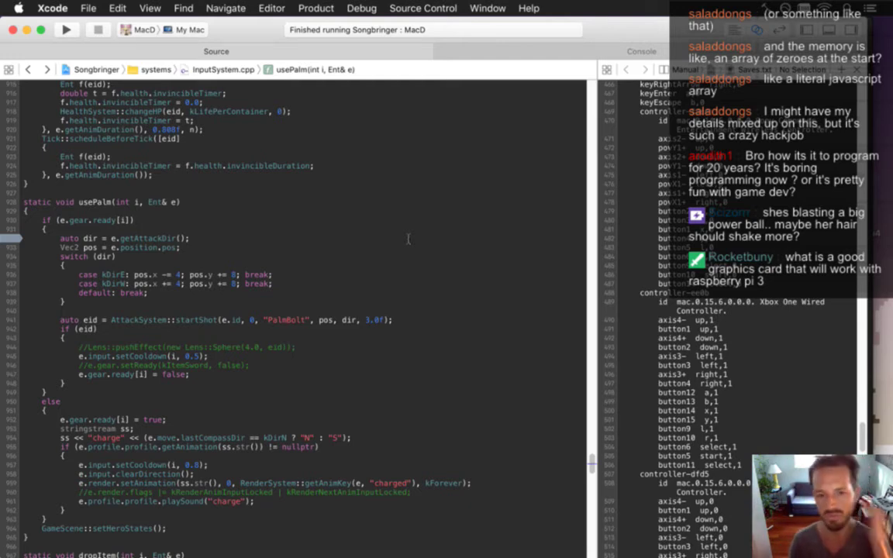
key("super+Tab")
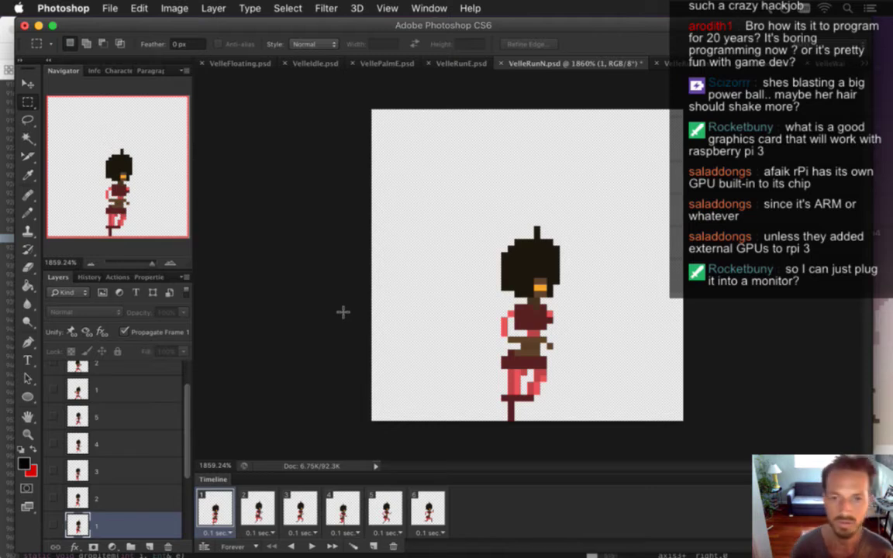
key("super+Tab")
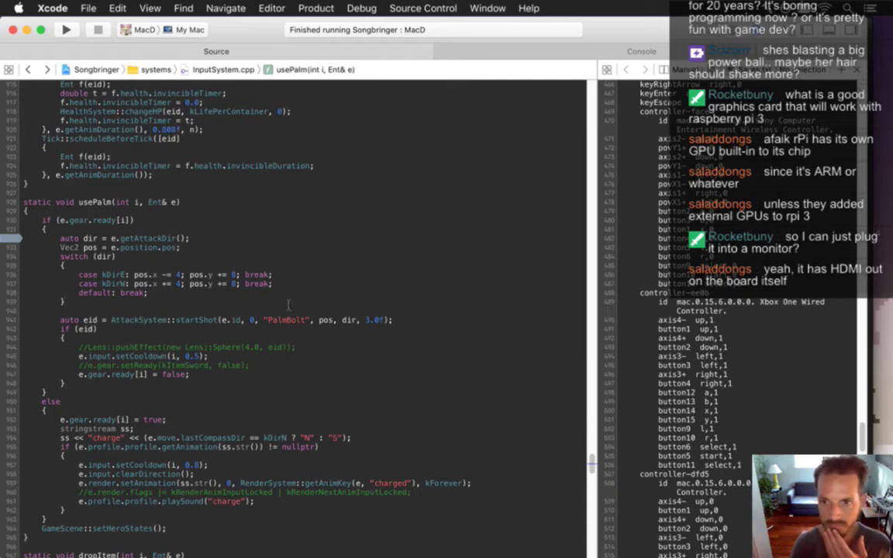
Open PalmBolt.txt and add a damage value of 0.5 below the mask line in its collision attributes
left_click(302, 306)
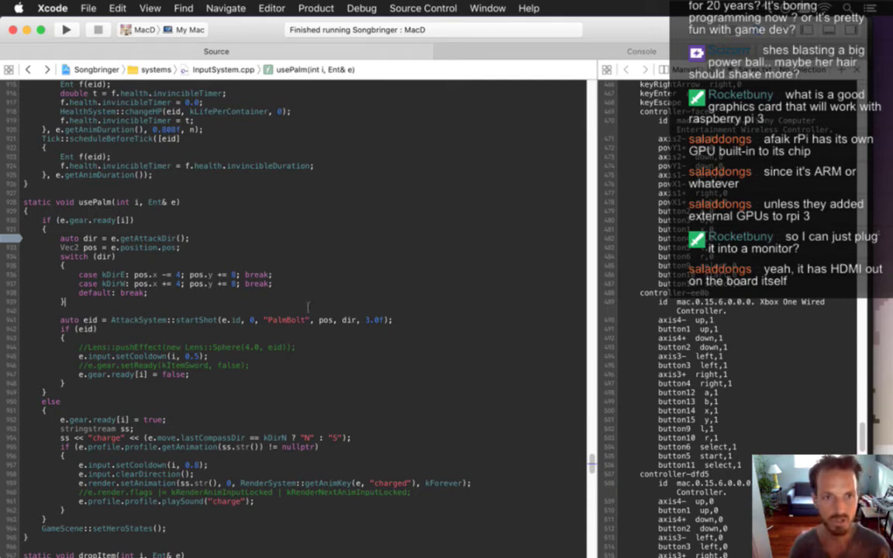
key("super+shift+o")
type("palmbo")
key("Return")
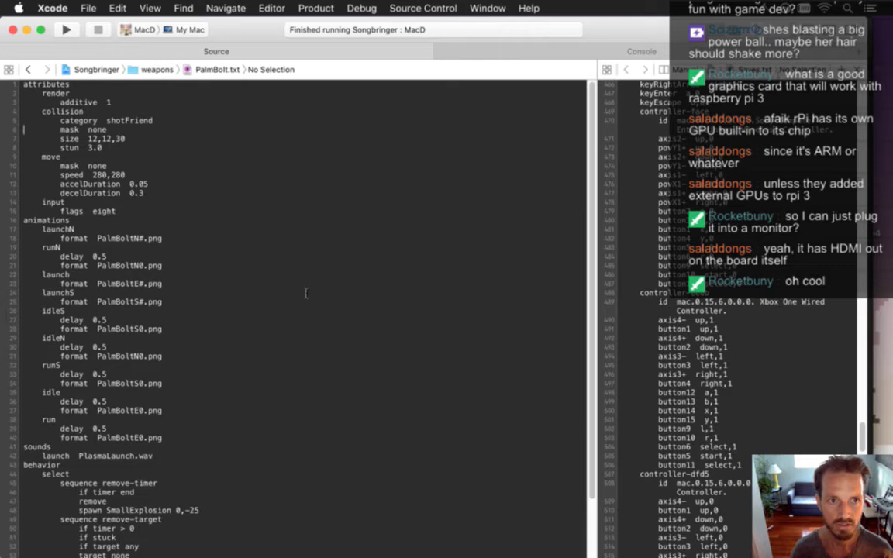
key("Down")
key("Return")
type("damage  0.5")
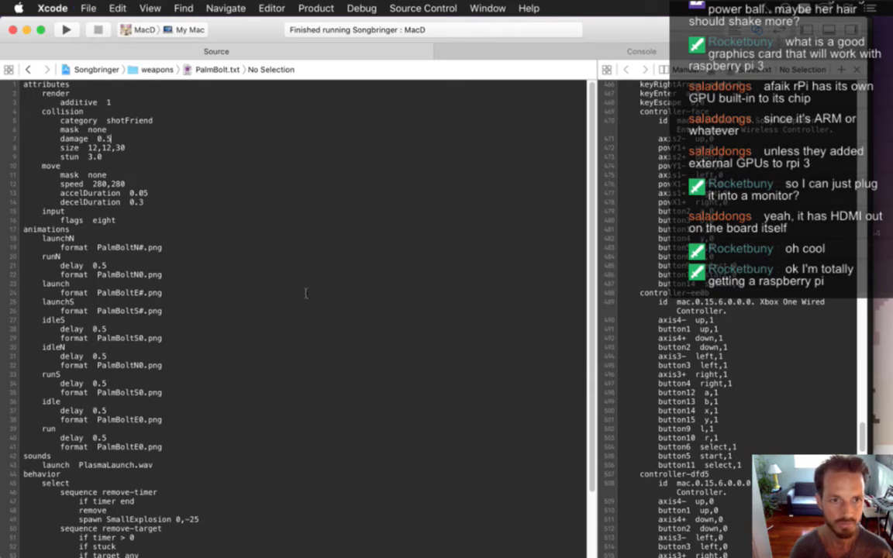
Build and run the game, and move the character around the forest area to test the palm bolt
key("super+r")
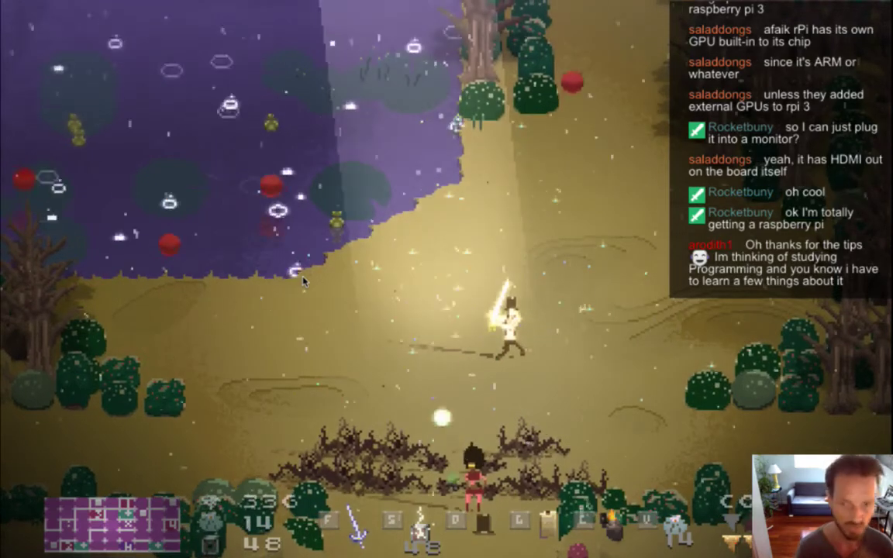
key("Up")
key("Left")
key("Up")
key("Right")
key("Down")
key("Left")
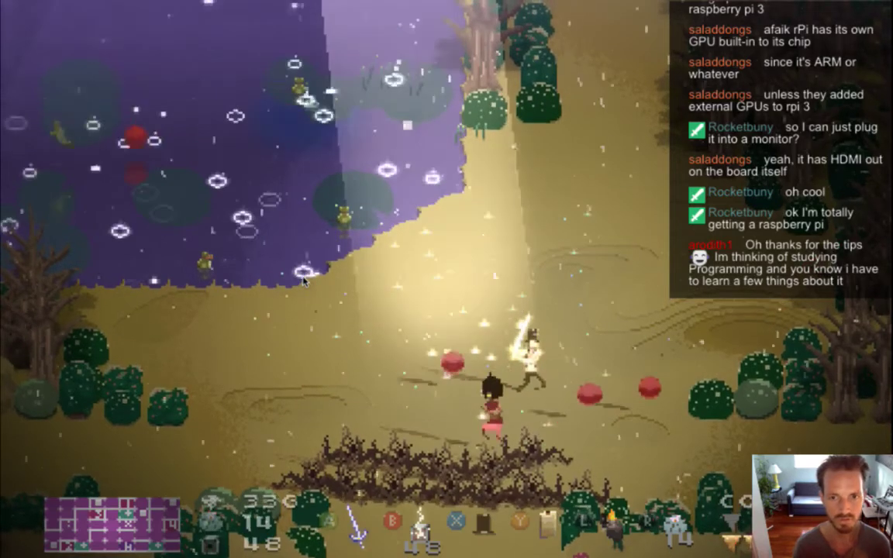
key("Down")
key("Up")
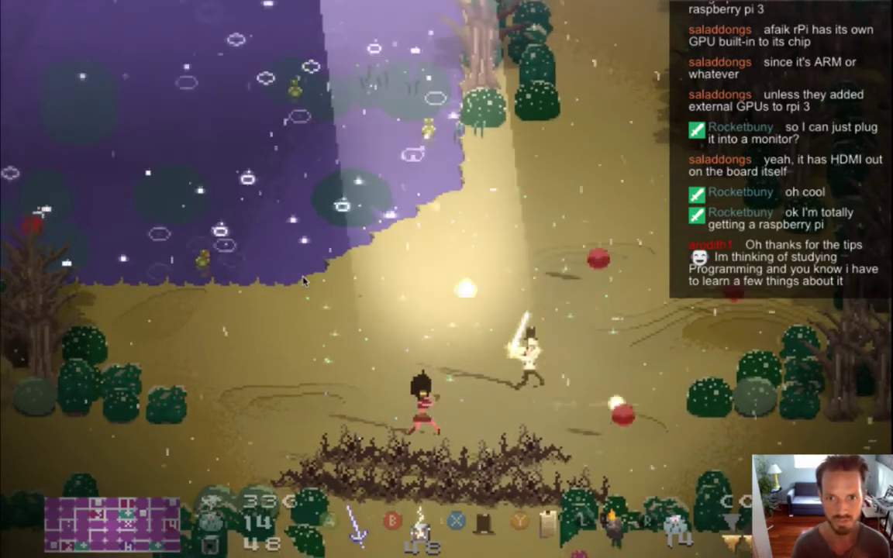
key("Right")
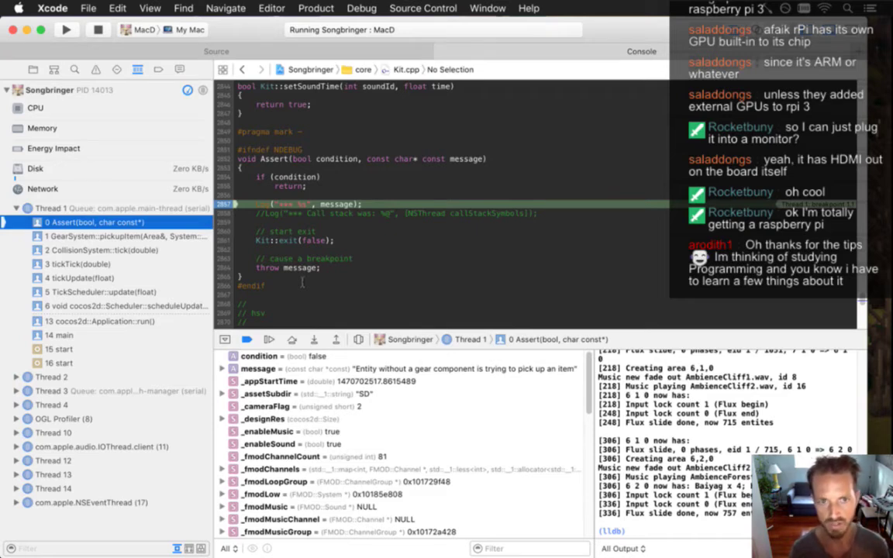
Stop the run and comment out the e.name().name == "Jib" check in the pickup condition of GearSystem::pickupItem, saving the file
left_click(104, 237)
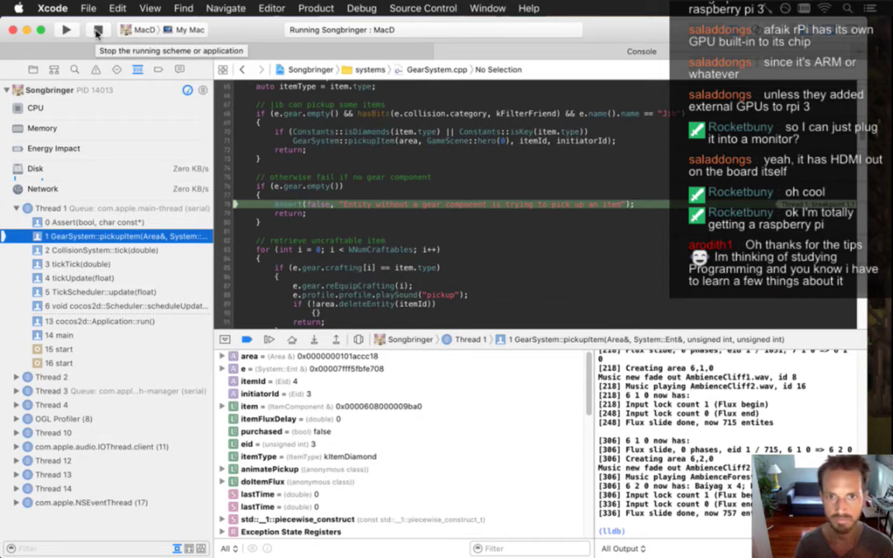
left_click(97, 31)
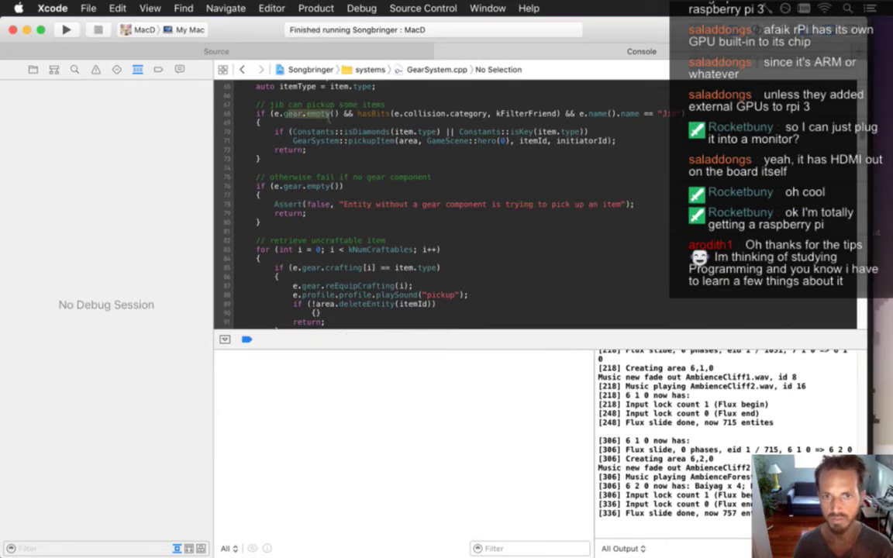
left_click(297, 107)
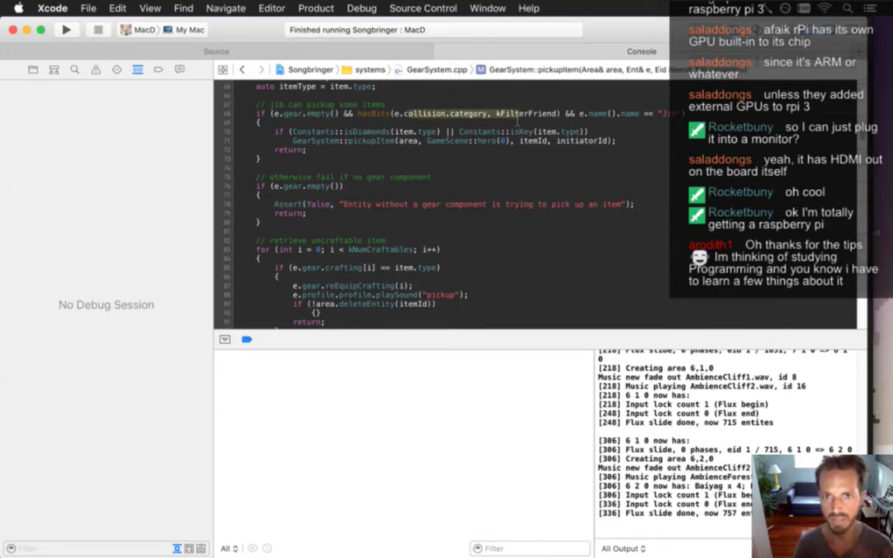
left_click(507, 107)
type("//")
key("super+s")
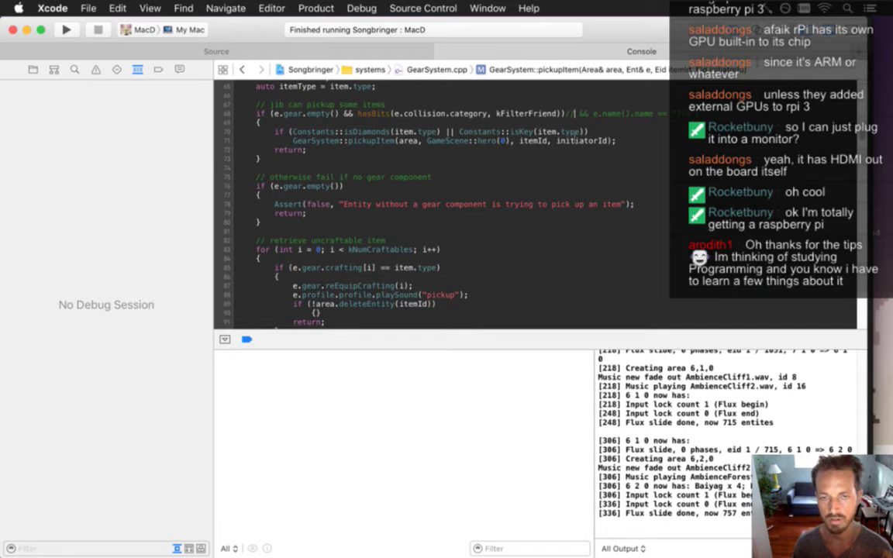
Run the game again with the changed pickup condition, and leave it with Save & Quit
key("super+r")
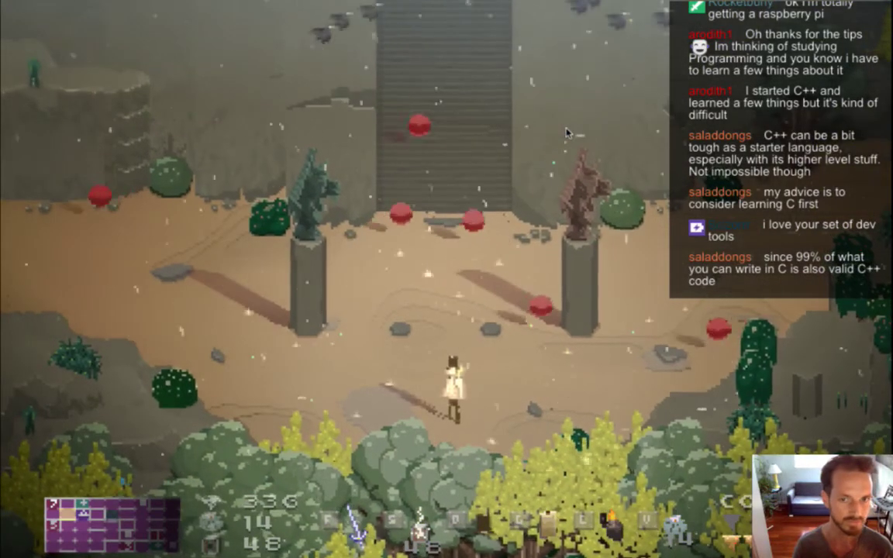
key("Escape")
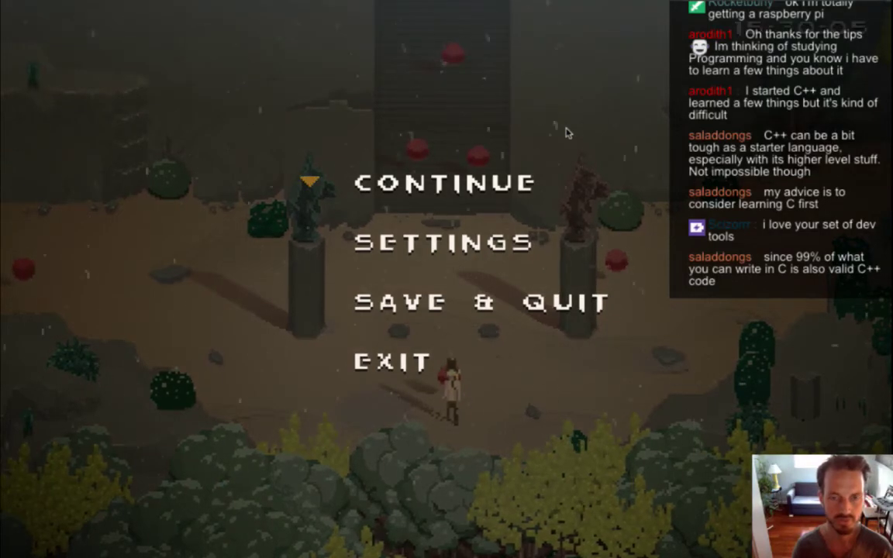
key("Down")
key("Down")
key("Return")
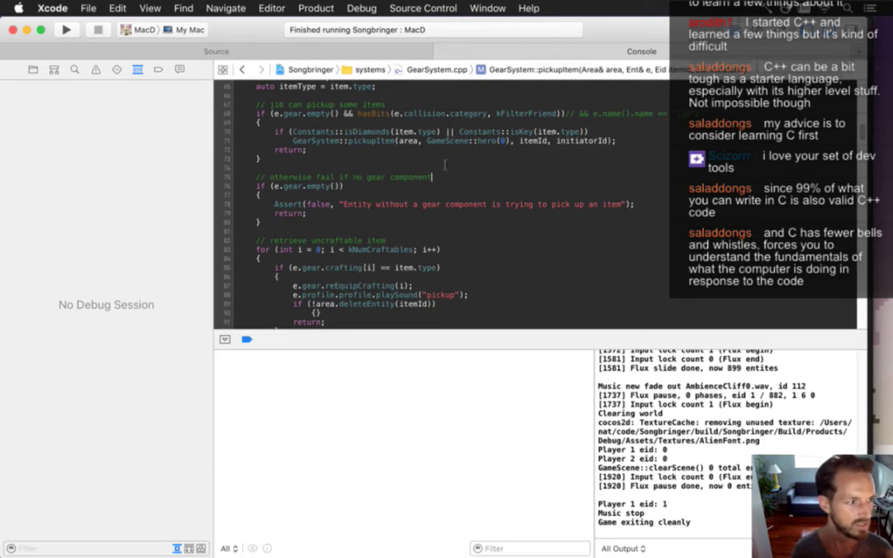
Switch to Safari, search for "learn c the hard way" in a new window, and open the free book's page
left_click(304, 50)
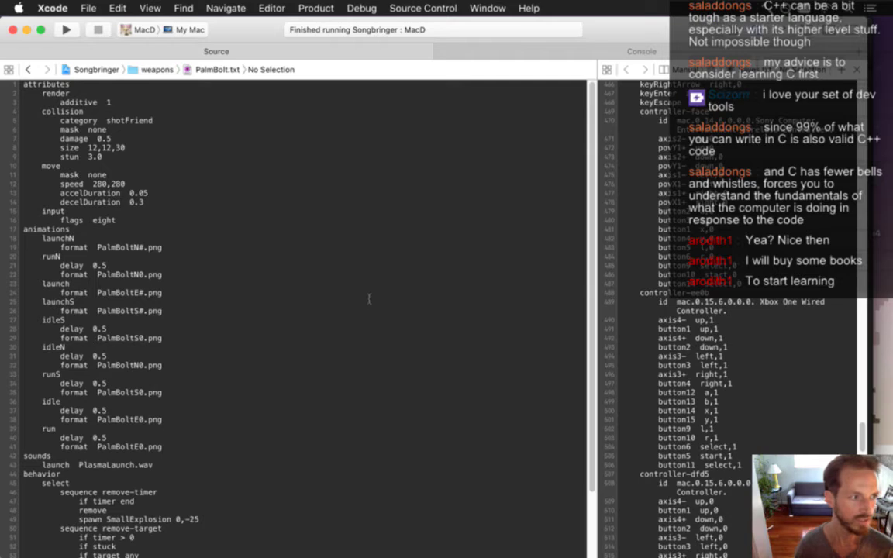
key("super+Tab")
key("super+n")
type("lea")
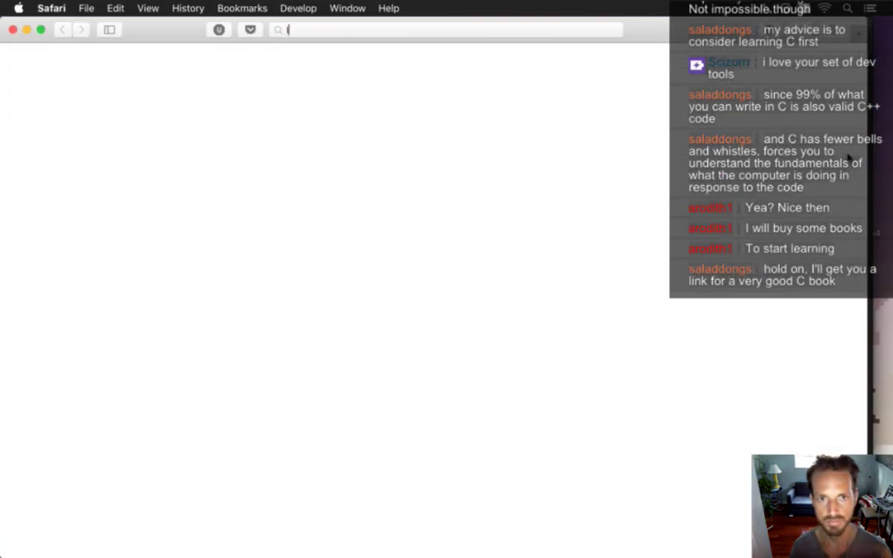
type("rn c t")
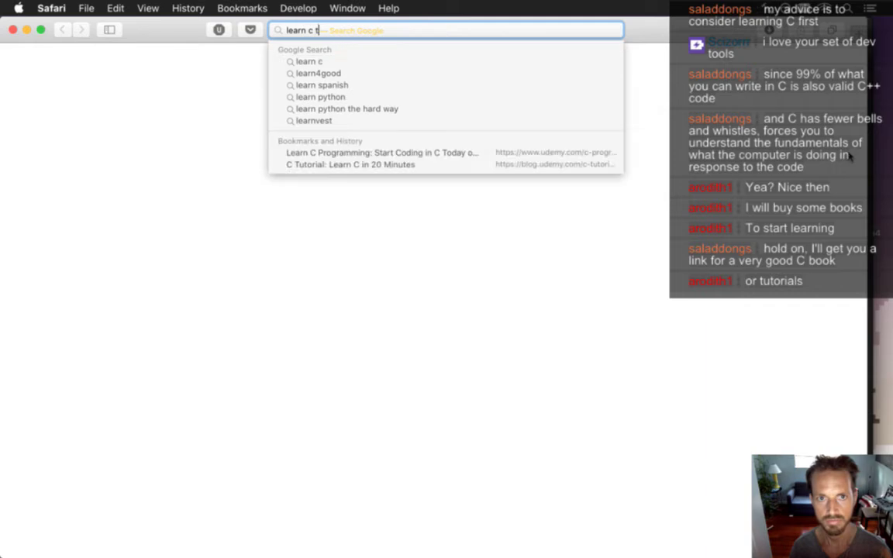
type("he hard way")
key("Return")
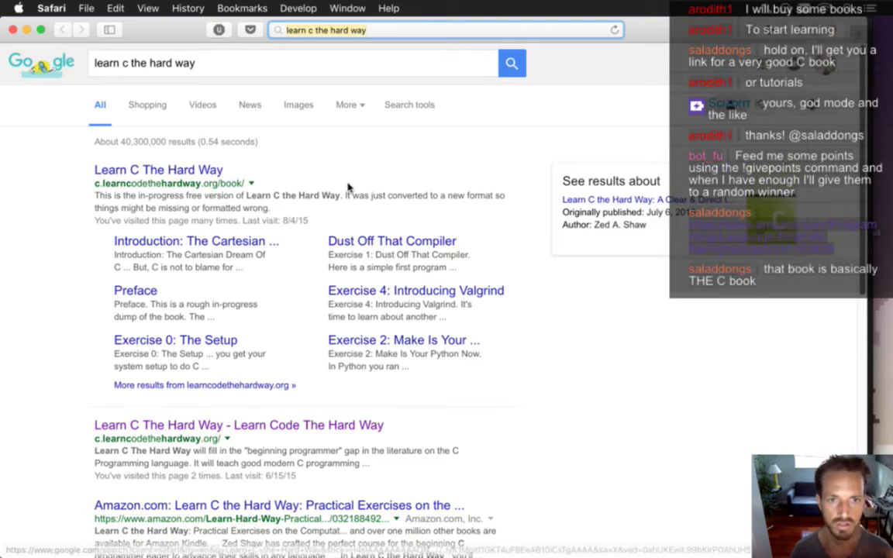
left_click(211, 173)
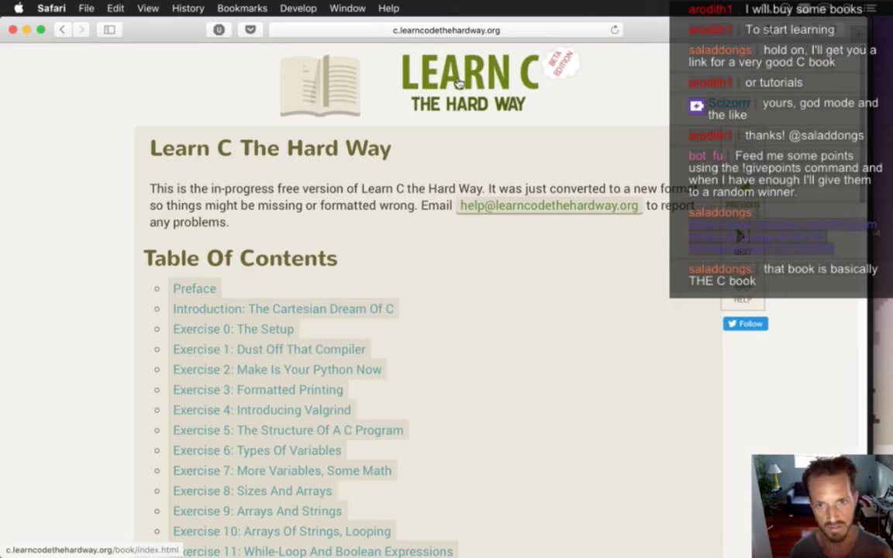
left_click(528, 30)
type("learn c the hard way")
key("Escape")
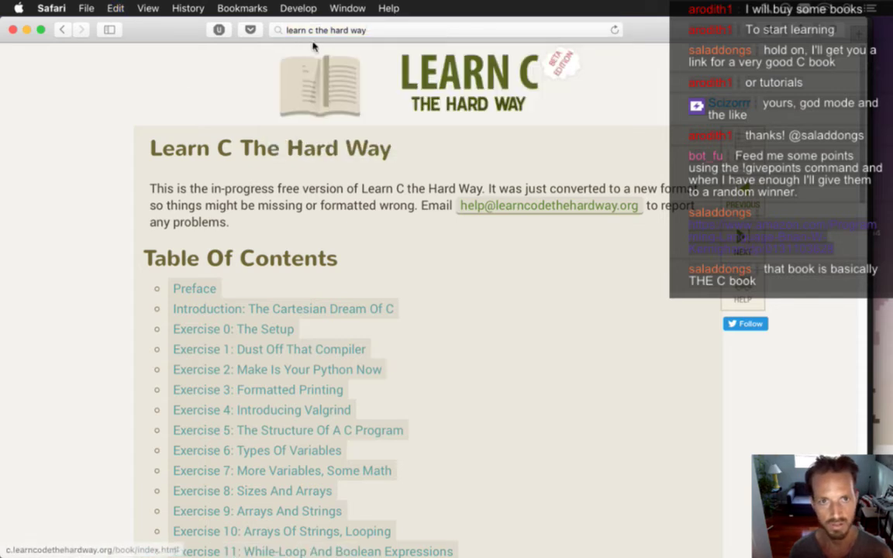
left_click(394, 34)
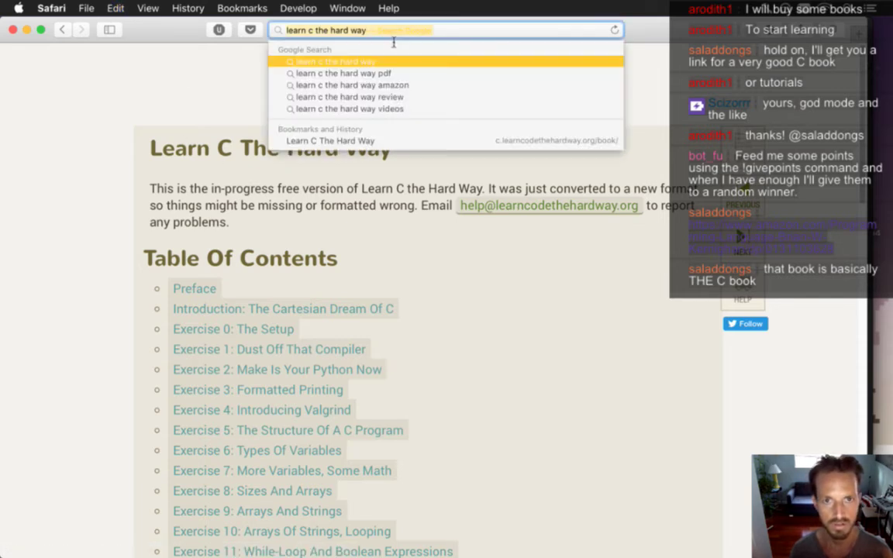
key("Escape")
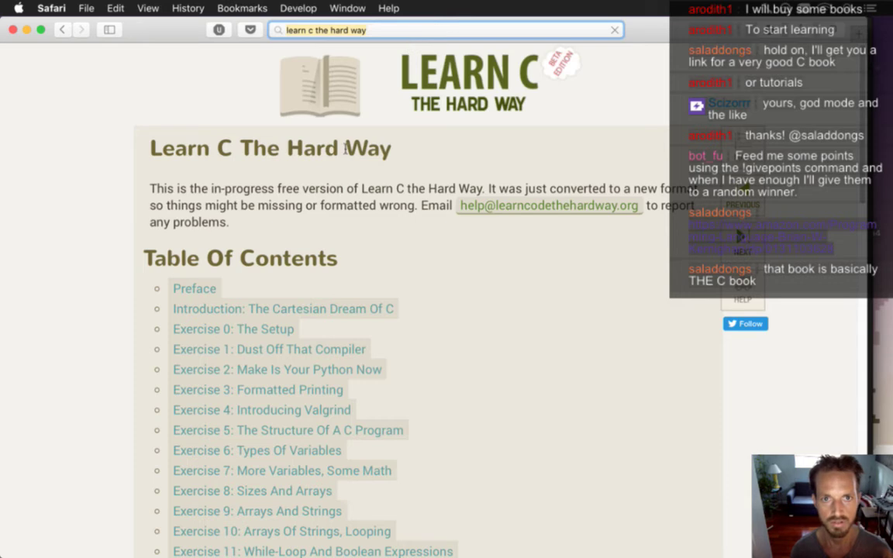
key("Return")
left_click(220, 170)
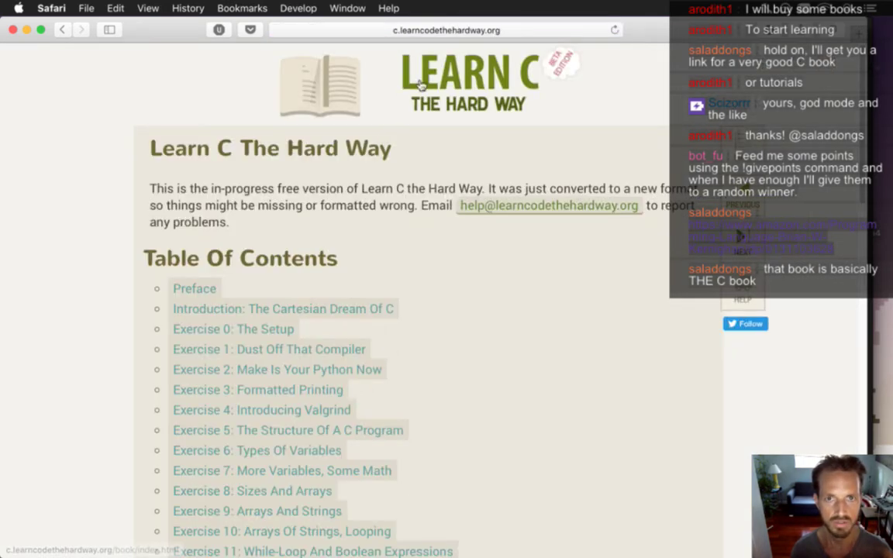
Copy the web address of the Learn C The Hard Way book page
left_click(491, 29)
key("super+c")
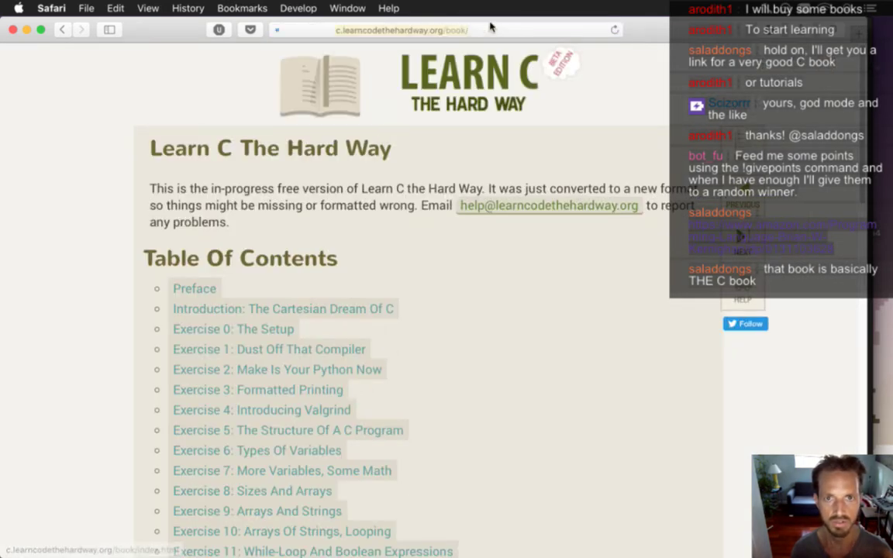
left_click(710, 87)
key("super+l")
key("Escape")
left_click(188, 7)
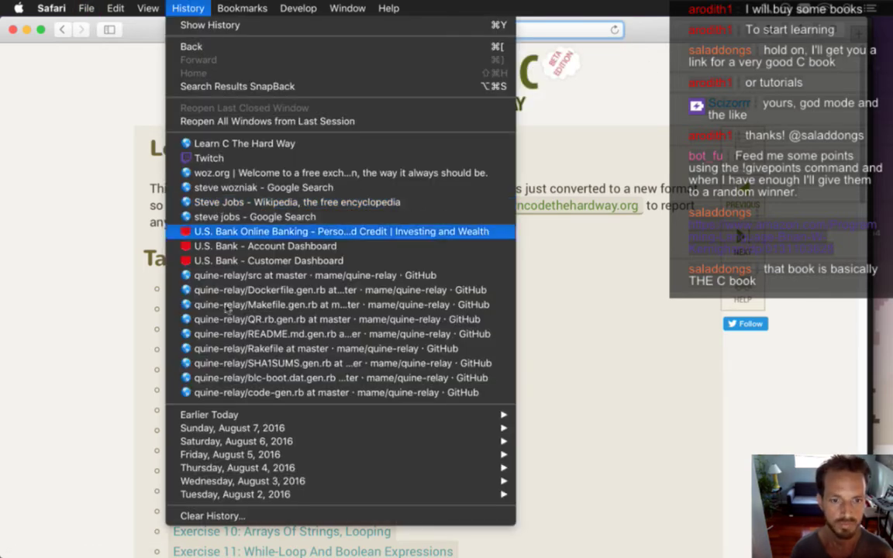
mouse_move(259, 5)
left_click(287, 221)
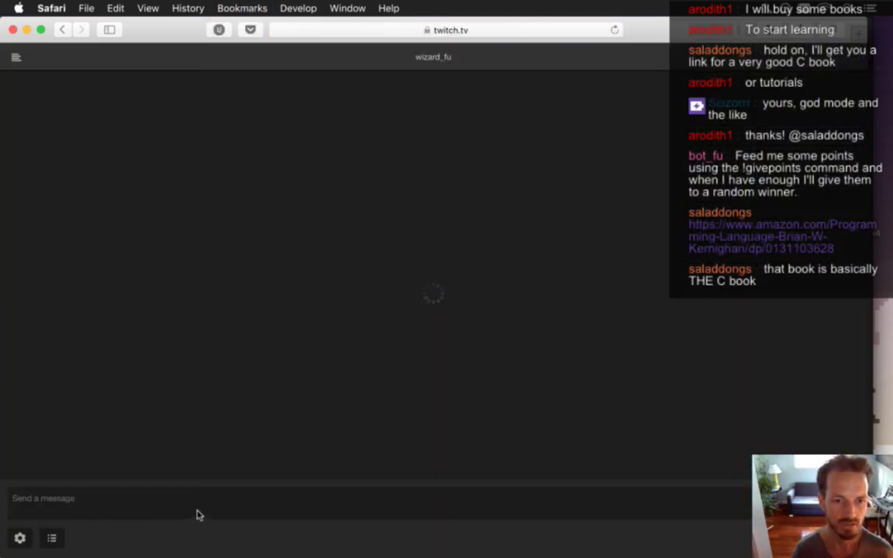
left_click(186, 511)
key("super+v")
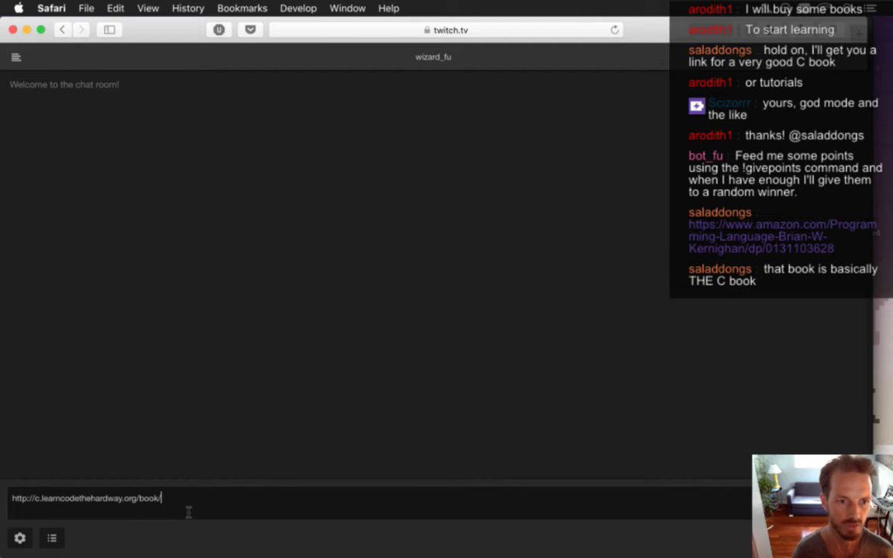
key("Return")
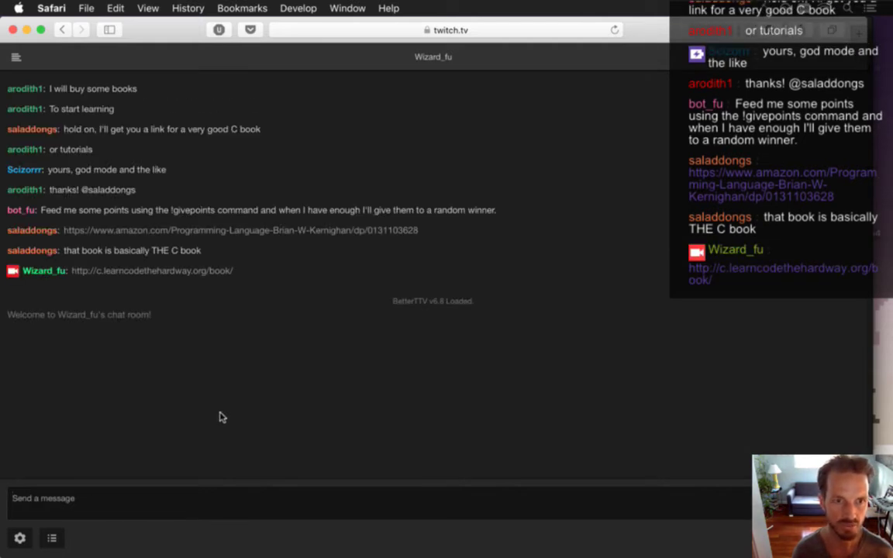
Open the Amazon book link from the chat, close the Twitch tab, and look through The C Programming Language page
left_click(303, 231)
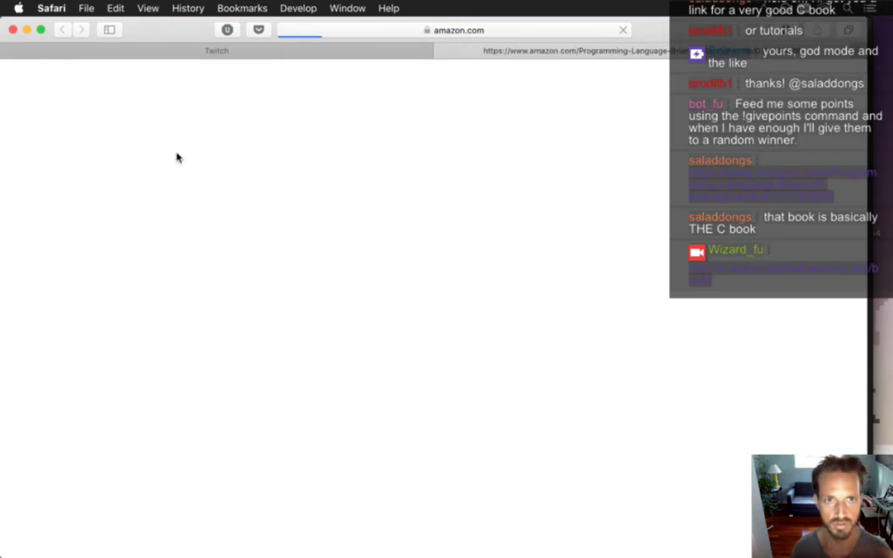
left_click(10, 50)
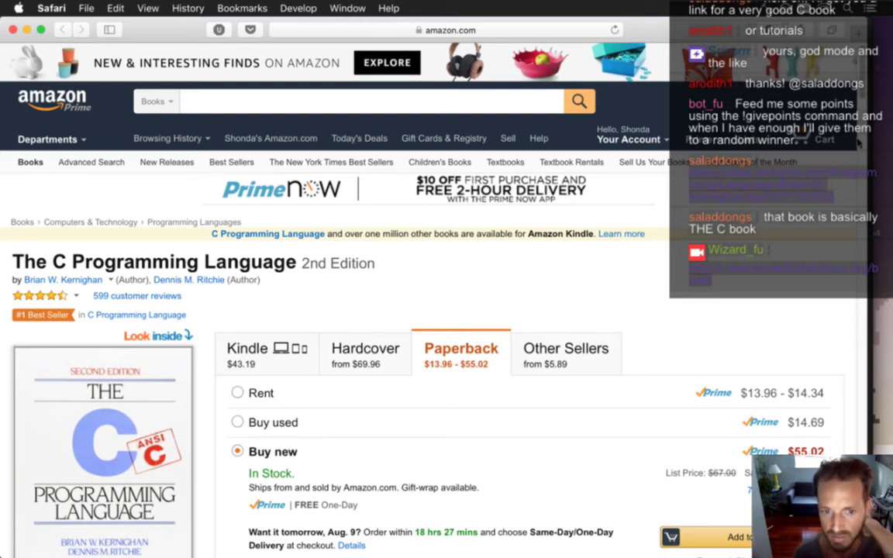
scroll(862, 97, "down", 5)
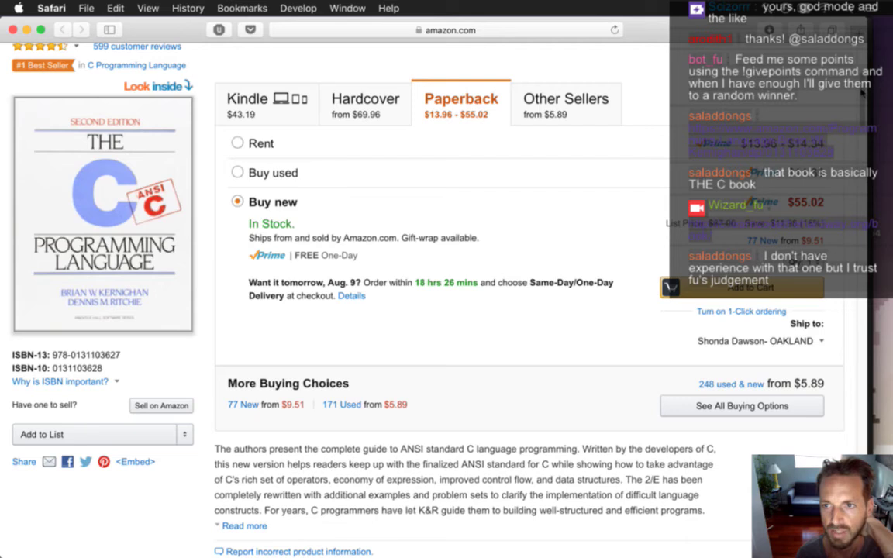
scroll(862, 92, "down", 1)
scroll(862, 92, "down", 10)
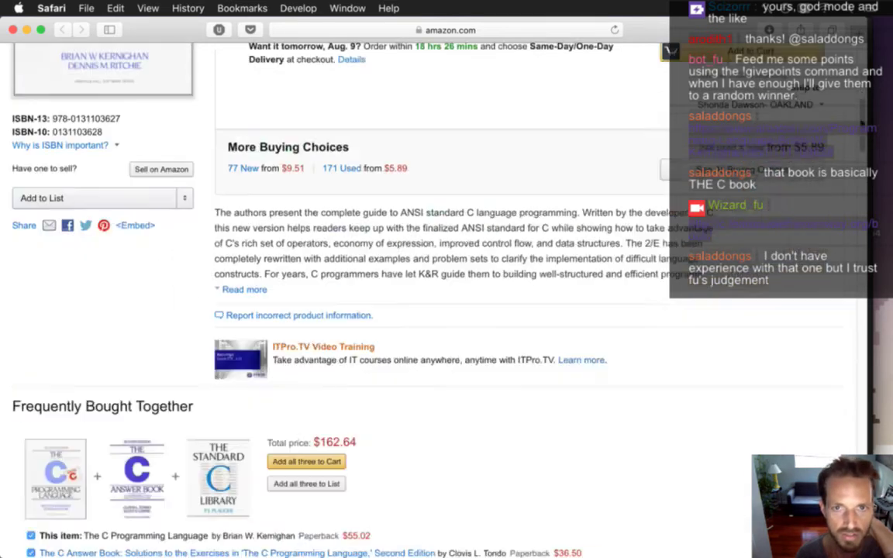
scroll(860, 138, "up", 3)
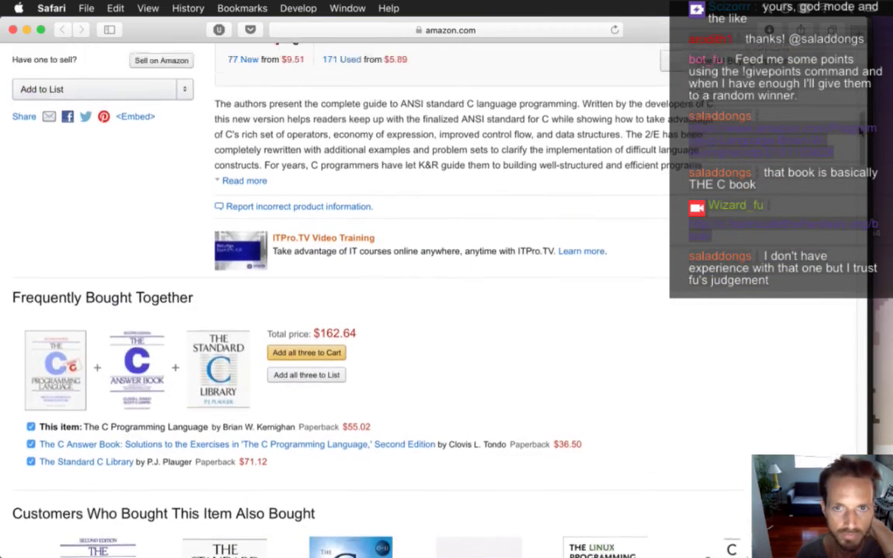
Look through the related books, editorial reviews and product details on The C Programming Language page
scroll(860, 201, "down", 12)
scroll(861, 201, "down", 2)
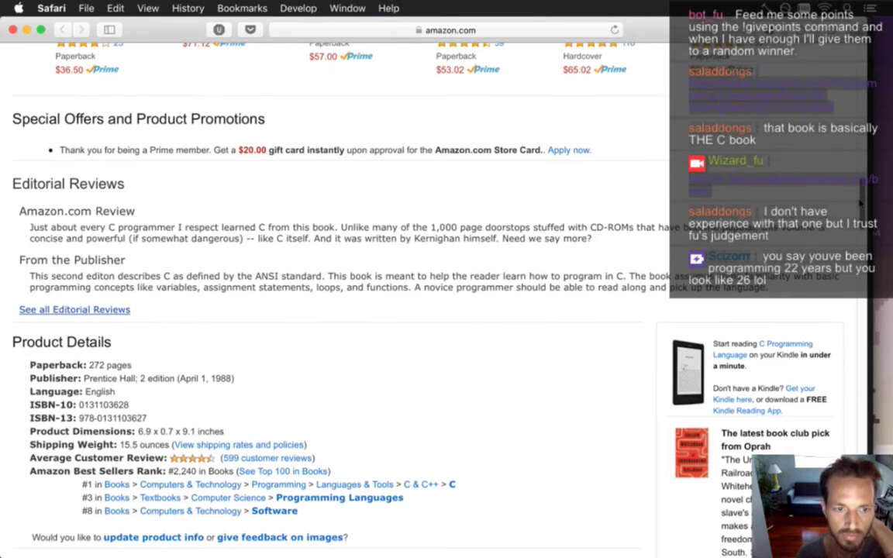
scroll(859, 203, "down", 1)
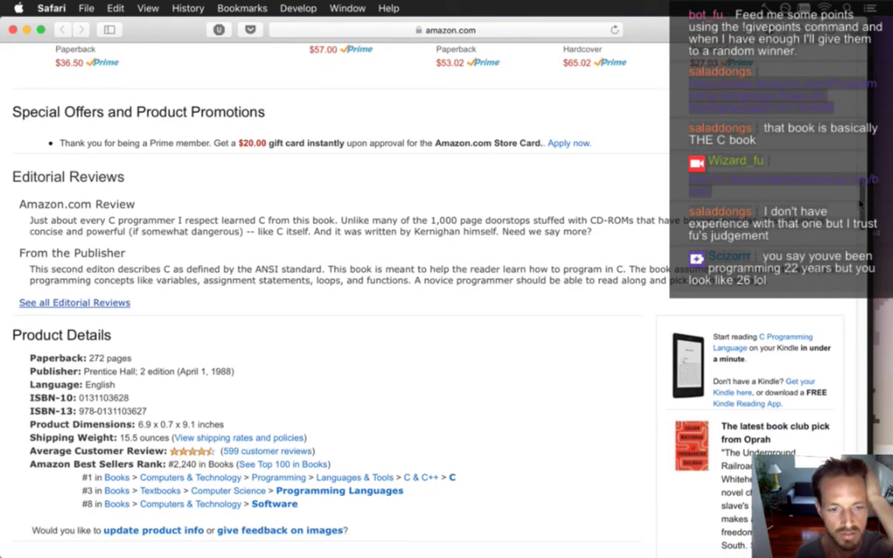
scroll(861, 198, "up", 5)
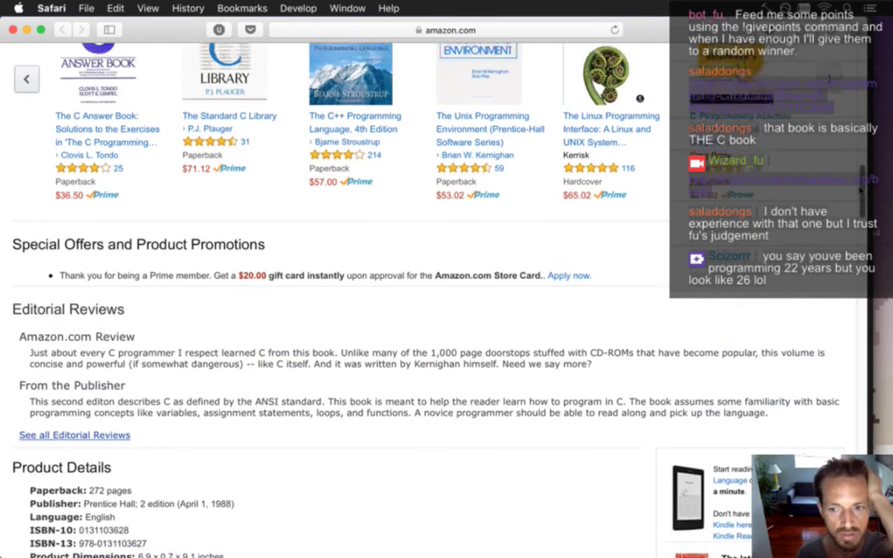
scroll(859, 191, "down", 15)
scroll(860, 191, "up", 20)
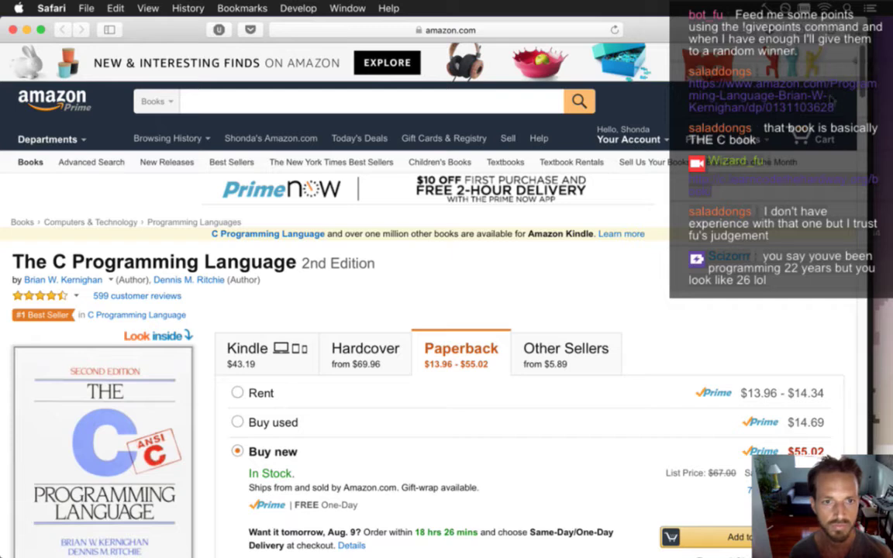
Switch to Xcode, run Songbringer from the PalmBolt.txt project for a test, and quit the game
key("super+Tab")
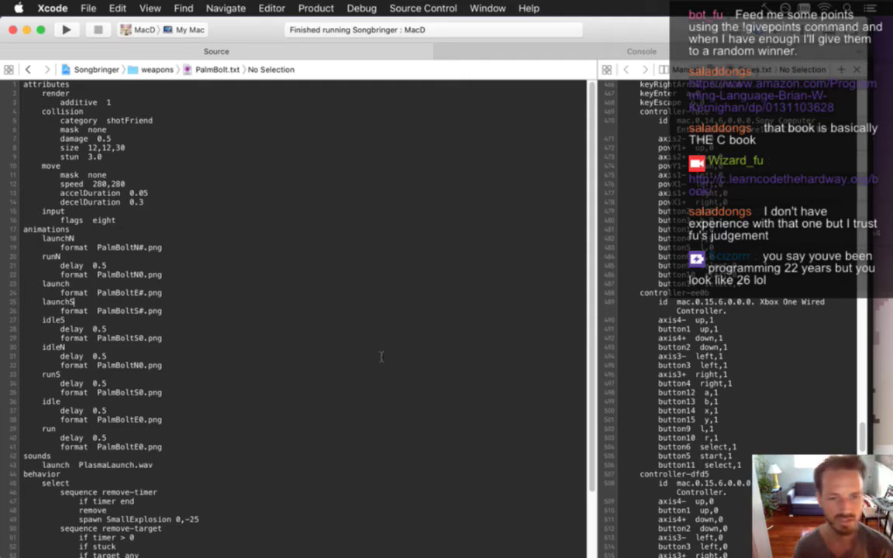
left_click(381, 356)
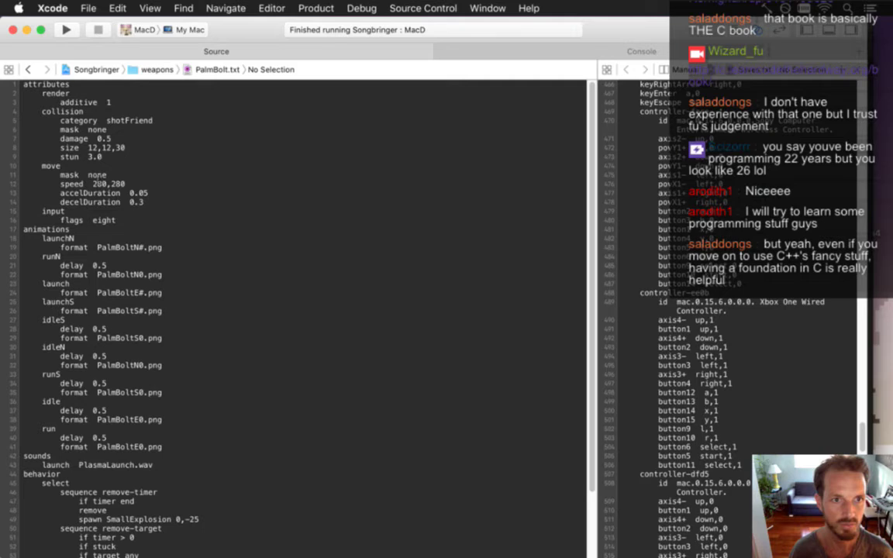
double_click(69, 138)
key("super+r")
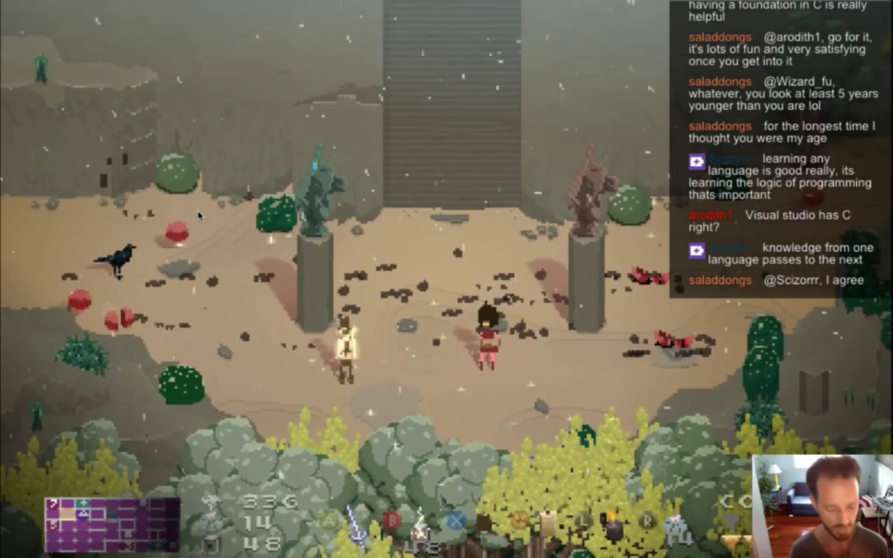
key("super+q")
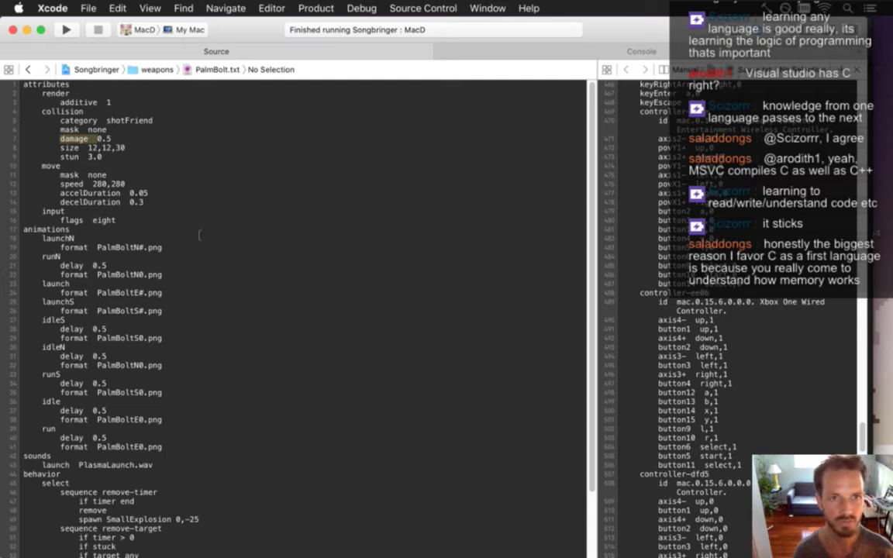
Examine the collision and move attribute blocks in PalmBolt.txt, highlighting both blocks and the move block alone
left_click(121, 129)
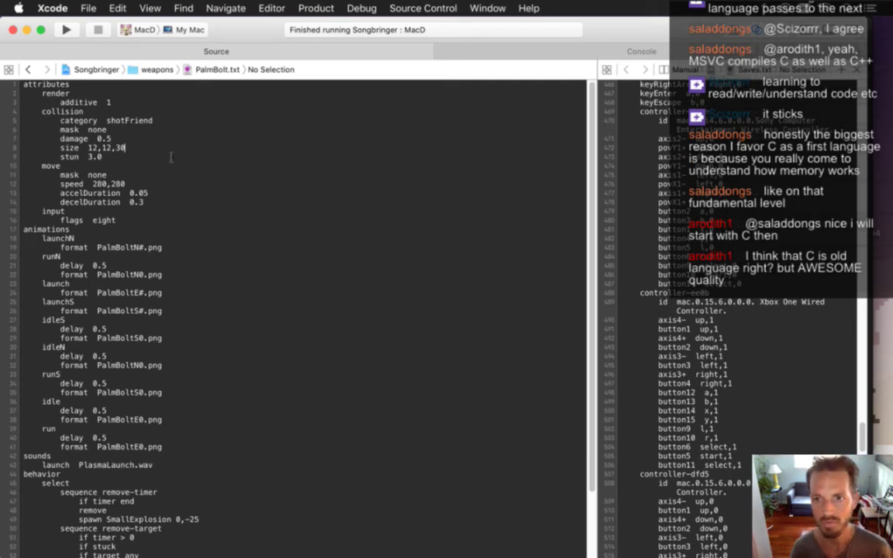
key("Down")
key("Down")
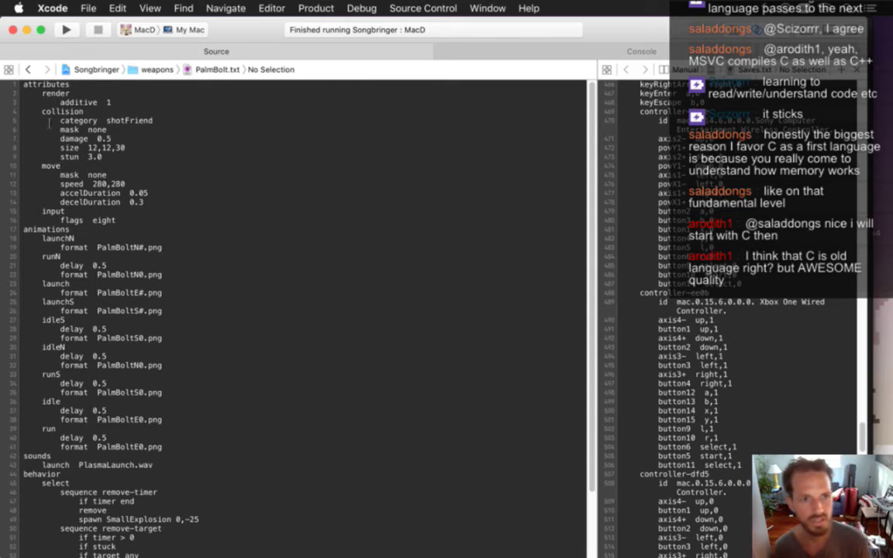
left_click_drag(42, 111, 128, 203)
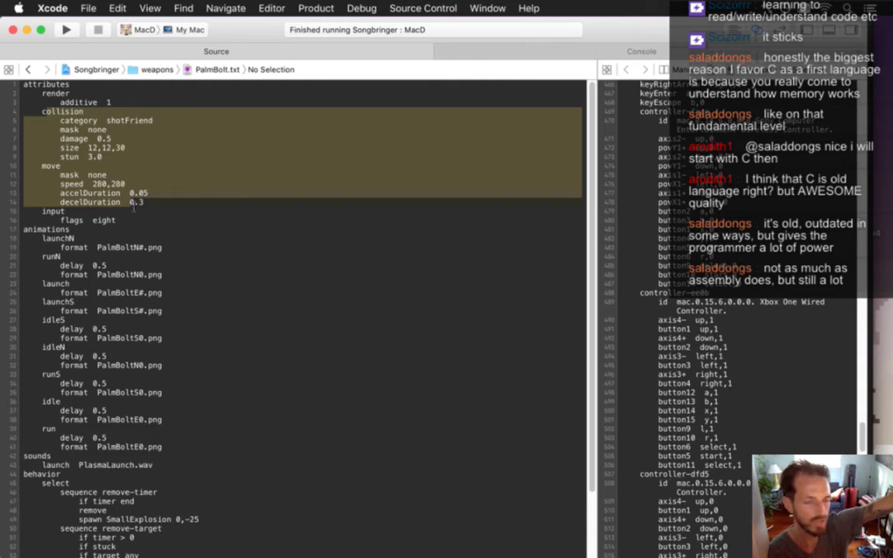
left_click(130, 159)
left_click_drag(41, 166, 99, 203)
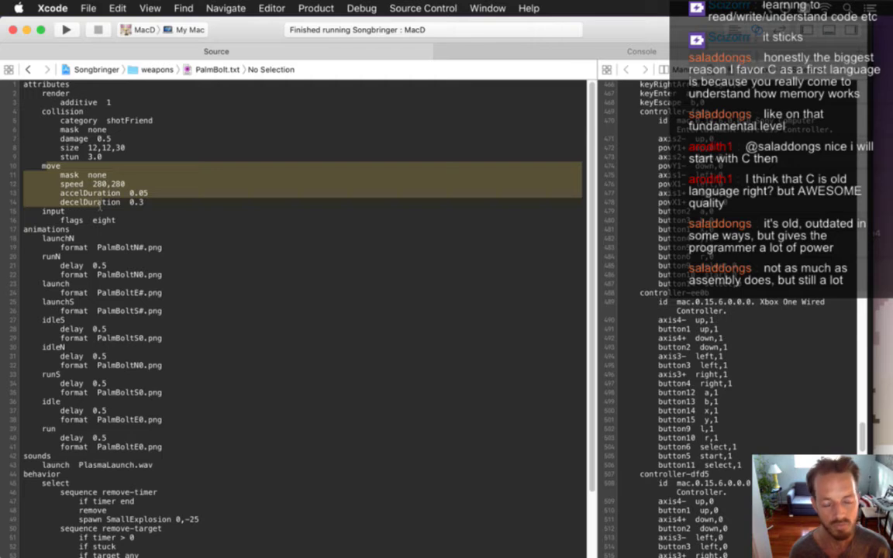
Open InputSystem.cpp by searching for "insy" and look through the code from usePalm to dropItem
key("super+shift+o")
type("in")
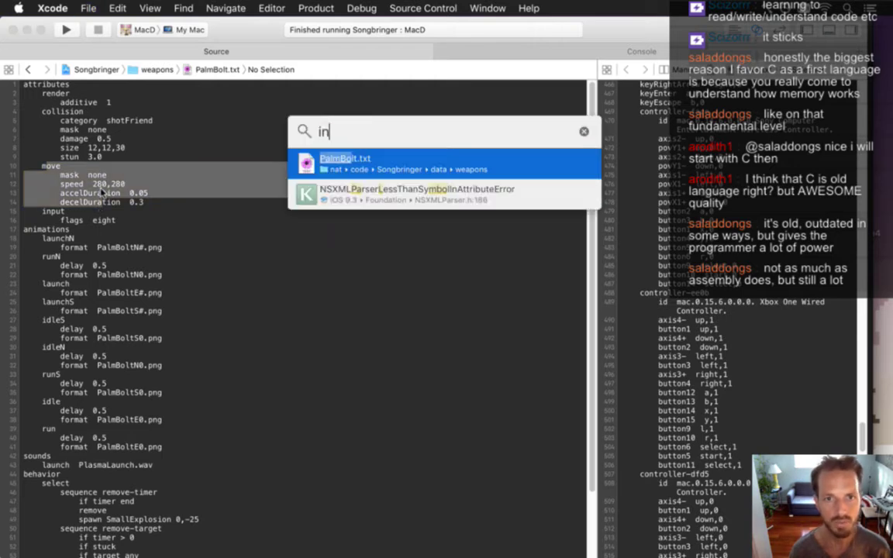
type("sy")
key("Return")
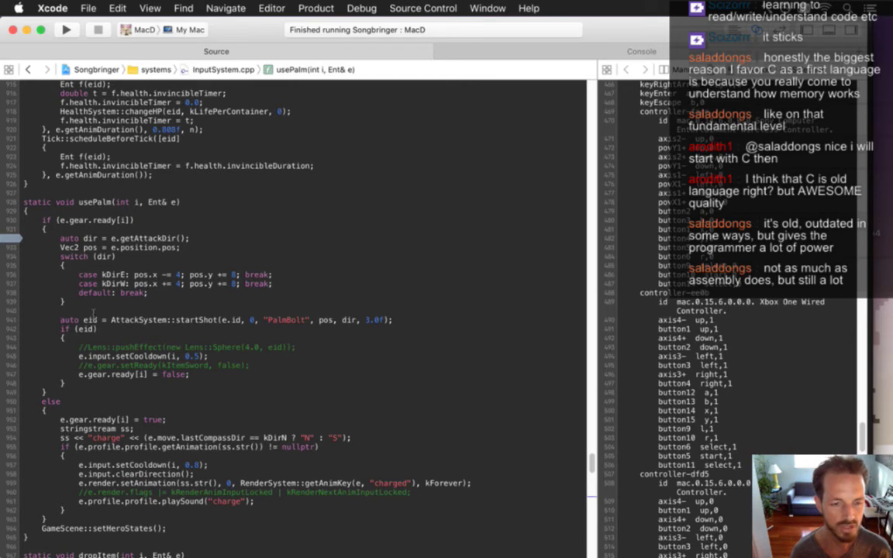
scroll(93, 314, "down", 5)
scroll(93, 314, "down", 7)
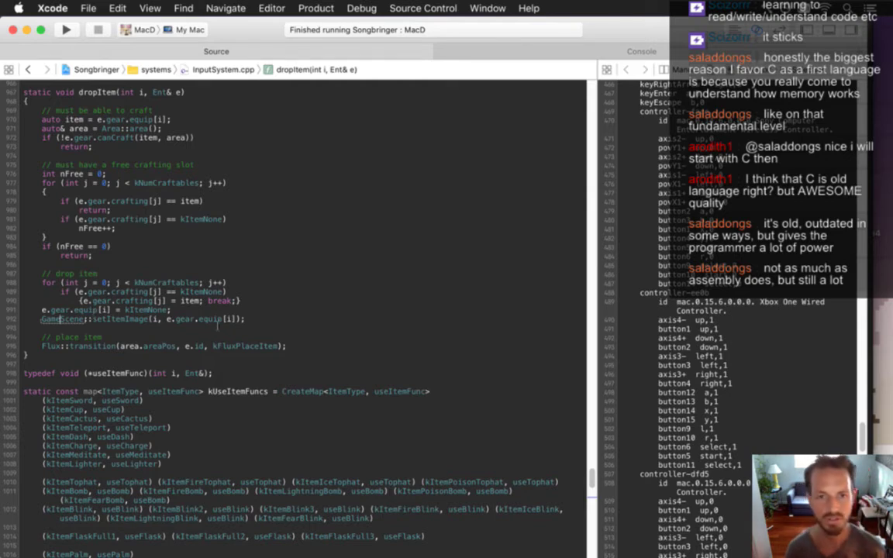
Switch to Photoshop and show the VelleRunN.psd sprite in full screen mode, enlarged to about 1995%
key("super+Tab")
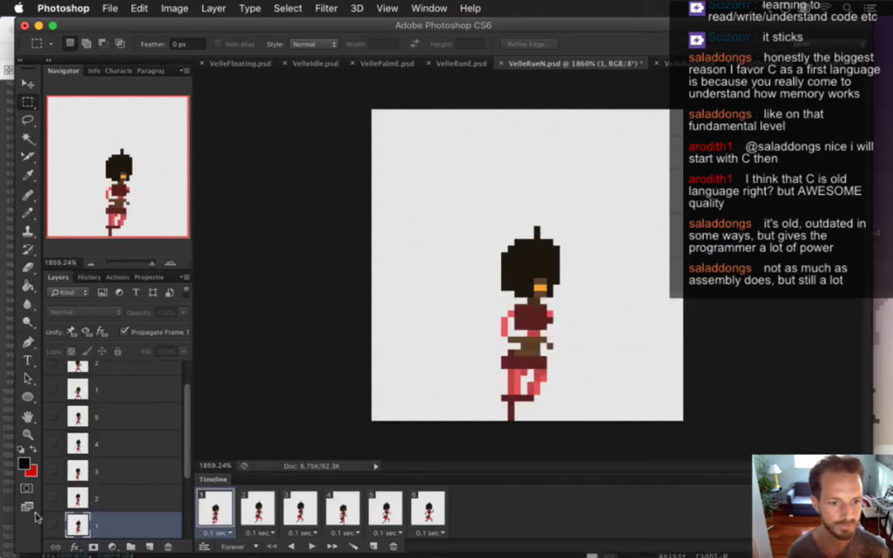
key("f")
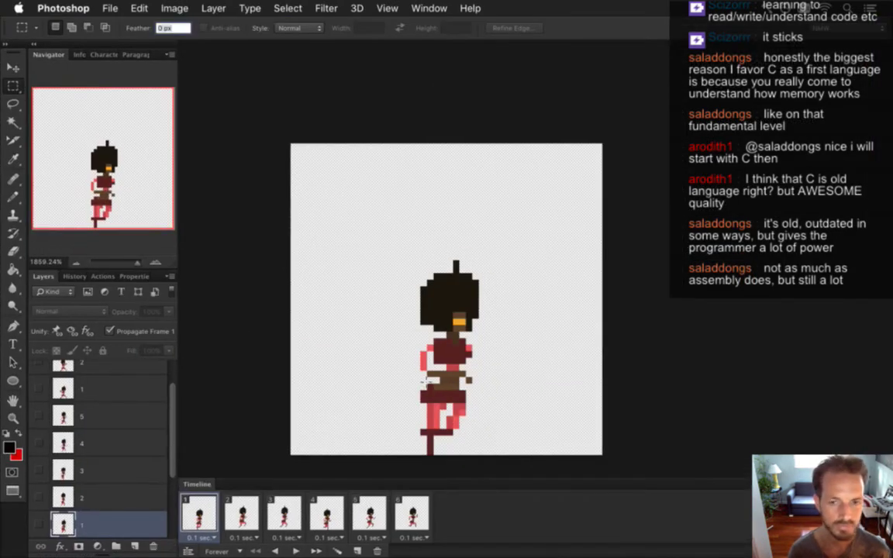
scroll(422, 381, "up", 1)
left_click_drag(472, 345, 479, 313)
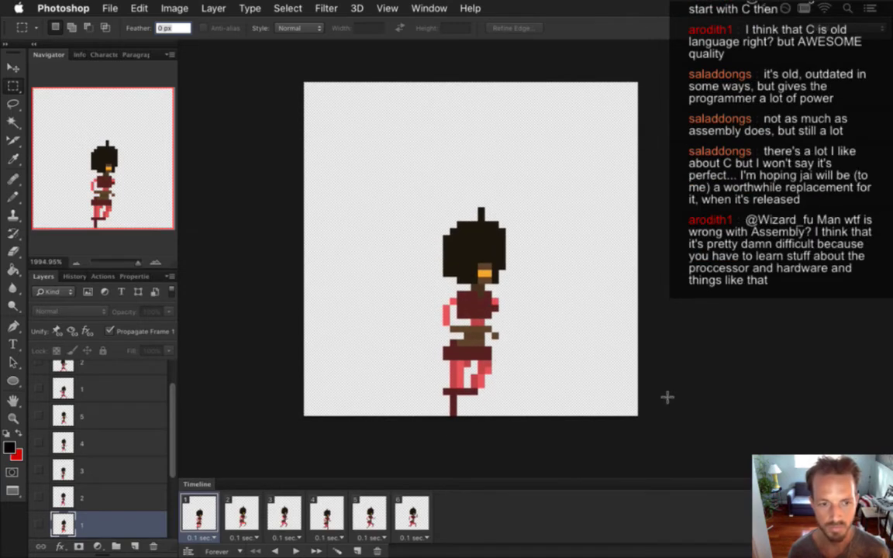
scroll(162, 394, "up", 2)
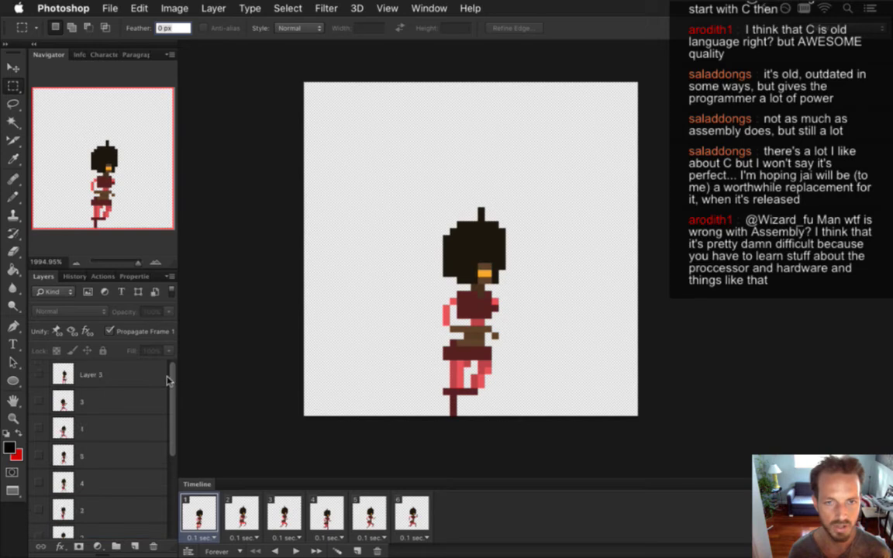
left_click(426, 8)
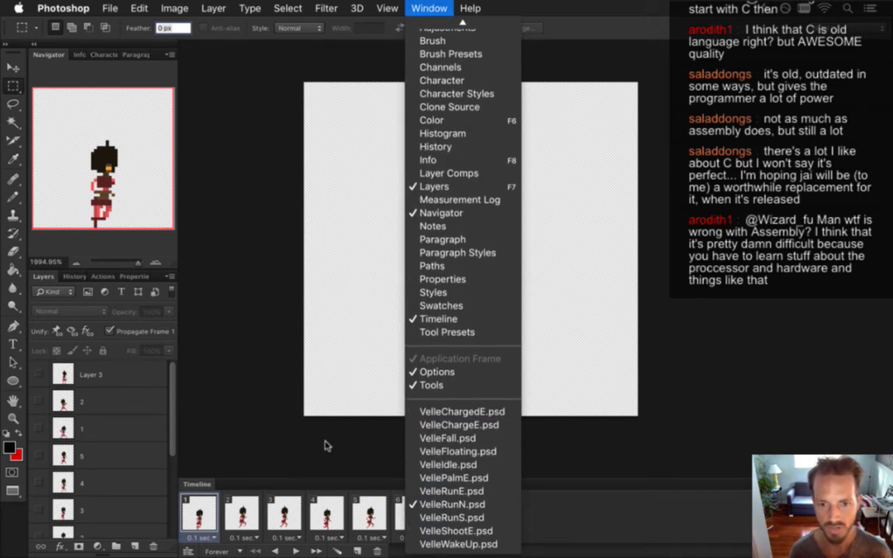
left_click(295, 401)
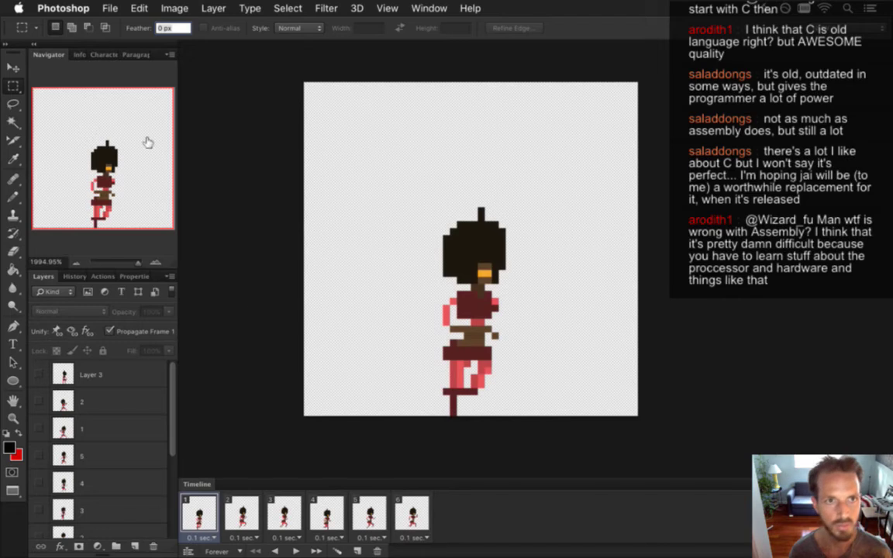
Open RoqRunningN.psd from the Heroes folder and enlarge the sprite to about 1651%
left_click(110, 7)
left_click(315, 150)
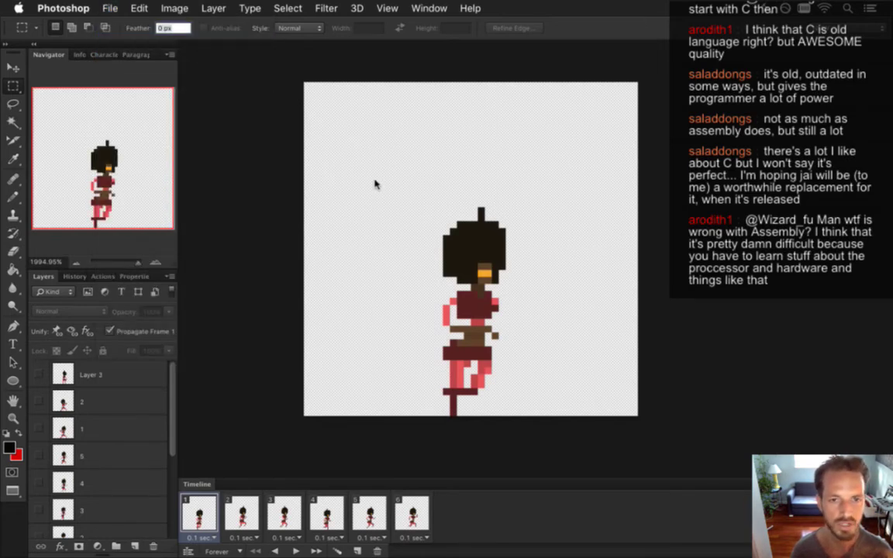
scroll(651, 124, "down", 15)
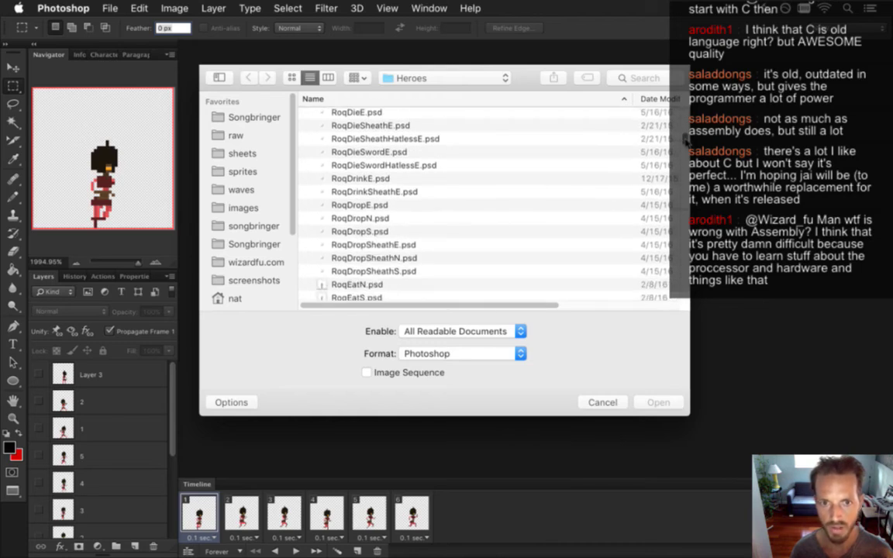
scroll(686, 138, "down", 20)
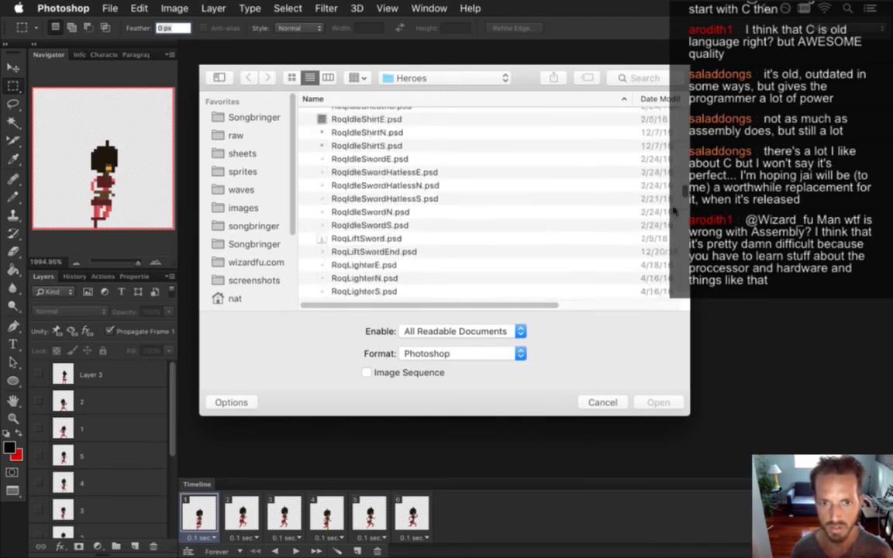
scroll(668, 225, "up", 10)
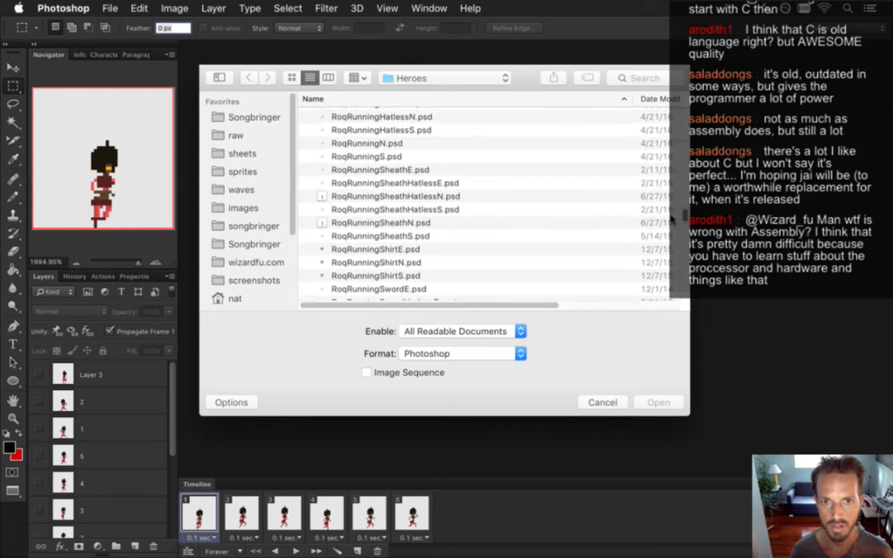
left_click(364, 179)
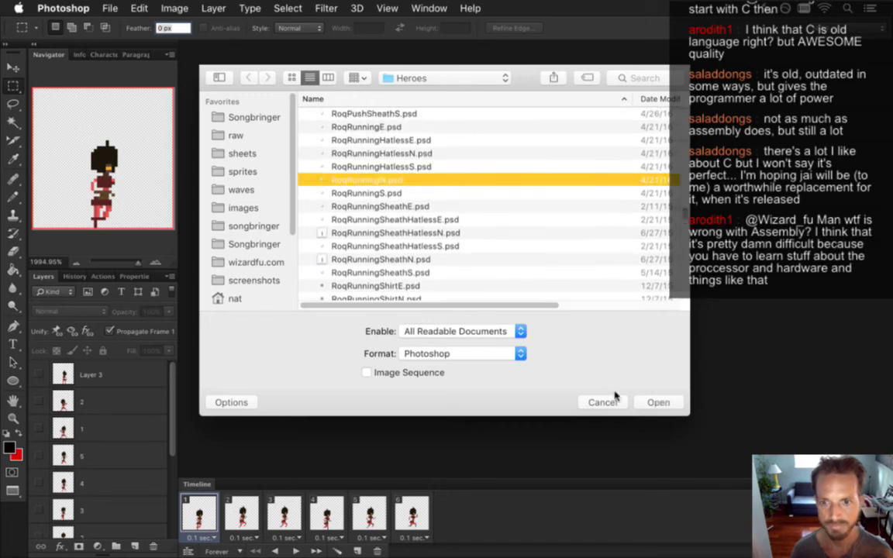
left_click(655, 402)
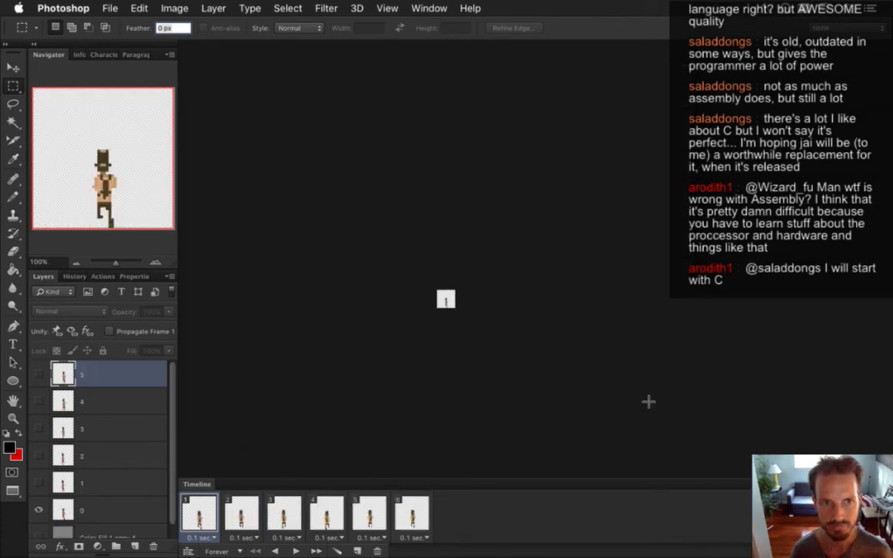
key("super+space")
left_click_drag(474, 310, 606, 333)
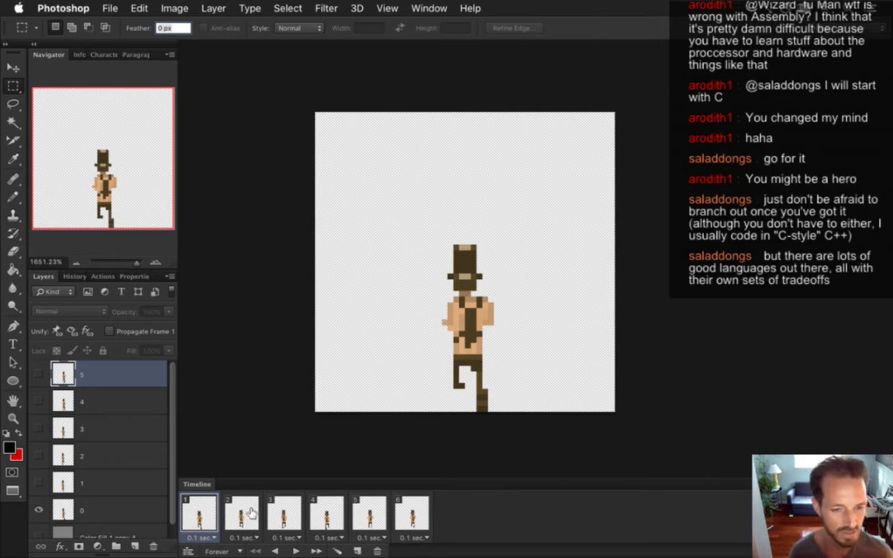
Step back and forth through the six frames of the RoqRunningN animation to examine the leg and body movement
left_click(241, 516)
left_click(203, 519)
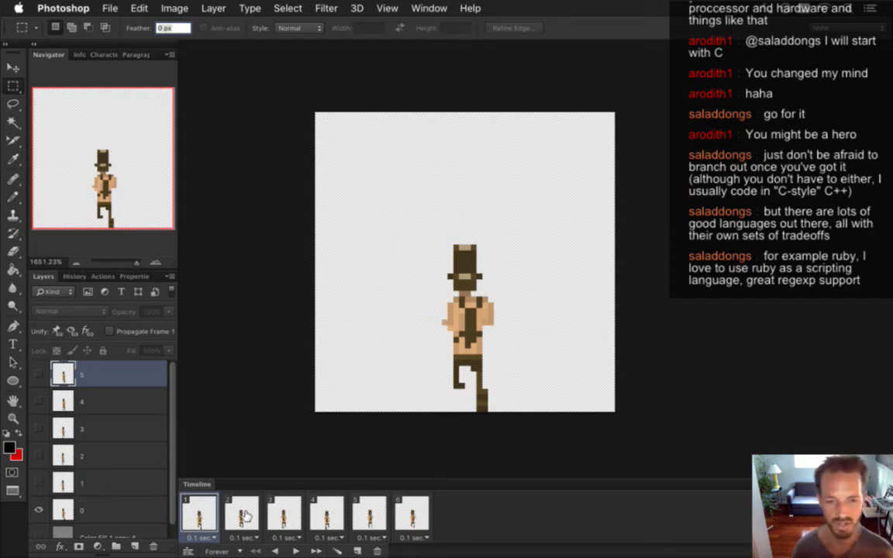
left_click(242, 515)
left_click(199, 515)
left_click(242, 515)
left_click(284, 515)
left_click(327, 516)
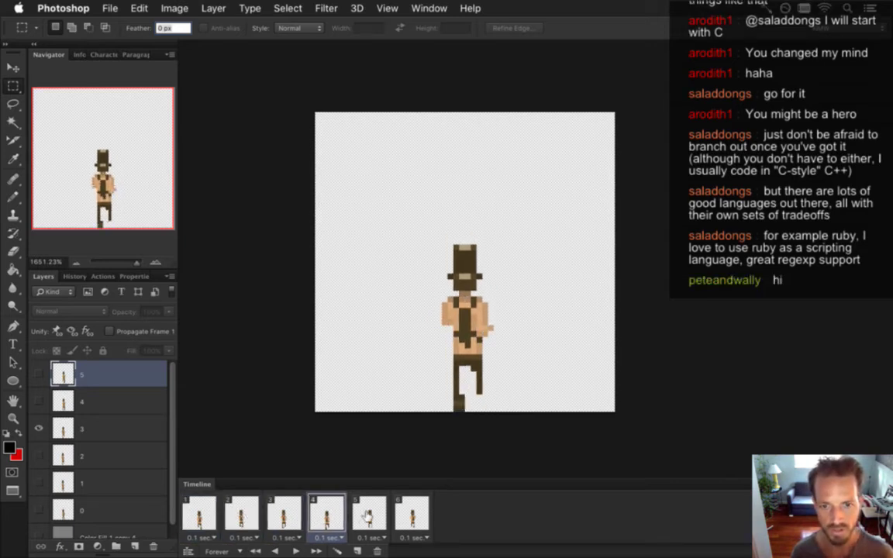
left_click(369, 516)
left_click(411, 515)
left_click(380, 516)
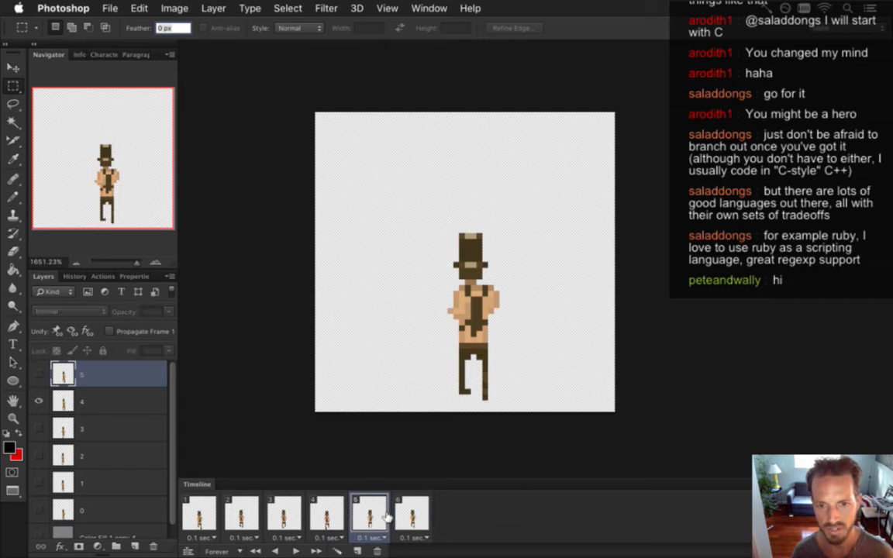
left_click(328, 516)
left_click(285, 516)
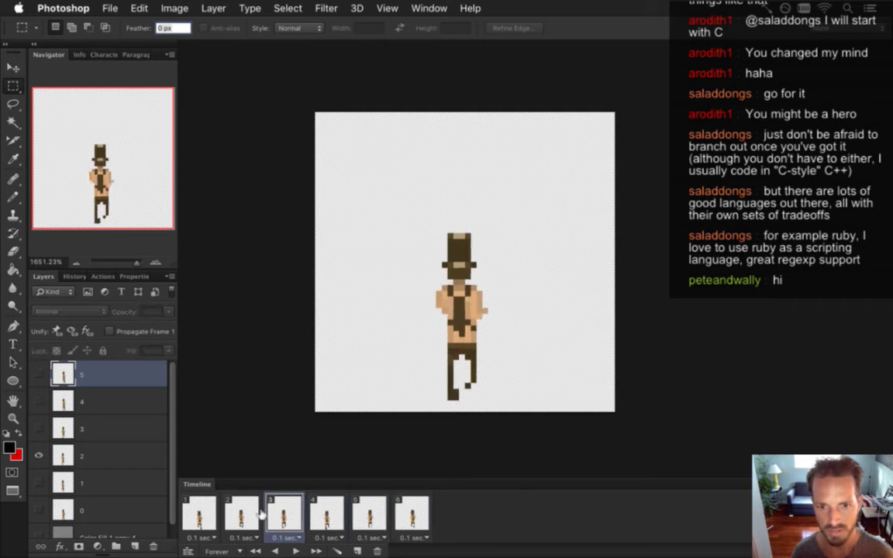
left_click(201, 516)
left_click(234, 516)
left_click(274, 515)
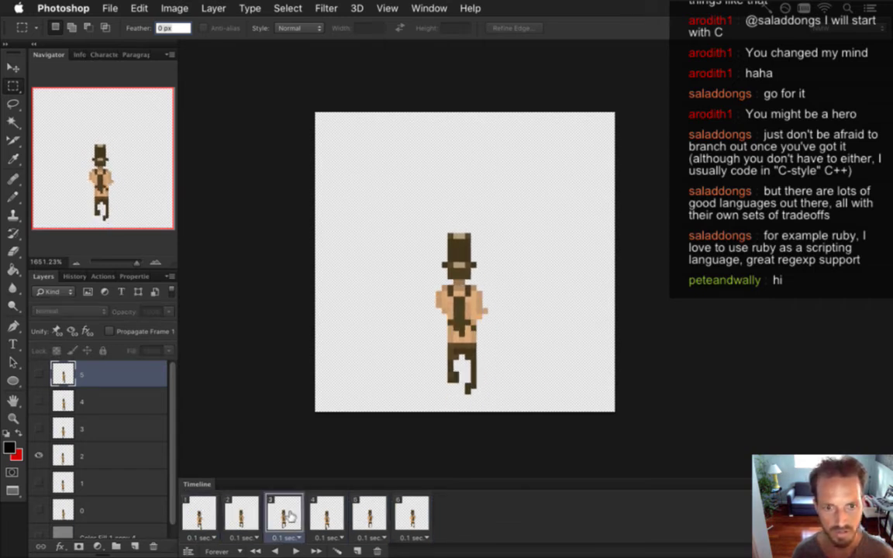
left_click(315, 515)
left_click(355, 518)
left_click(405, 518)
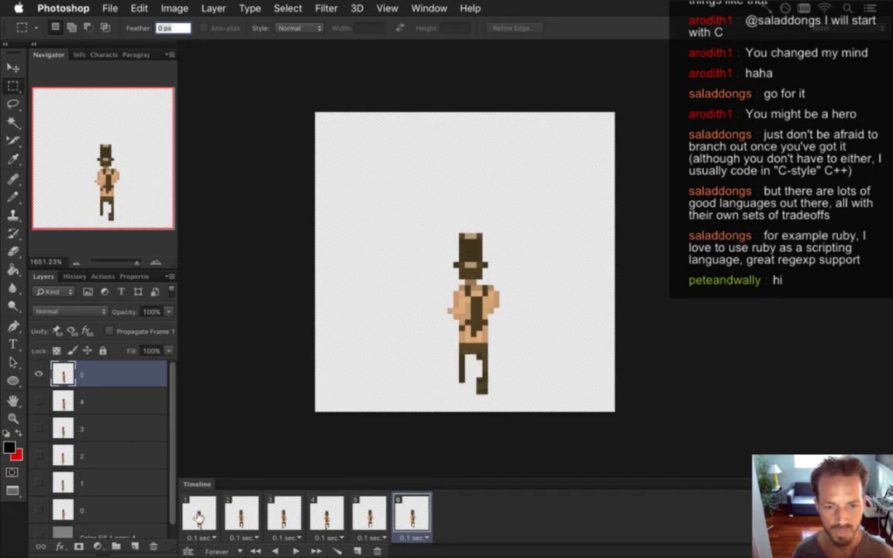
left_click(199, 516)
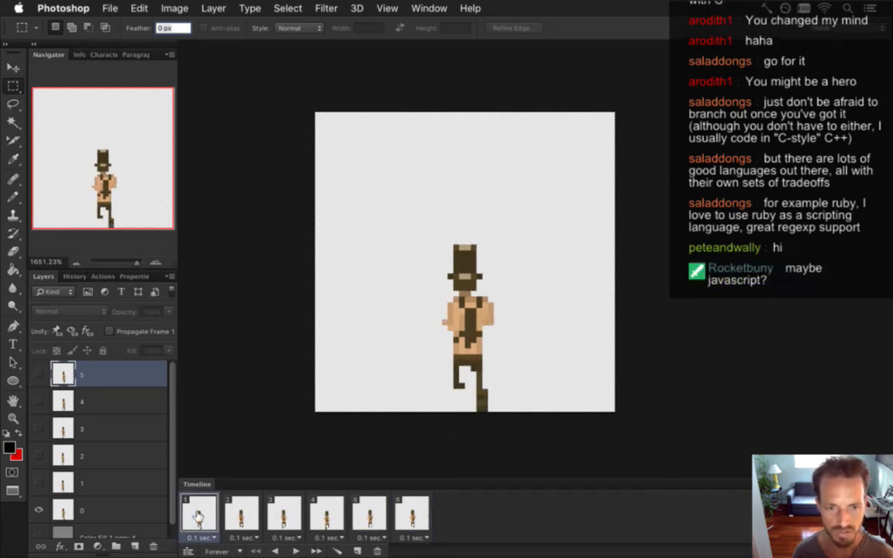
Compare the poses in frames 1 to 5 of the RoqRunningN animation, checking the legs, arms and body shift
left_click(249, 515)
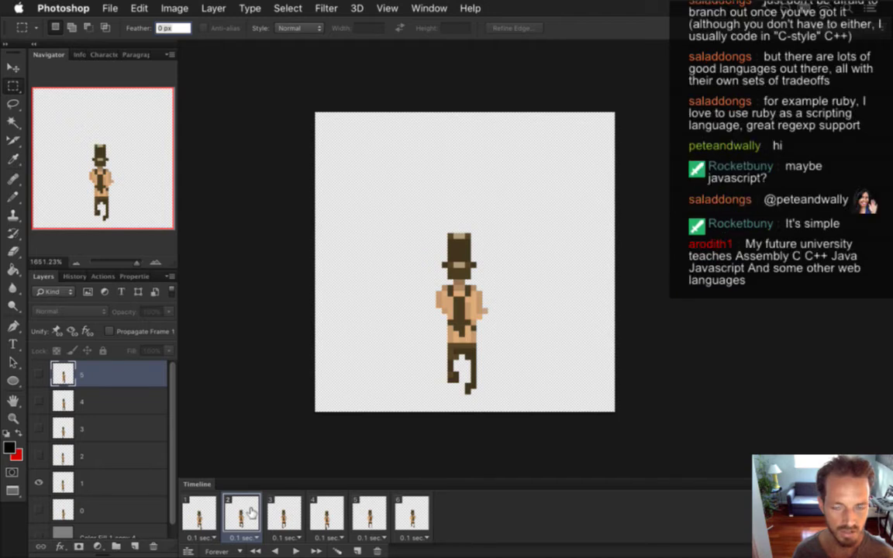
left_click(285, 511)
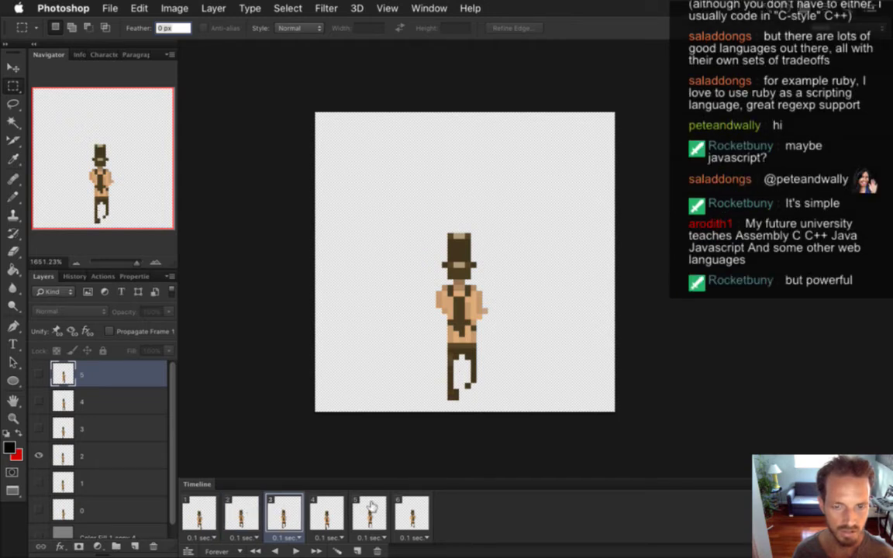
left_click(326, 511)
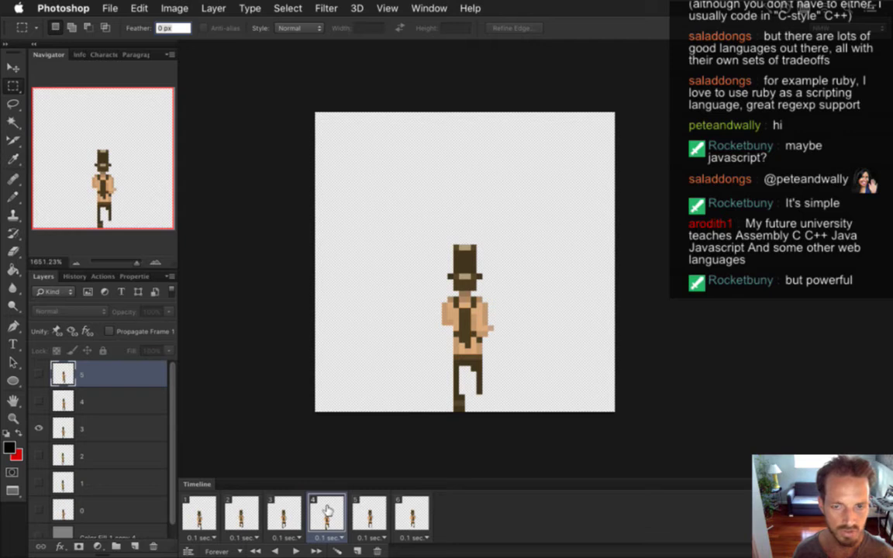
left_click(272, 516)
left_click(256, 517)
left_click(285, 515)
left_click(329, 513)
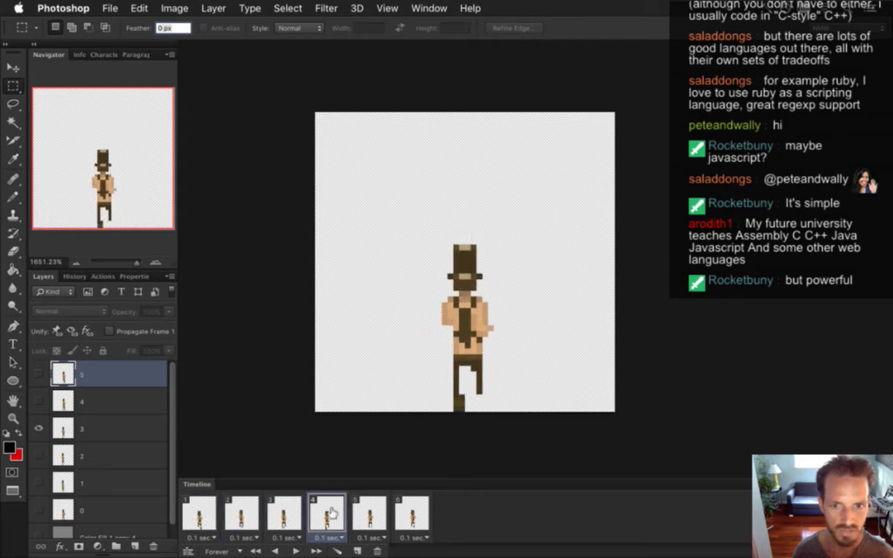
left_click(366, 513)
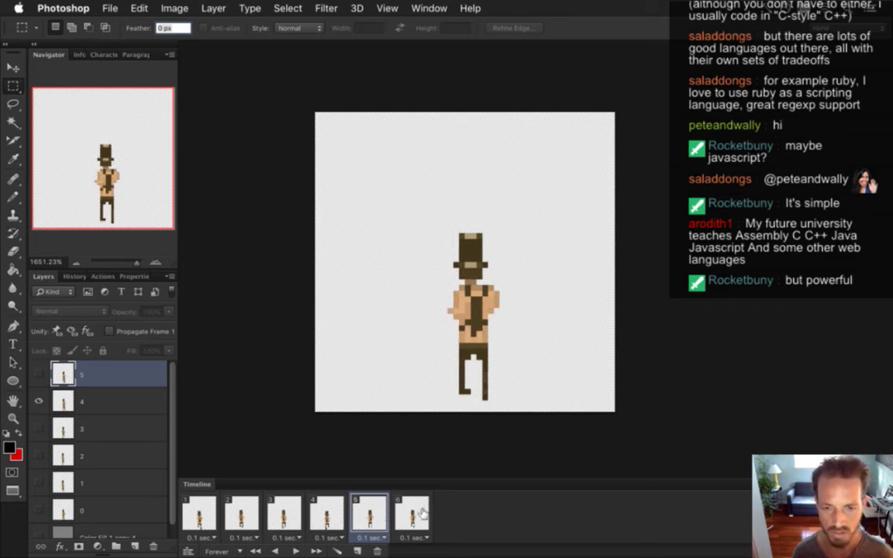
left_click(327, 513)
left_click(369, 514)
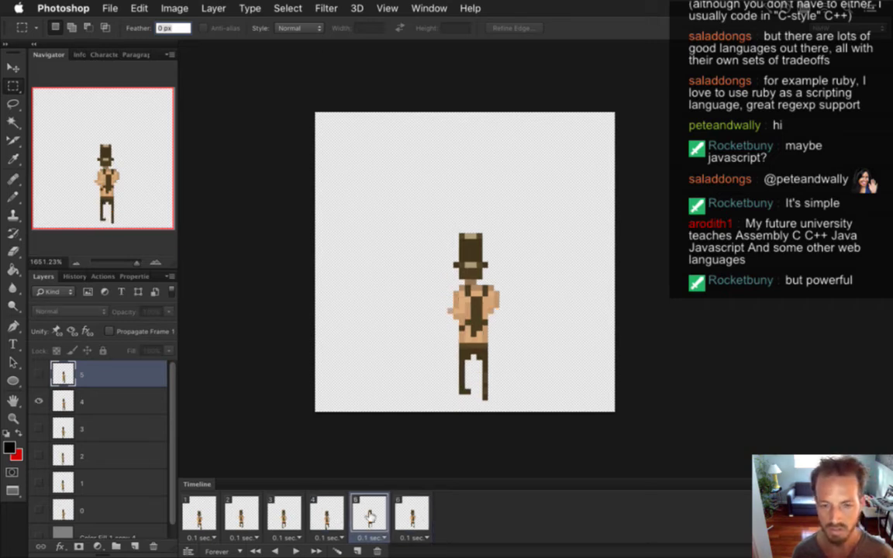
left_click(200, 514)
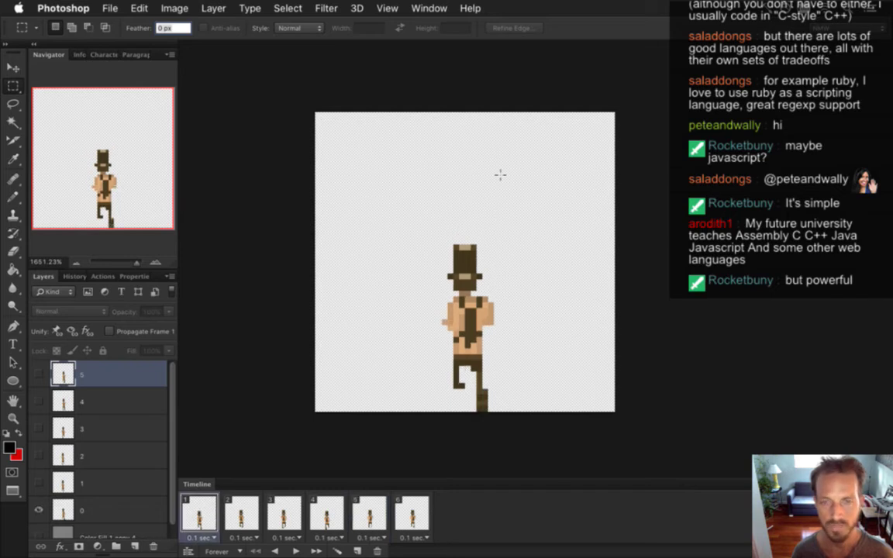
Switch to the VelleRunN.psd document and enlarge the sprite to about 2368%
left_click(428, 8)
mouse_move(461, 554)
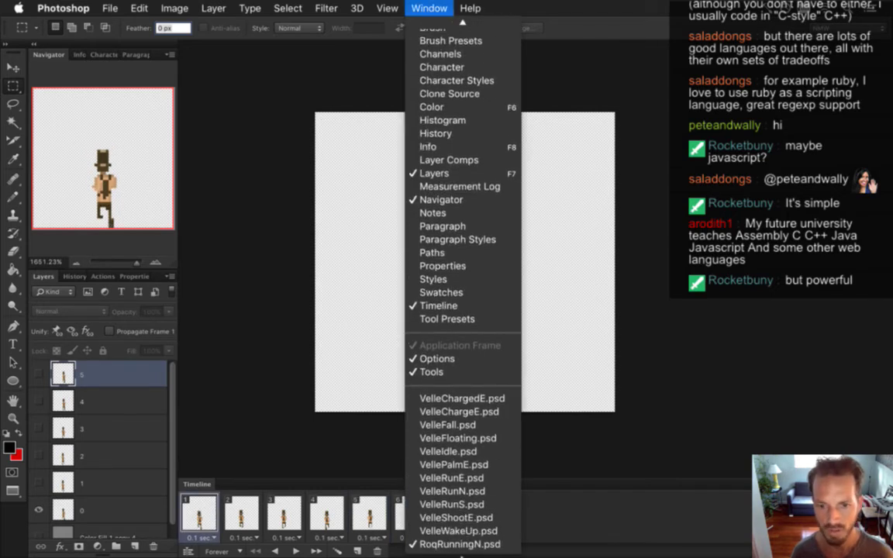
left_click(461, 489)
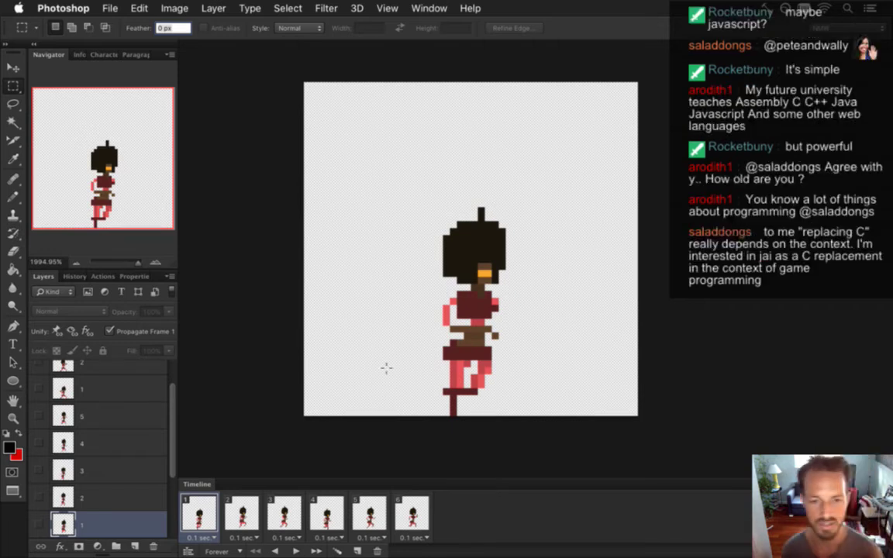
scroll(488, 286, "up", 3)
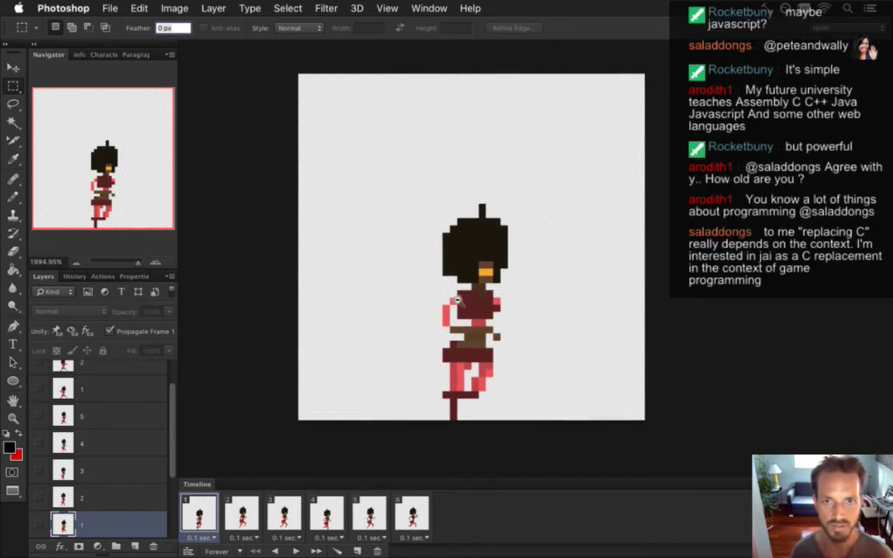
scroll(484, 256, "up", 1)
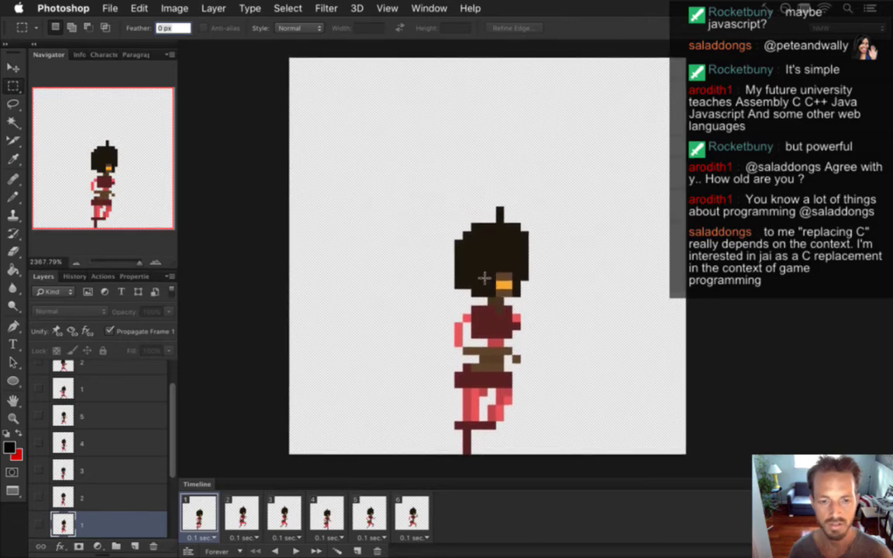
Alternate between frames 1 and 2 of the VelleRunN animation to compare the body height and leg poses
left_click(242, 513)
left_click(198, 513)
left_click(242, 513)
left_click(199, 513)
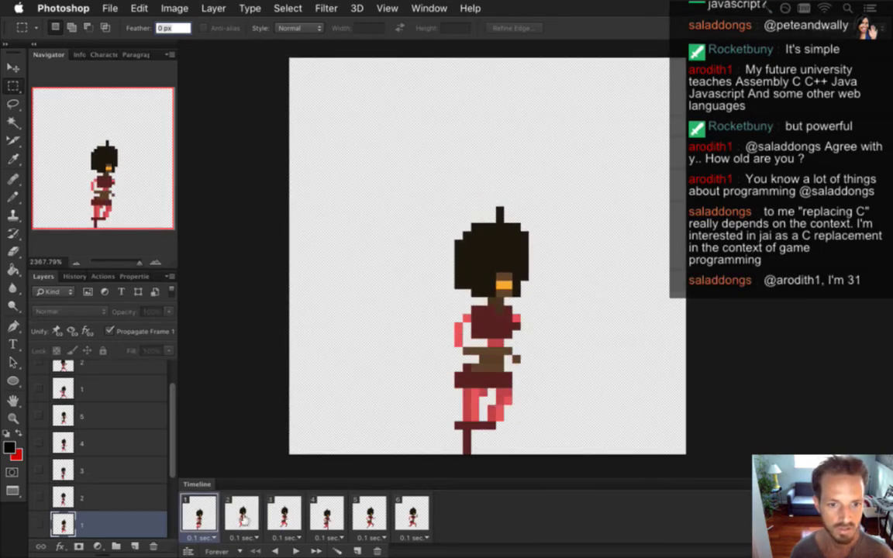
left_click(242, 513)
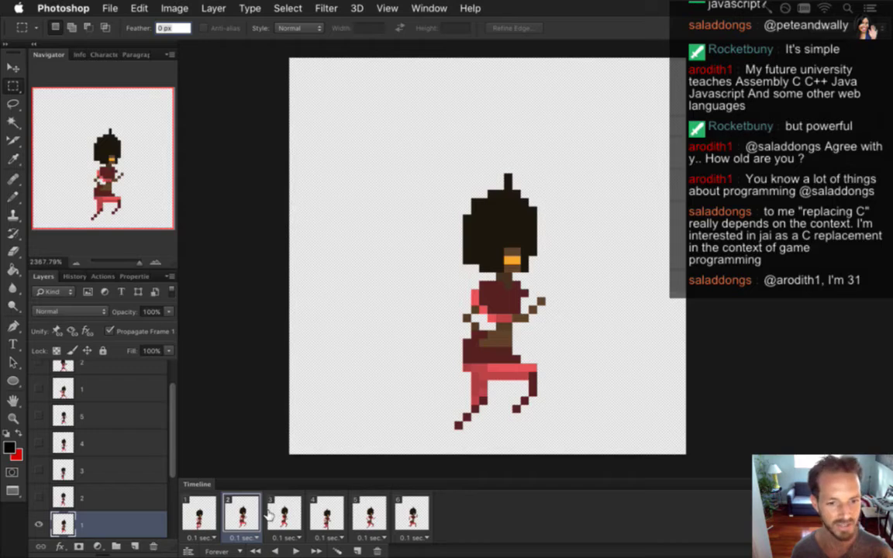
left_click(203, 518)
scroll(172, 411, "up", 2)
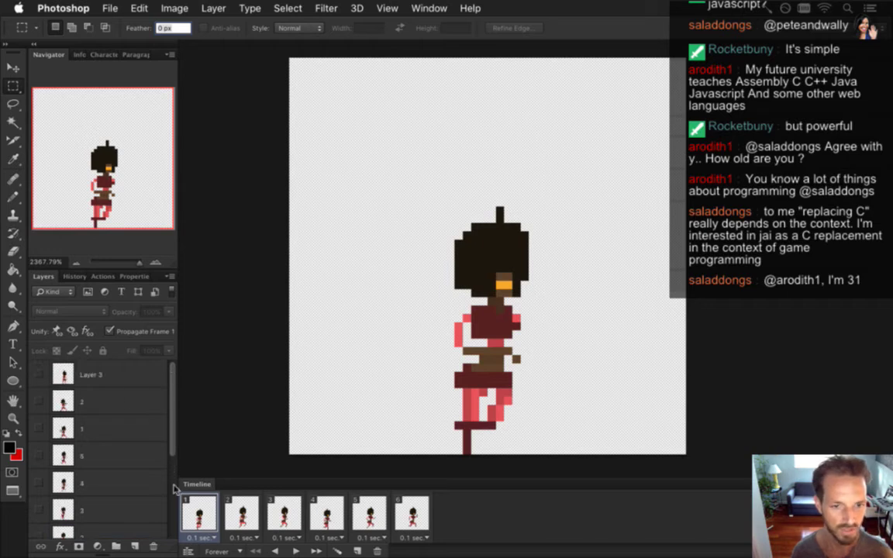
left_click(242, 516)
left_click(199, 516)
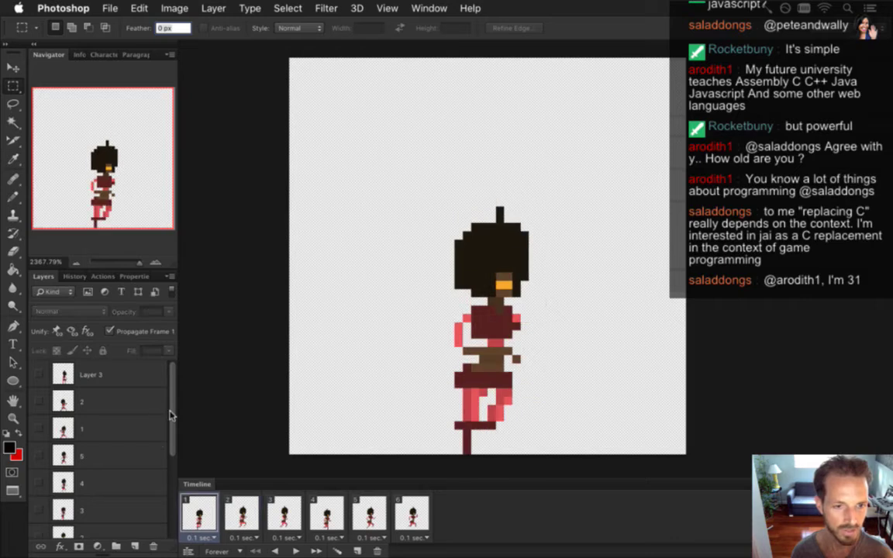
Show Layer 3 in frame 1 and shift it about 2 pixels left to line up with the sprite on layer 0
scroll(170, 414, "down", 5)
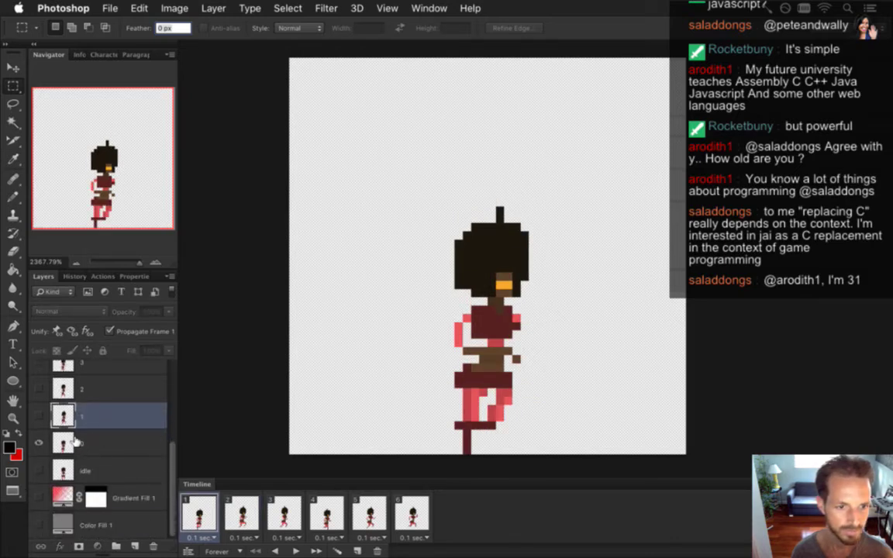
left_click(76, 442)
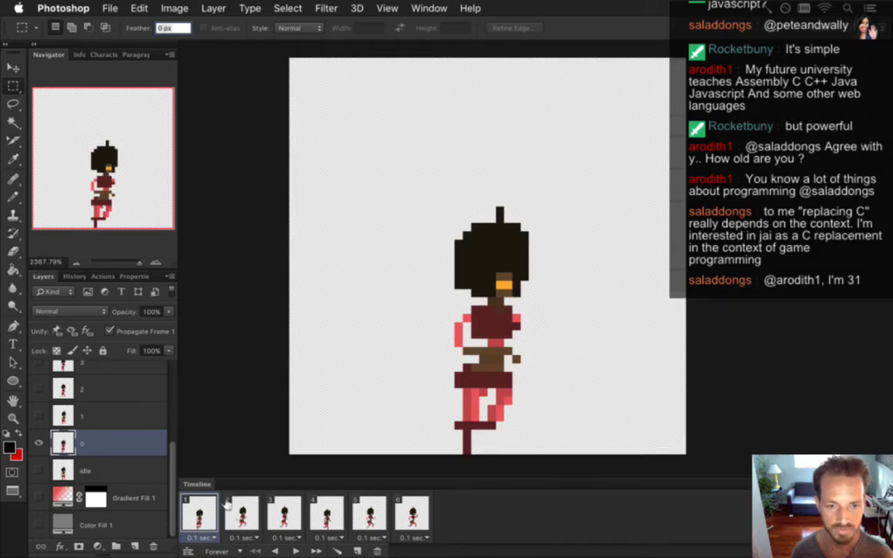
left_click_drag(174, 476, 175, 392)
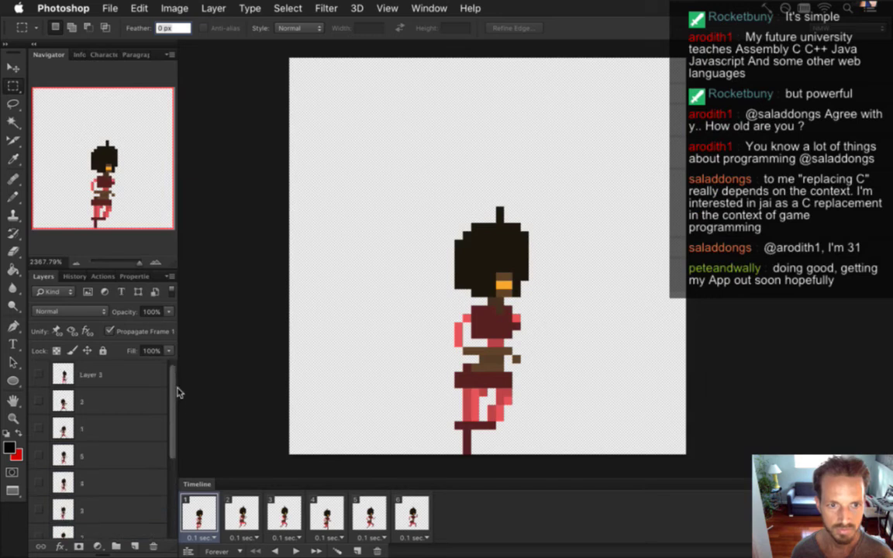
left_click(97, 375)
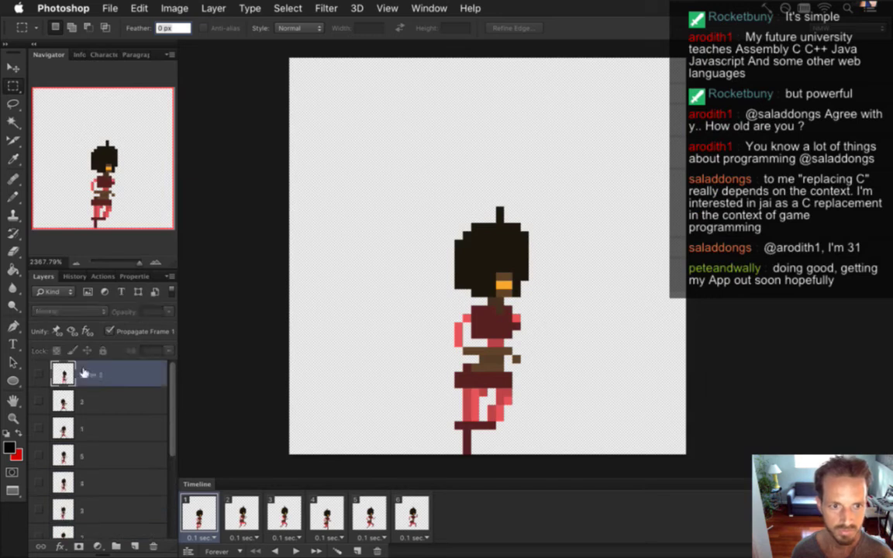
left_click(39, 375)
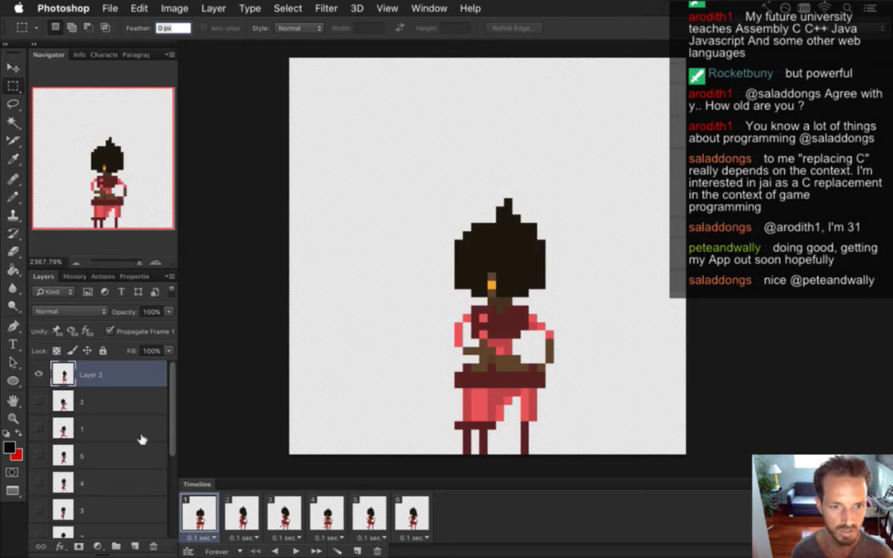
left_click_drag(174, 388, 84, 482)
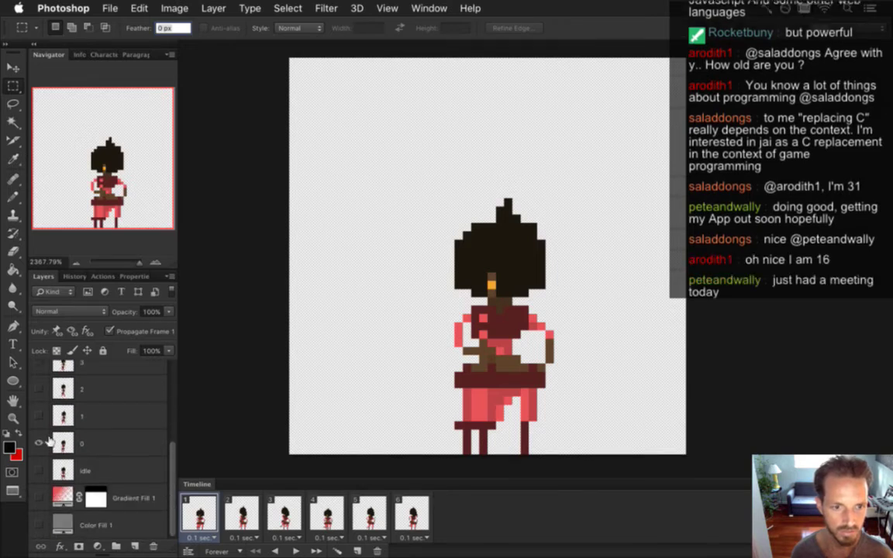
key("v")
key("Left")
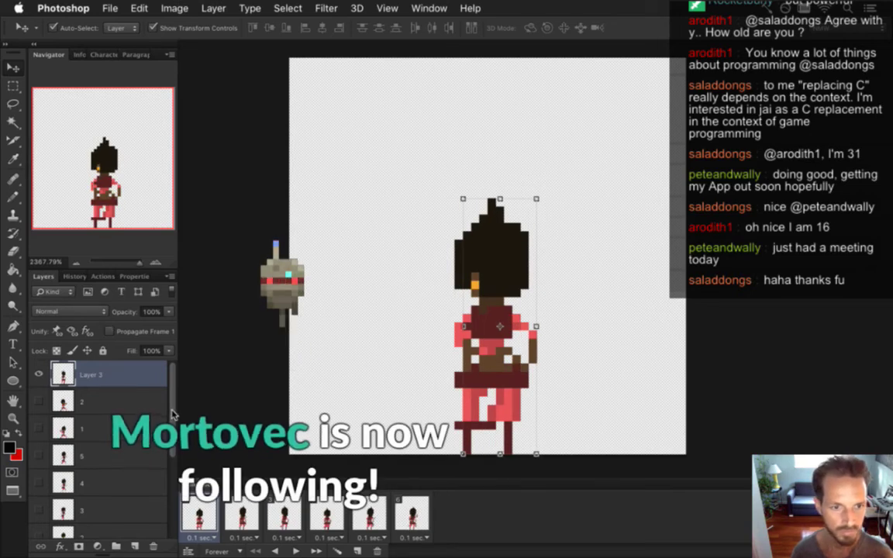
Delete the extra layers 2 and 1 directly below Layer 3 and save the document
left_click_drag(124, 401, 155, 545)
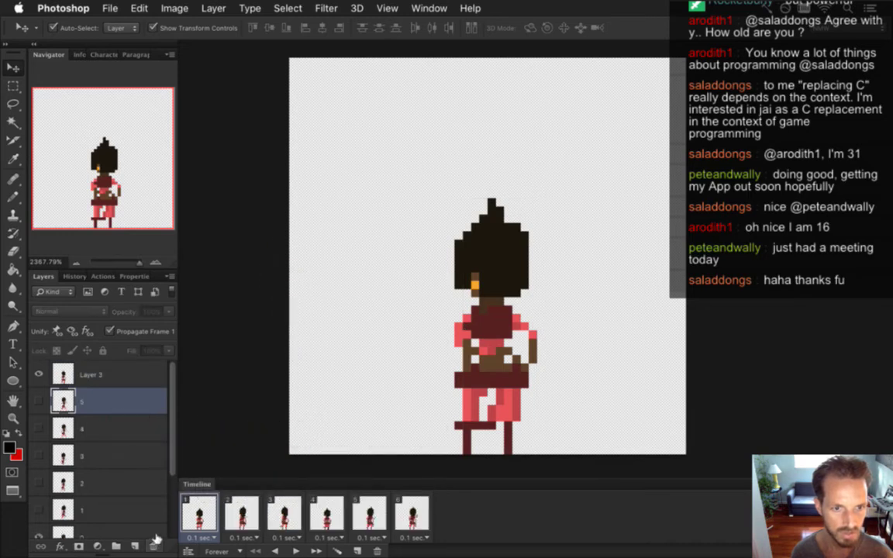
key("super+s")
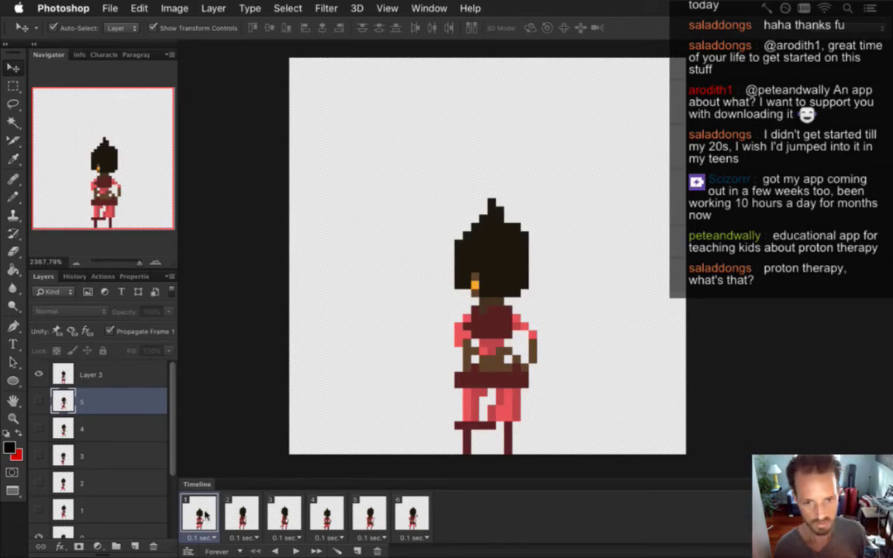
Delete animation frames 2 through 6, keeping only frame 1
left_click(238, 516)
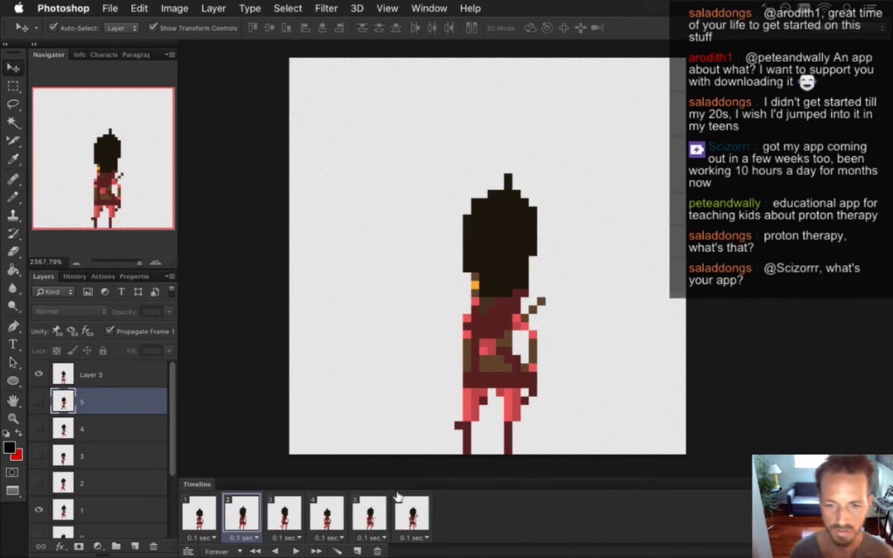
left_click(412, 515)
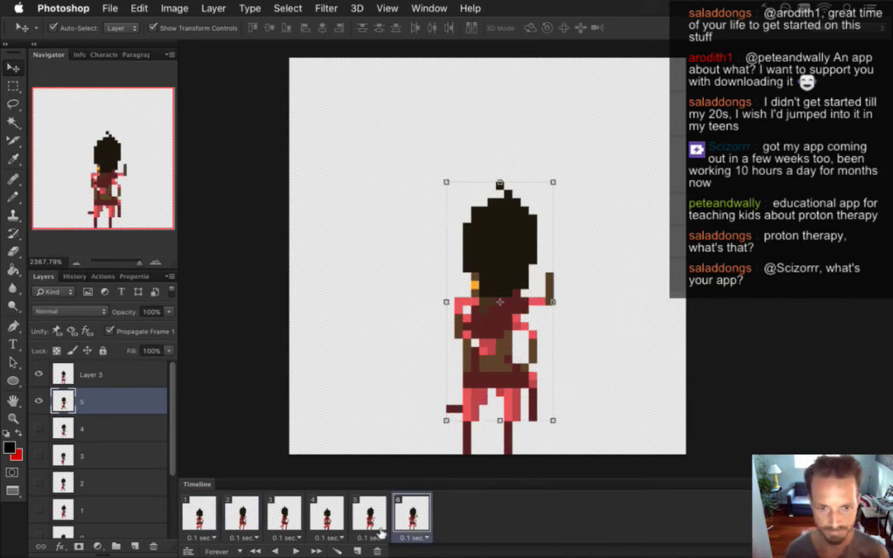
left_click(364, 511)
left_click(329, 512)
left_click(242, 513)
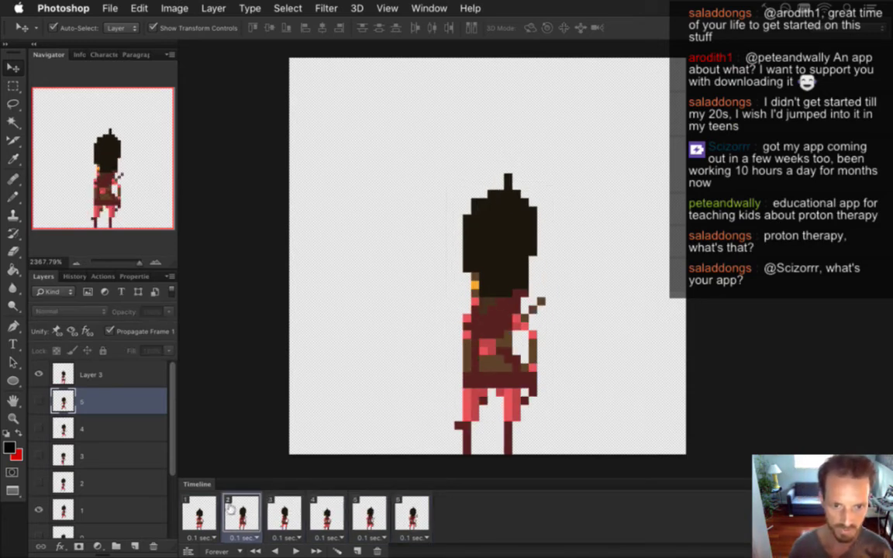
left_click(410, 514)
left_click(378, 551)
left_click(378, 551)
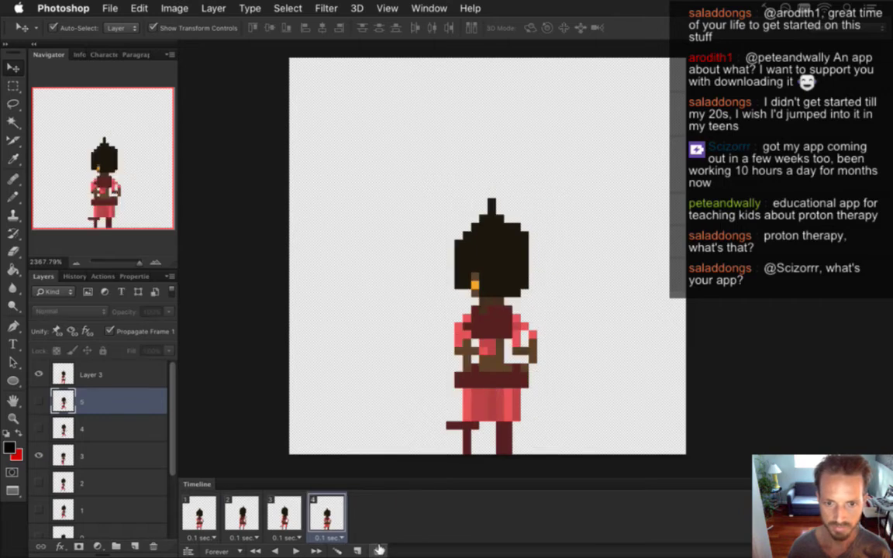
left_click(378, 551)
left_click(378, 550)
left_click(378, 550)
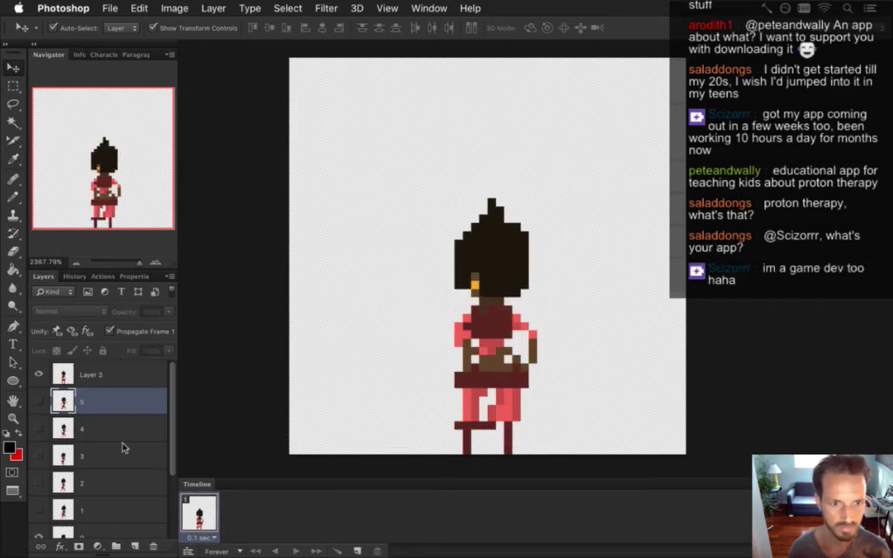
Delete layers 5 to 0, the idle layer and Gradient Fill 1, keeping Layer 3 and Color Fill 1
left_click(155, 548)
left_click(155, 548)
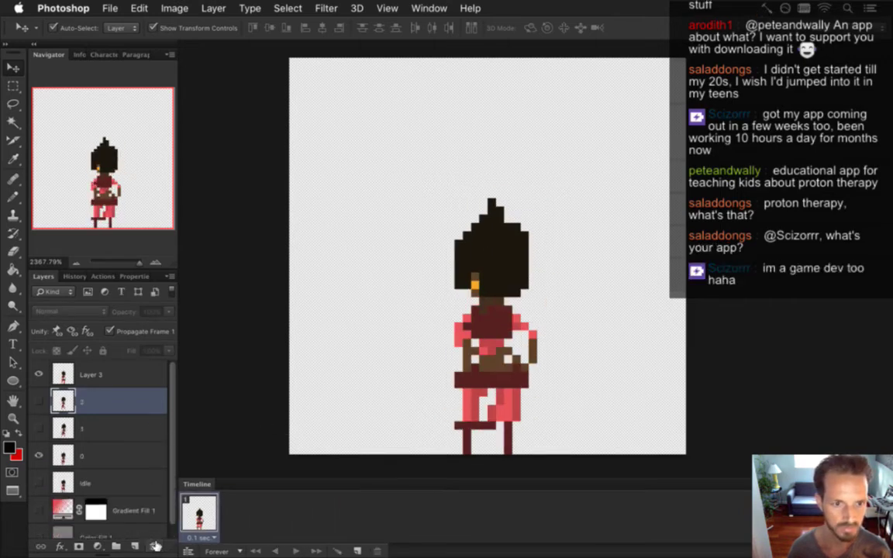
left_click(156, 548)
left_click(155, 548)
left_click(155, 548)
left_click(158, 547)
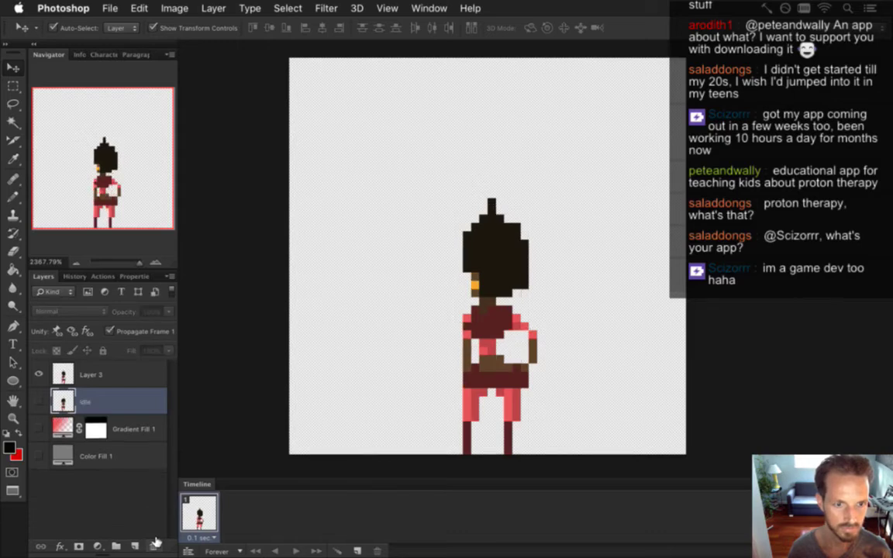
left_click(157, 547)
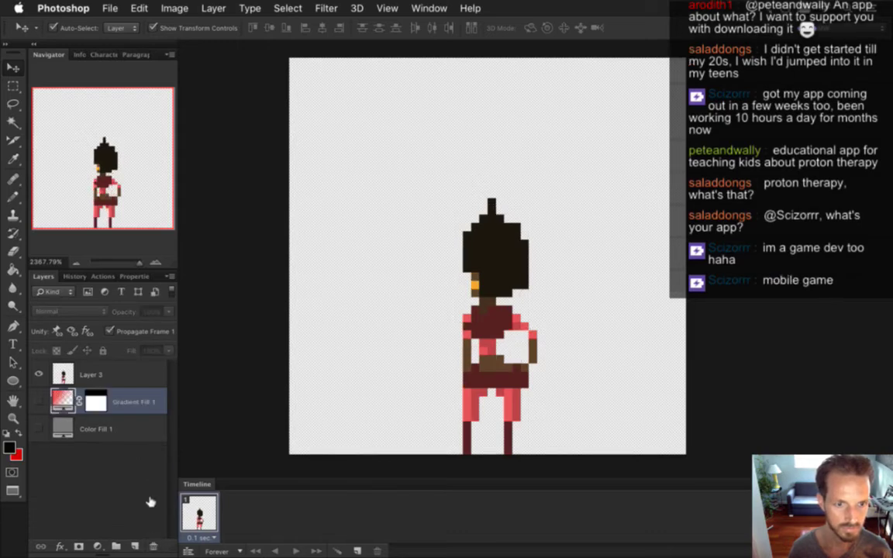
left_click(155, 547)
Show the grey Color Fill 1 background and make Layer 3 active with the Rectangular Marquee tool
left_click(40, 402)
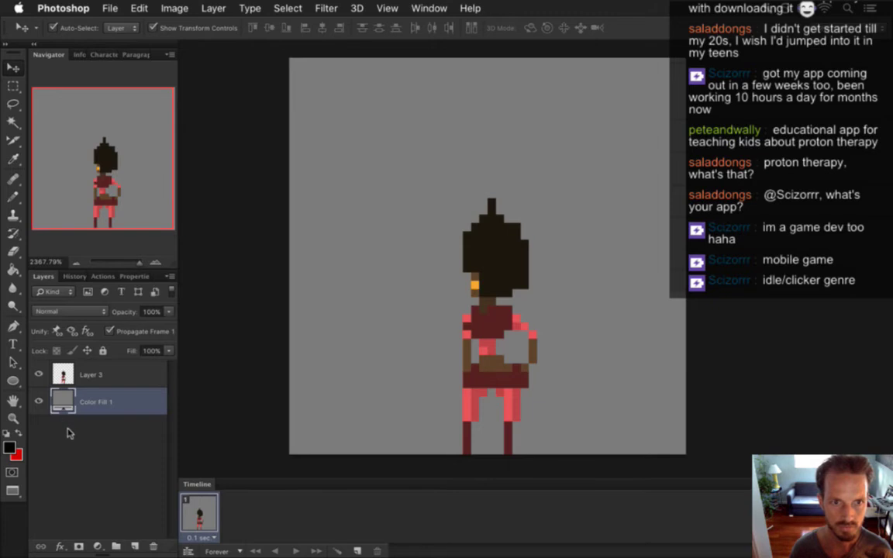
left_click(89, 374)
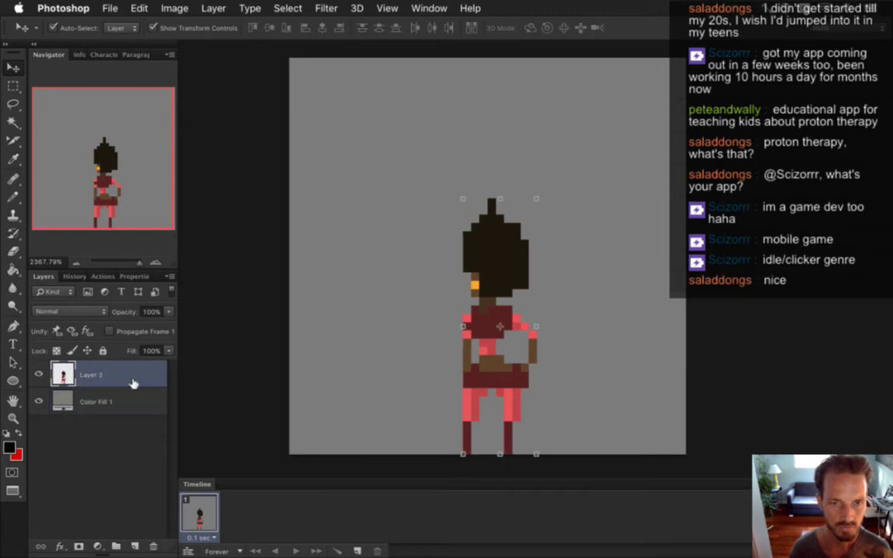
key("m")
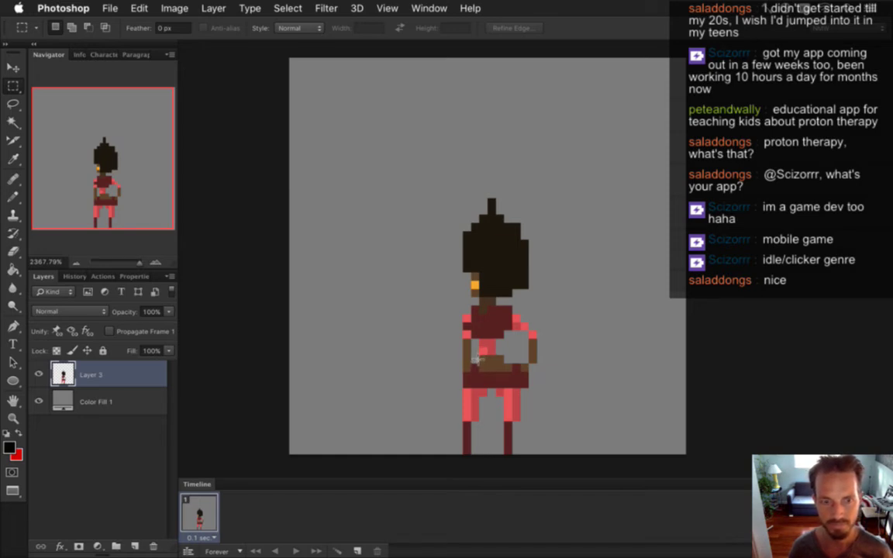
Select the whole Velle sprite layer, hide Color Fill 1, and copy the sprite into frame 1 of RoqRunningN.psd
key("super+a")
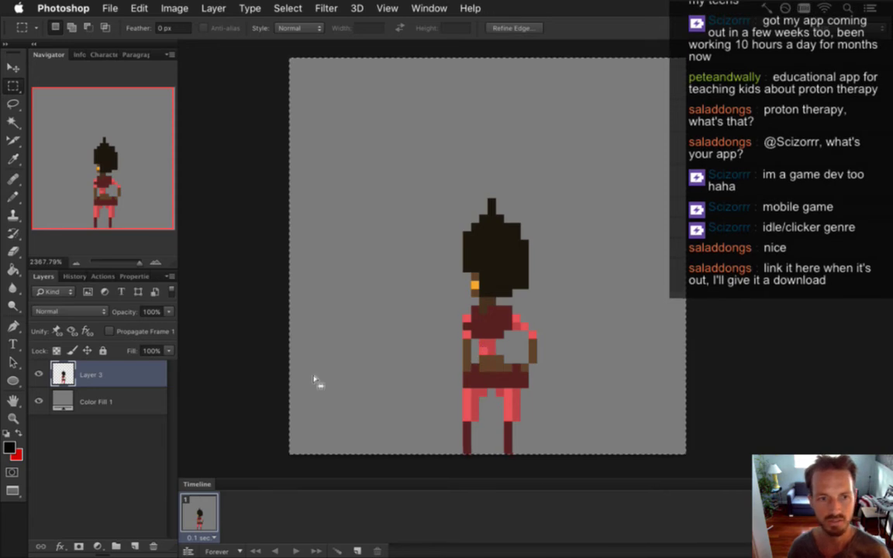
left_click(39, 401)
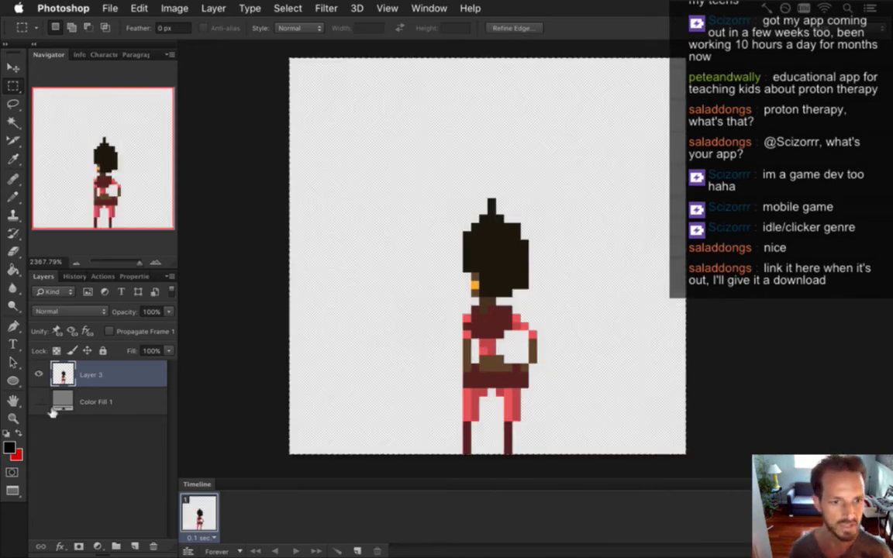
left_click(431, 7)
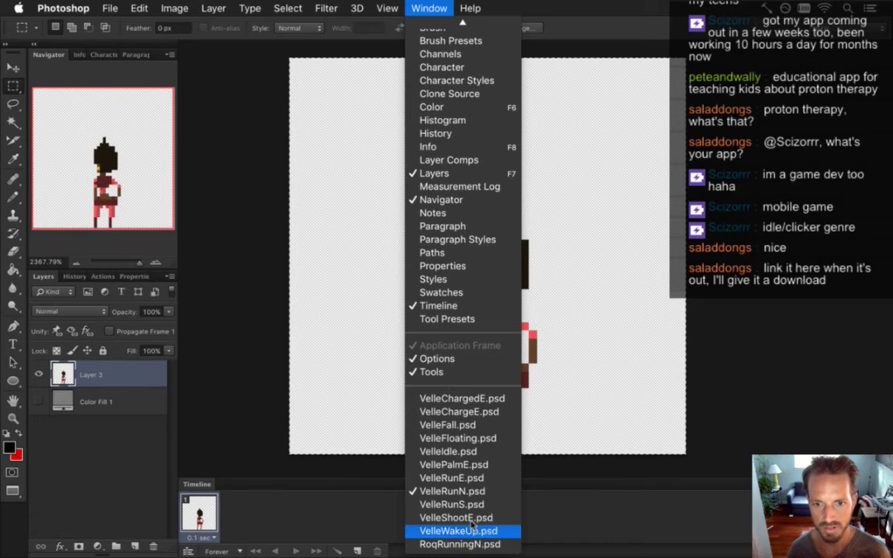
left_click(460, 544)
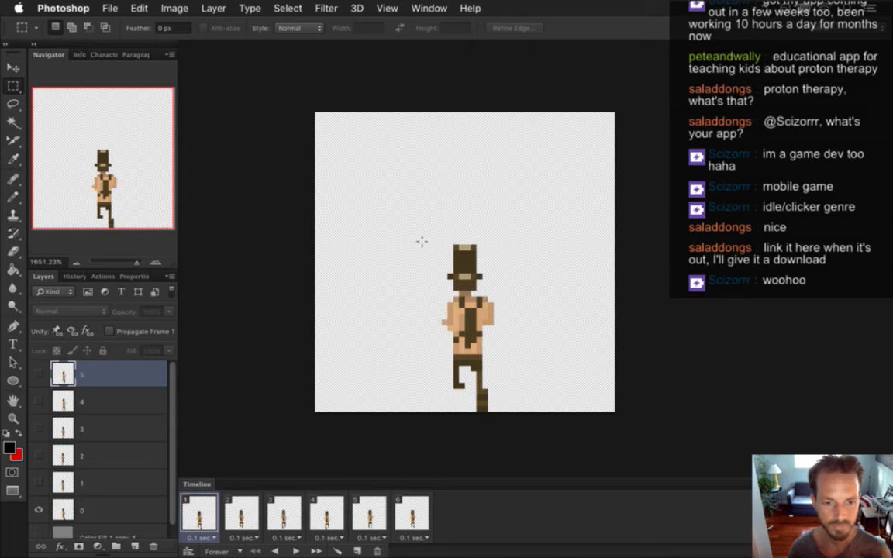
key("ctrl+v")
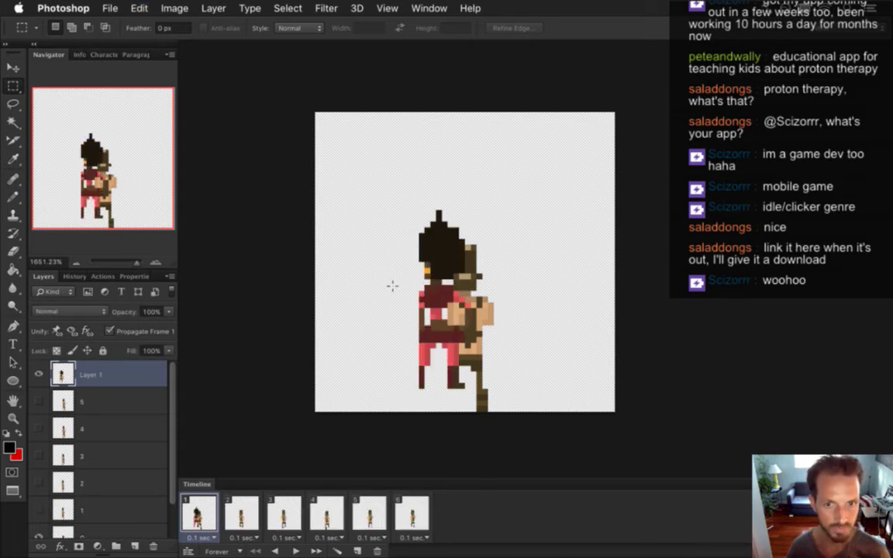
key("super")
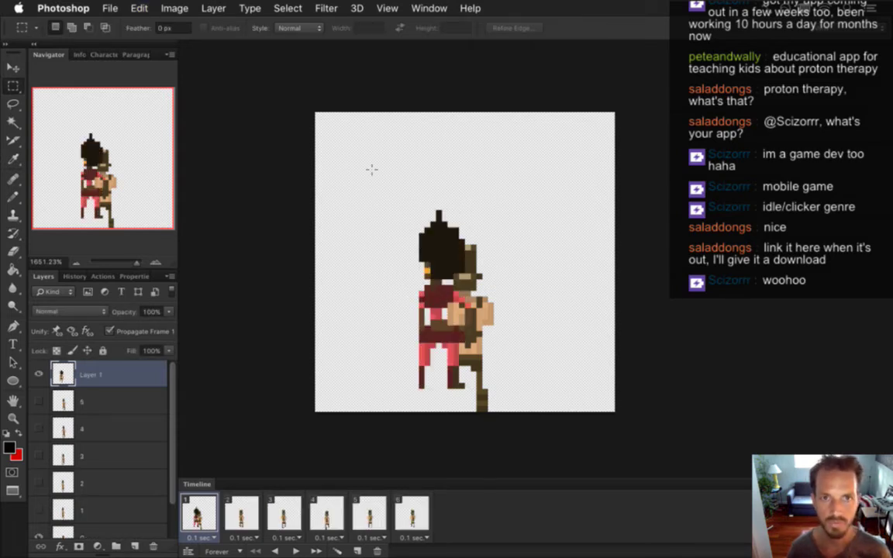
Switch back to VelleRunN.psd and close that document
left_click(429, 8)
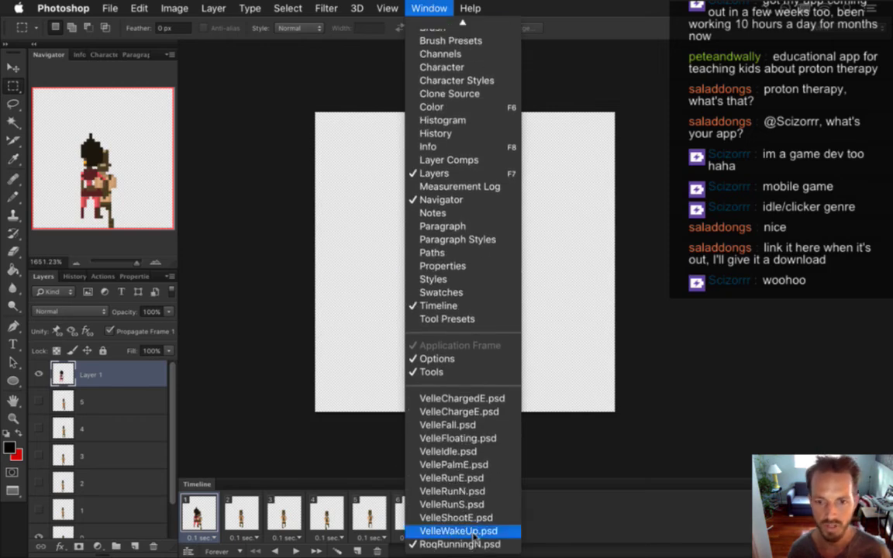
left_click(451, 490)
key("super+w")
left_click(400, 212)
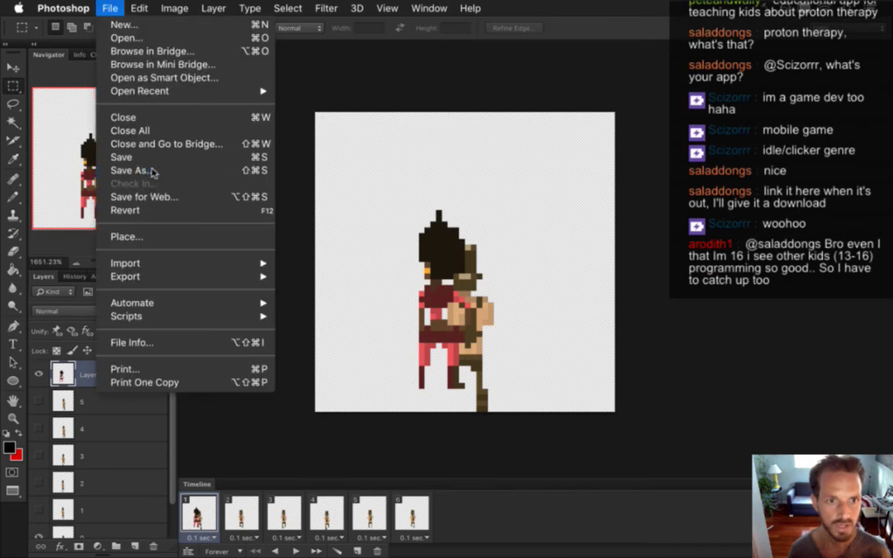
Save the combined Roq and Velle document as VelleRunN.psd in the Heroes folder, replacing the existing file
left_click(144, 172)
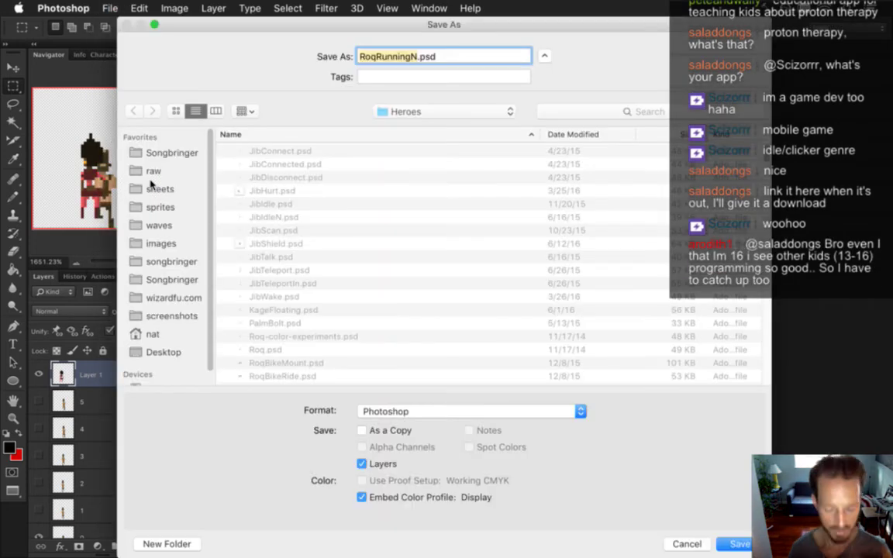
key("Right")
key("BackSpace")
key("BackSpace")
key("BackSpace")
key("BackSpace")
key("BackSpace")
key("BackSpace")
key("BackSpace")
key("BackSpace")
key("BackSpace")
key("BackSpace")
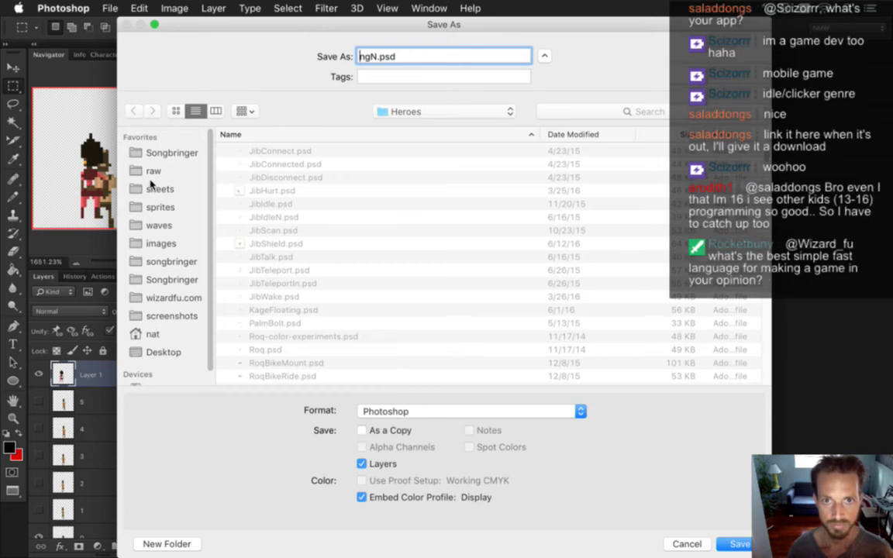
type("VelleRun")
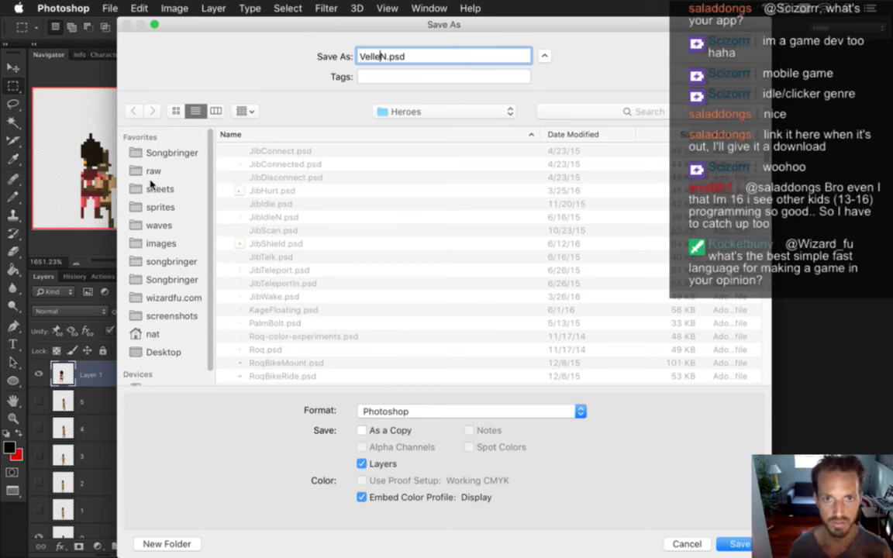
key("Return")
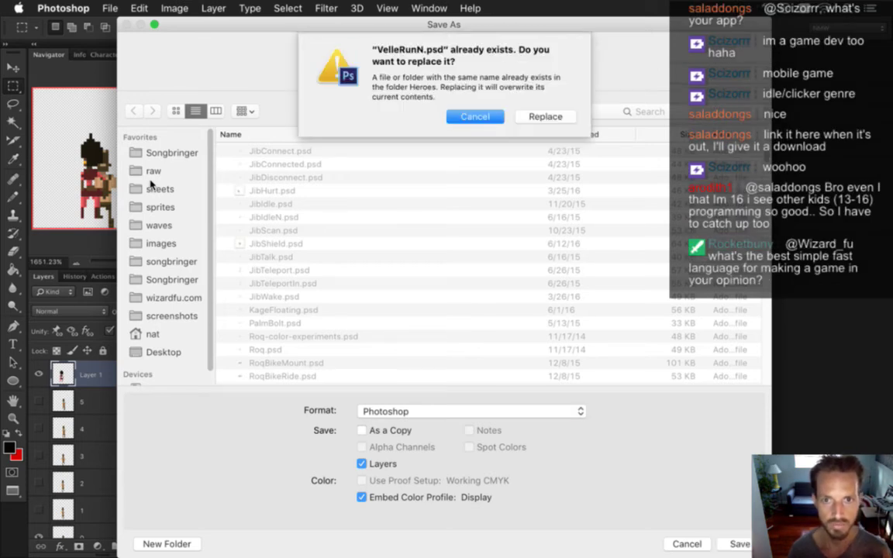
left_click(537, 115)
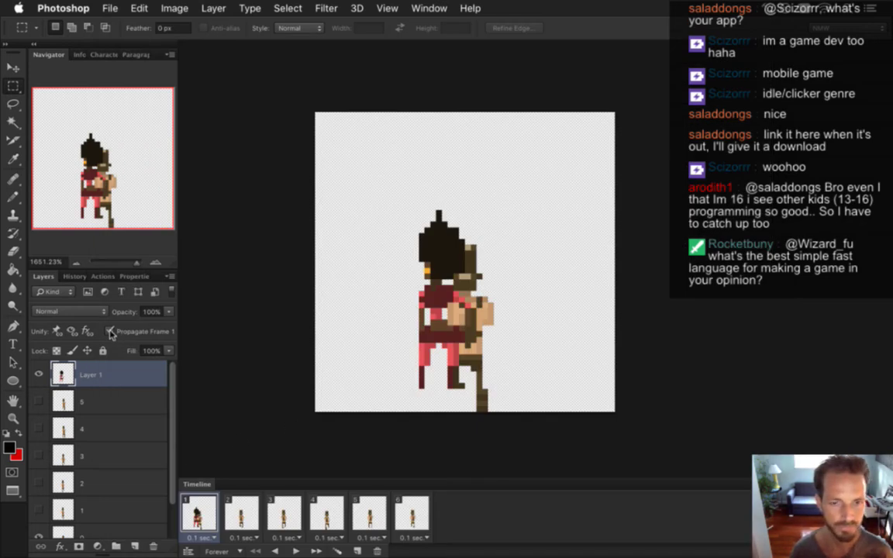
Move the pasted Velle sprite over Roq until her feet rest on the canvas's lower edge
key("v")
key("Right")
key("Right")
key("Right")
key("Right")
key("Right")
key("Down")
key("Down")
key("Down")
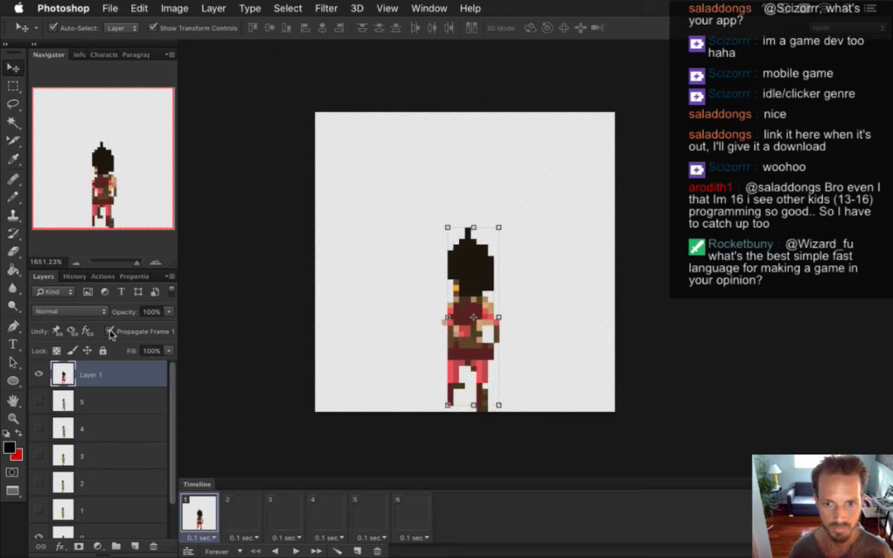
key("Left")
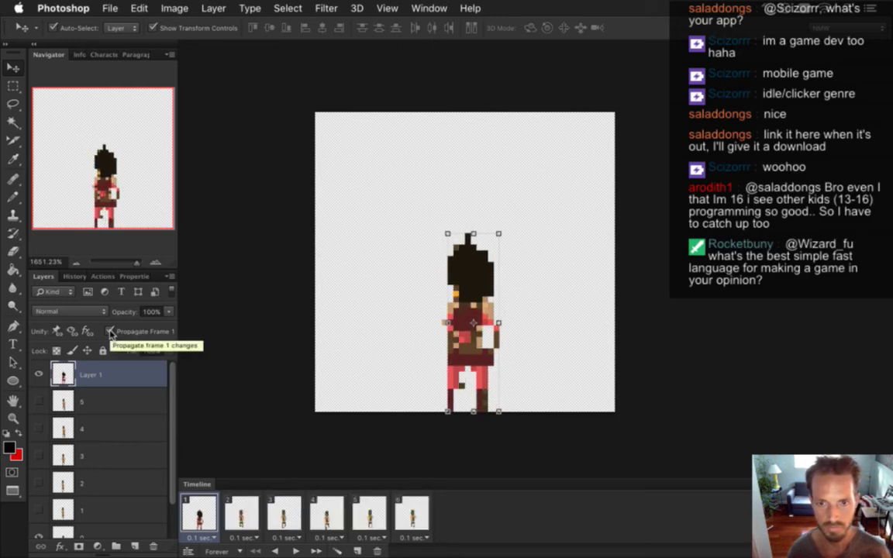
key("Up")
key("Up")
key("Down")
key("Down")
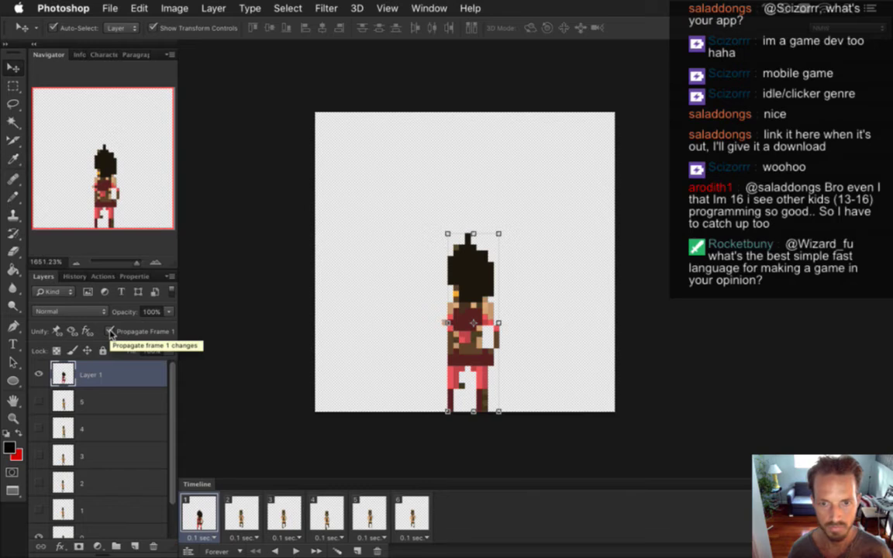
Shift Velle 10 pixels to the right so she stands beside Roq
key("Right")
key("Right")
key("Right")
key("Right")
key("Right")
key("Right")
key("Right")
key("Right")
key("Right")
key("Right")
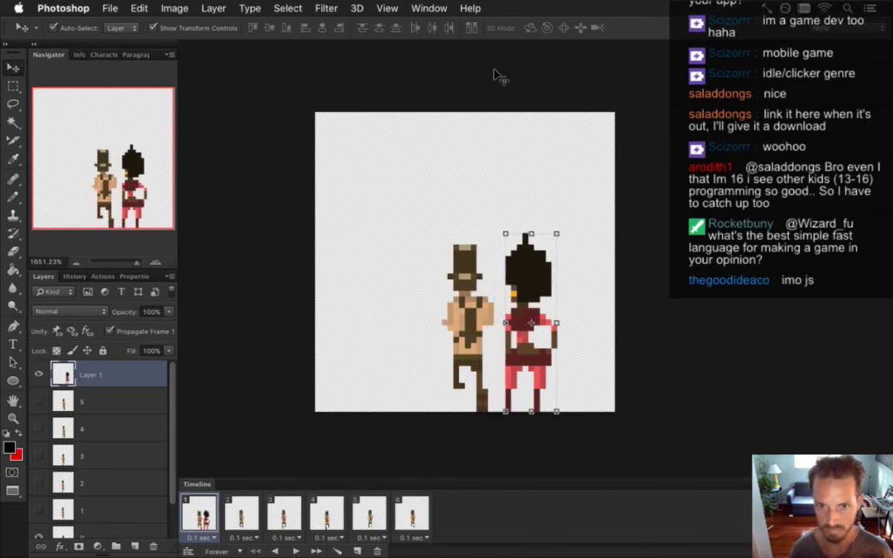
Reshape Velle's hair with the sampled dark colour, covering the face, trimming the lower corner with a 100% eraser and widening the left side
key("m")
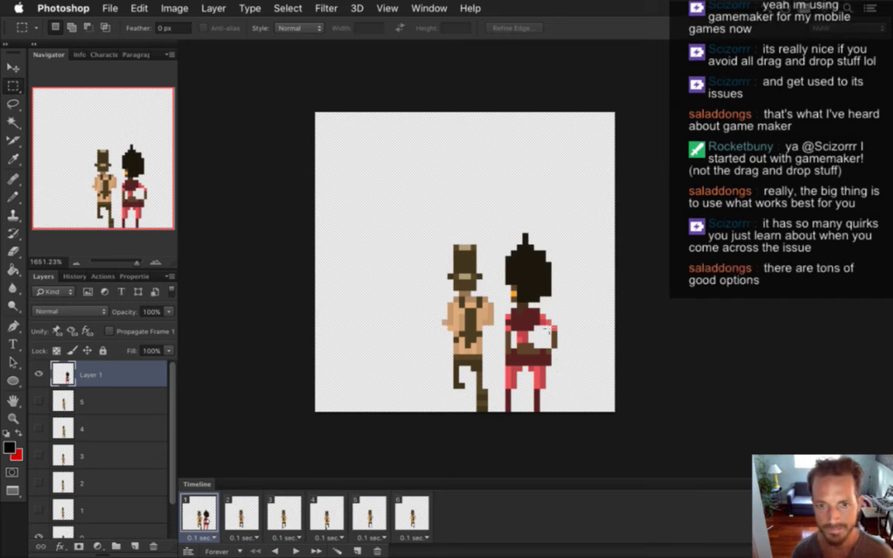
key("b")
scroll(547, 302, "up", 2)
left_click(475, 261, "alt")
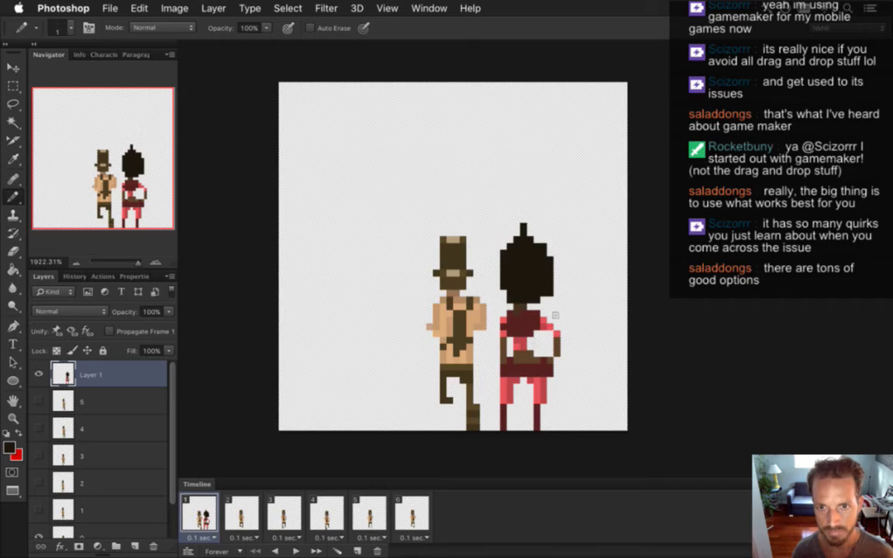
key("e")
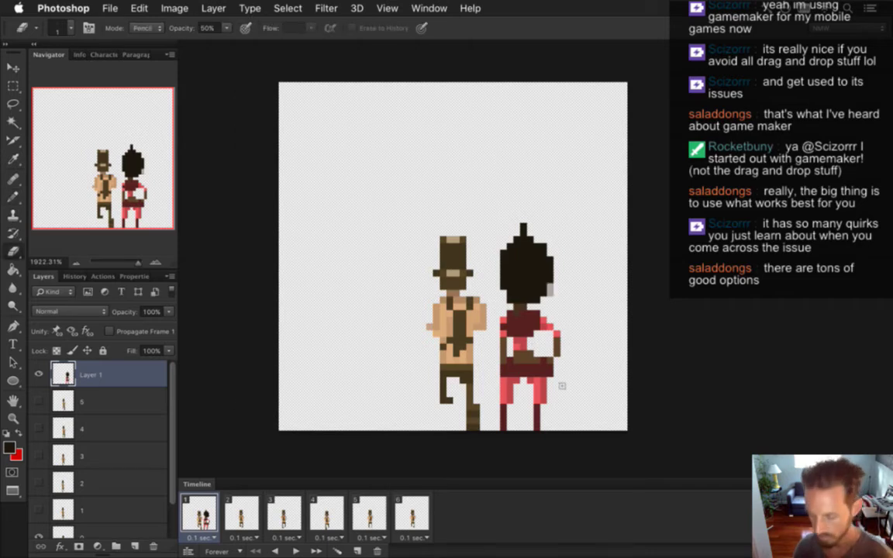
key("0")
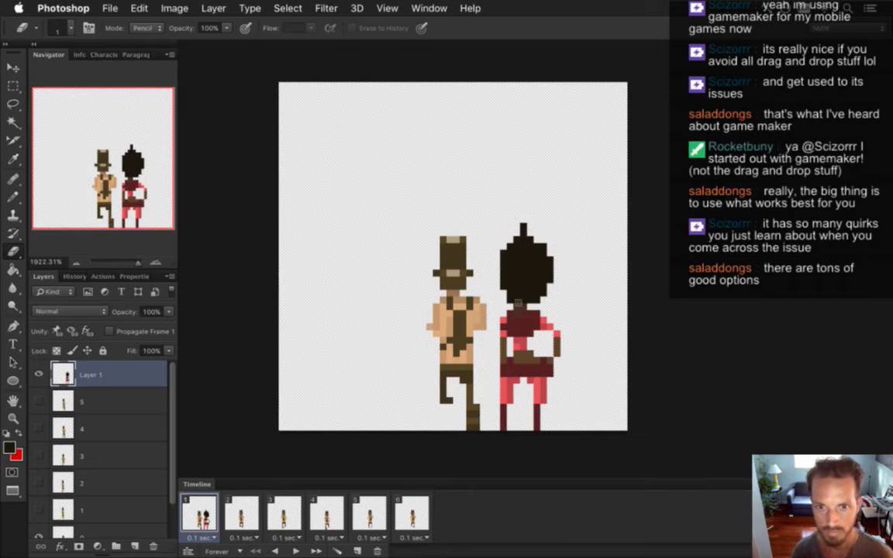
key("b")
left_click_drag(498, 256, 496, 280)
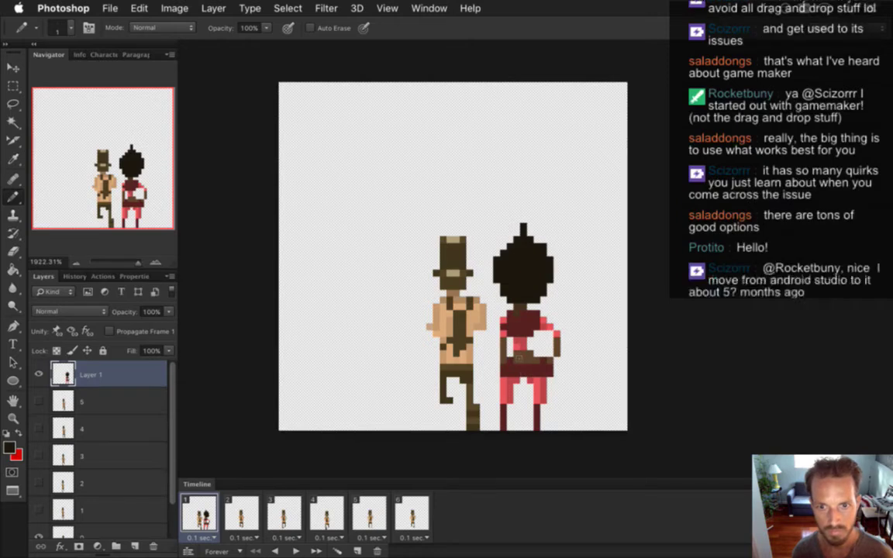
Redraw Velle's left arm by erasing the straight forearm and painting a short bent one in the sampled brown skin colour
left_click(450, 291, "alt")
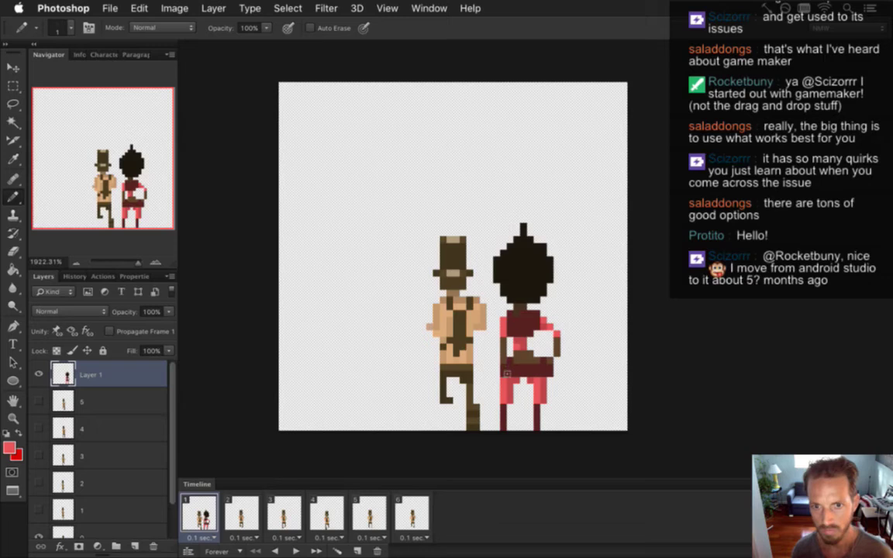
key("e")
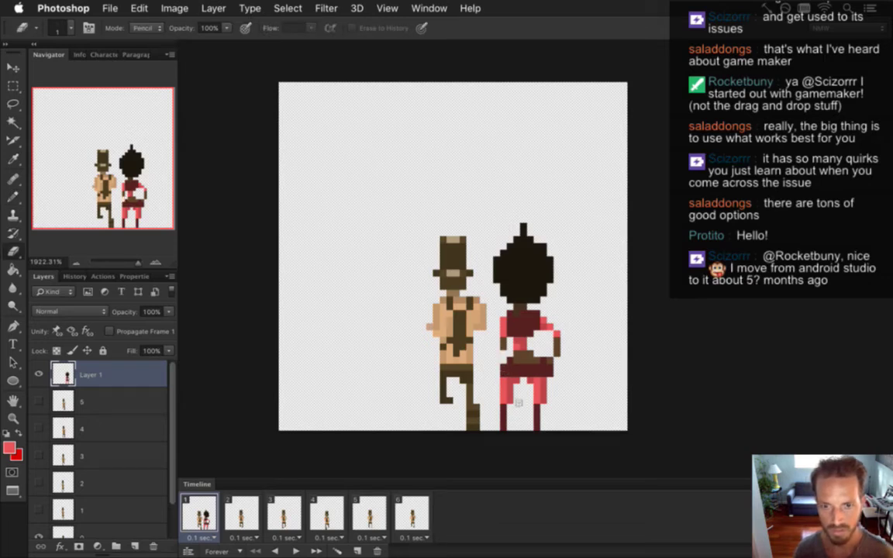
key("i")
left_click(450, 310)
key("b")
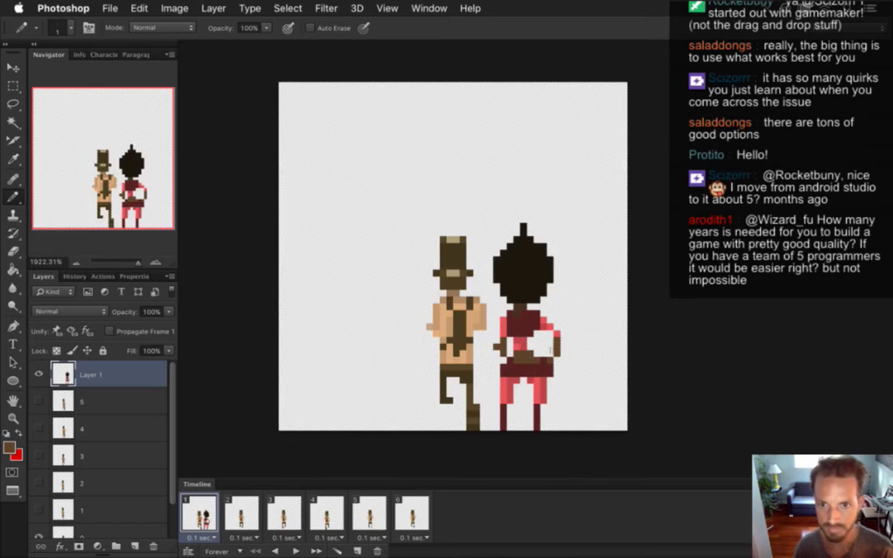
Redraw Velle's right arm tucked against her body with a dark pink sleeve and brown forearm, erasing the old hand-on-hip arm pixels
key("i")
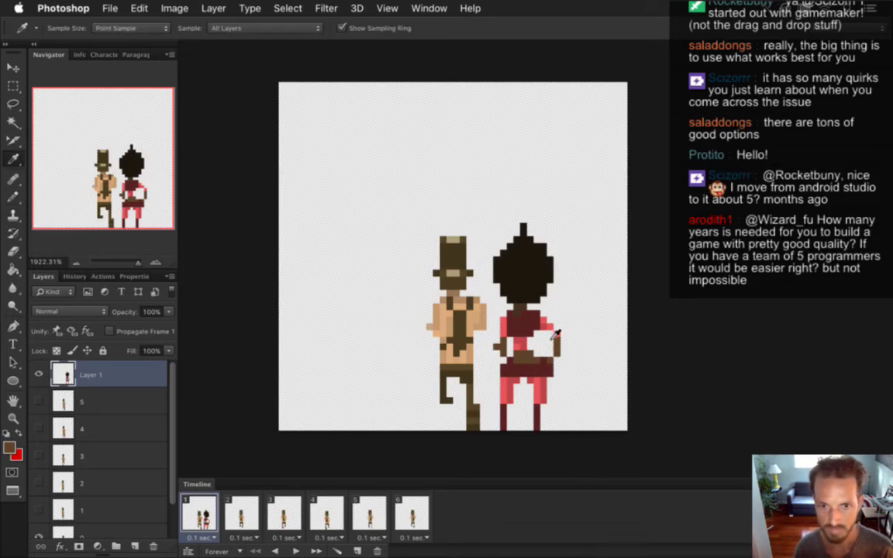
left_click(488, 302)
key("b")
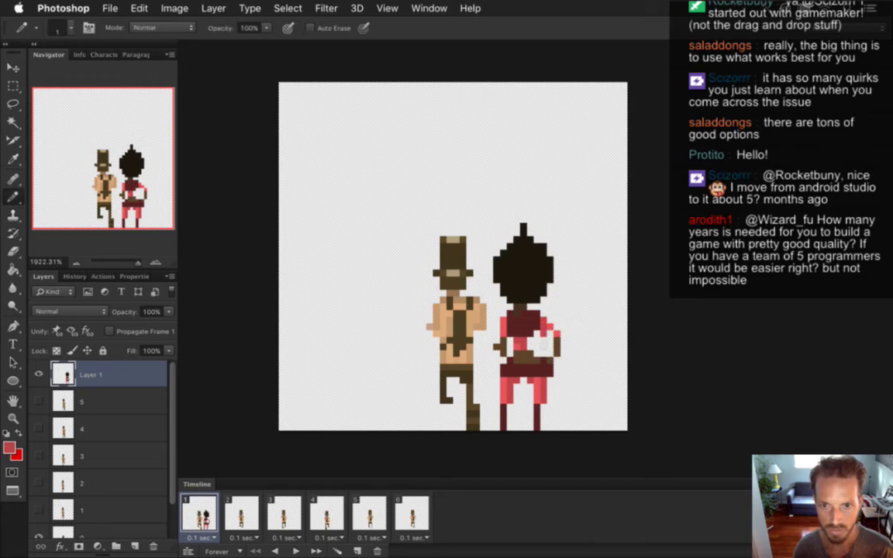
key("e")
left_click(504, 313)
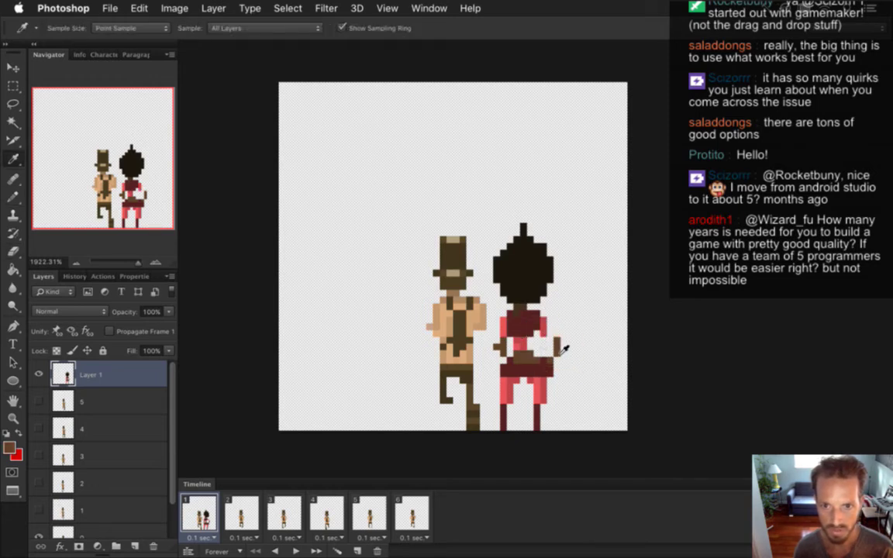
key("b")
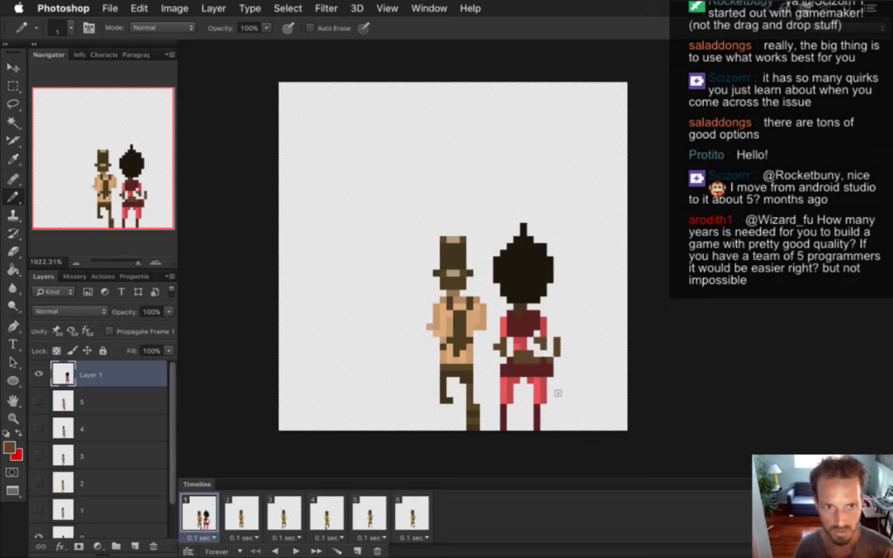
key("e")
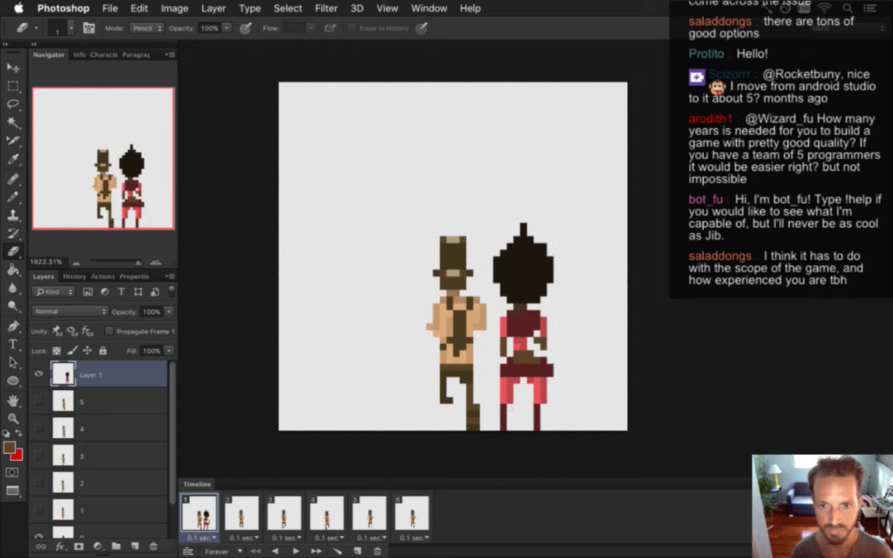
Redraw Velle's left leg raised like Roq's, shading the thigh dark pink, adding a maroon toe and erasing the lower boot pixels
key("b")
left_click(517, 388, "alt")
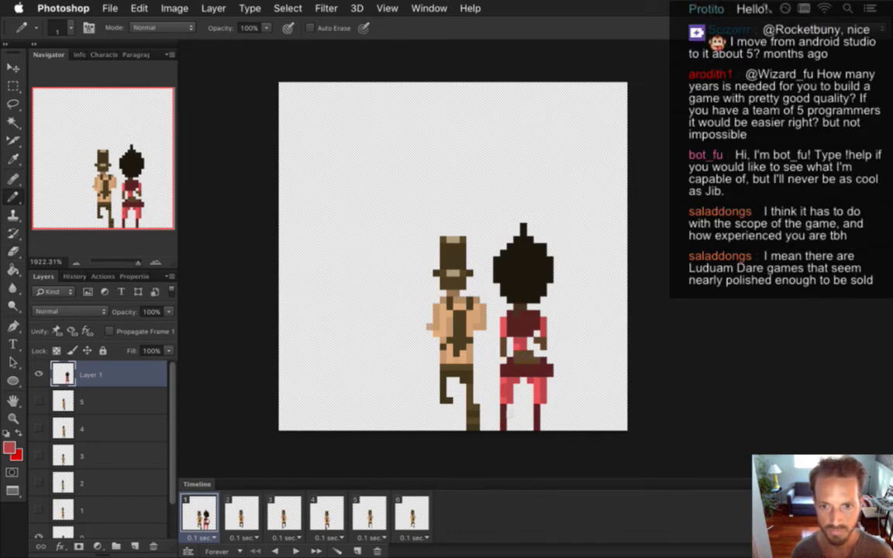
key("e")
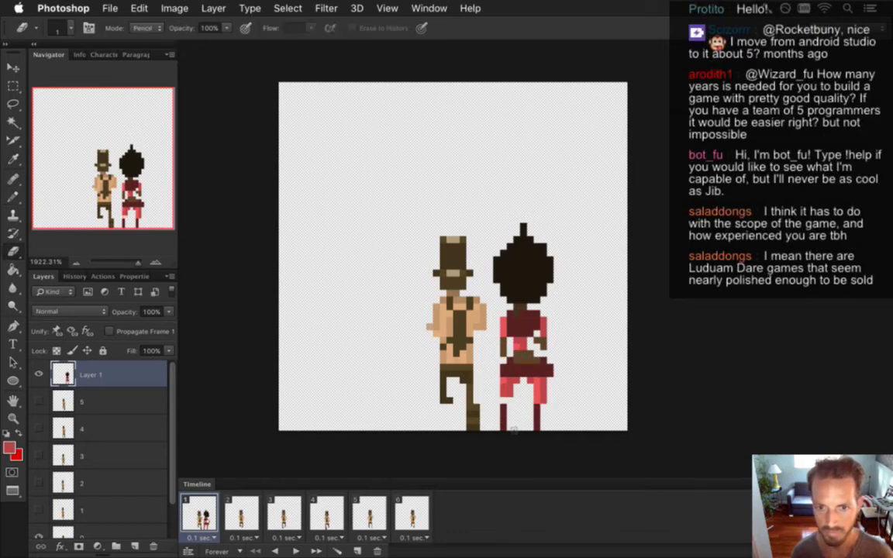
key("b")
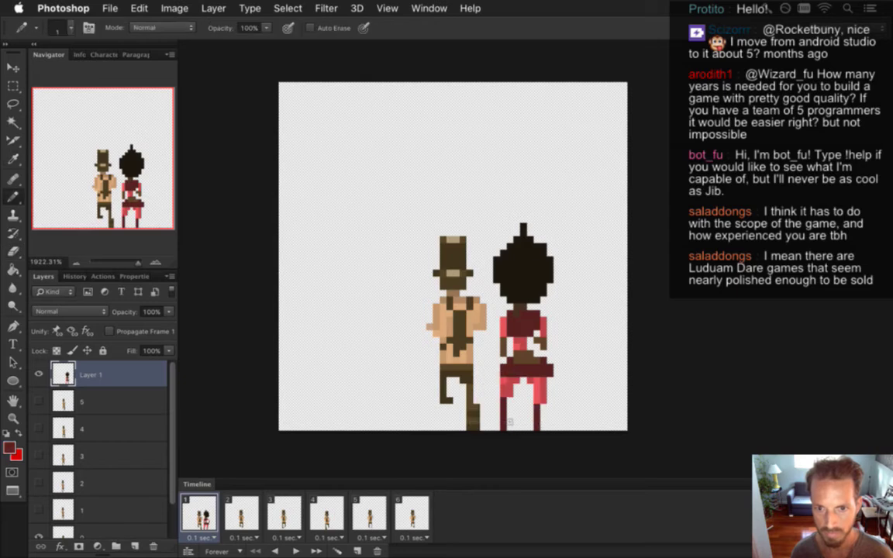
key("e")
key("b")
key("e")
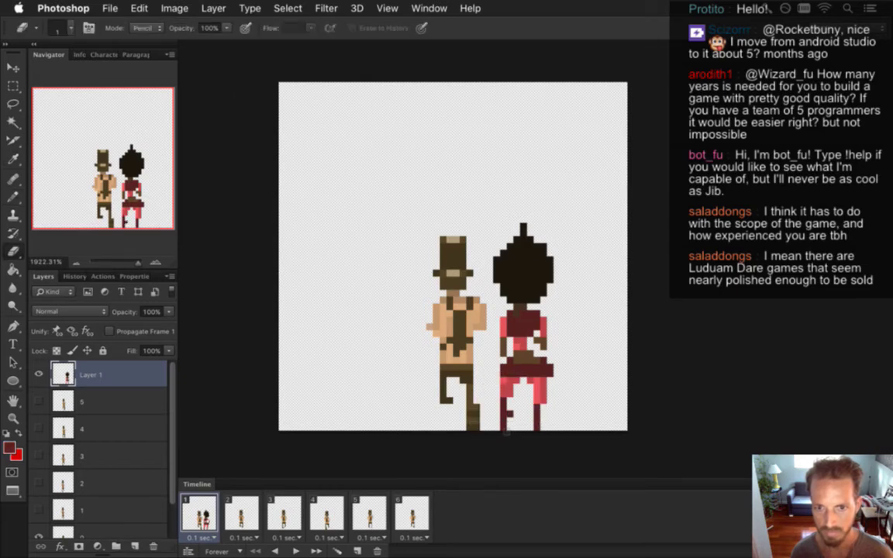
left_click_drag(506, 431, 504, 419)
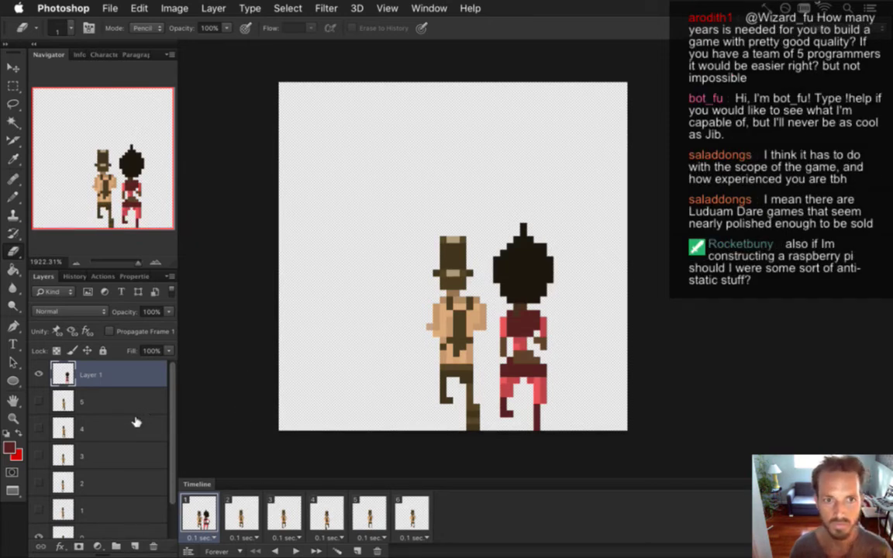
Move Velle's finished running sprite about 10 pixels left so it overlaps Roq's in the first frame
key("v")
key("space")
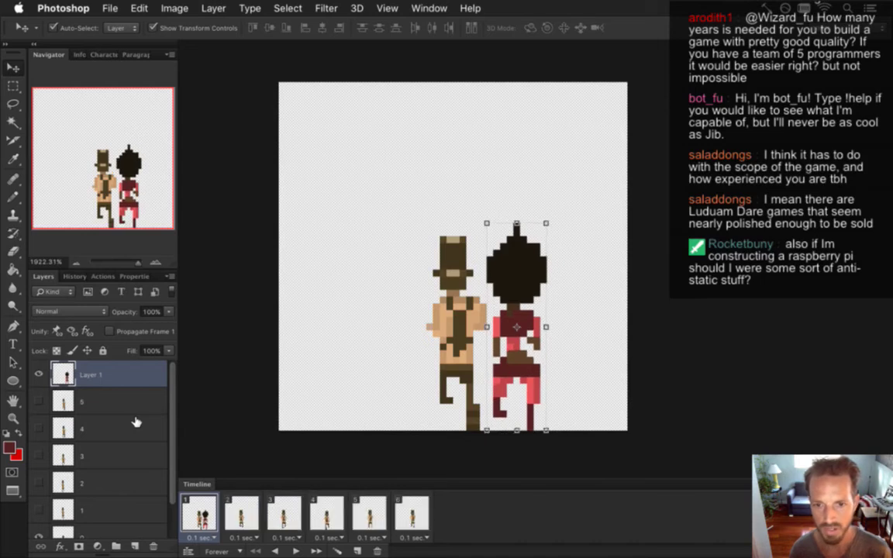
key("Left")
key("Left")
key("Left")
key("Left")
key("Left")
key("Left")
key("Left")
key("Left")
key("Left")
key("Left")
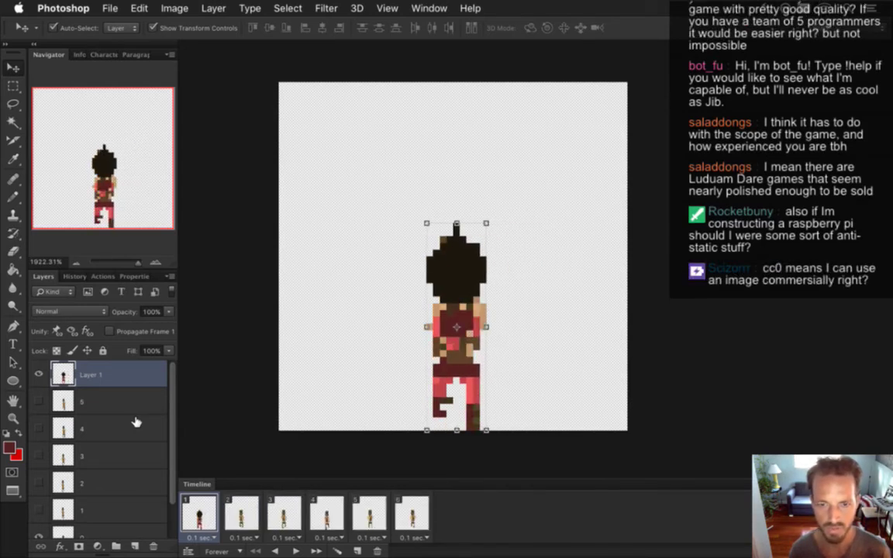
Reorder Velle's Layer 1 to sit directly above Roq's layer 0, and hide Roq's layer 0
left_click_drag(171, 449, 175, 496)
scroll(147, 419, "up", 2)
left_click_drag(88, 371, 85, 485)
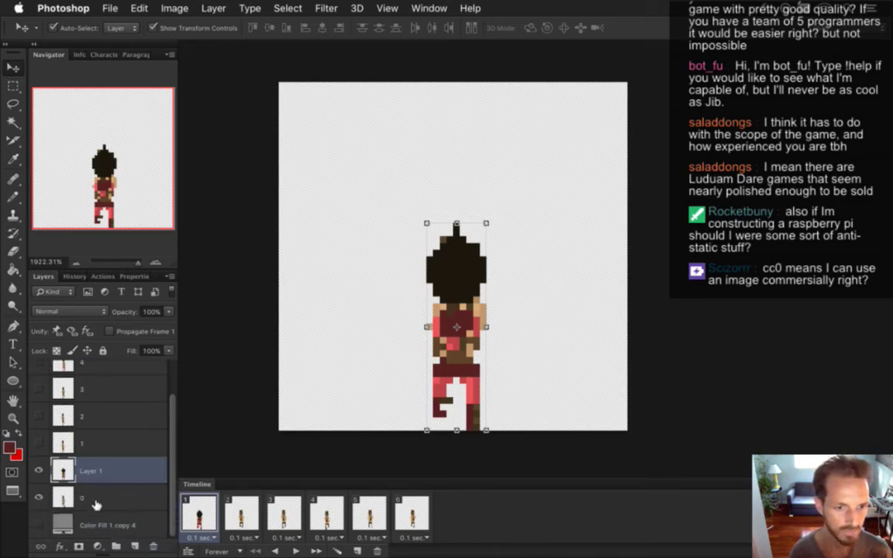
left_click(51, 497)
left_click(38, 497)
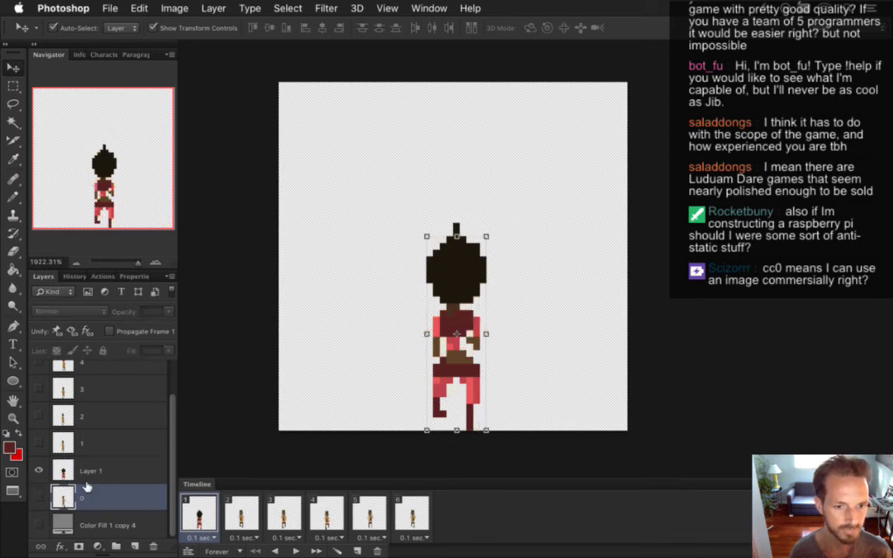
Rename Velle's Layer 1 as 0
left_click(87, 471)
double_click(91, 471)
type("0")
key("Return")
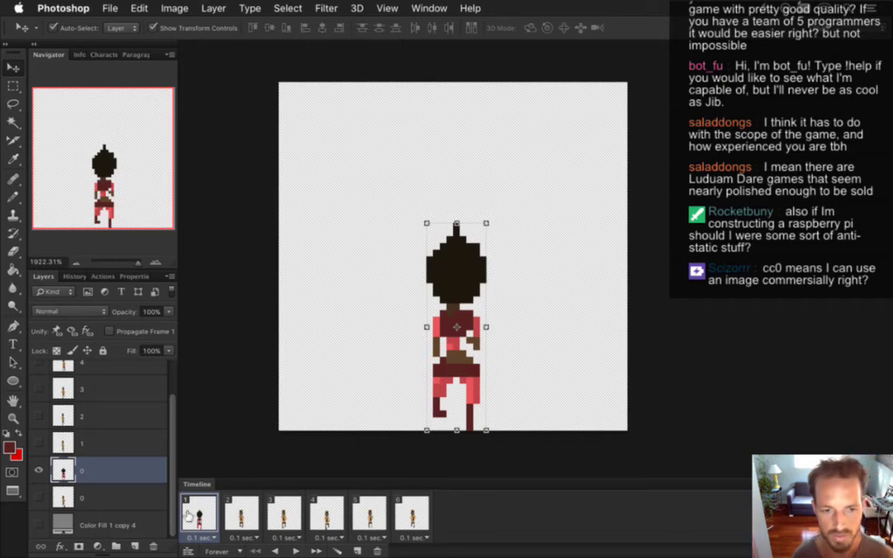
scroll(159, 434, "up", 2)
scroll(162, 477, "down", 2)
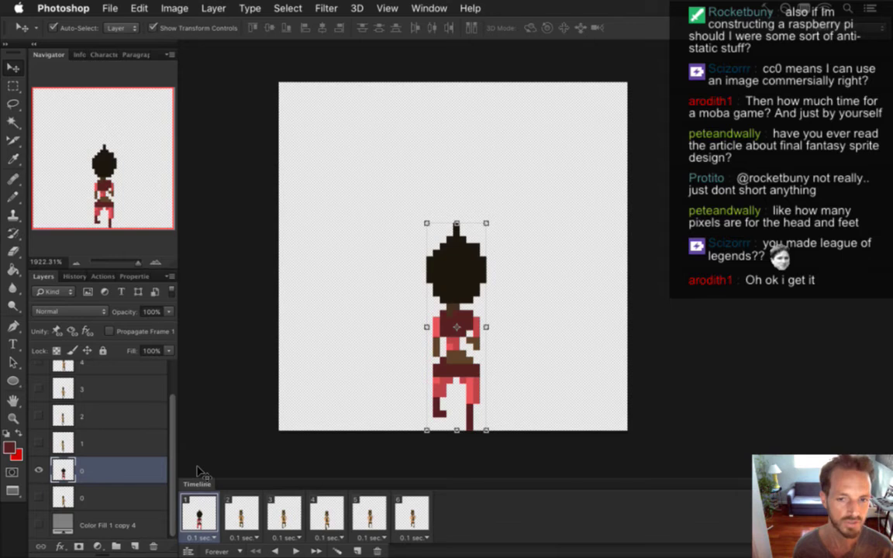
key("m")
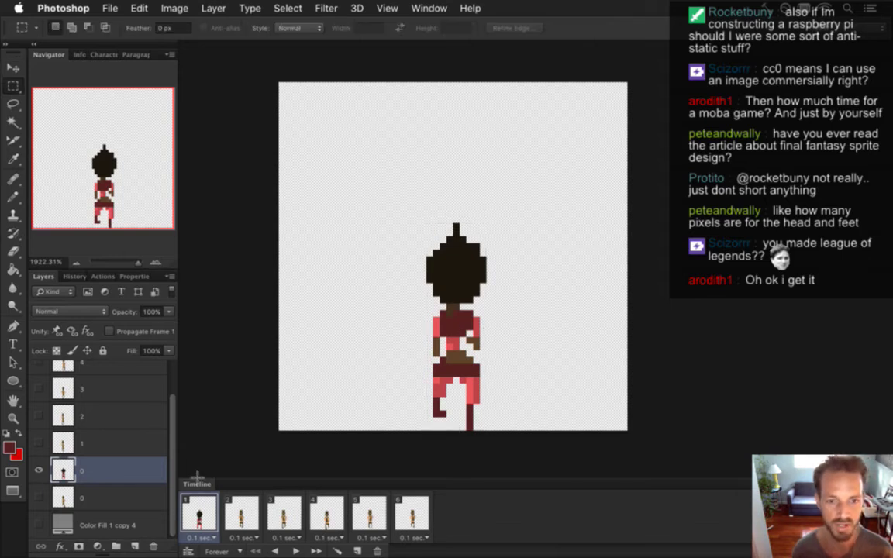
left_click_drag(172, 416, 174, 365)
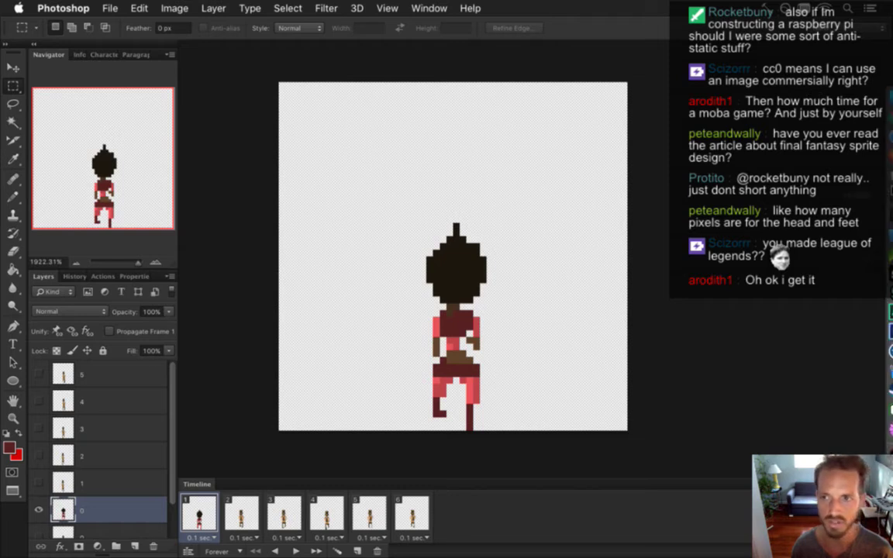
Switch to Safari and open wizardfu.com
left_click(876, 131)
left_click(878, 135)
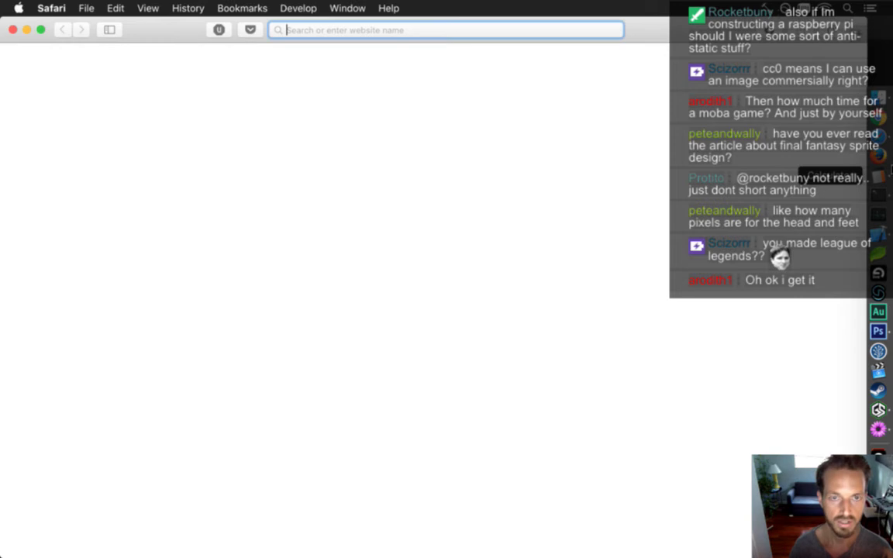
type("wizardfu.com")
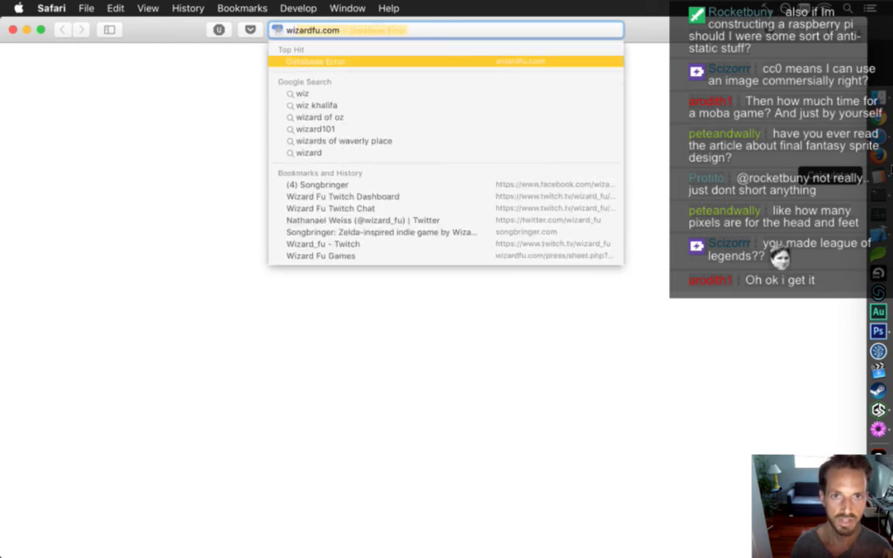
key("Return")
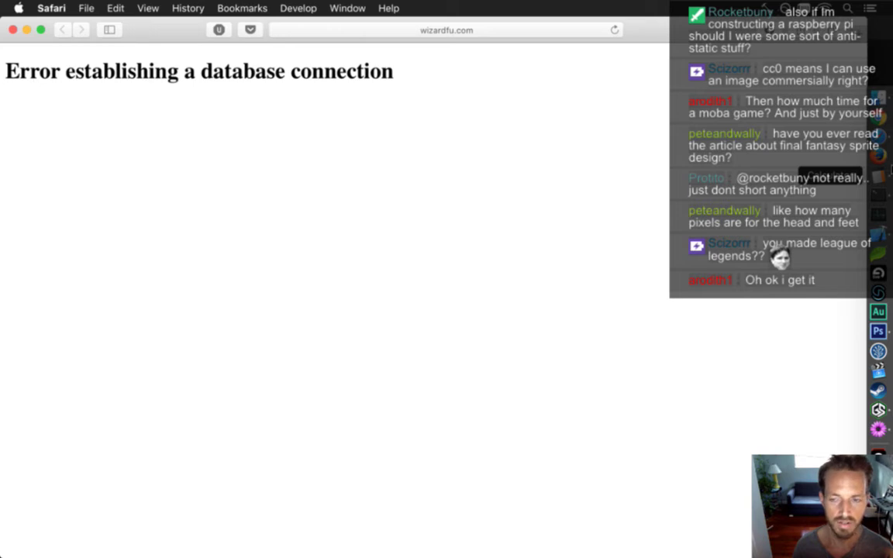
Replace the web address with a search for "hero bash"
key("super+l")
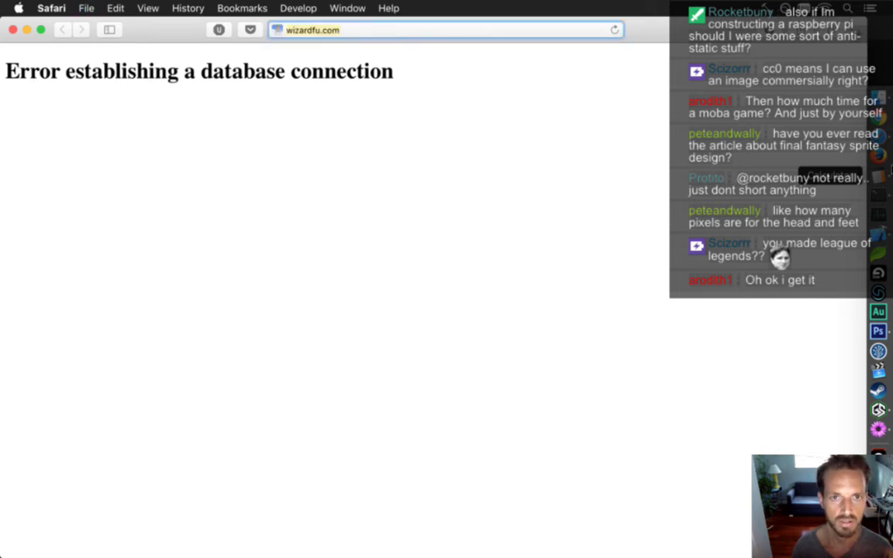
type("/")
key("BackSpace")
key("BackSpace")
key("BackSpace")
key("BackSpace")
key("BackSpace")
key("BackSpace")
key("BackSpace")
key("BackSpace")
key("BackSpace")
key("BackSpace")
key("BackSpace")
key("BackSpace")
key("BackSpace")
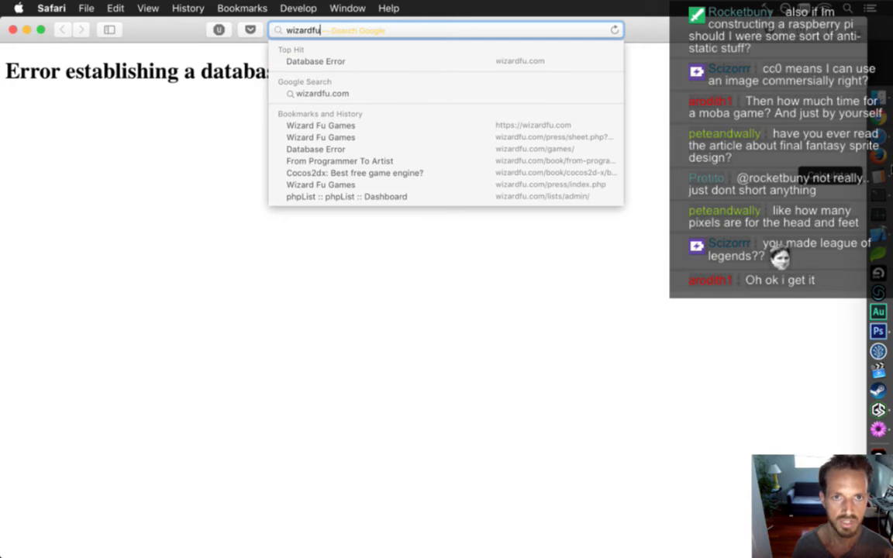
type("hero bash")
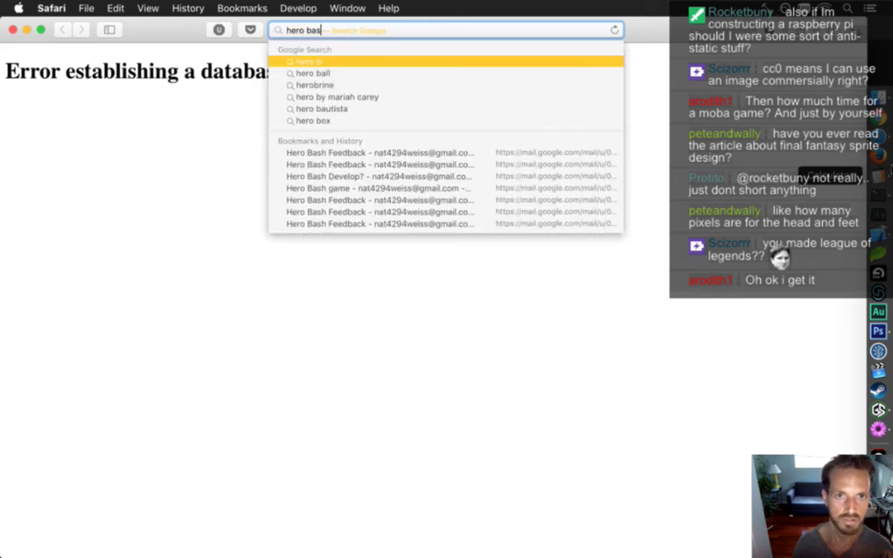
key("Return")
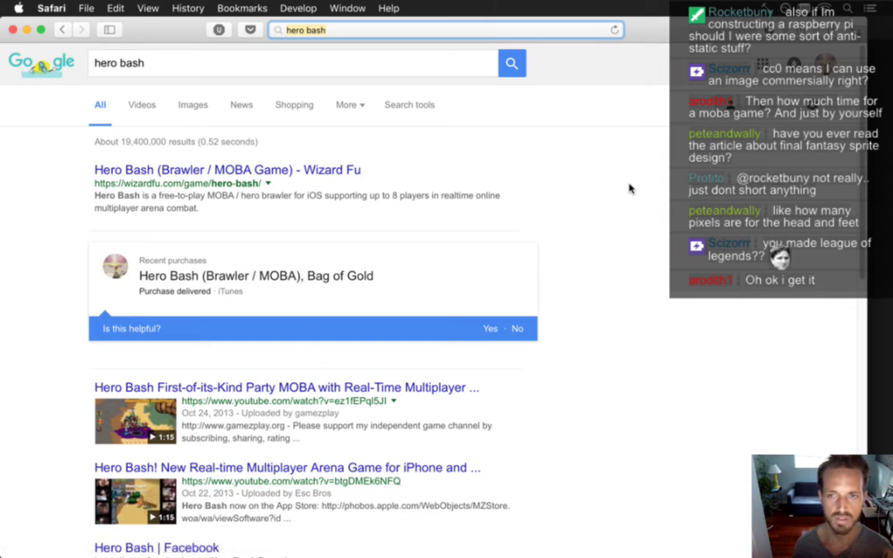
Close the browser's search page and switch back to Photoshop
key("super+w")
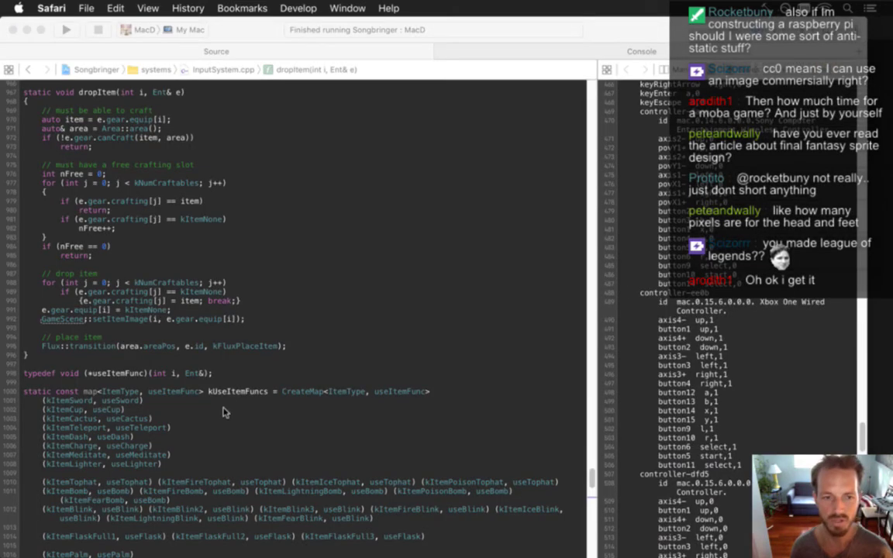
left_click(267, 391)
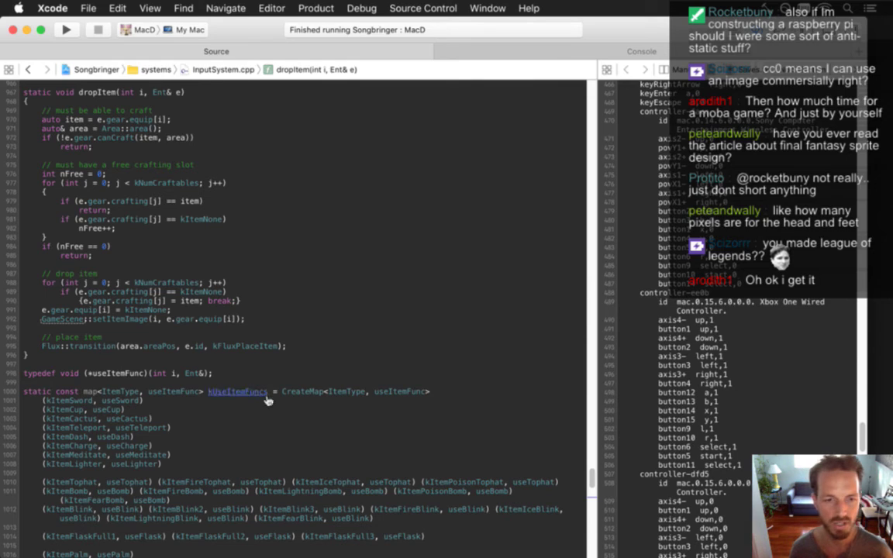
key("super+Tab")
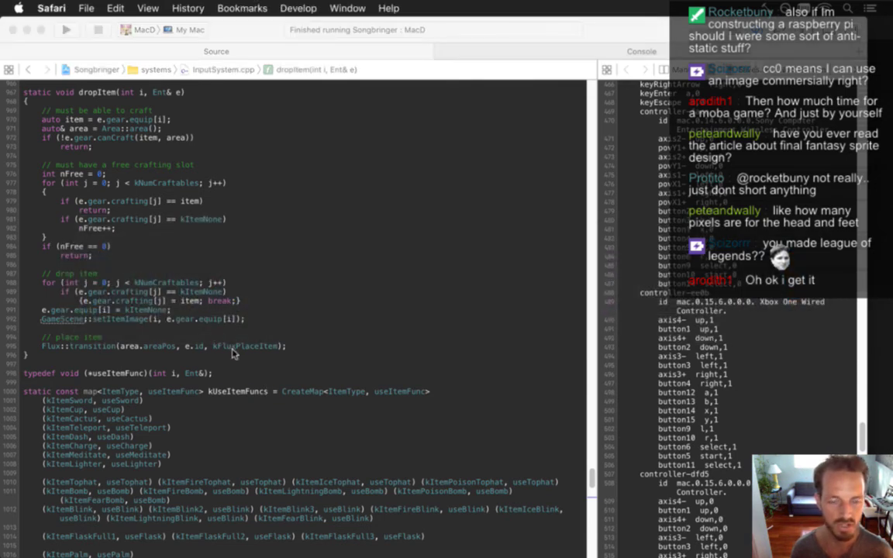
key("super+Tab")
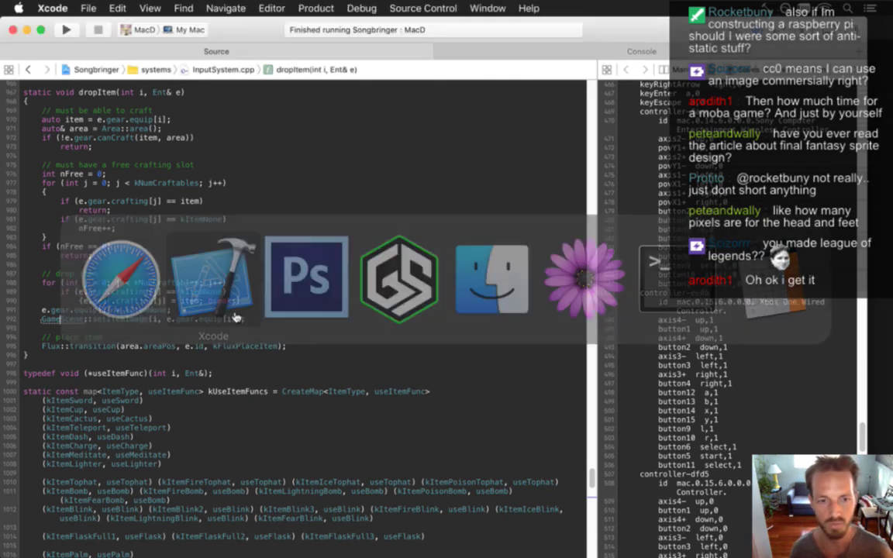
key("super+Tab")
key("super+Tab")
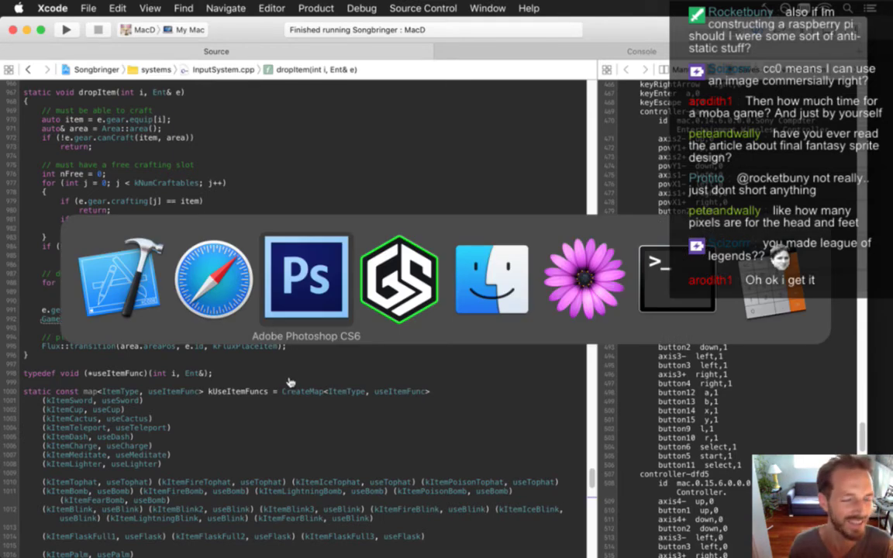
left_click(291, 312)
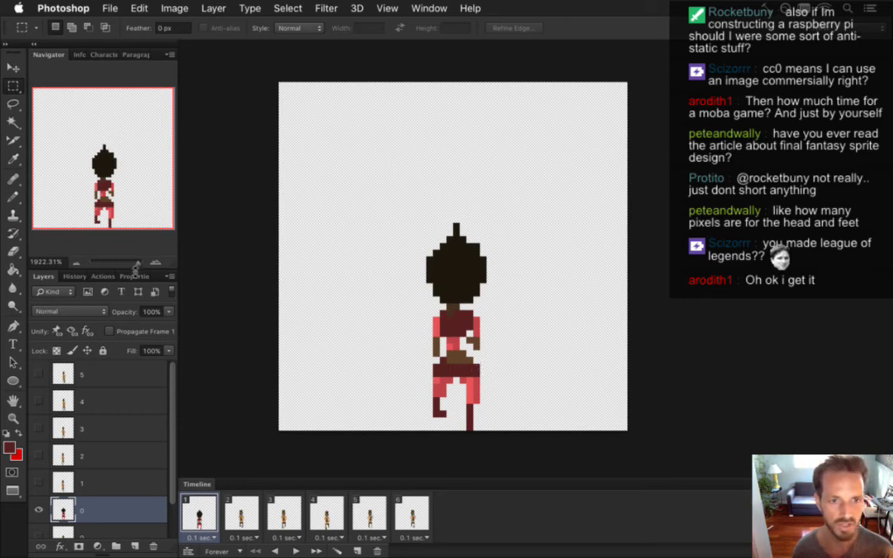
Enlarge the layer list and compare Velle's first running frame with Roq's second frame, checking which layers each one uses
left_click_drag(135, 266, 139, 222)
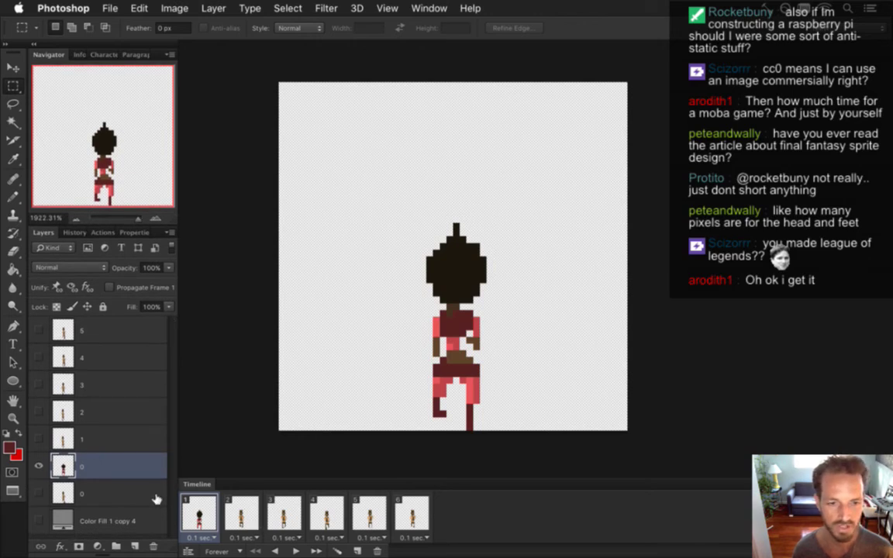
left_click(237, 512)
left_click(200, 512)
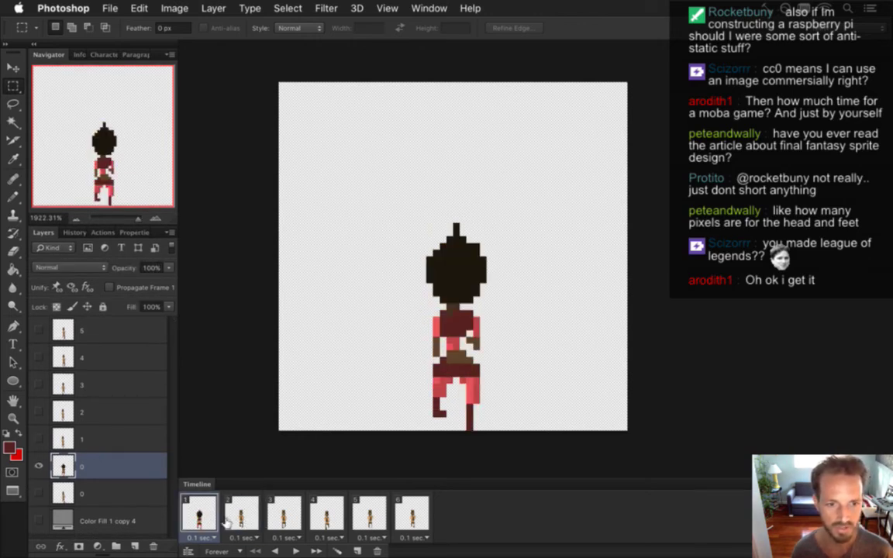
left_click(226, 524)
left_click(213, 518)
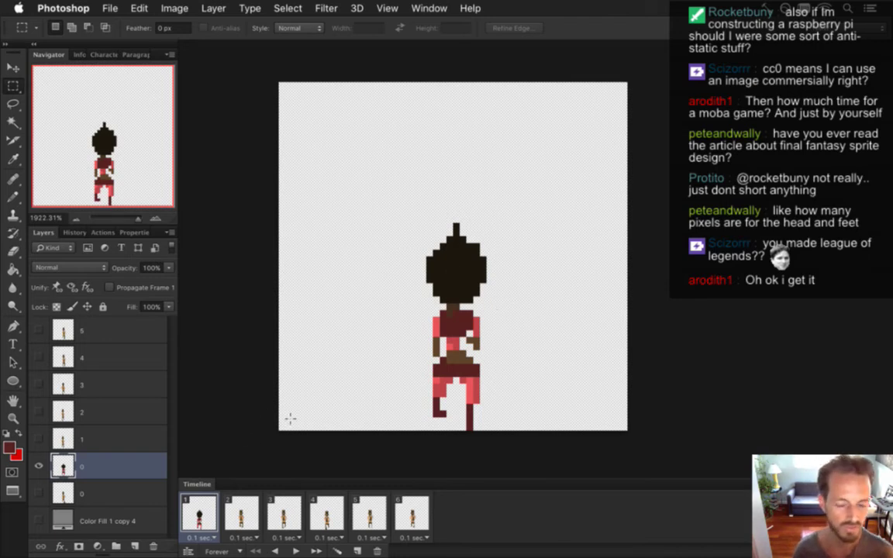
left_click(234, 517)
left_click(218, 518)
left_click(227, 518)
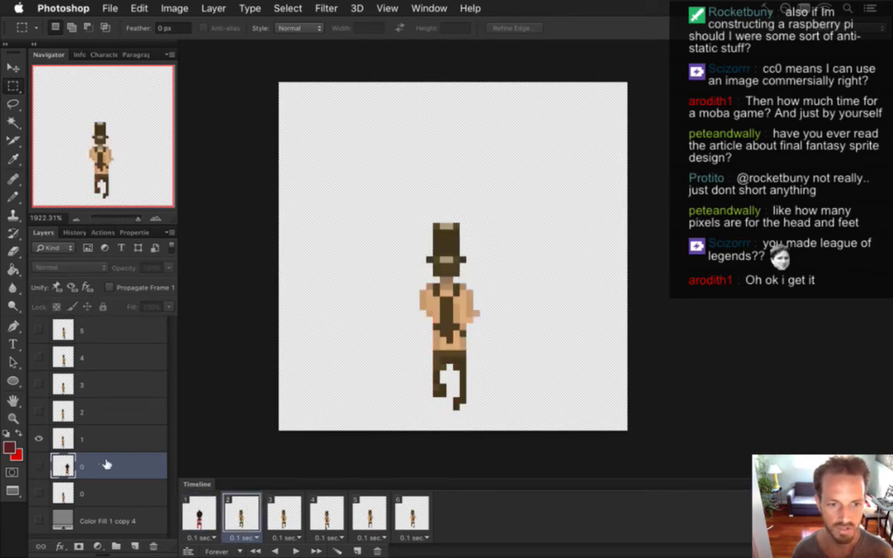
left_click(91, 443)
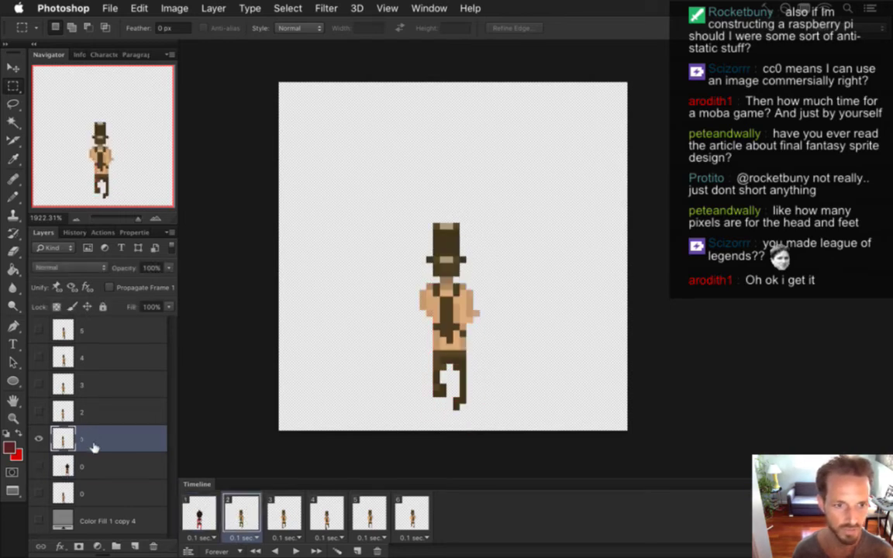
left_click(94, 415)
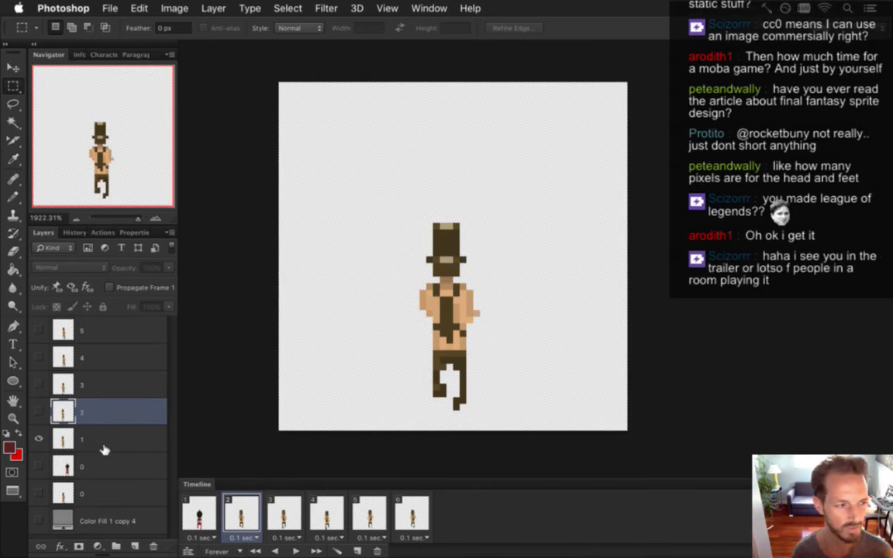
left_click(199, 515)
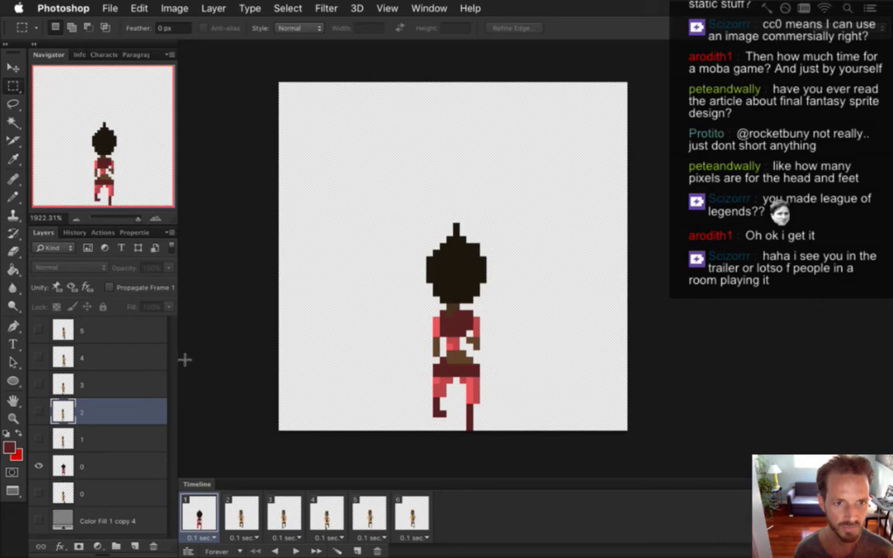
left_click(234, 516)
left_click(215, 516)
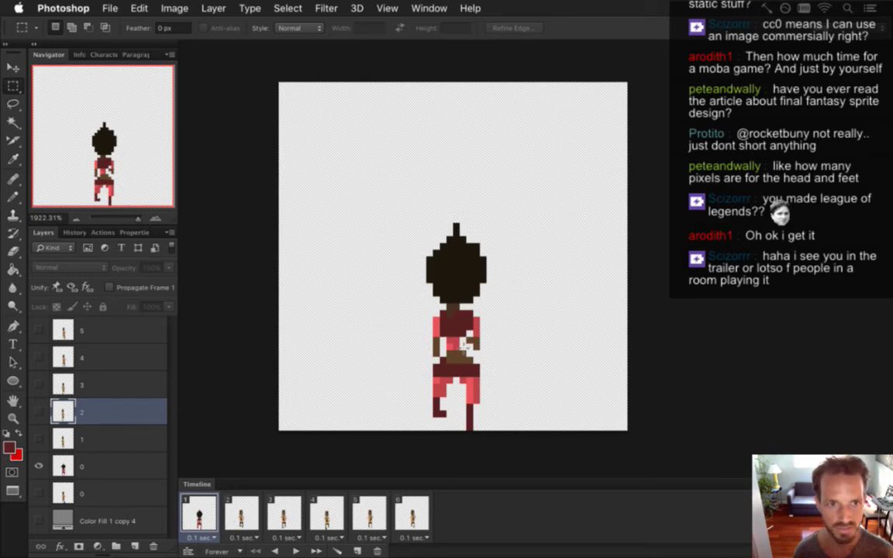
Duplicate Velle's layer 0, place the copy above layer 1 and make it visible in the second frame
left_click(116, 466)
key("super+j")
left_click_drag(135, 466, 101, 431)
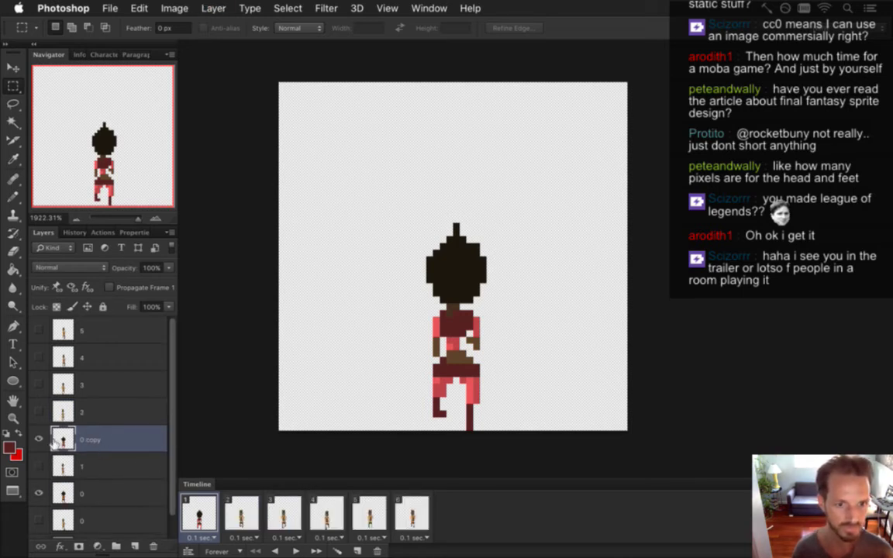
left_click(241, 513)
left_click(39, 440)
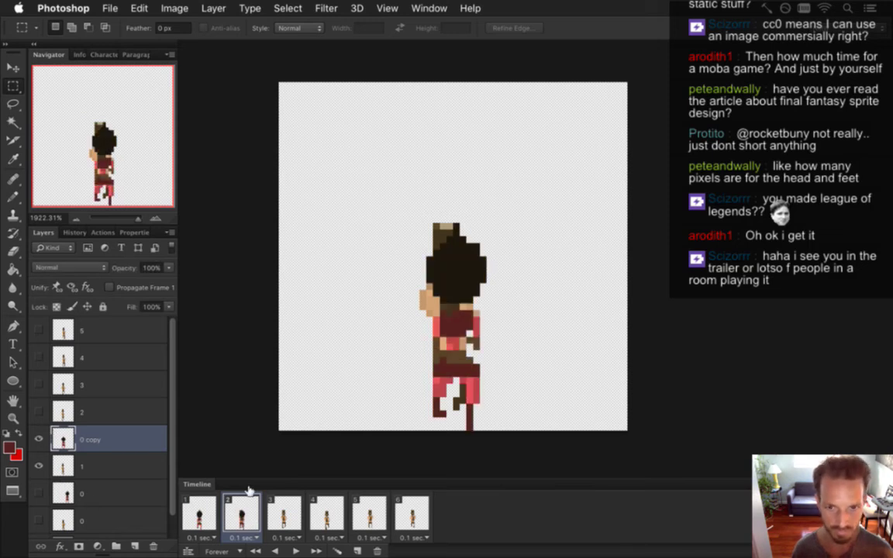
Move Velle's copied sprite about 3 pixels up and 10 pixels right so it stands beside Roq in the second frame
key("v")
key("Up")
key("Up")
key("Right")
key("Right")
key("Right")
key("Right")
key("Right")
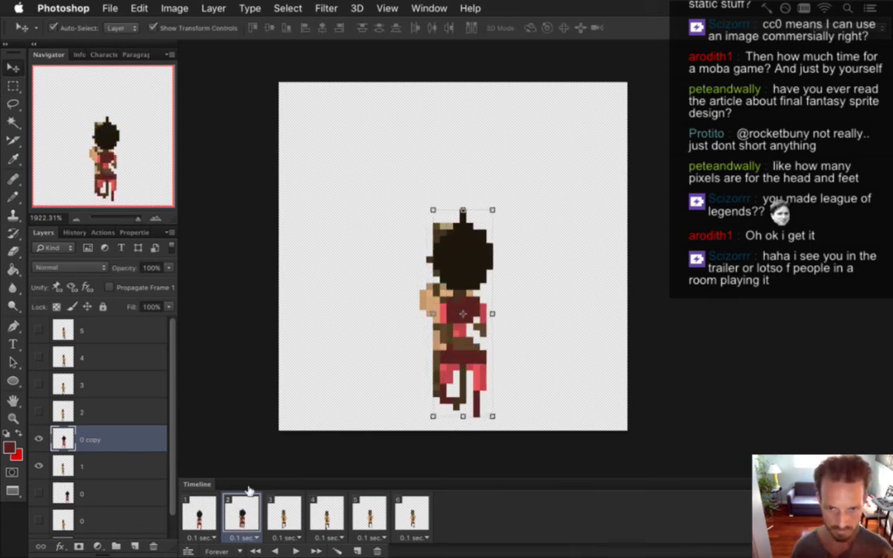
key("Right")
key("Up")
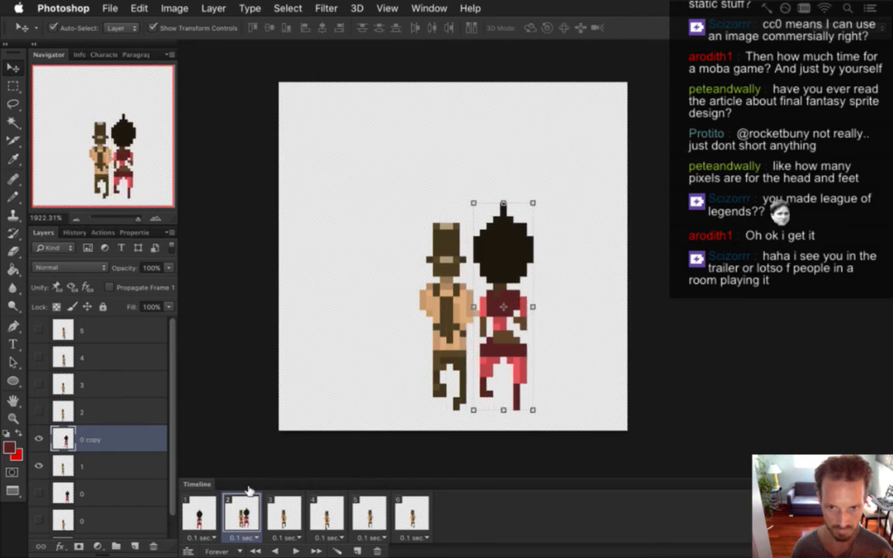
key("Right")
key("Right")
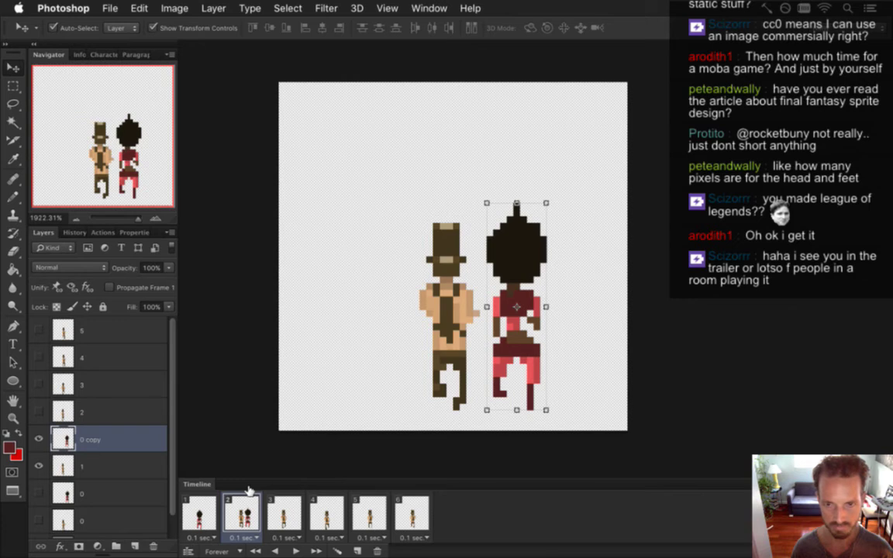
key("Right")
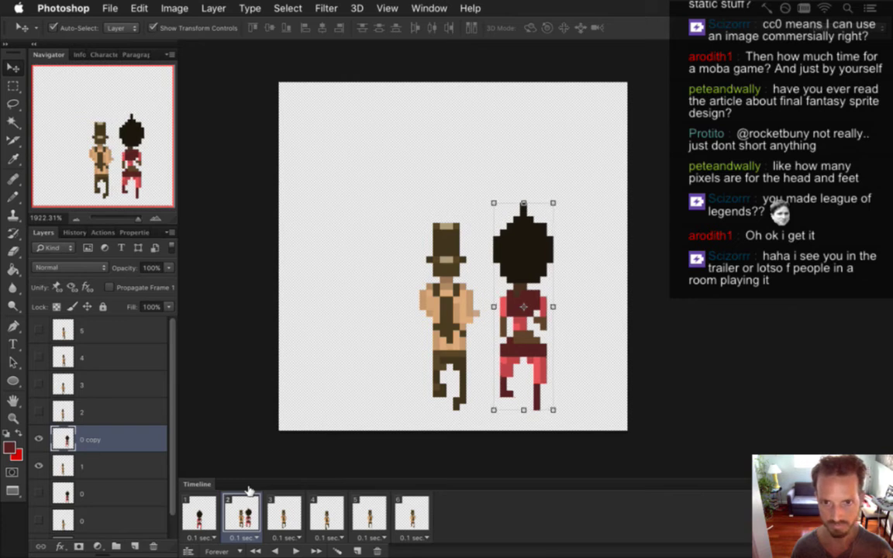
Nudge Velle's copied sprite 1 pixel left in the second frame, closer to Roq
key("Left")
key("m")
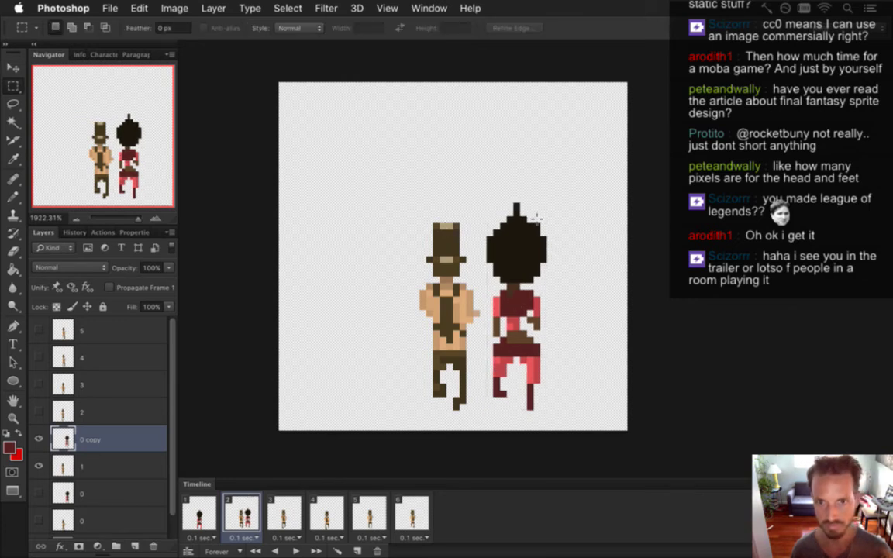
Try repainting and erasing pixels of Velle's outer forearm and elbow in the second frame using her brown skin colour
key("i")
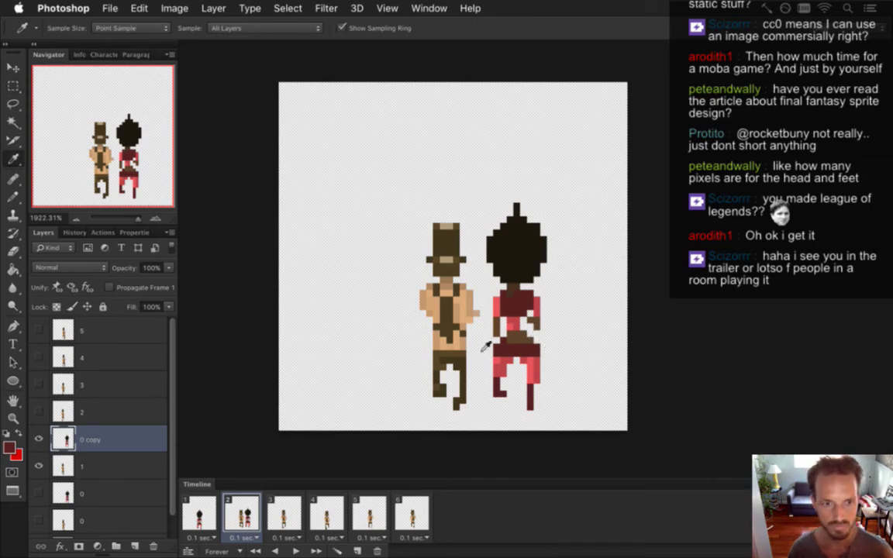
key("b")
left_click(529, 332, "alt")
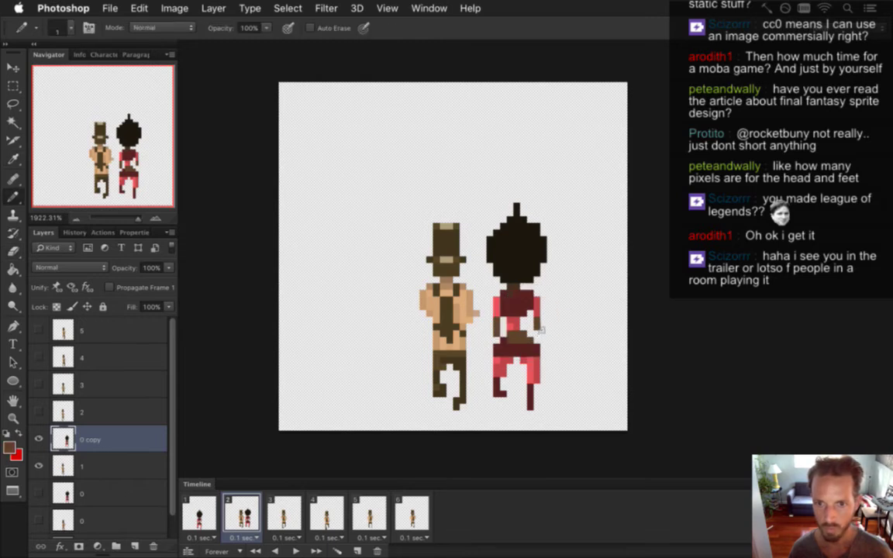
key("b")
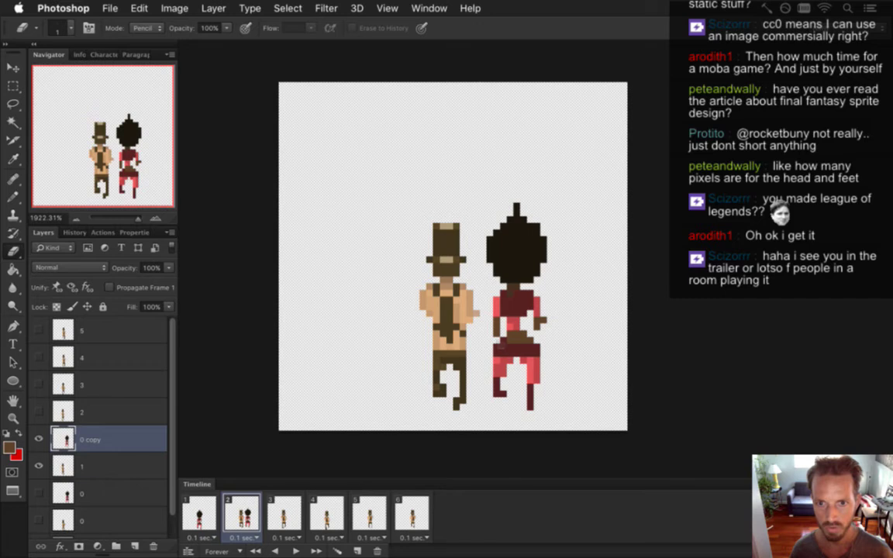
left_click(450, 292, "alt")
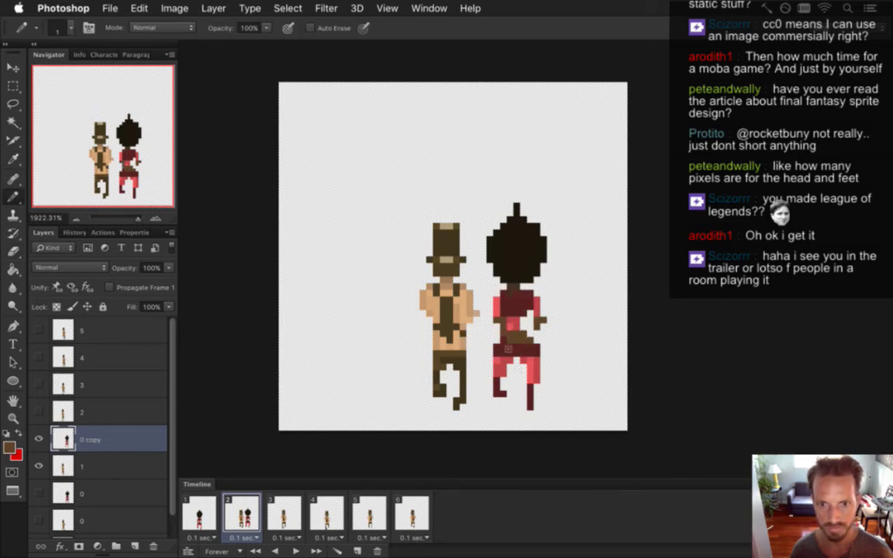
key("e")
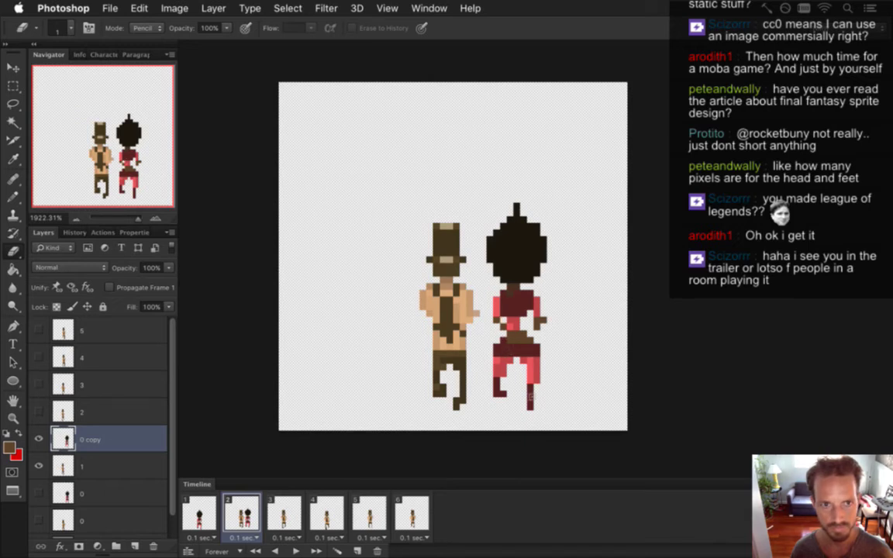
key("b")
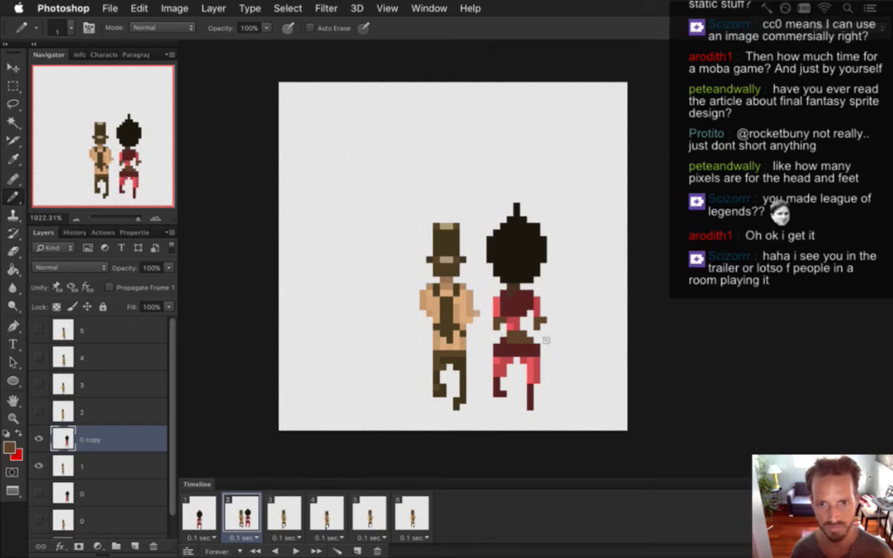
key("e")
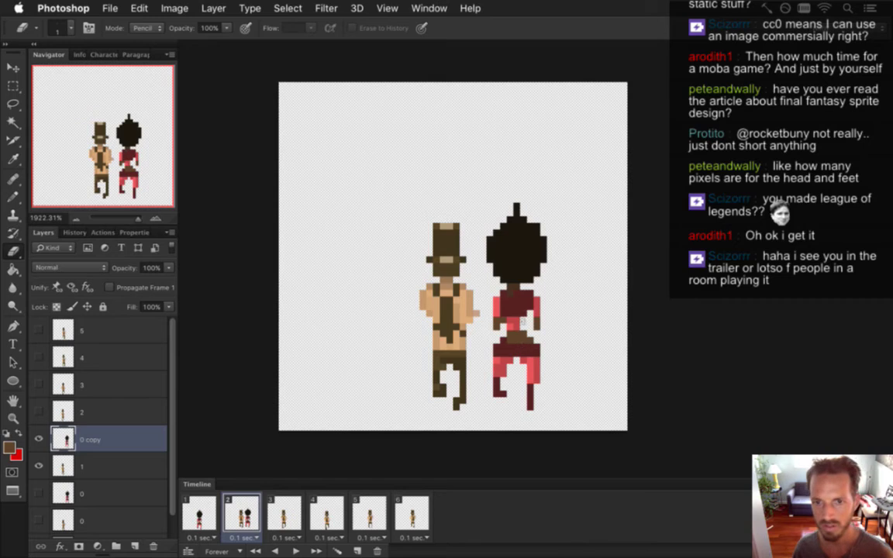
key("i")
left_click(467, 262)
key("b")
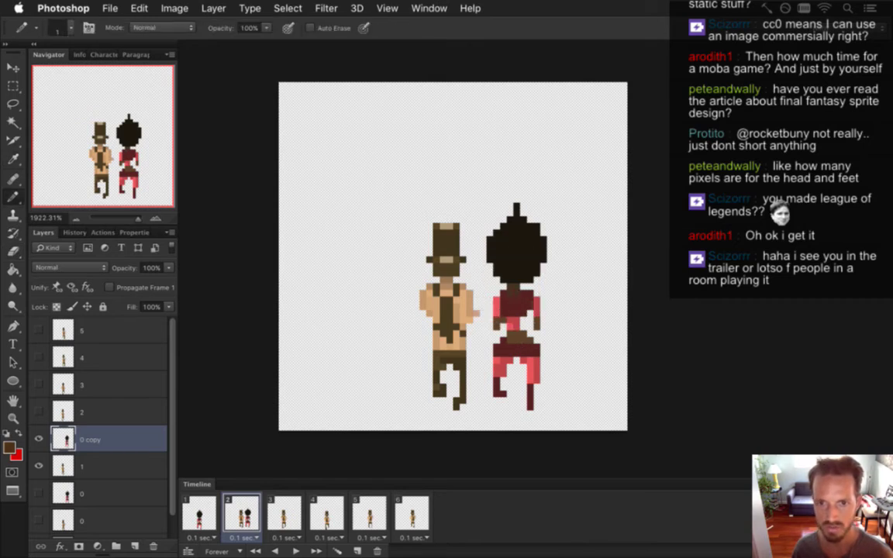
key("i")
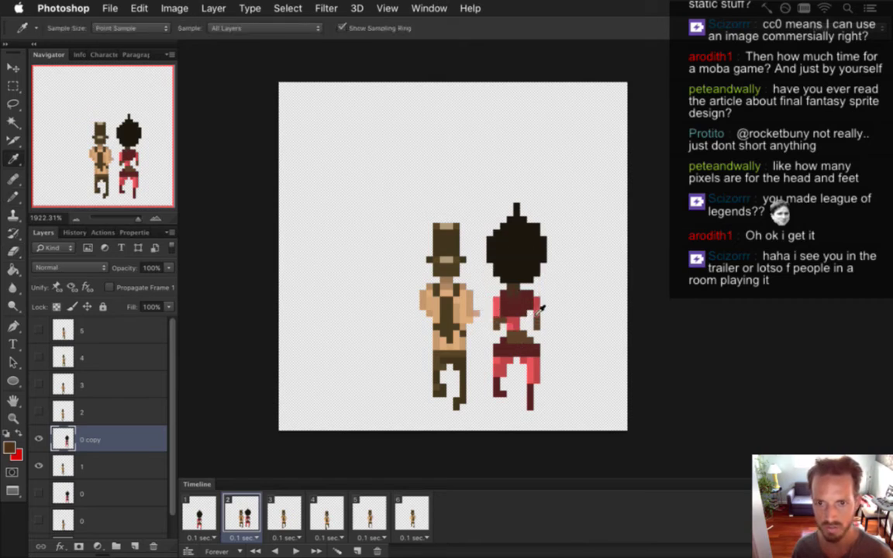
Undo all the pixel edits made to Velle's forearm in the second frame
key("super+z")
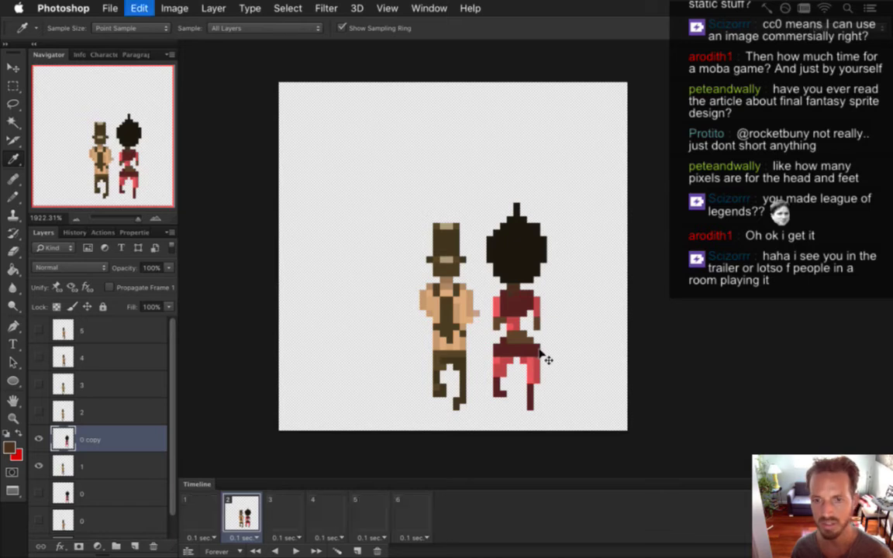
key("super+z")
key("super+z")
key("super+z")
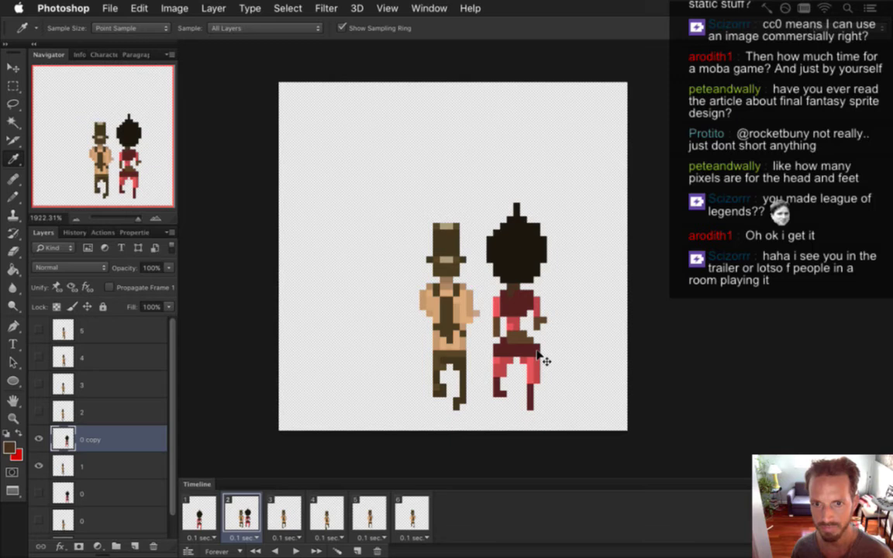
key("super+z")
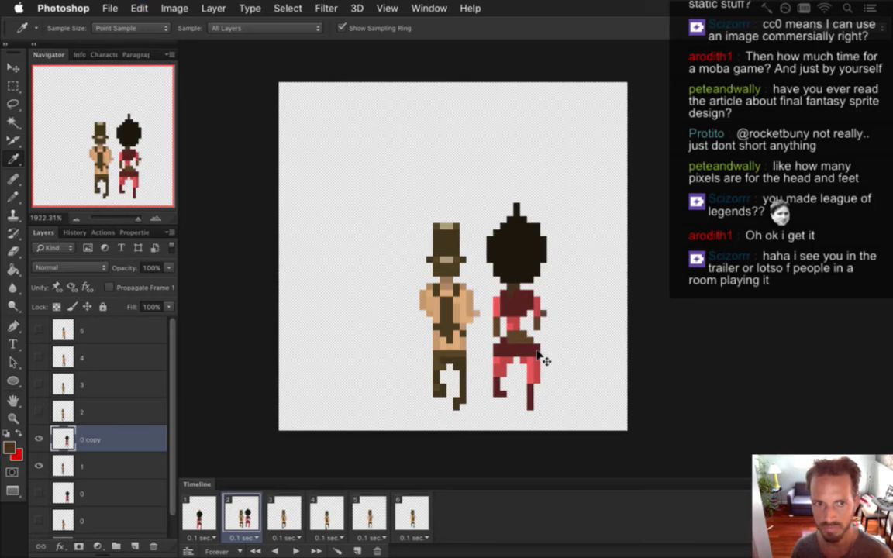
key("super+z")
Flip Velle's torso and arms horizontally on the 0 copy layer, shift them 1 pixel right and deselect
key("m")
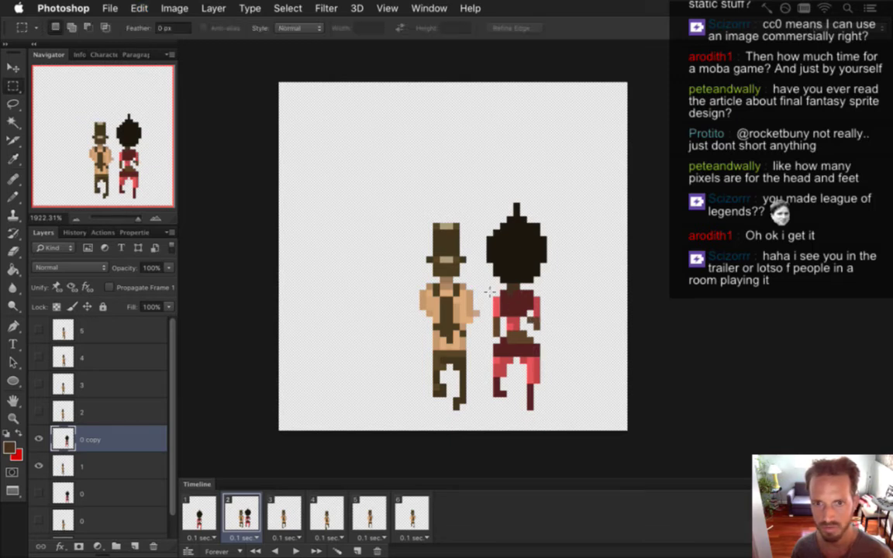
left_click_drag(488, 293, 552, 330)
key("super+t")
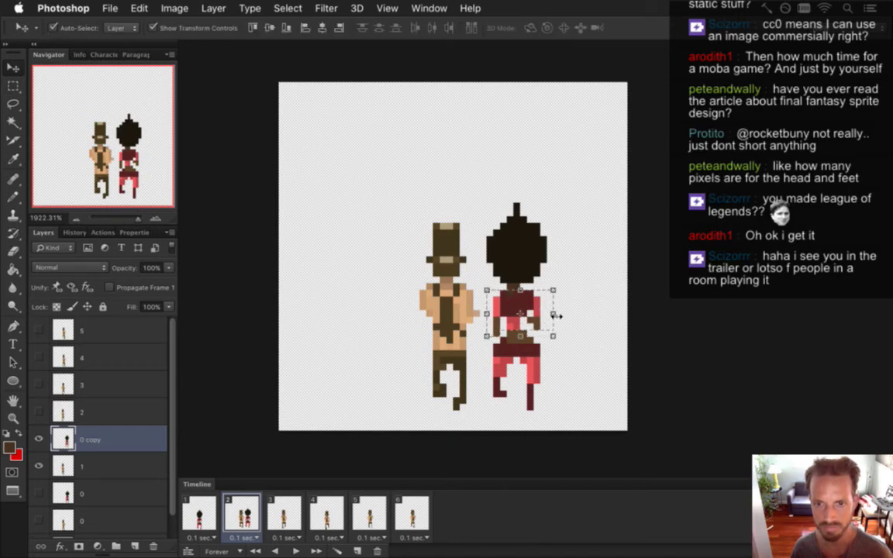
right_click(545, 302)
left_click(570, 483)
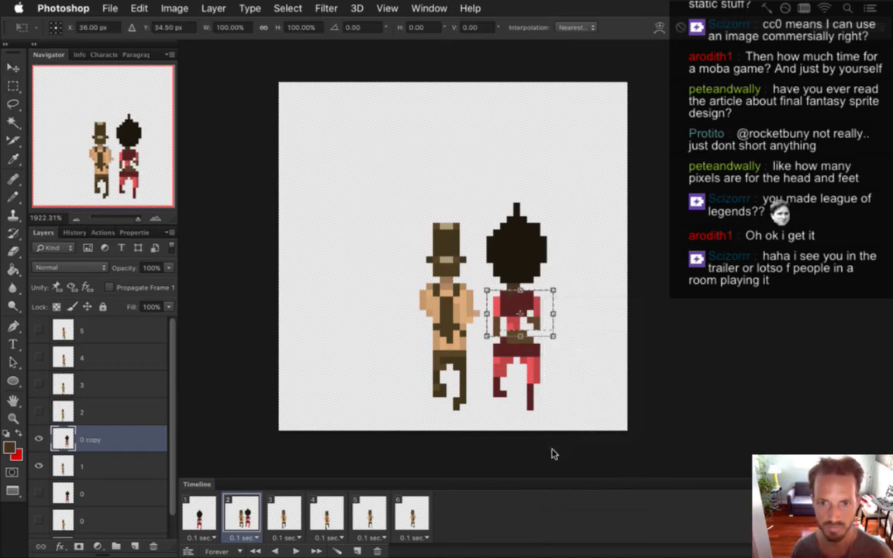
key("Return")
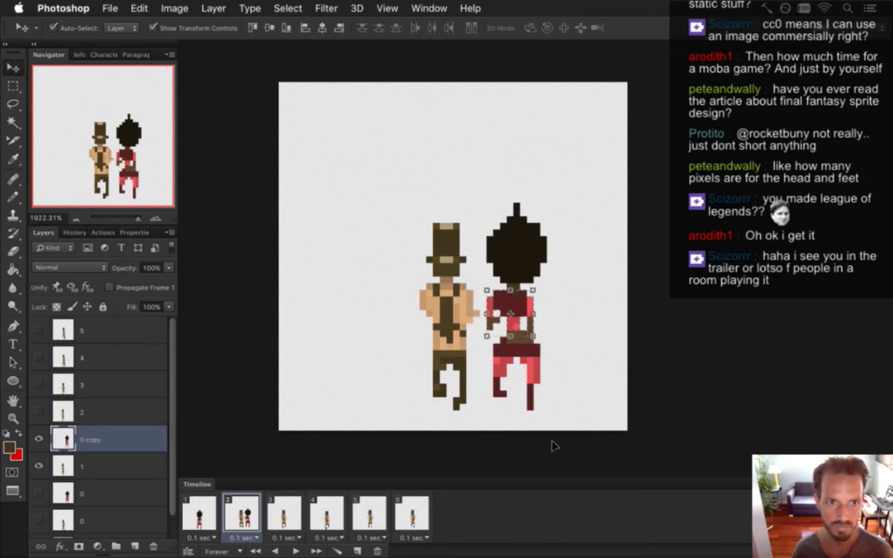
key("Right")
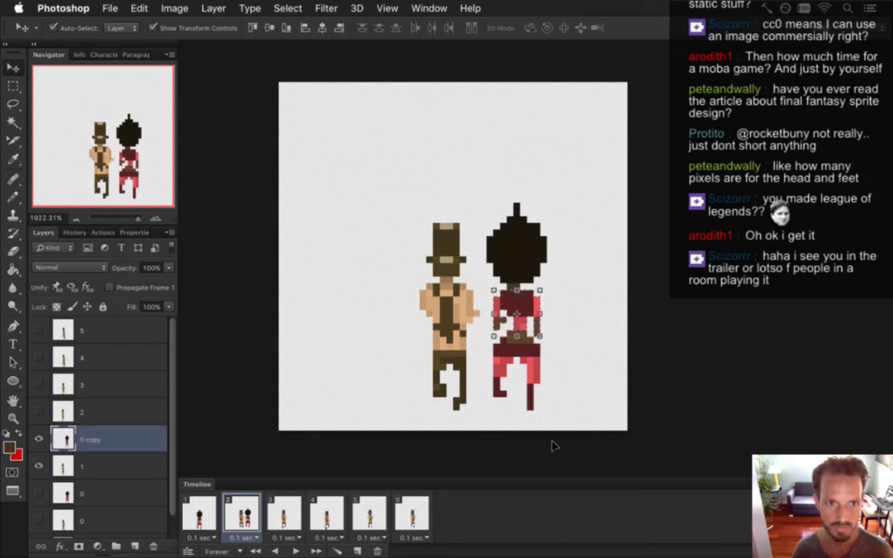
key("ctrl+d")
Select Velle's head and hair in the second frame and shift them 1 pixel right, comparing both positions
key("m")
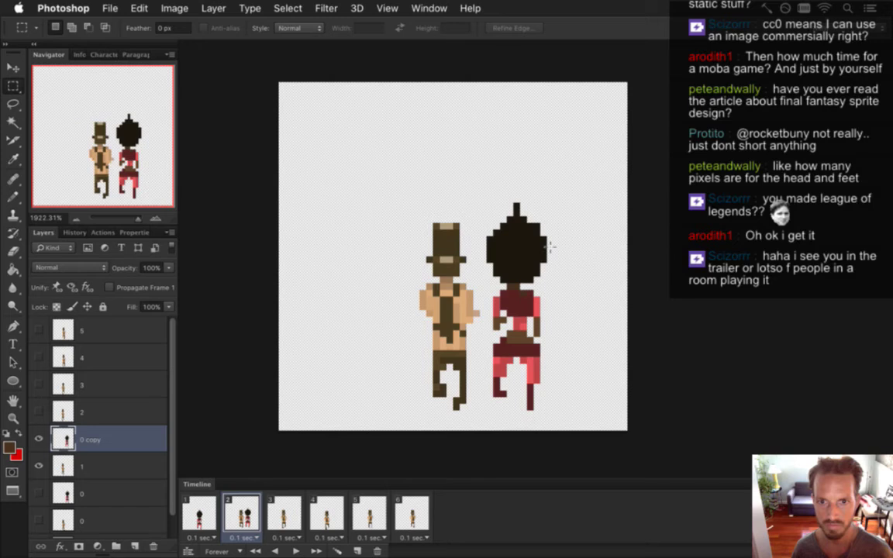
left_click_drag(467, 189, 554, 290)
key("v")
key("Right")
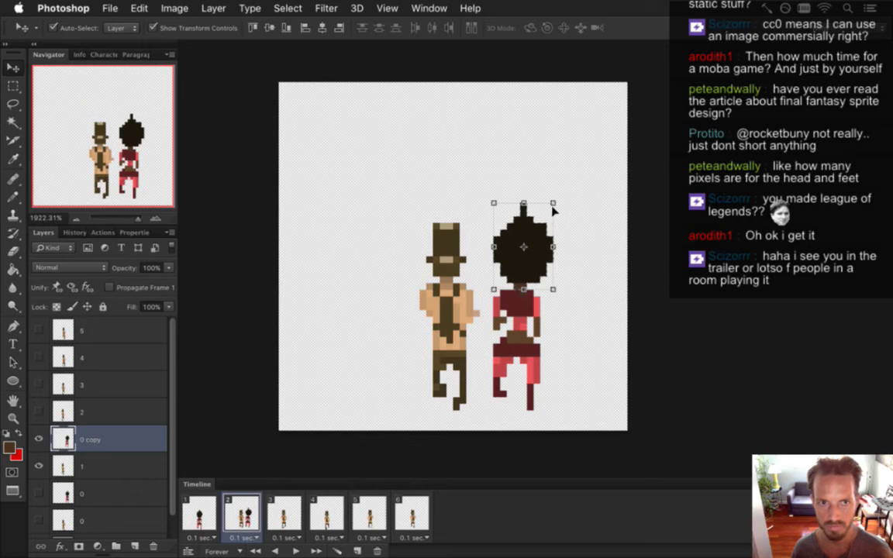
key("Left")
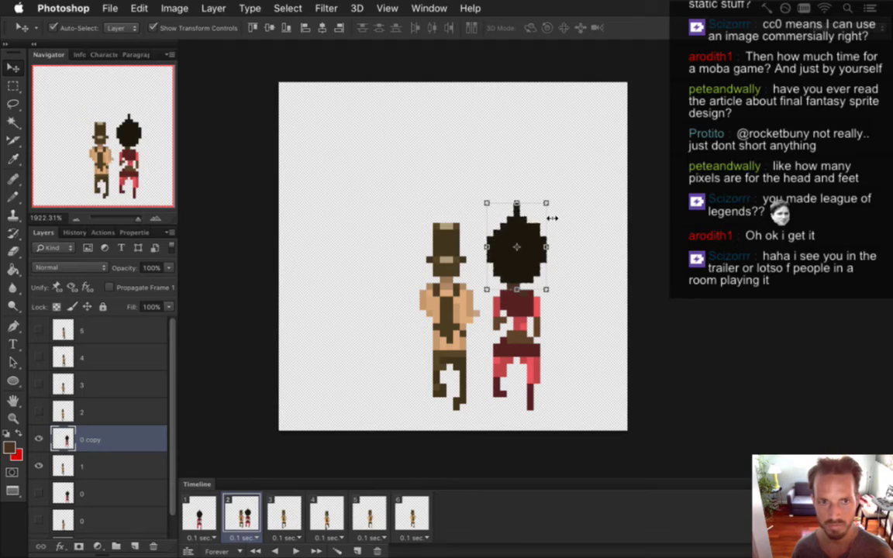
key("Right")
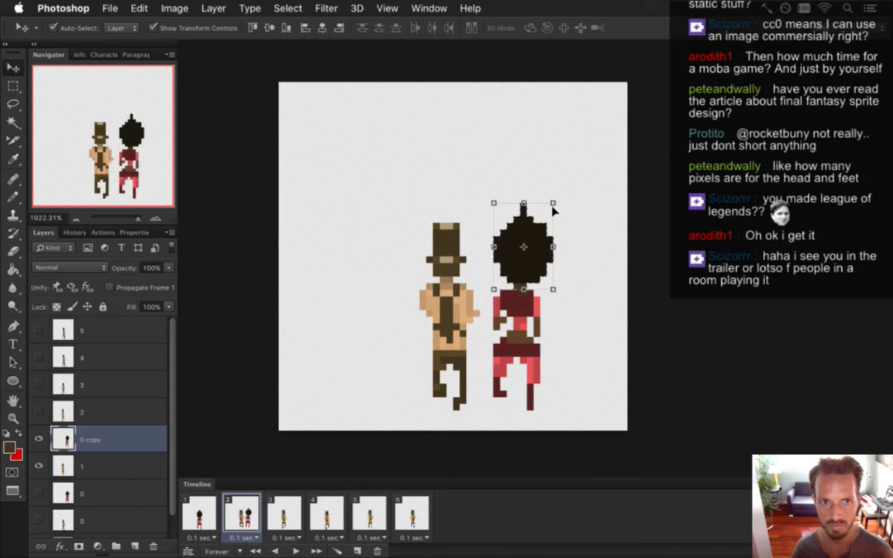
Sample Velle's dark maroon and reshape her lower foot by one pixel inward to match Roq's leg in the second frame
key("i")
left_click(476, 268)
key("b")
key("i")
left_click(473, 306)
key("b")
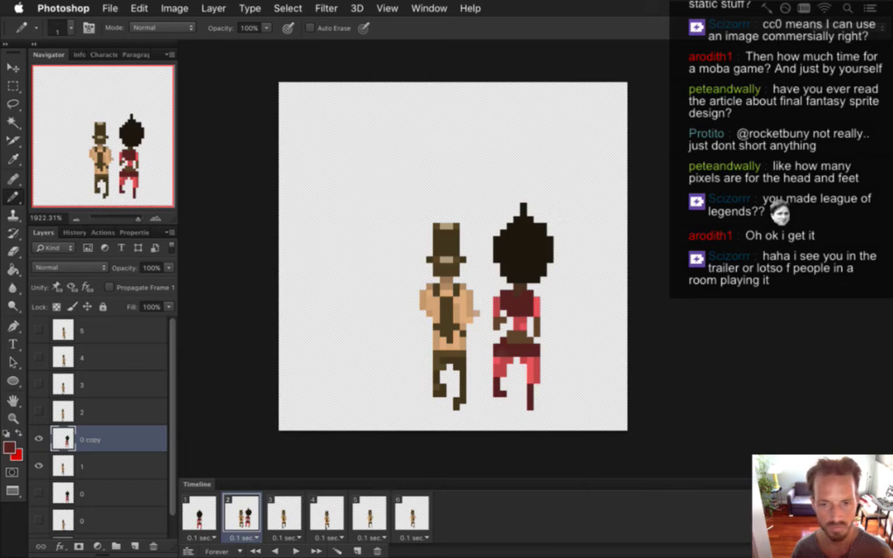
key("i")
left_click(535, 408)
key("b")
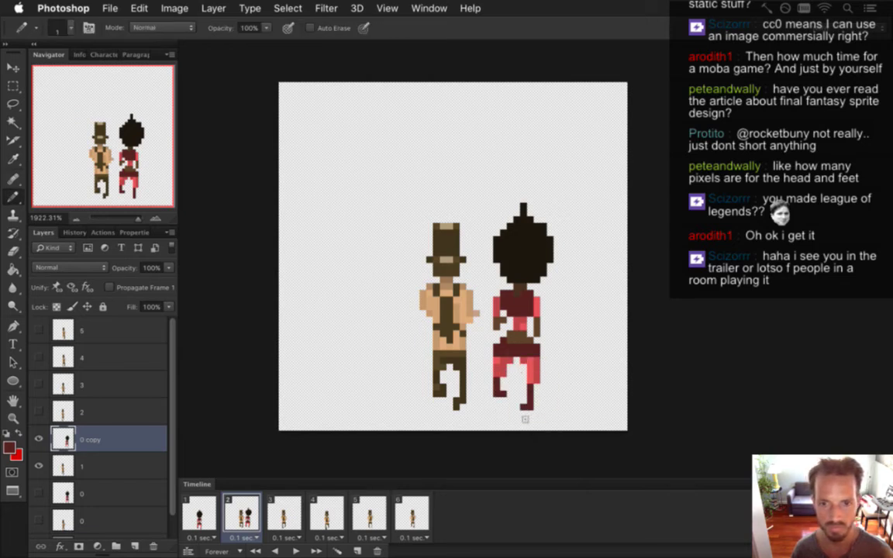
key("e")
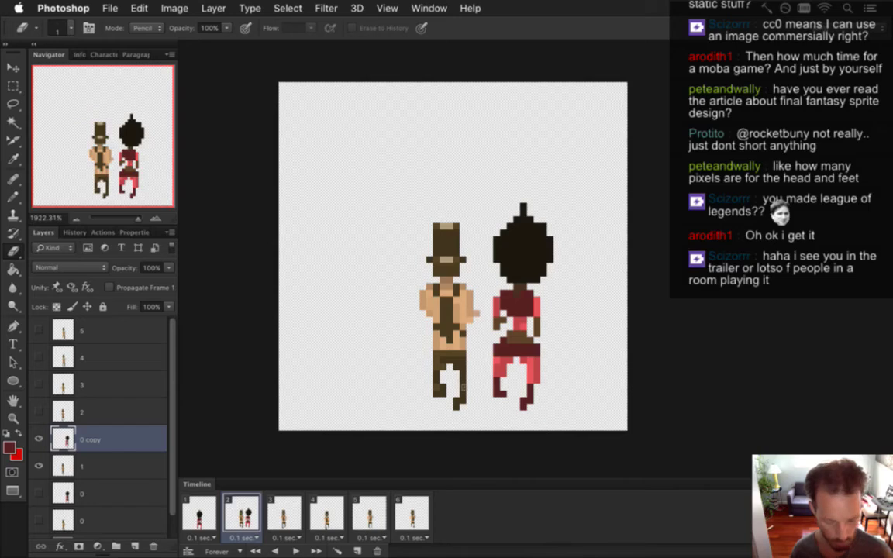
Fill out Velle's raised foot with dark maroon pixels to match Roq's raised foot
key("i")
left_click(450, 354)
key("b")
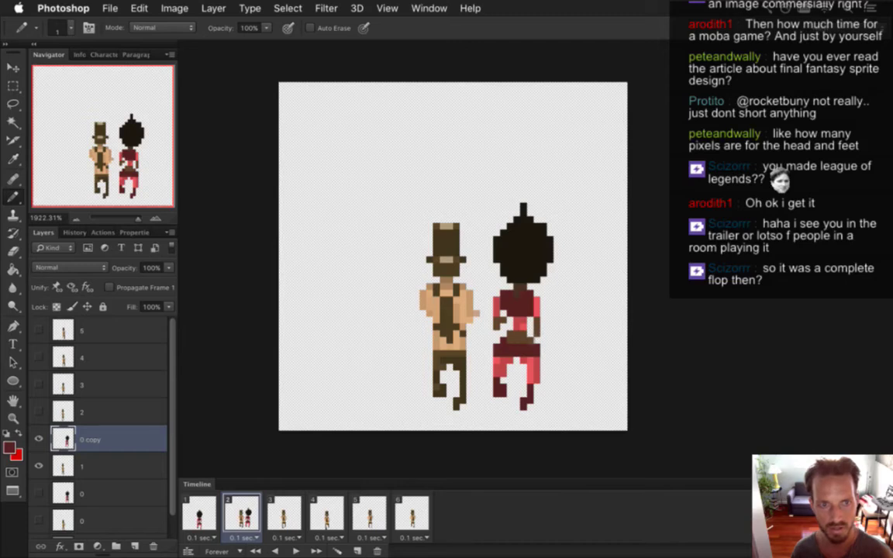
Rename the 0 copy layer as 1
double_click(89, 439)
type("1")
key("Return")
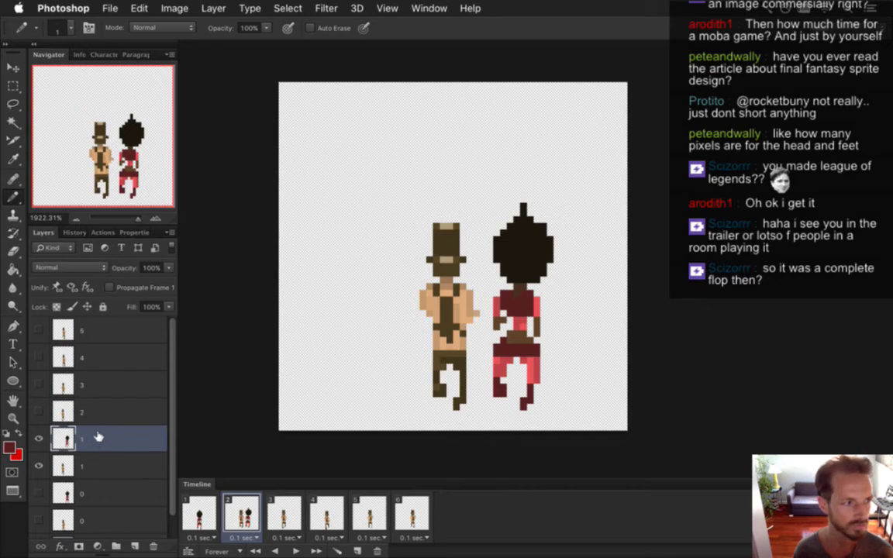
key("v")
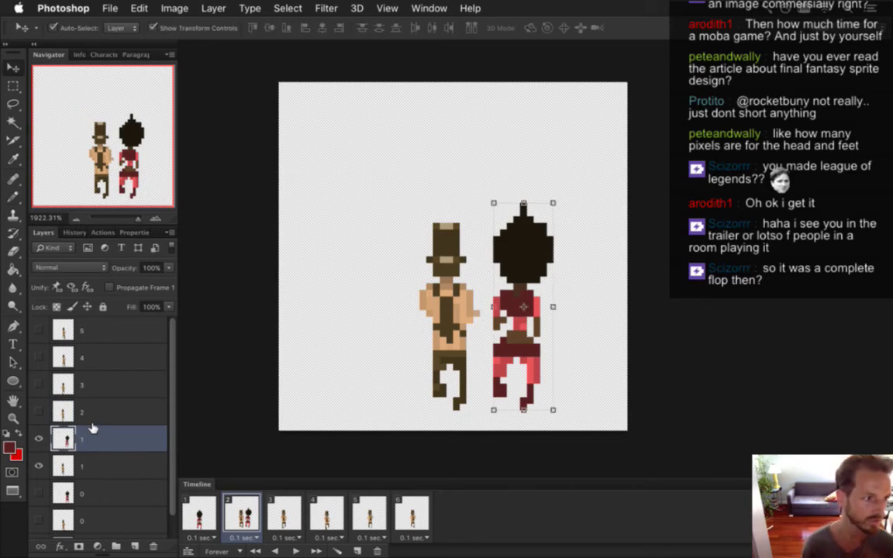
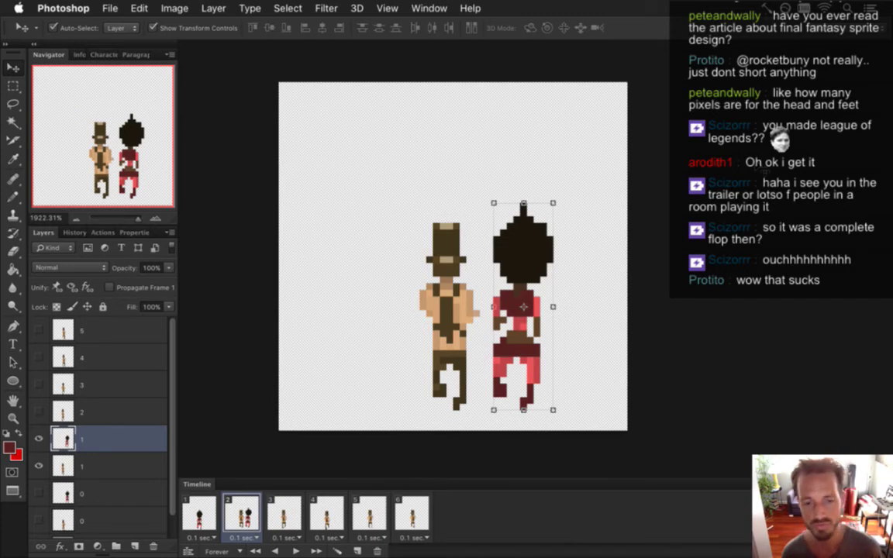
Compare Velle's poses in the first and second animation frames
key("m")
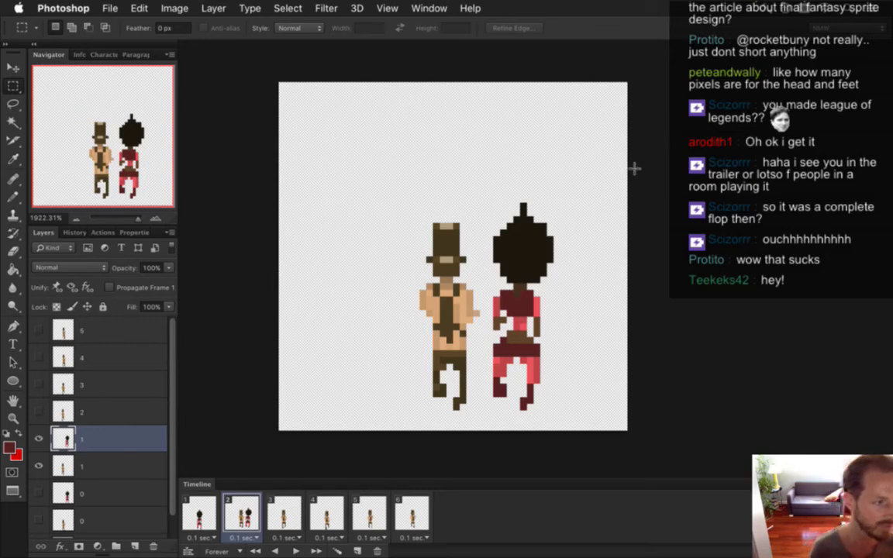
left_click(200, 514)
left_click(239, 511)
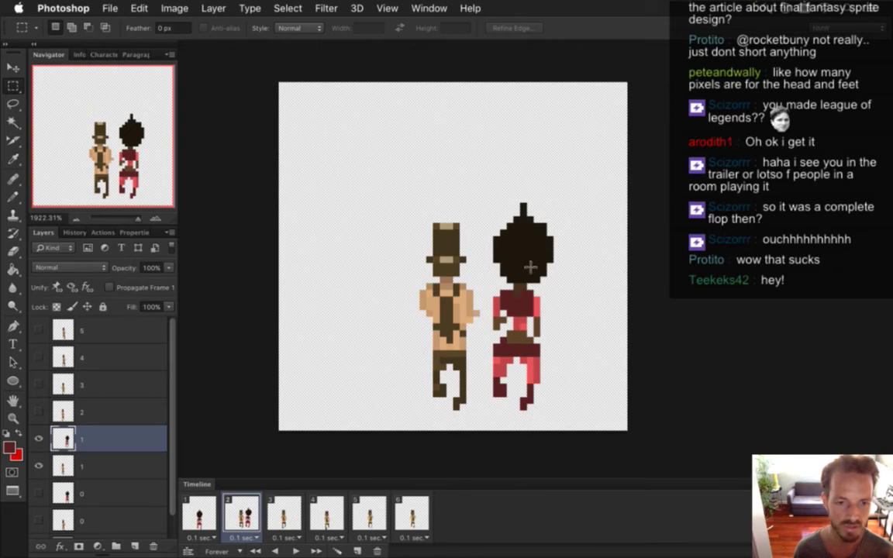
Switch to Xcode, run the Songbringer build and control Velle in the game to watch her run animation
key("super+Tab")
key("super+Tab")
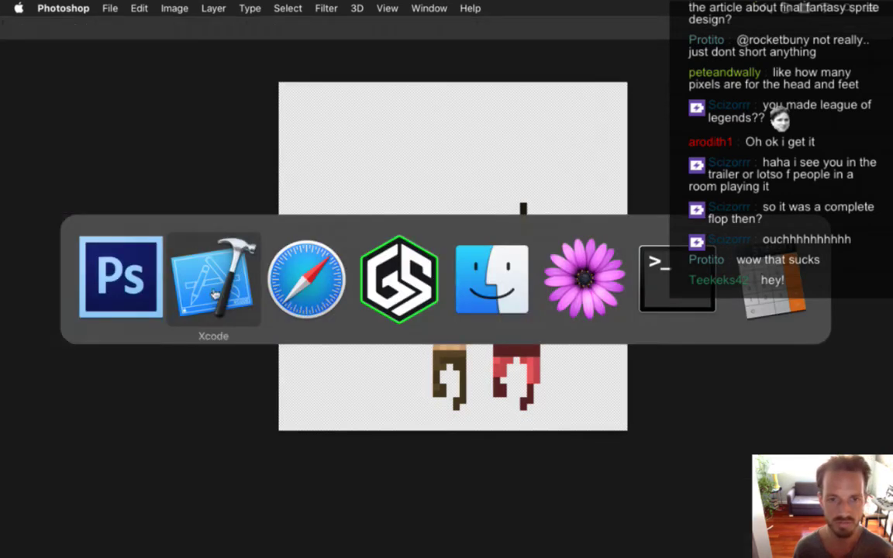
key("super+r")
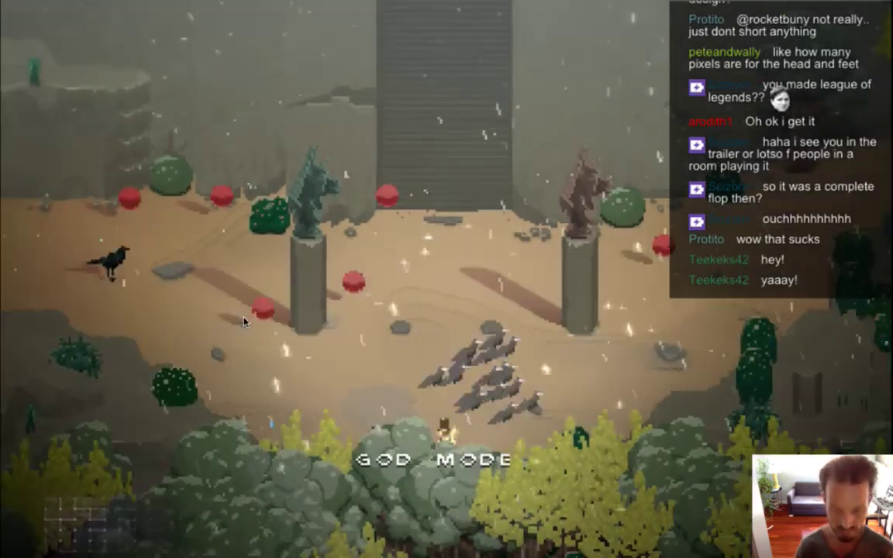
key("w")
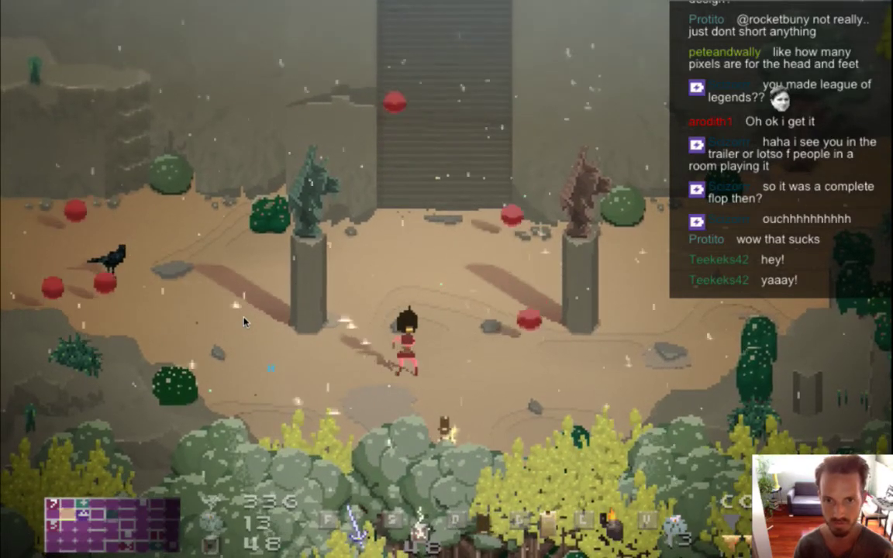
key("j")
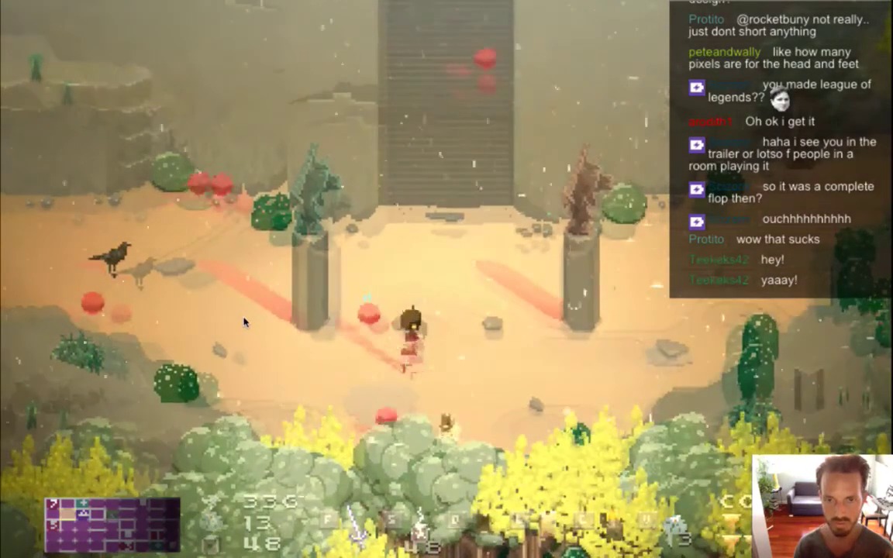
Run Velle up and across the clearing to watch her north-facing run, then quit the game
key("d")
key("w")
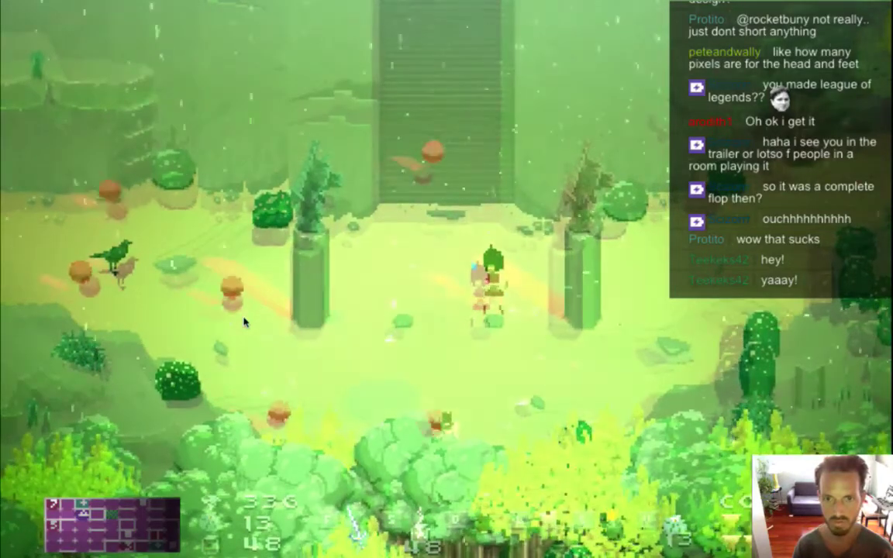
key("j")
key("super+q")
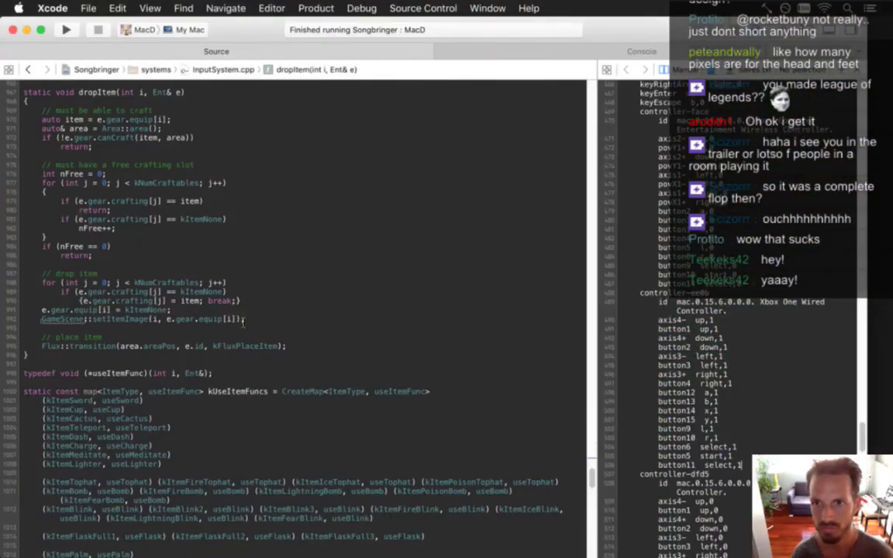
Set the first p entry below megaSeed in the saves text file to 0, save it and run Songbringer again
key("Down")
key("Down")
key("Down")
key("Down")
key("Down")
key("Down")
key("Down")
key("Down")
key("Down")
key("Down")
key("Down")
key("Down")
key("Down")
key("Down")
key("Down")
key("Down")
key("Down")
key("Down")
key("Down")
key("Down")
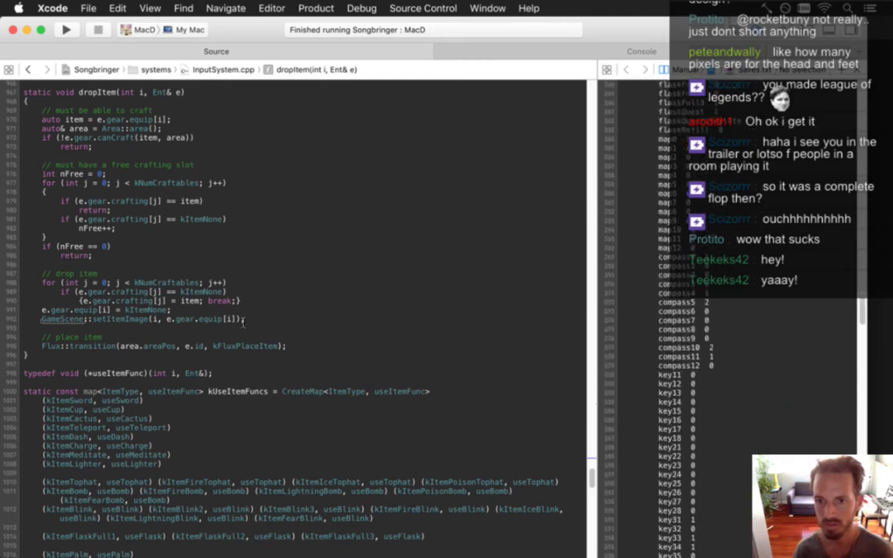
key("Page_Up")
key("Page_Up")
key("Page_Up")
key("Page_Up")
key("Page_Up")
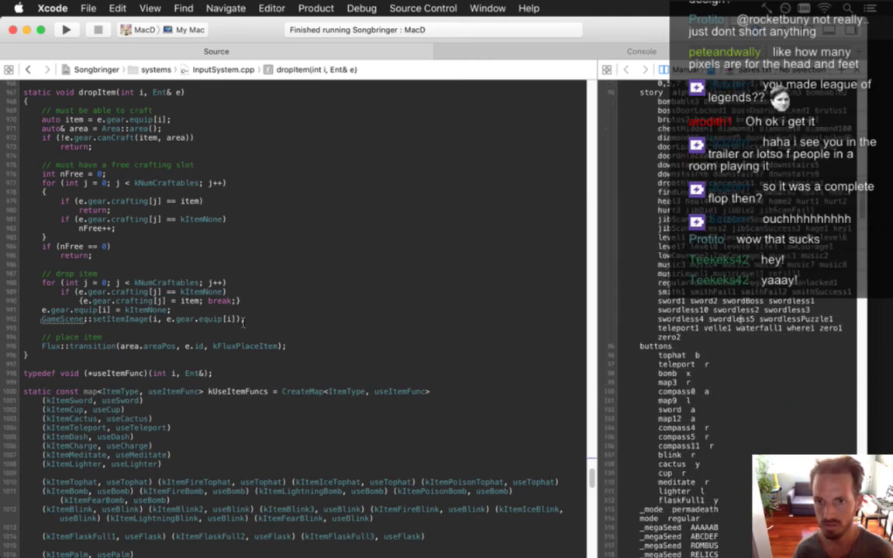
key("Page_Down")
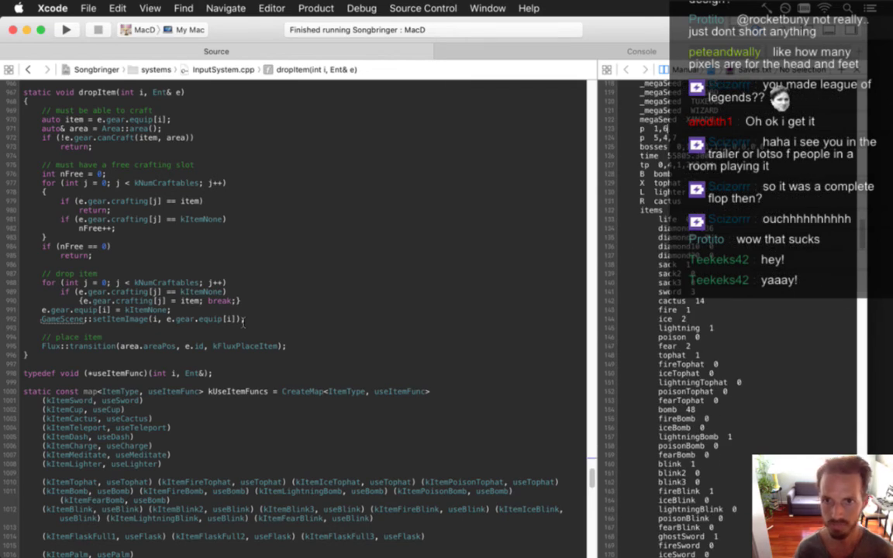
key("super+s")
key("super+r")
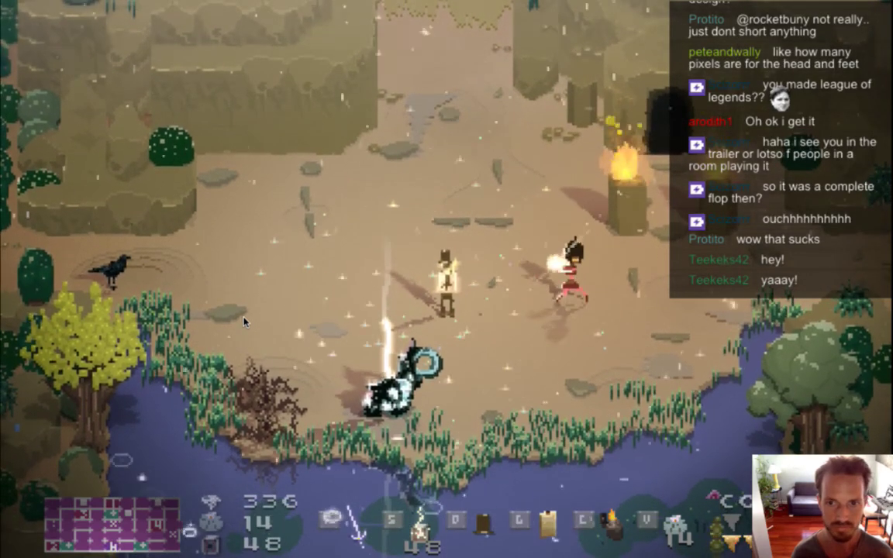
Quit the game, switch back to Photoshop and sample Velle's dark maroon for the pencil on layer 0 in the first frame
key("super+q")
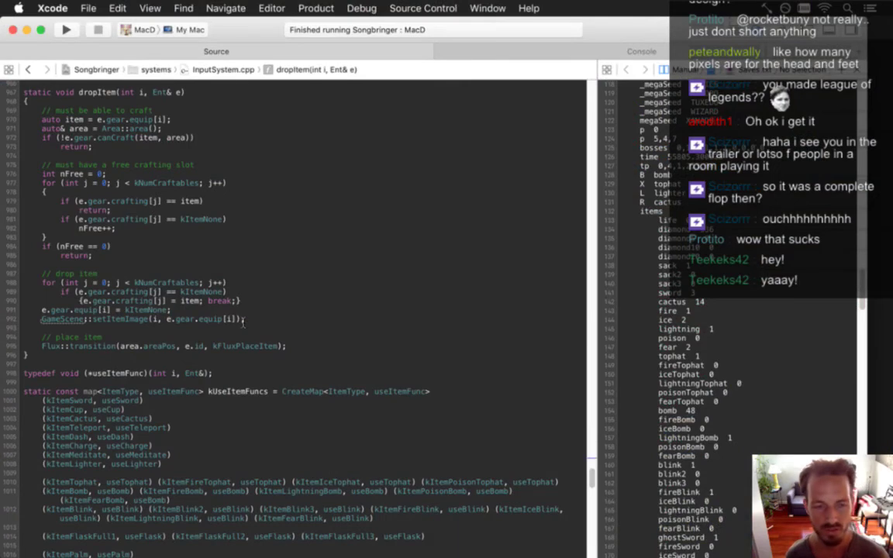
key("super+Tab")
key("super+shift+Tab")
key("super+Tab")
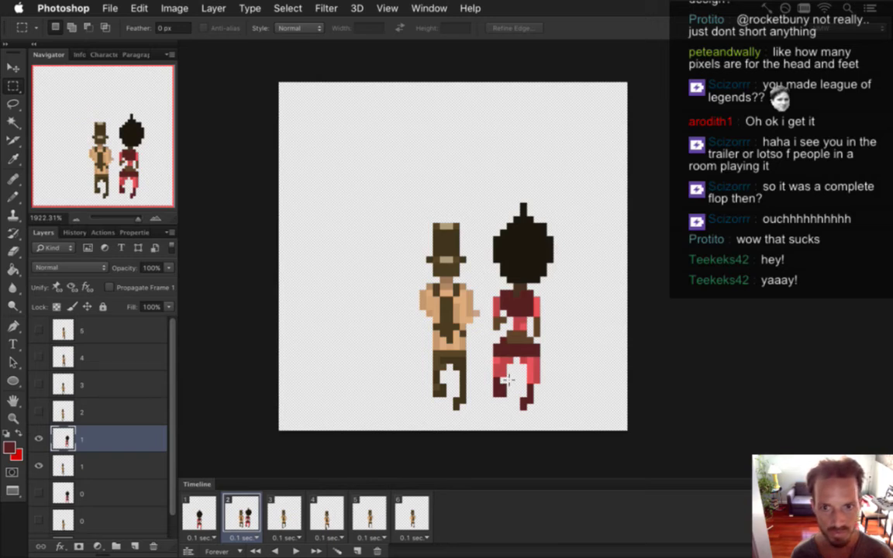
left_click(198, 513)
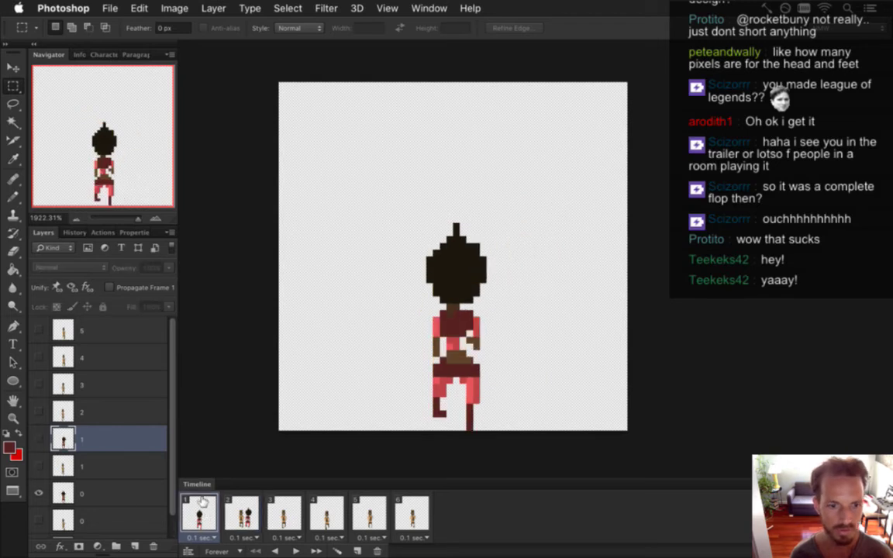
left_click(82, 493)
key("i")
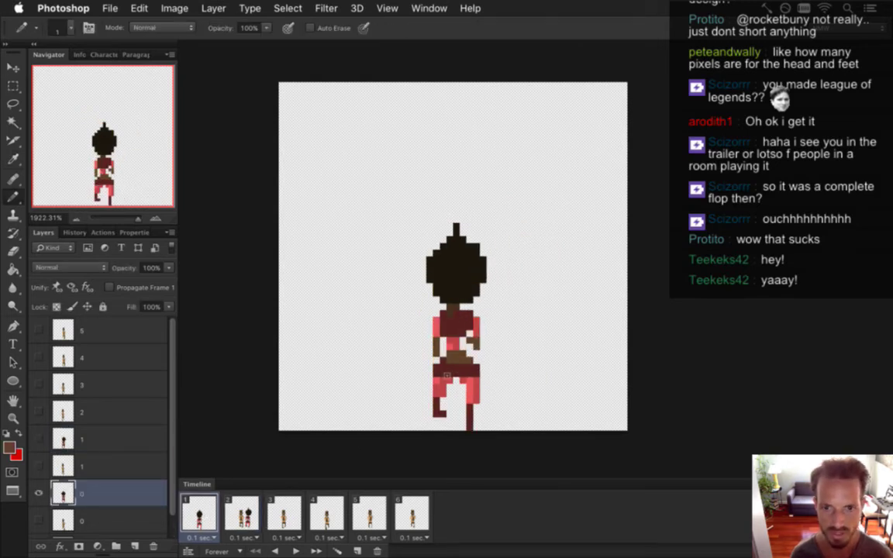
key("b")
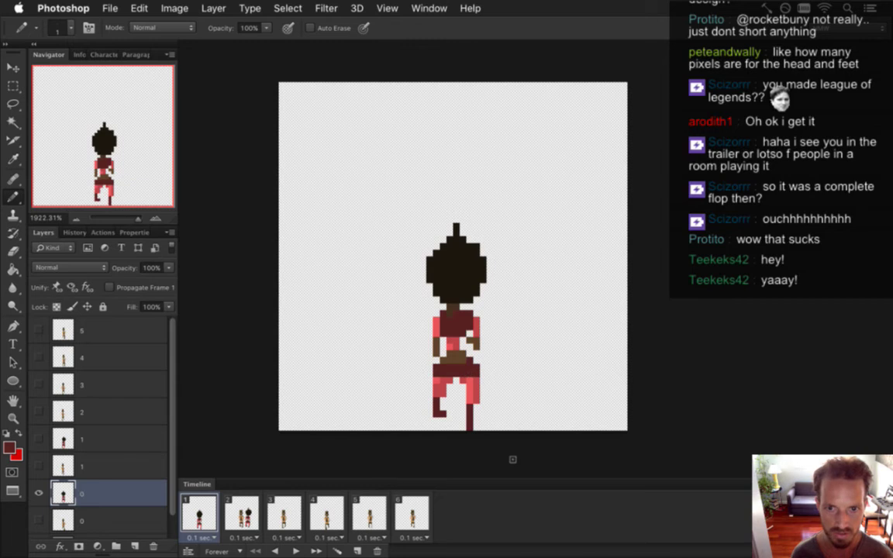
In the second frame, move Velle's layer 1 left onto Roq's position and hide Roq's layer 1
left_click(242, 515)
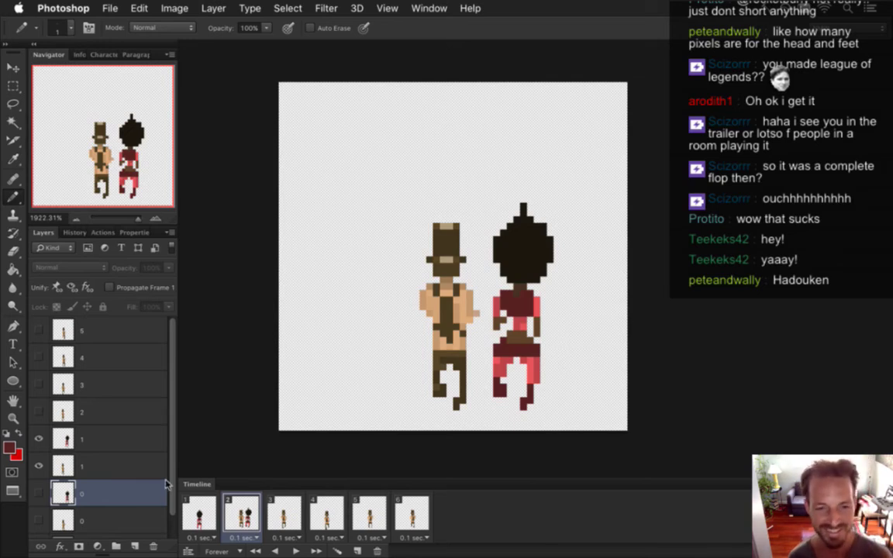
left_click(94, 439)
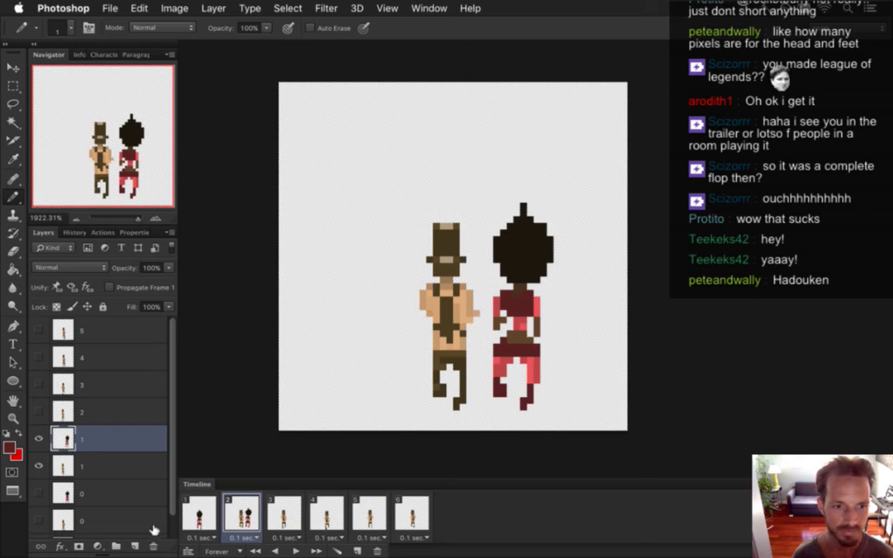
key("v")
key("Left")
key("Left")
key("Left")
key("Left")
key("Left")
key("Left")
key("Left")
key("Left")
key("Left")
key("Left")
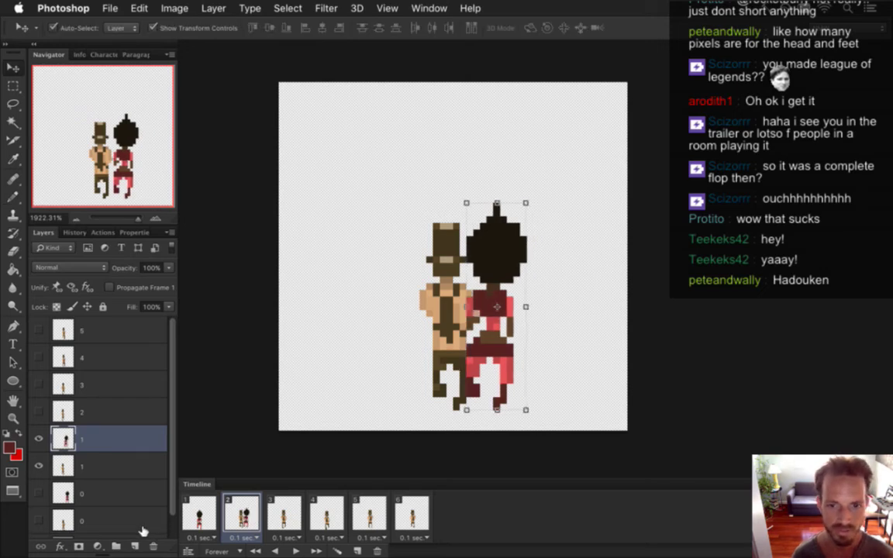
key("Left")
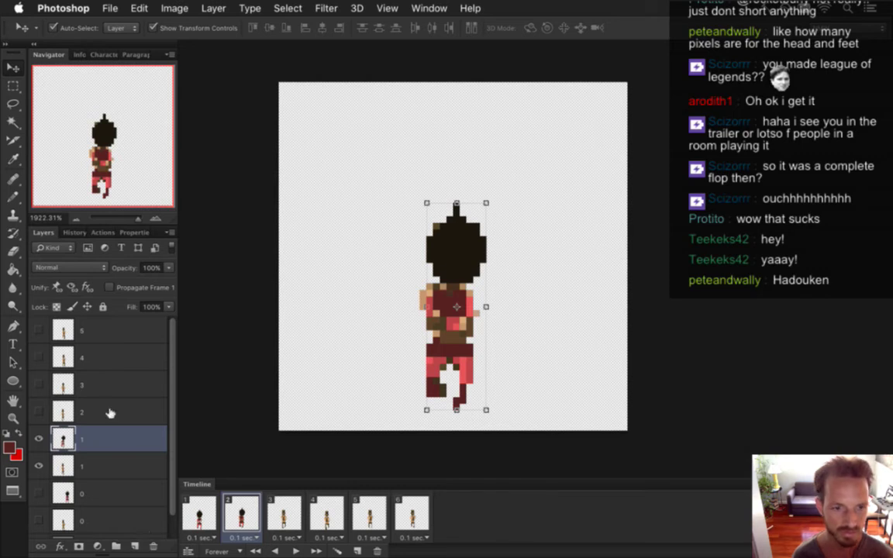
left_click(109, 464)
left_click(43, 465)
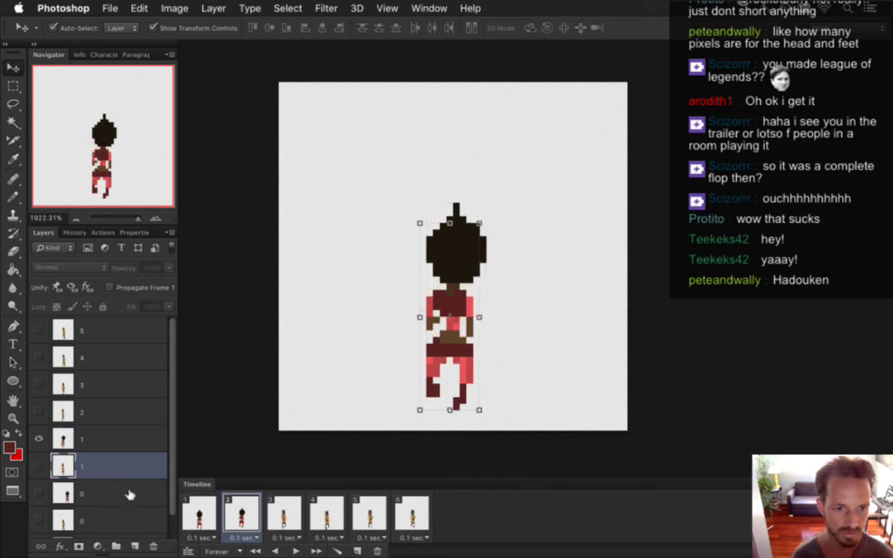
Flip between the first and second frames to compare Velle's aligned running poses
left_click(199, 514)
left_click(245, 508)
left_click(200, 514)
left_click(238, 511)
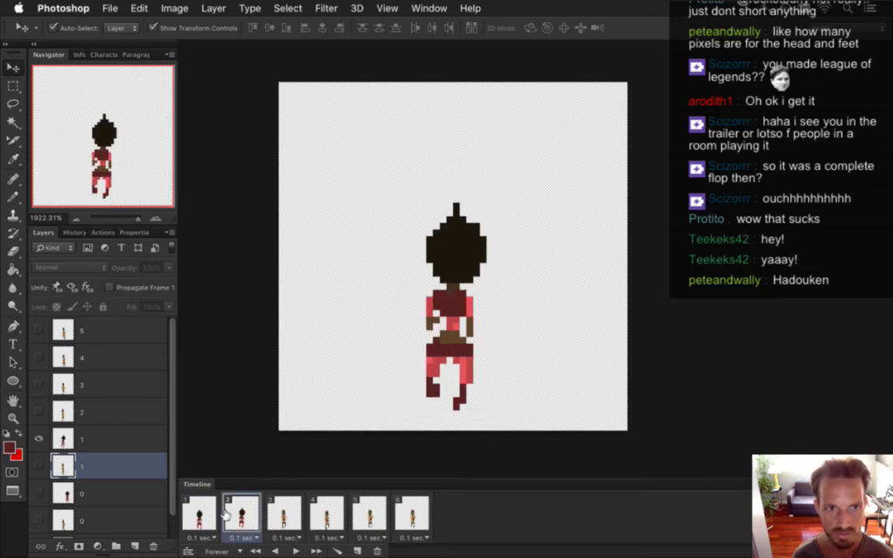
left_click(199, 514)
left_click(239, 518)
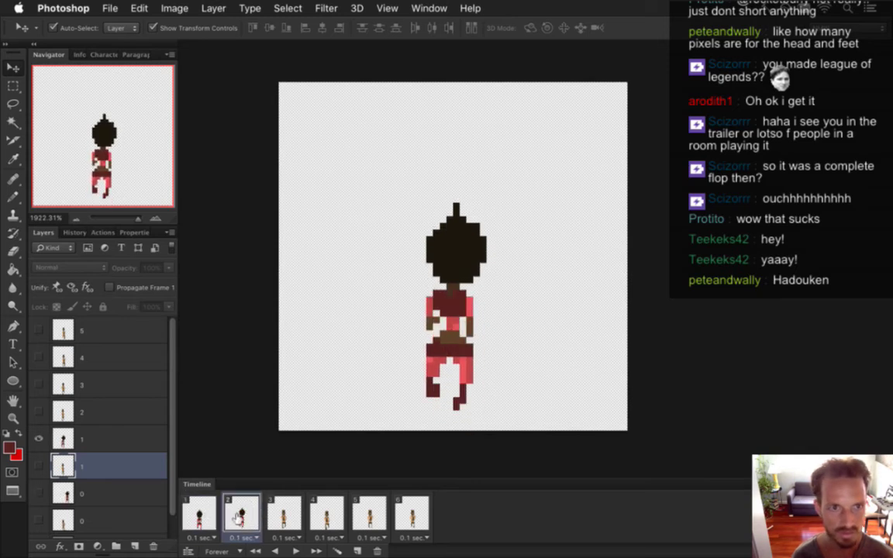
In the third frame, duplicate Velle's layer 1, place the copy above Roq's layer 2 and show it
left_click(284, 514)
left_click(76, 443)
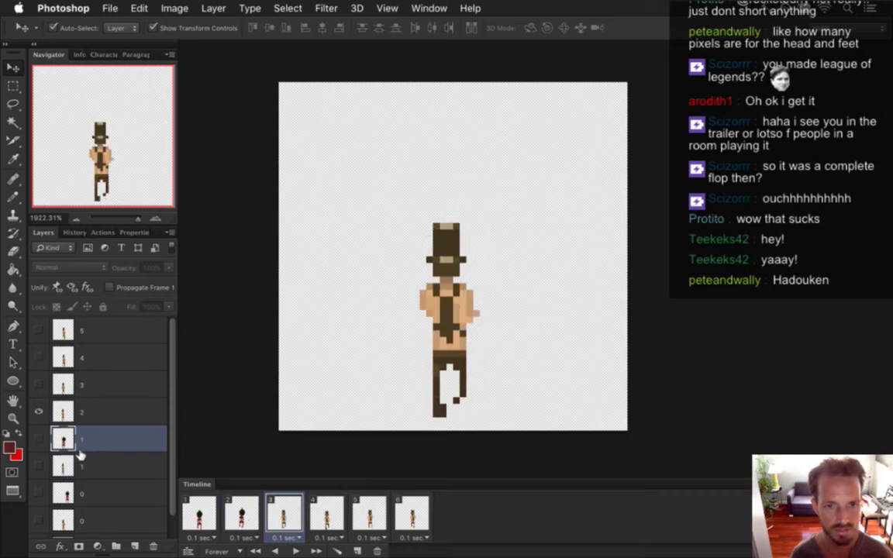
key("super+j")
left_click_drag(79, 450, 49, 413)
left_click(39, 412)
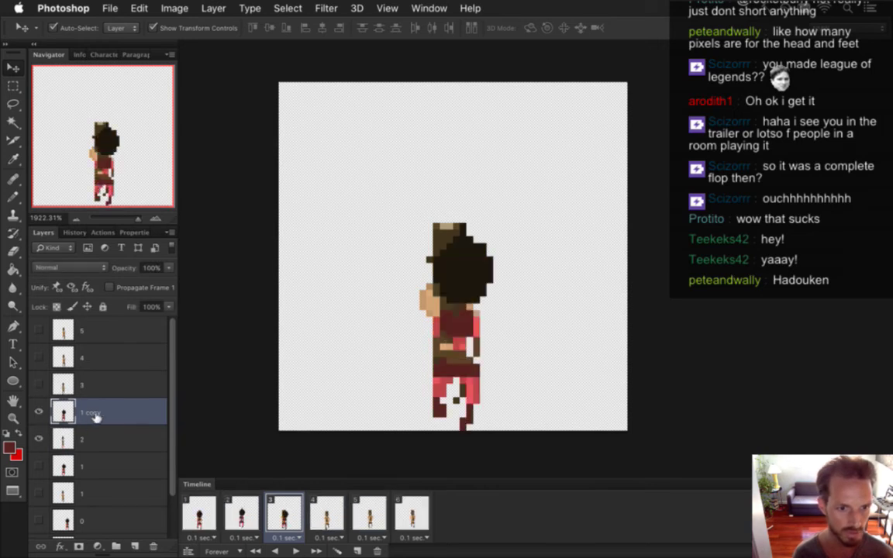
Rename the 1 copy layer as 2
double_click(94, 414)
type("2")
key("Escape")
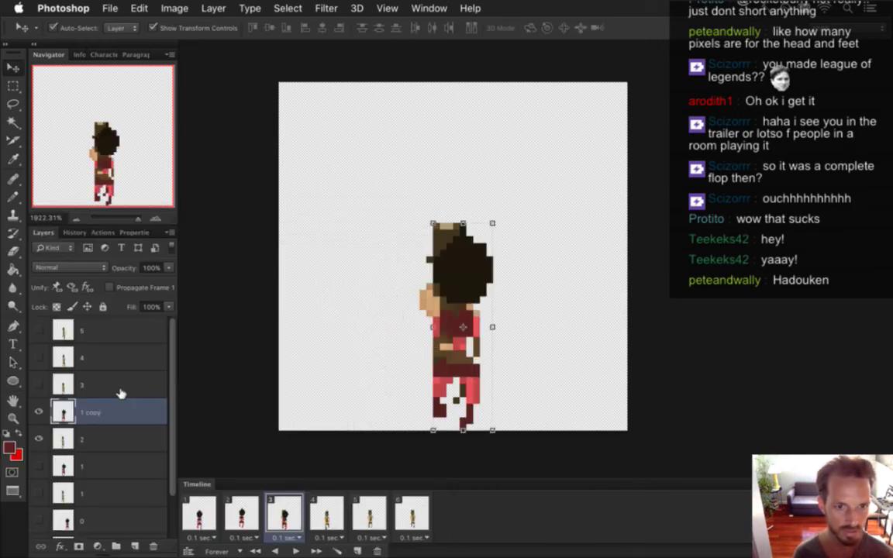
left_click(104, 392)
left_click(92, 432)
left_click(85, 422)
left_click(90, 438)
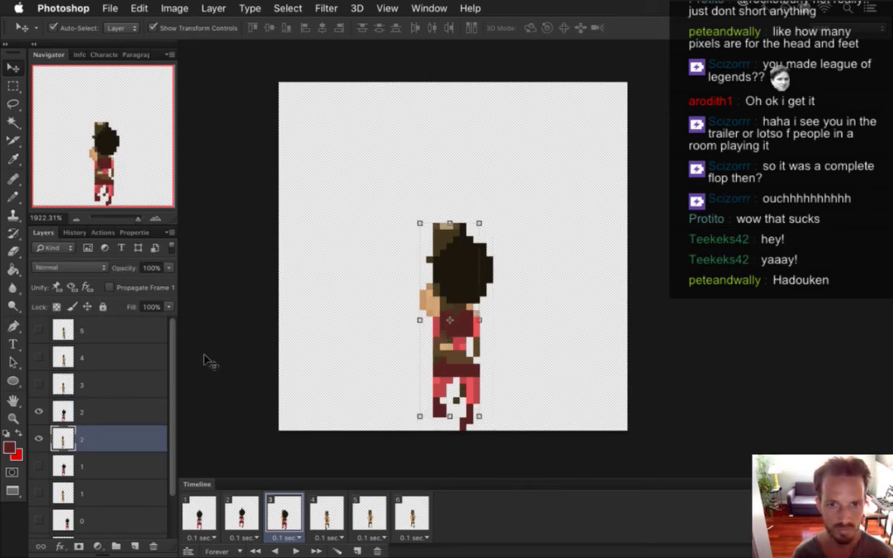
Move Velle's layer 2 right beside Roq and up 2 pixels, checking her pose against the second frame
left_click(99, 405)
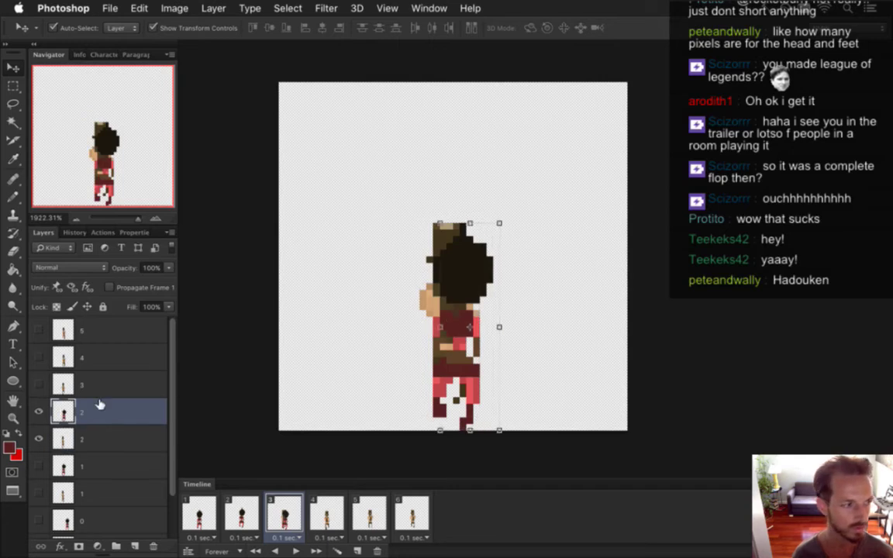
key("Right")
key("Right")
key("Right")
key("Right")
key("Right")
key("Up")
key("Up")
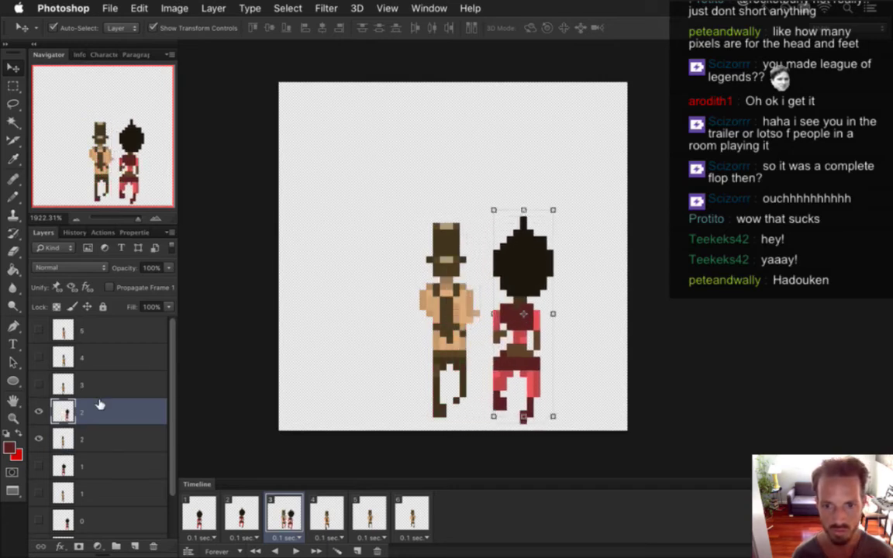
key("m")
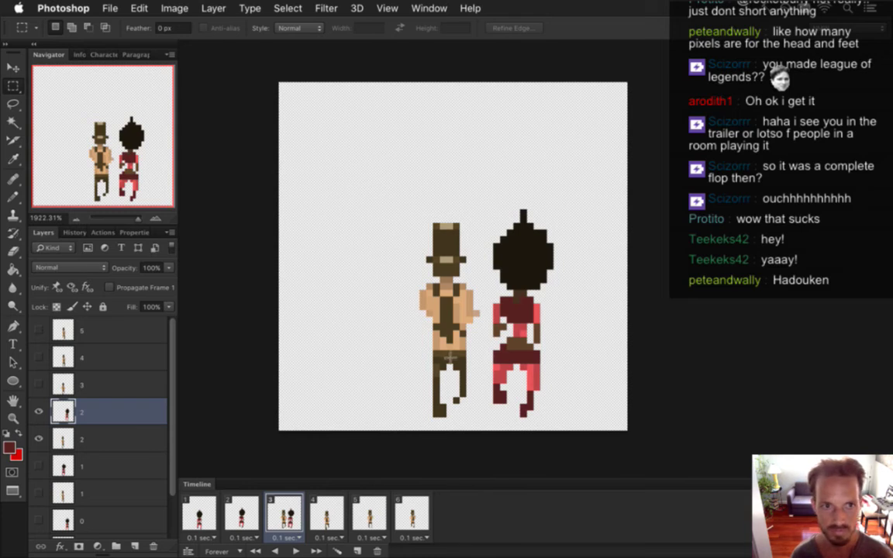
left_click(241, 514)
left_click(281, 509)
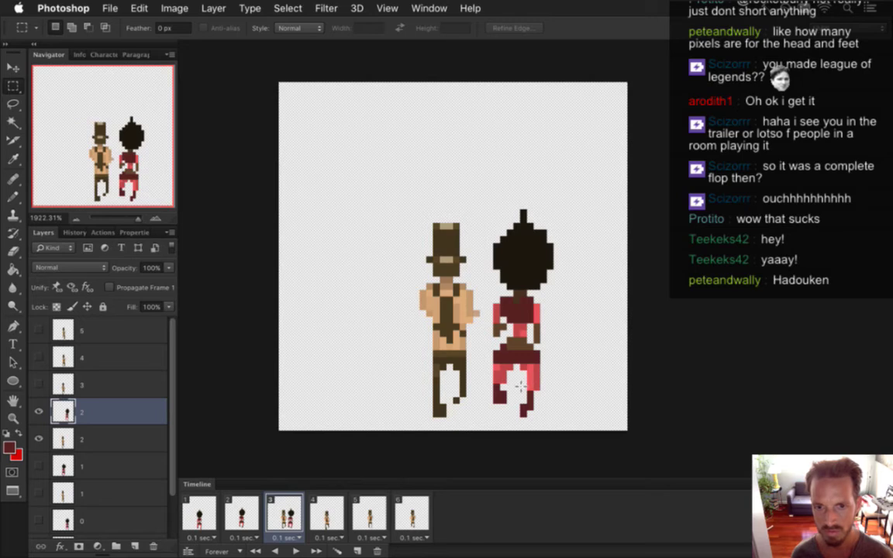
Reshade the upper parts of Velle's legs in the third frame with sampled darker red and pink pixels
key("i")
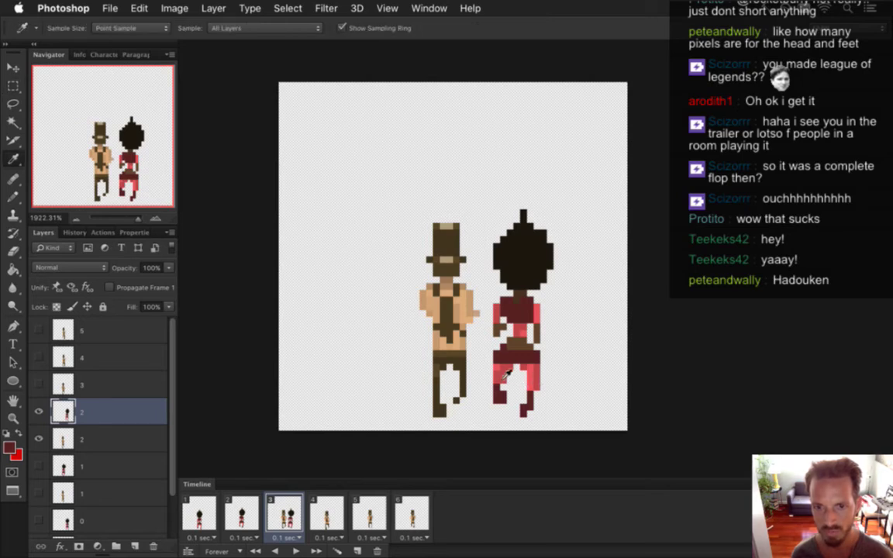
key("b")
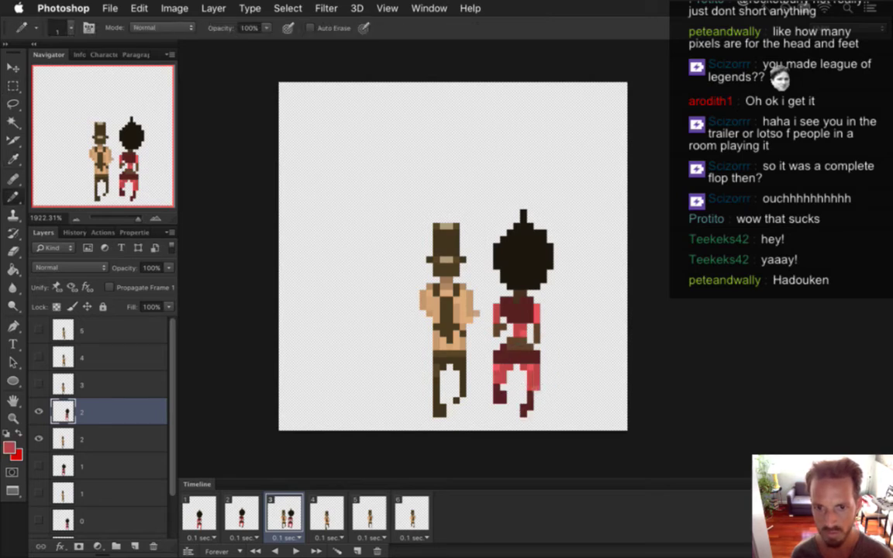
key("i")
key("b")
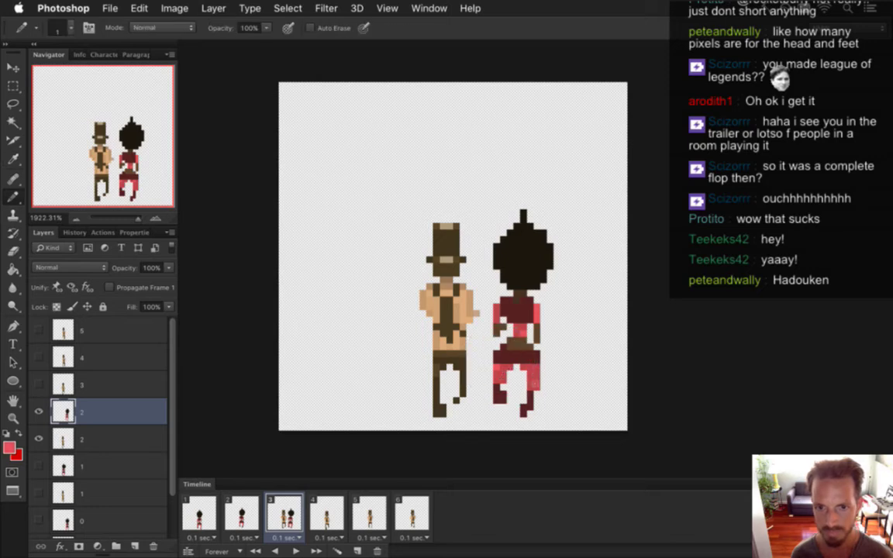
Redraw Velle's right lower leg in dark maroon down to the foot and erase the excess inner pixels
key("i")
left_click(534, 399)
key("e")
key("i")
key("b")
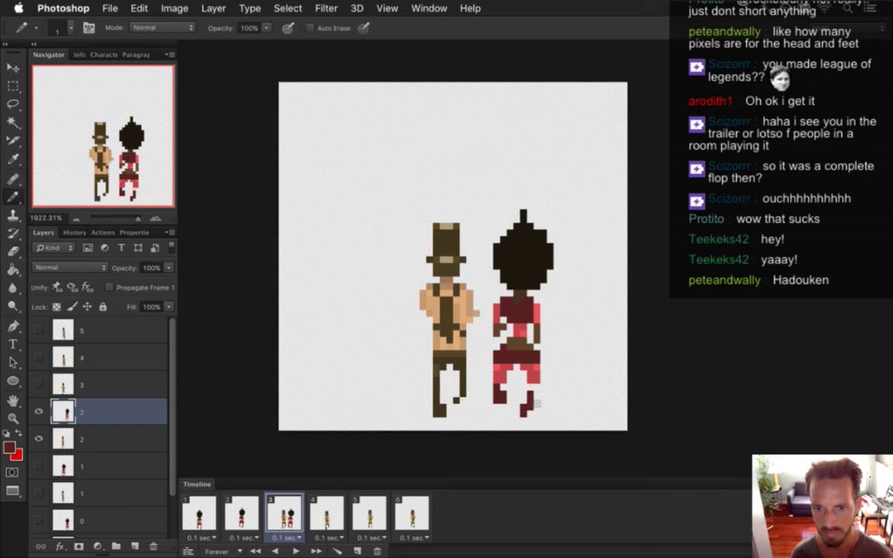
left_click_drag(536, 401, 536, 417)
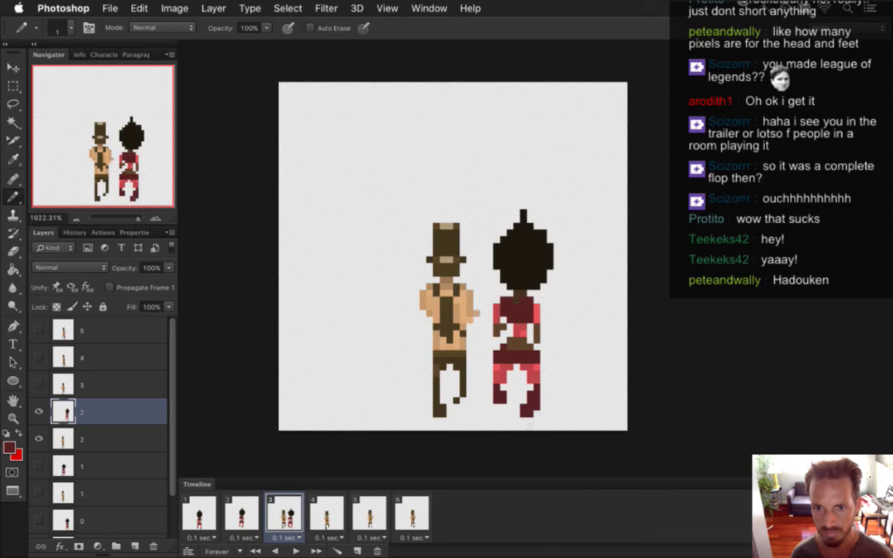
key("e")
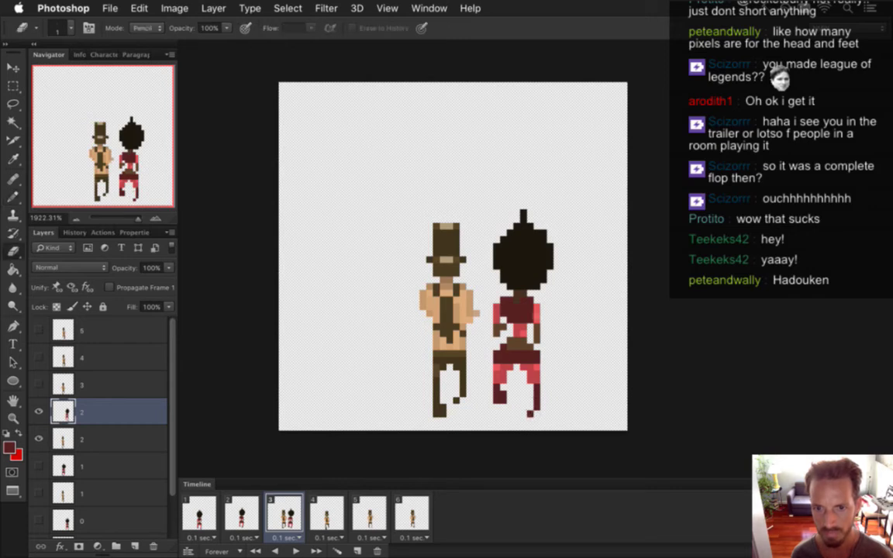
Shift Velle's right lower leg one pixel left and erase the stray pixel at the toe
key("m")
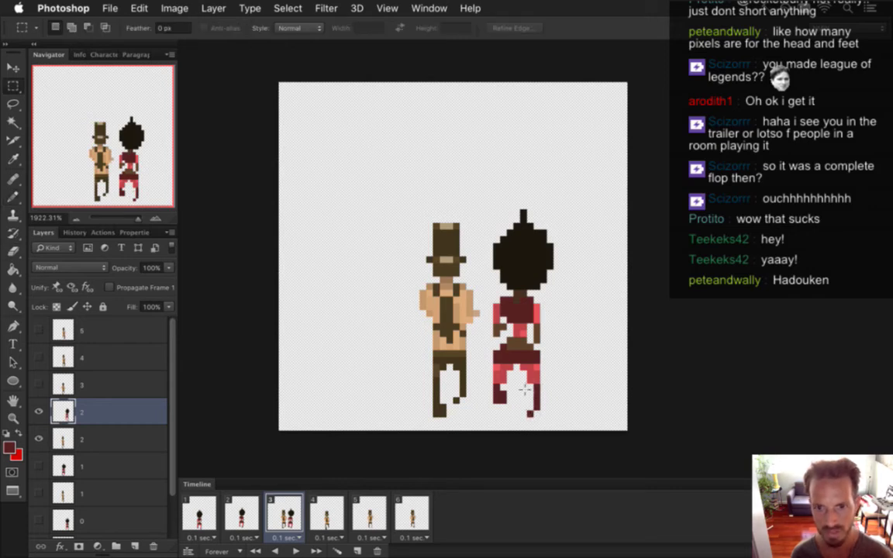
left_click_drag(528, 381, 545, 407)
key("v")
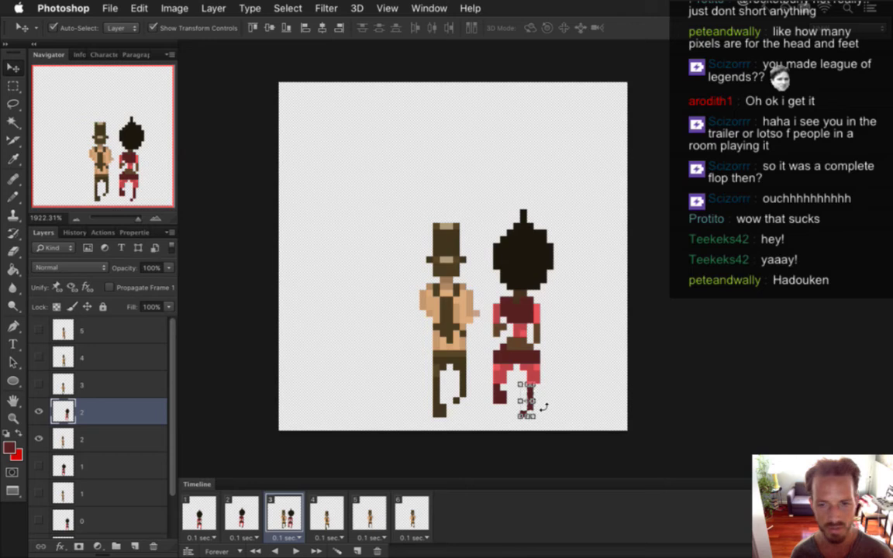
key("m")
key("e")
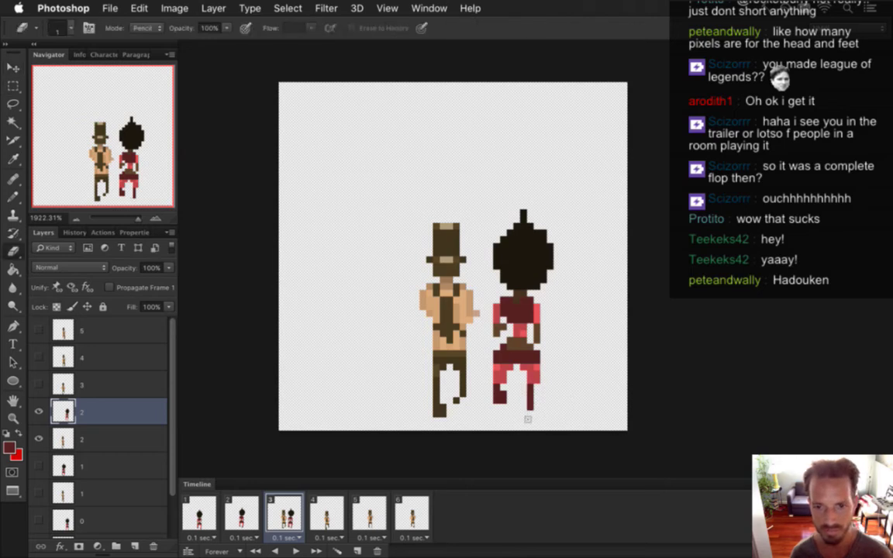
Redraw Velle's right lower leg one pixel farther out in dark maroon with an inward toe, erasing the old leg pixels
key("b")
left_click_drag(531, 395, 531, 407)
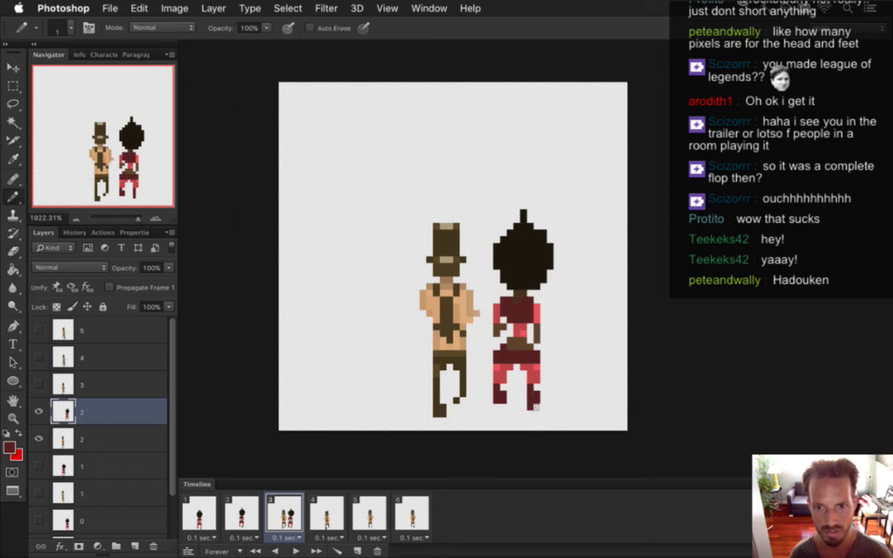
key("e")
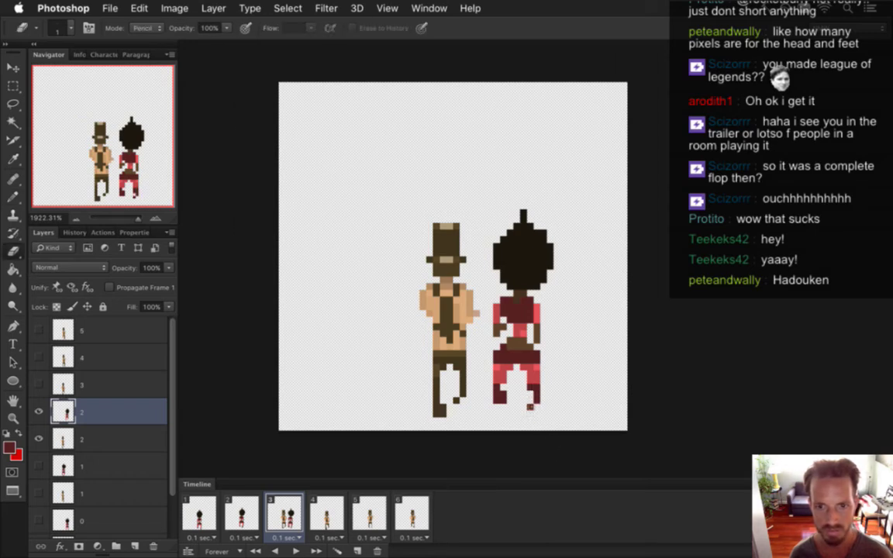
key("b")
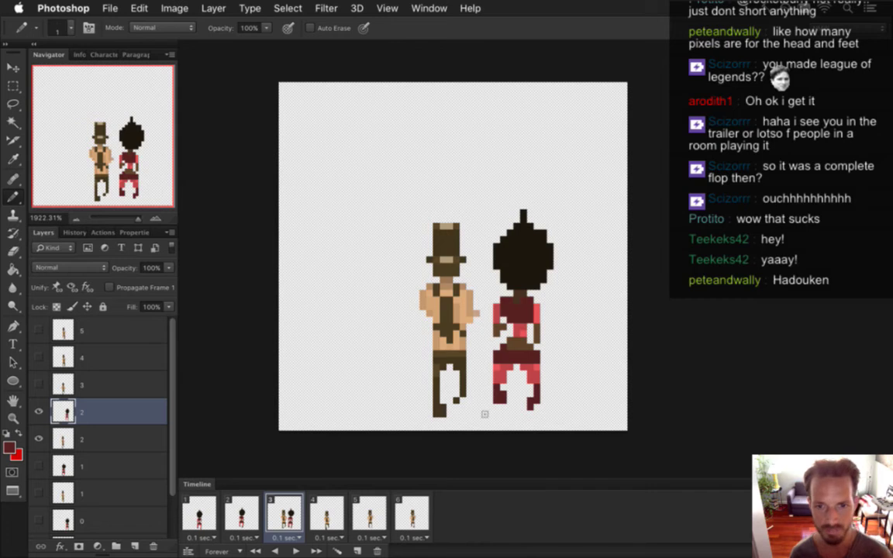
key("e")
key("b")
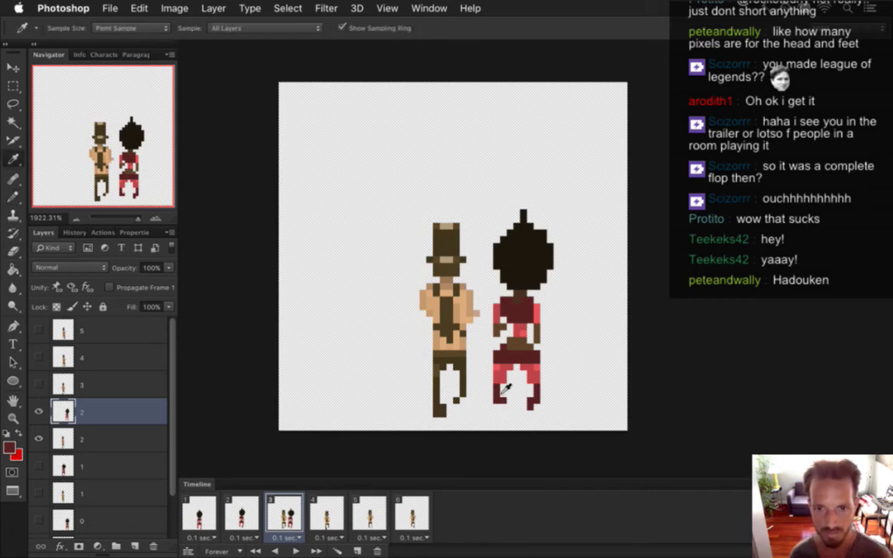
Extend the pink of Velle's left leg downward, draw its dark maroon lower leg to the ground and erase the extra toe pixels
left_click(500, 374, "alt")
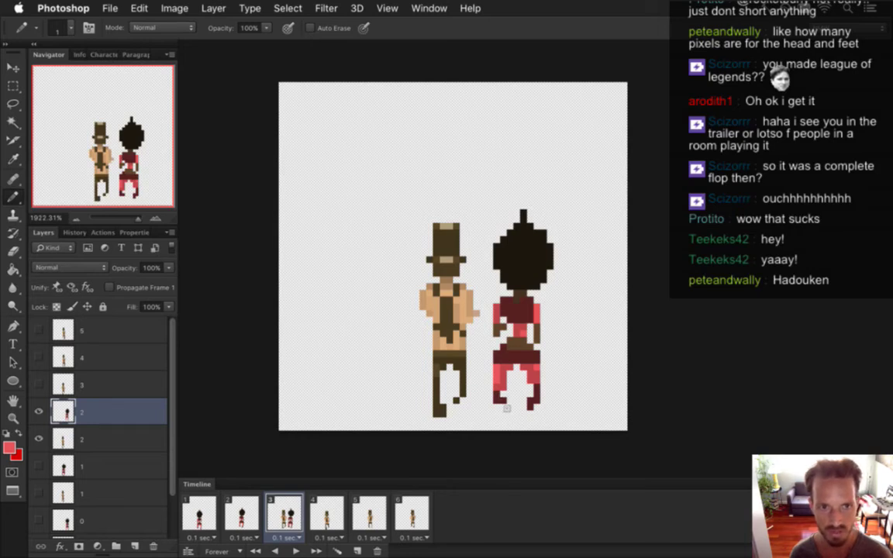
left_click(500, 387, "alt")
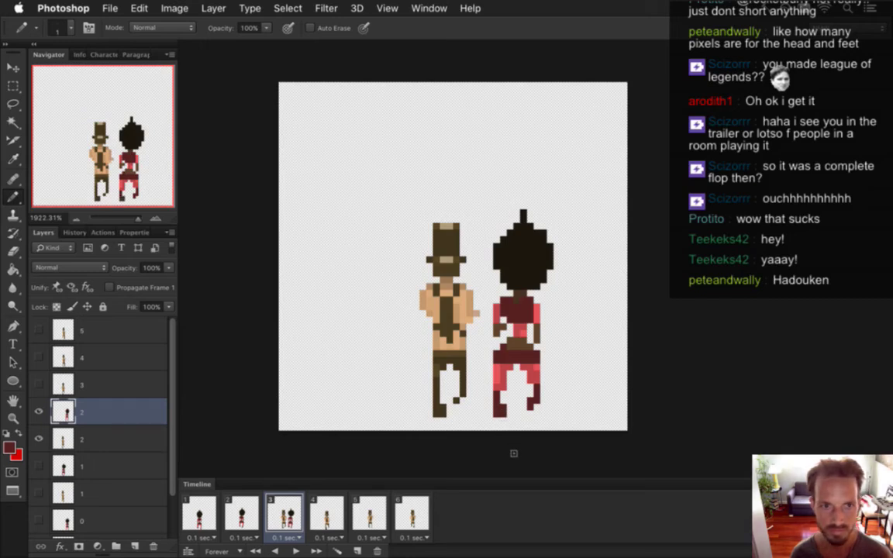
key("e")
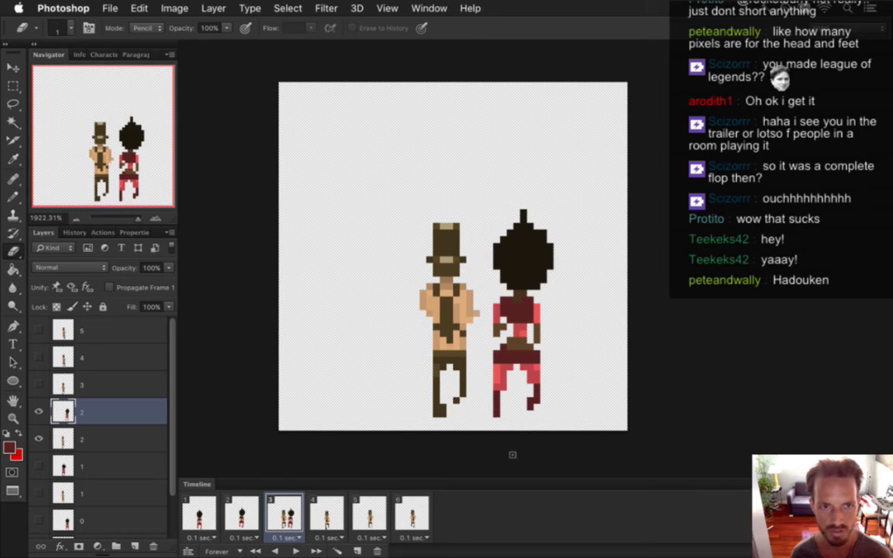
key("b")
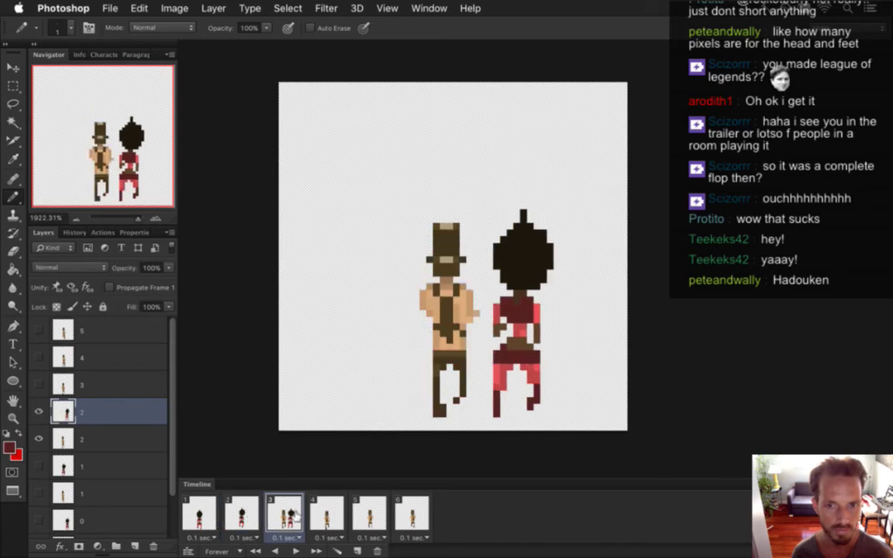
Try adding dark maroon pixels at the left edge of Velle's waistband
key("i")
left_click(510, 350)
key("b")
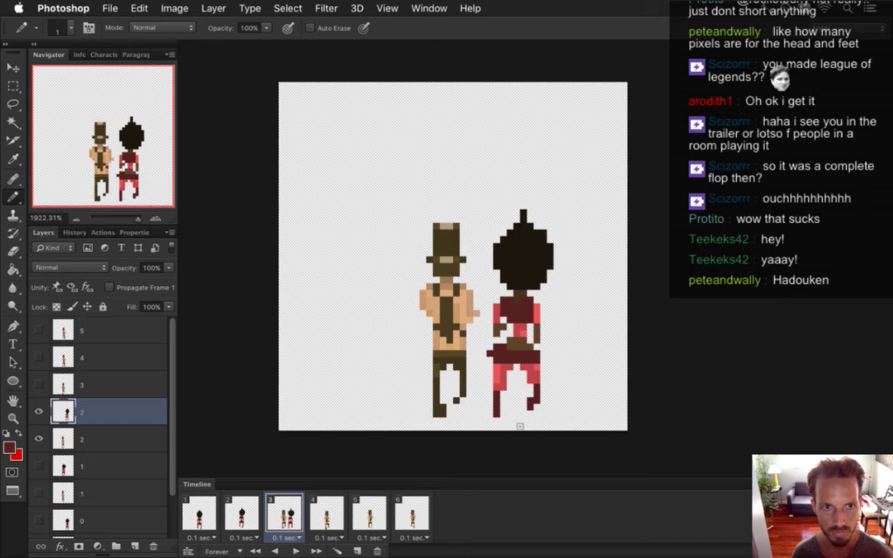
key("e")
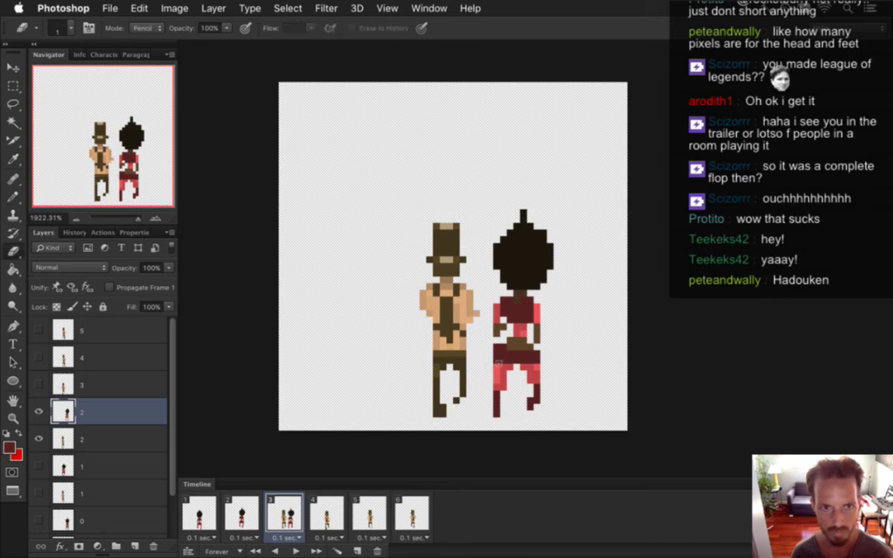
left_click(502, 346)
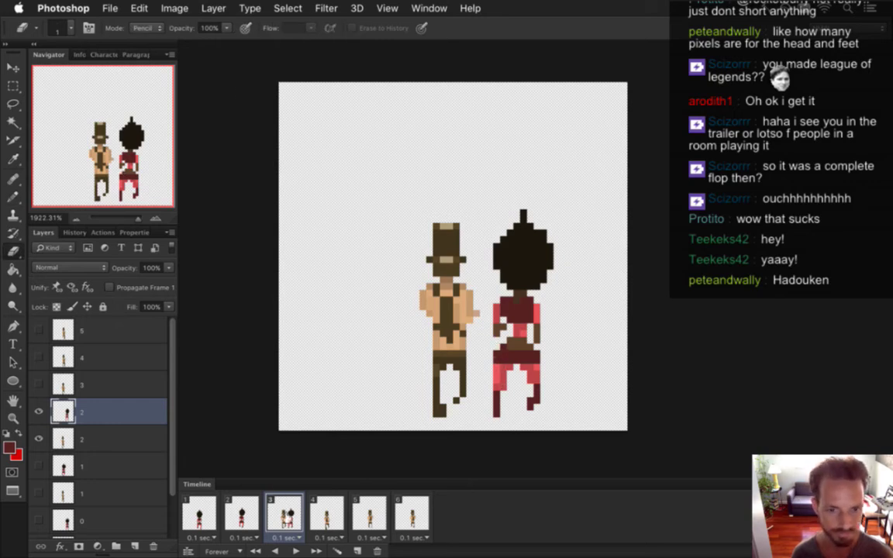
Move Velle's layer 2 left over Roq's position in the third frame
key("v")
key("Left")
key("Left")
key("Left")
key("Left")
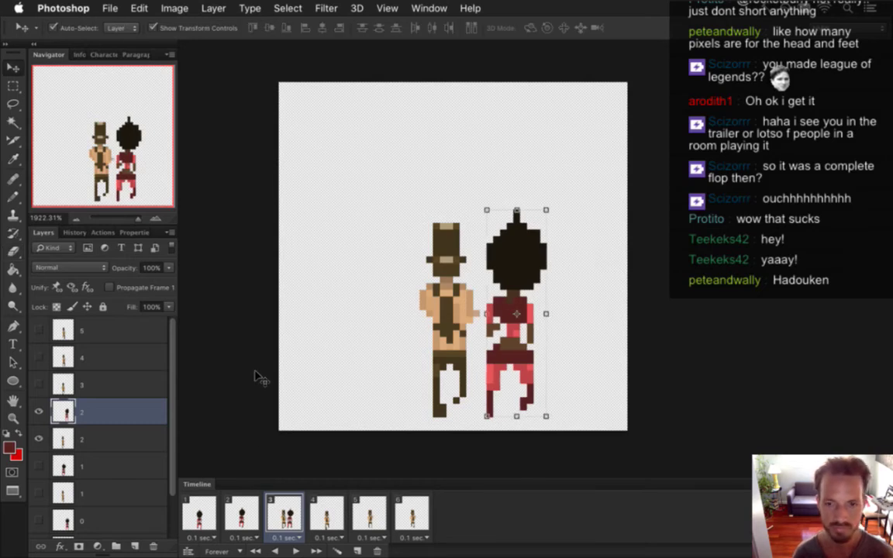
key("Left")
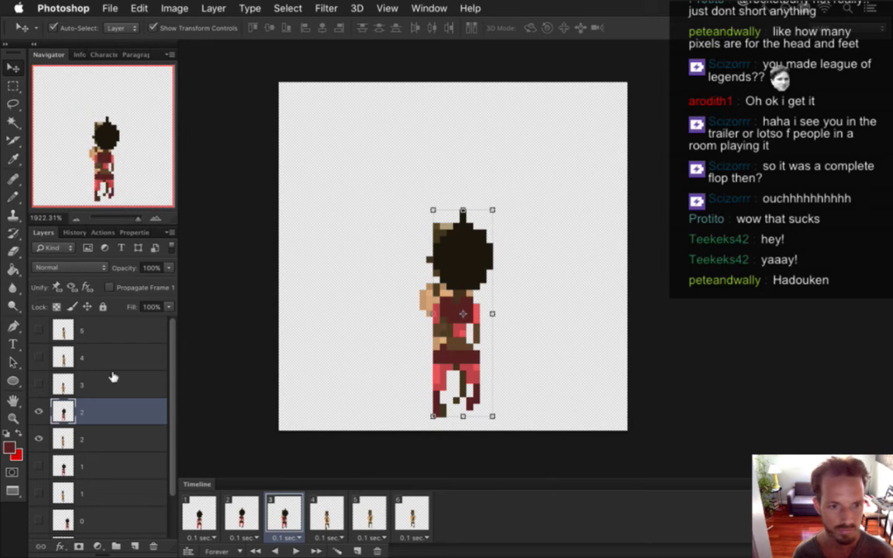
Hide Roq's layer 2 in the third frame and compare Velle's pose between the second and third frames
left_click(39, 439)
left_click(242, 516)
left_click(284, 520)
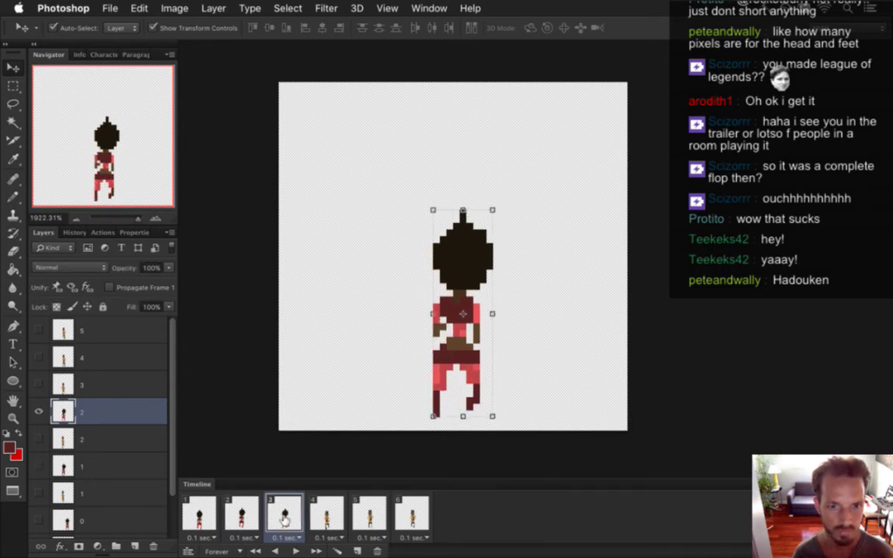
left_click(241, 517)
left_click(271, 518)
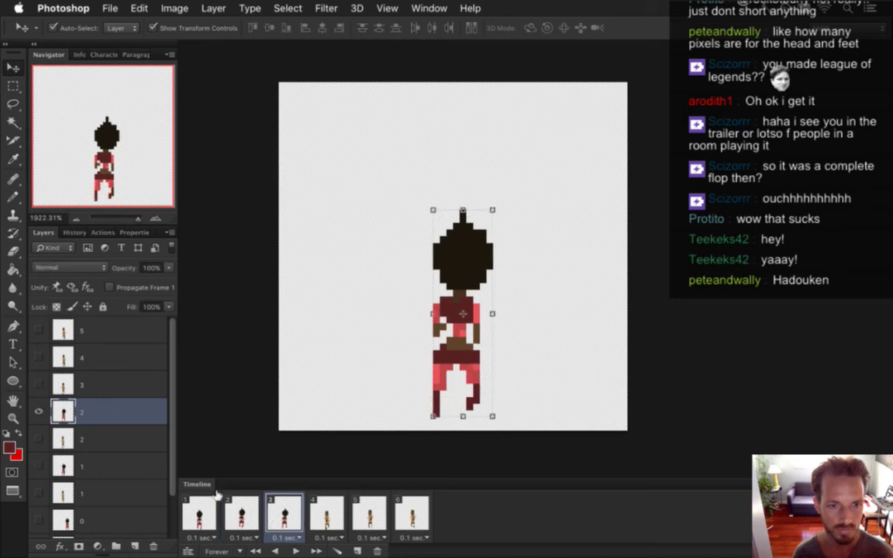
Show Roq instead of Velle in the second and third frames and compare his movement between them
left_click(38, 438)
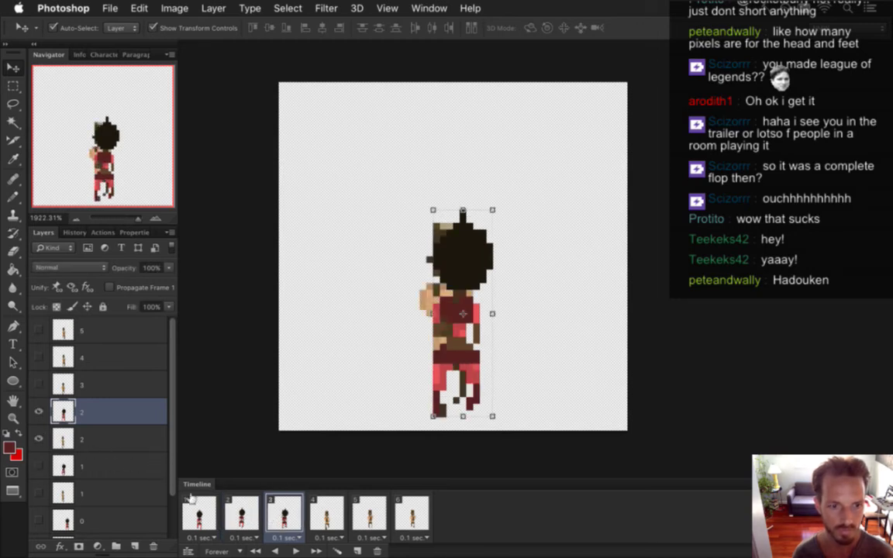
left_click(38, 412)
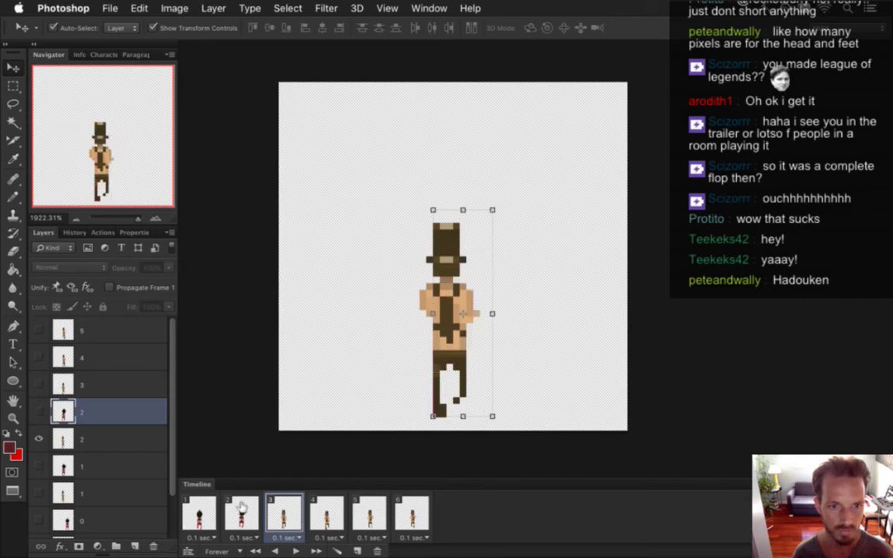
left_click(241, 507)
left_click(38, 411)
left_click(40, 493)
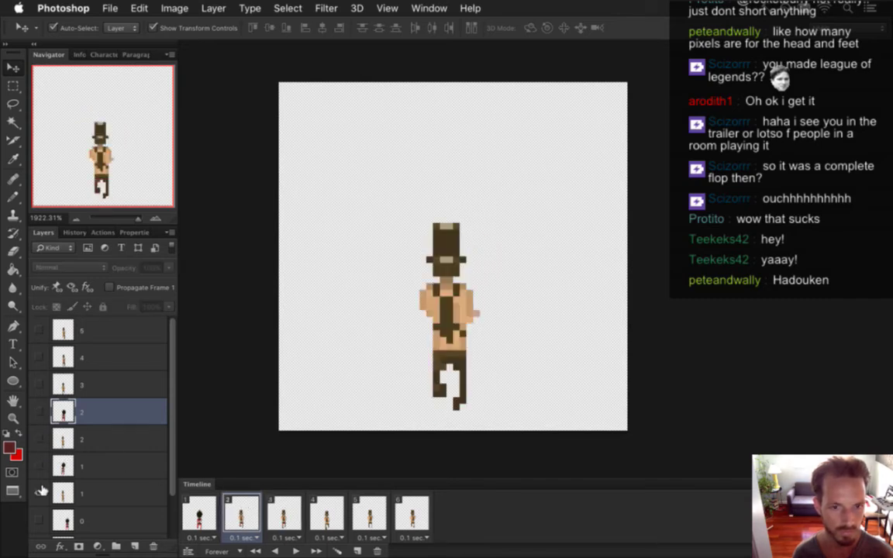
left_click(275, 513)
left_click(233, 516)
left_click(271, 518)
left_click(258, 517)
left_click(271, 517)
left_click(260, 515)
left_click(272, 517)
left_click(258, 516)
left_click(271, 517)
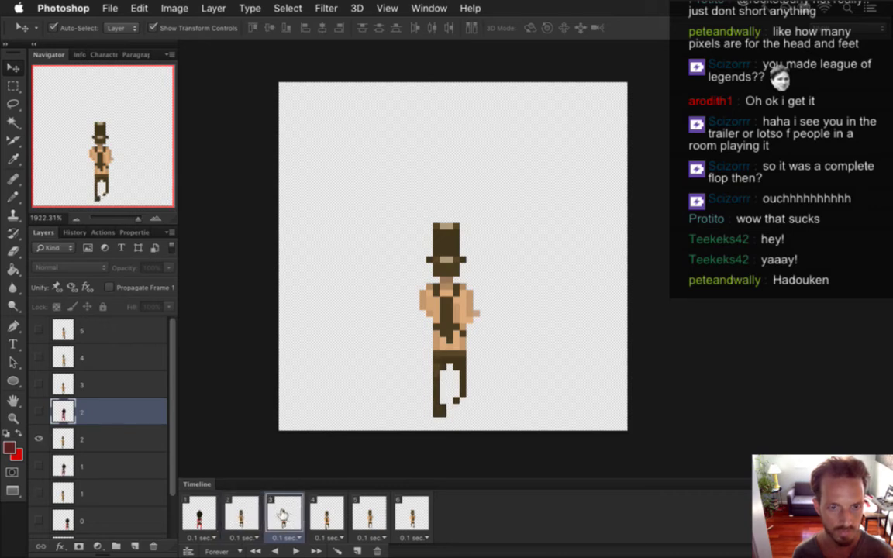
Show Velle and hide Roq in the third and second frames
left_click(39, 412)
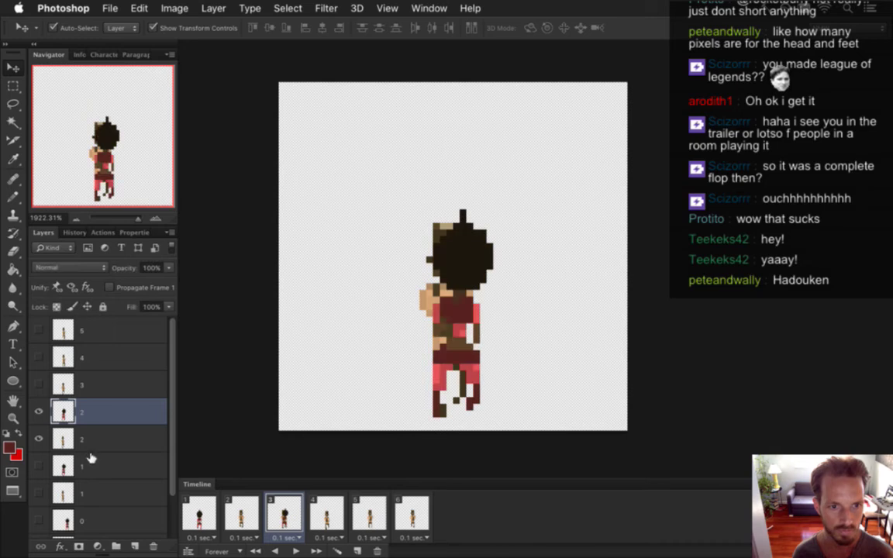
left_click(39, 439)
left_click(241, 513)
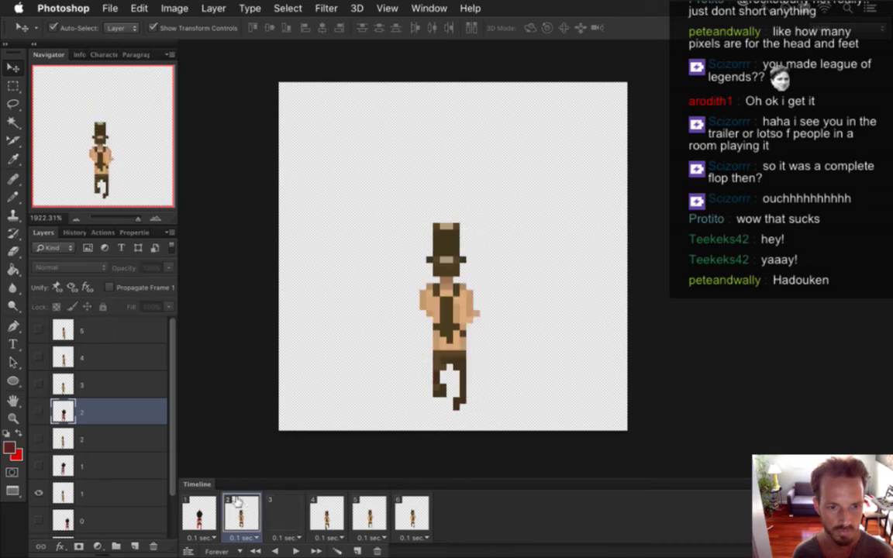
left_click(40, 466, "alt")
Step through Velle's first three frames and save the file
left_click(199, 514)
left_click(241, 513)
left_click(280, 517)
key("m")
key("super+s")
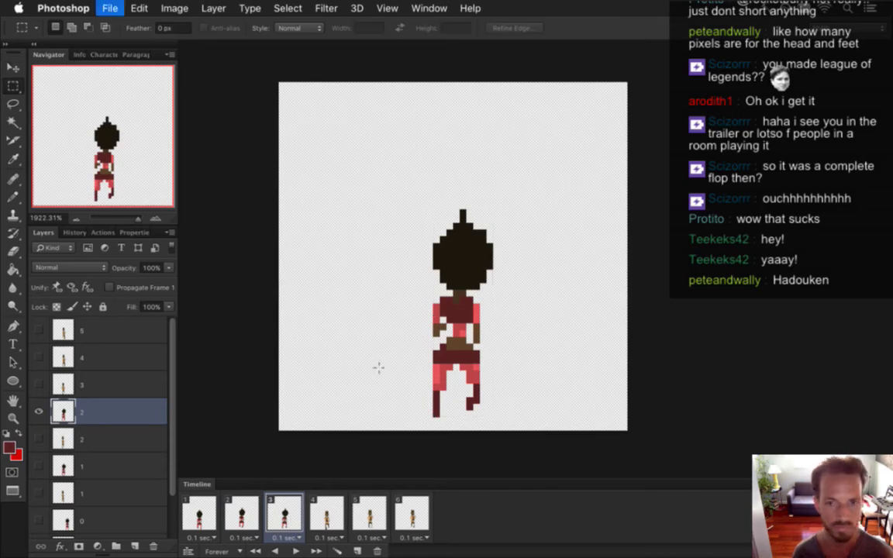
In the fourth frame, duplicate Velle's layer 2, place the copy directly above Roq's layer 3 and make it visible
left_click(326, 513)
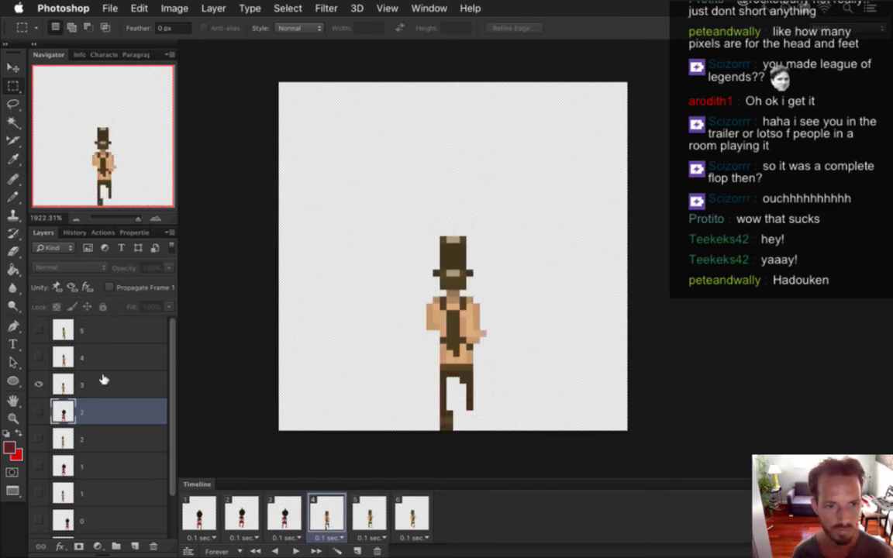
key("super+j")
left_click_drag(89, 418, 62, 373)
left_click(39, 385)
Move Velle's copied layer 10 pixels right and 2 pixels down so she stands beside Roq
key("v")
key("Right")
key("Right")
key("Right")
key("Right")
key("Right")
key("Right")
key("Right")
key("Right")
key("Right")
key("Right")
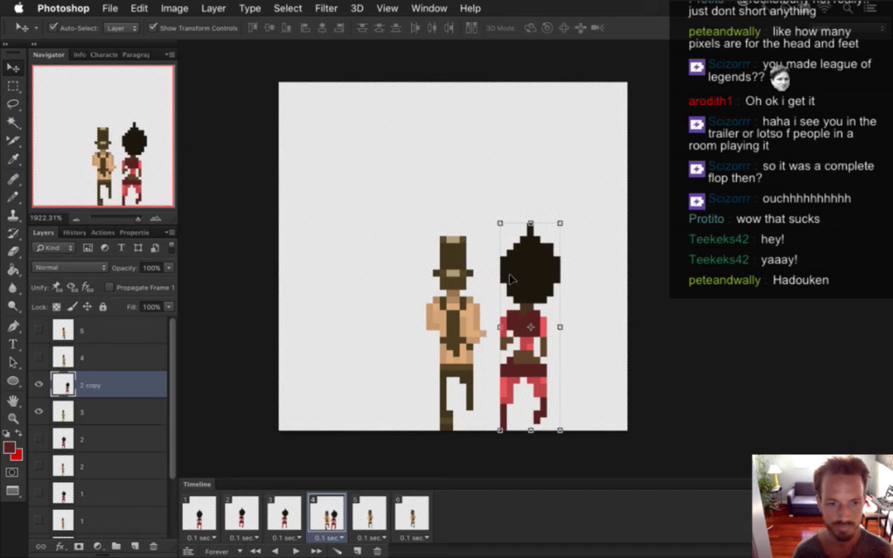
Rename Velle's copied layer to 3
double_click(92, 384)
type("3")
key("Tab")
left_click(110, 384)
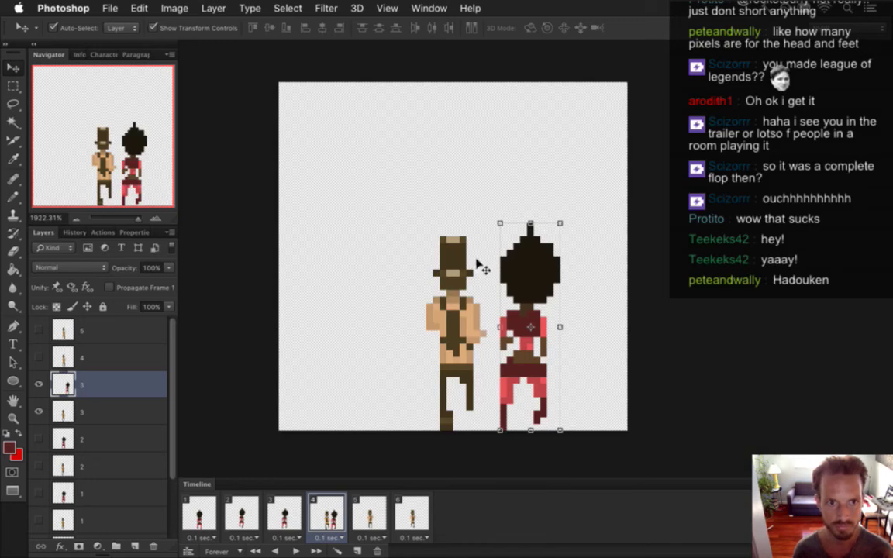
Shorten Velle's right lower leg in the fourth frame and redraw its toe with a dark maroon pixel
key("e")
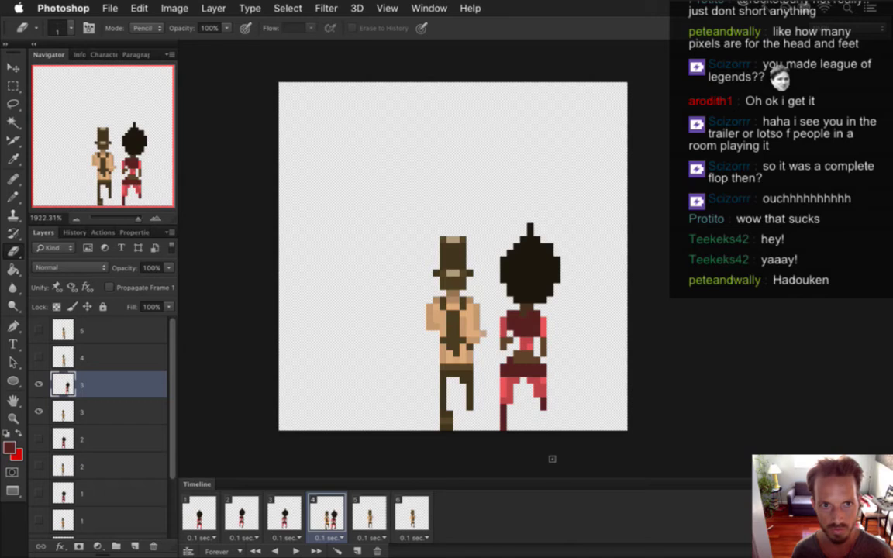
key("b")
key("shift+b")
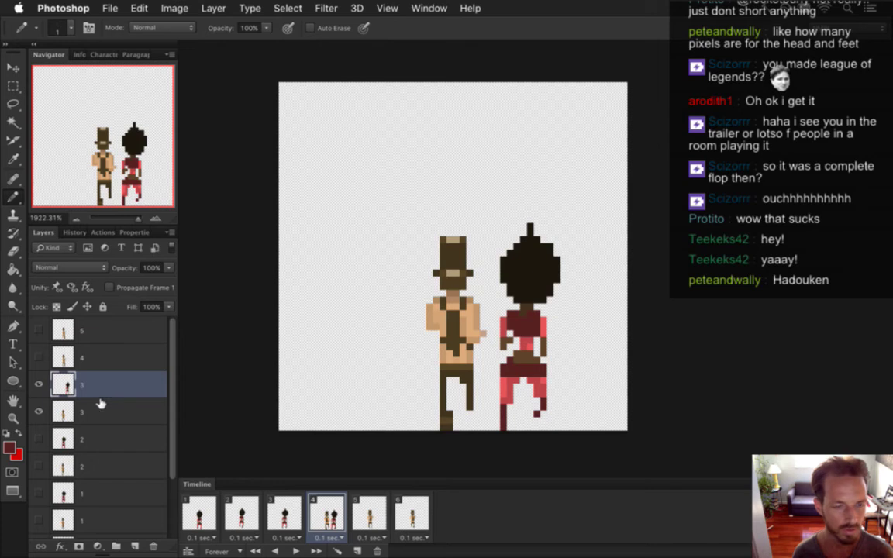
Move Velle's layer 3 left by 10 pixels over Roq's position and hide Roq's layer 3
key("v")
key("Left")
key("Left")
key("Left")
key("Left")
key("Left")
key("Left")
key("Left")
key("Left")
key("Left")
key("Left")
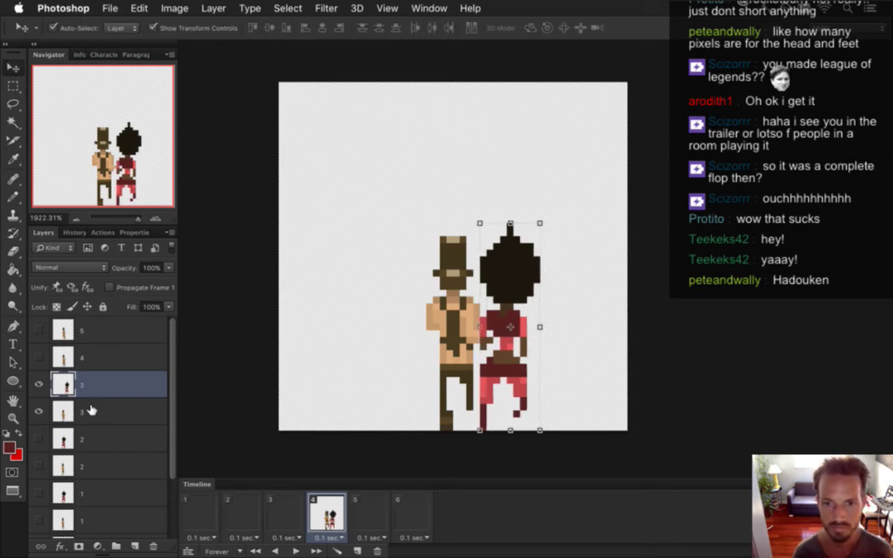
key("Left")
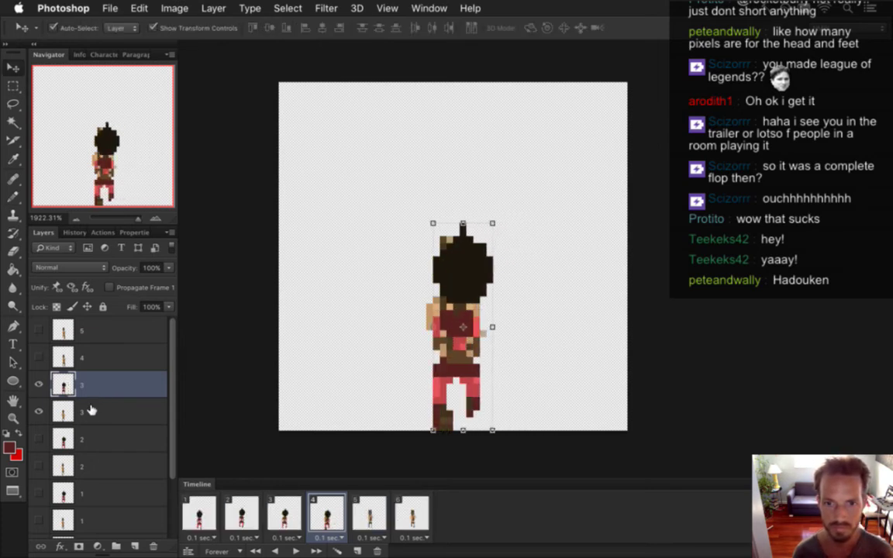
key("m")
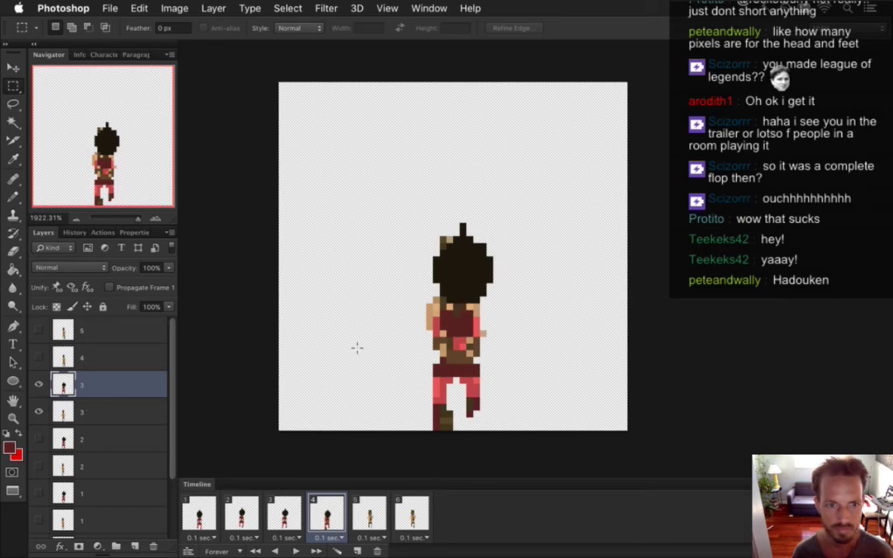
left_click(38, 411)
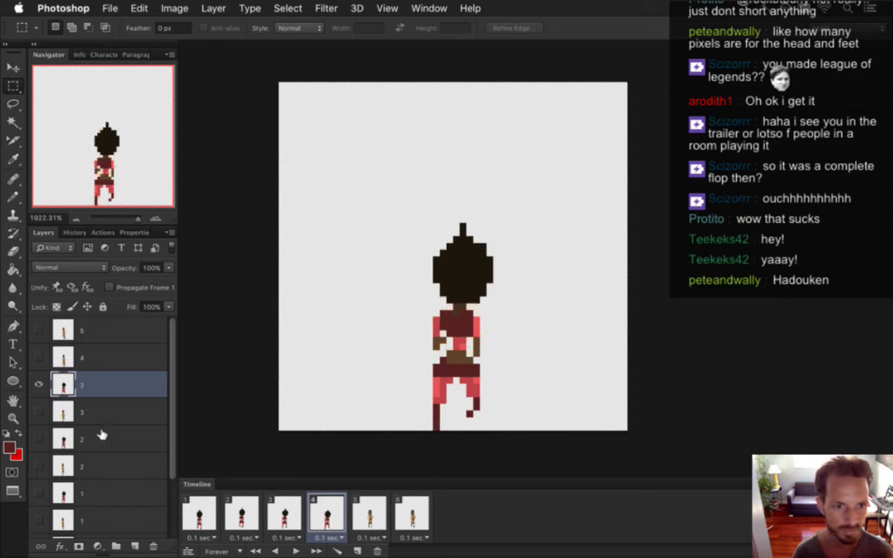
Check Roq's fifth frame, duplicate Velle's layer 0 from the first frame and place the copy directly below Roq's layer 4
left_click(369, 522)
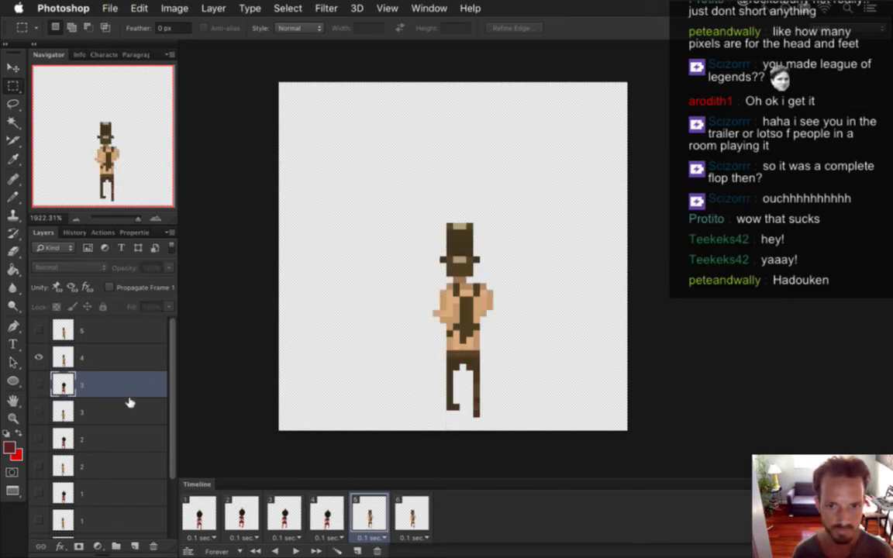
left_click(200, 511)
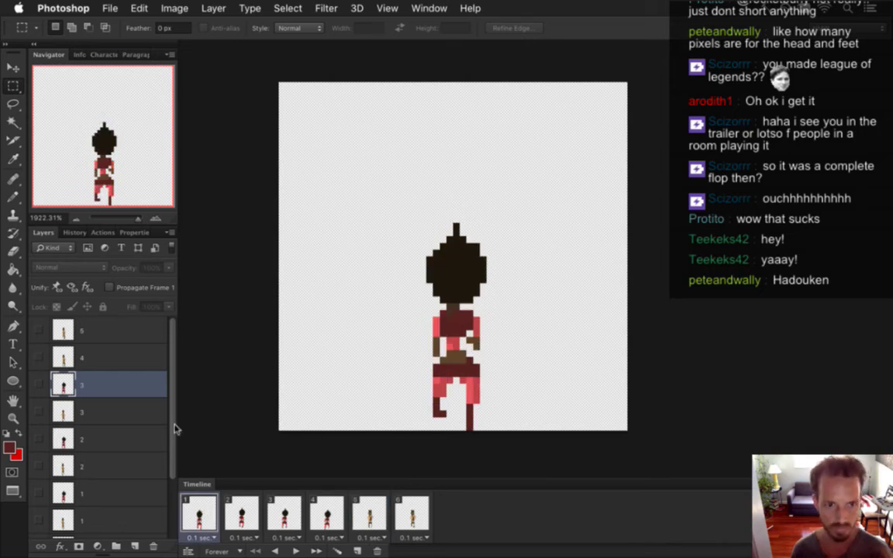
scroll(159, 387, "down", 3)
left_click(137, 464)
key("super+j")
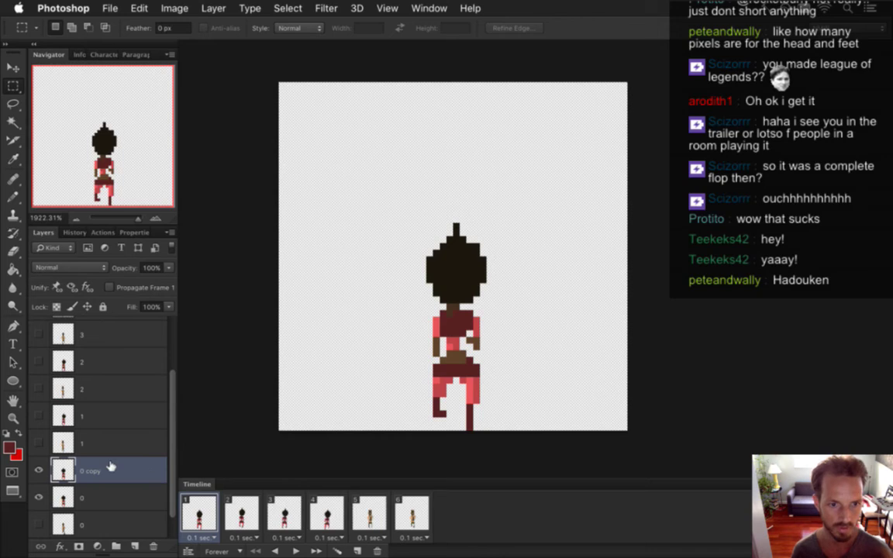
left_click_drag(172, 451, 172, 436)
left_click_drag(88, 491, 88, 355)
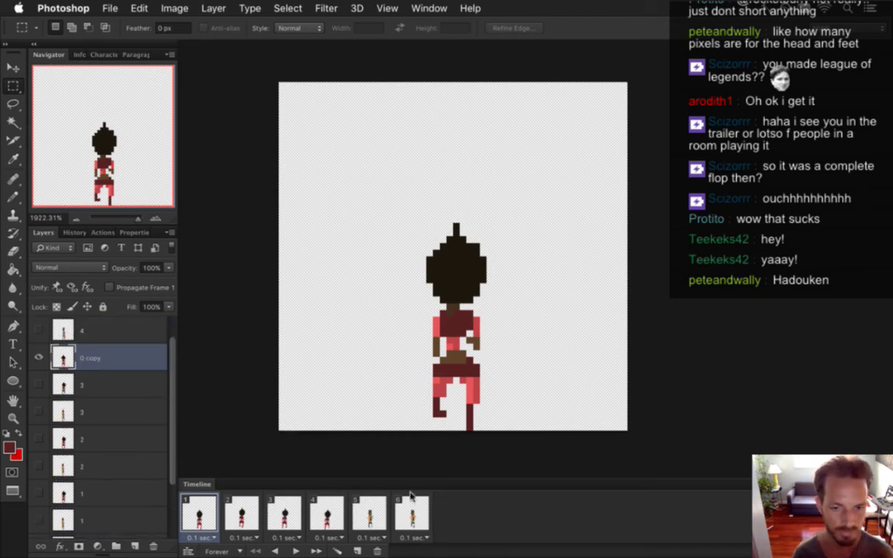
Place Velle's copied layer above Roq's layer 4 in the fifth frame, show it, and rename it as 4
left_click(369, 514)
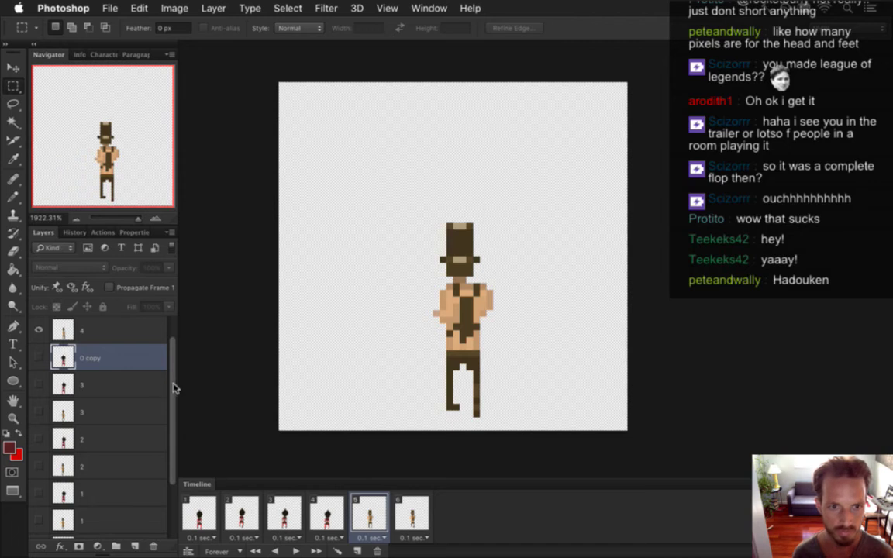
scroll(151, 349, "up", 1)
left_click_drag(66, 383, 80, 357)
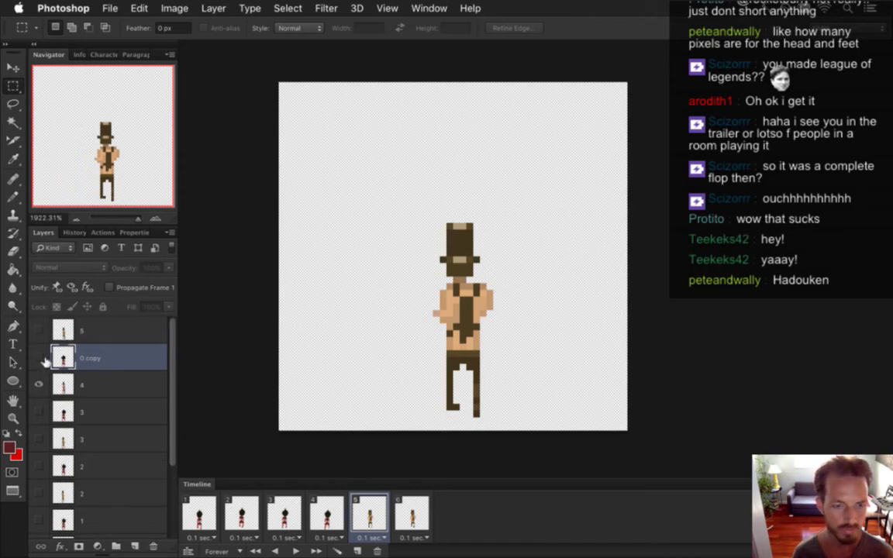
left_click(39, 357)
double_click(93, 357)
type("4")
key("Return")
Move Velle's layer 4 right by 12 pixels and up by 2 pixels so it stands beside Roq
left_click(86, 387)
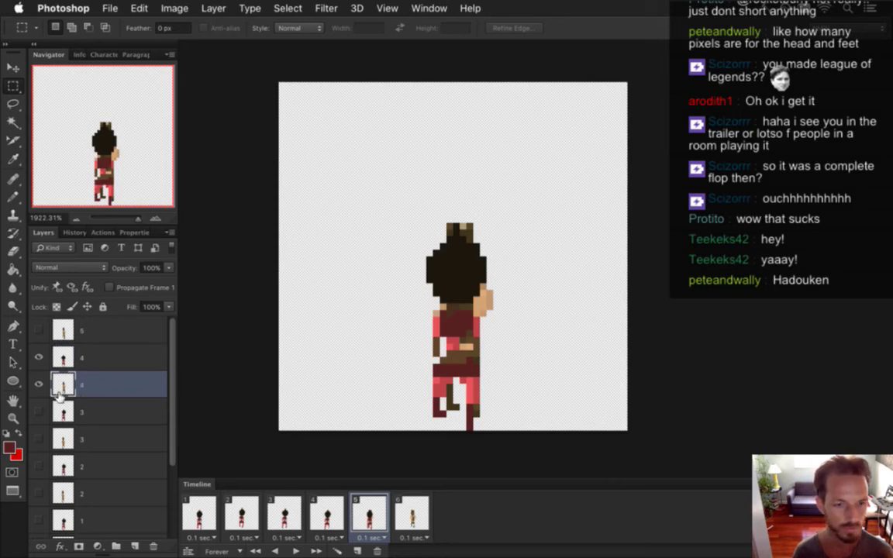
key("v")
key("Up")
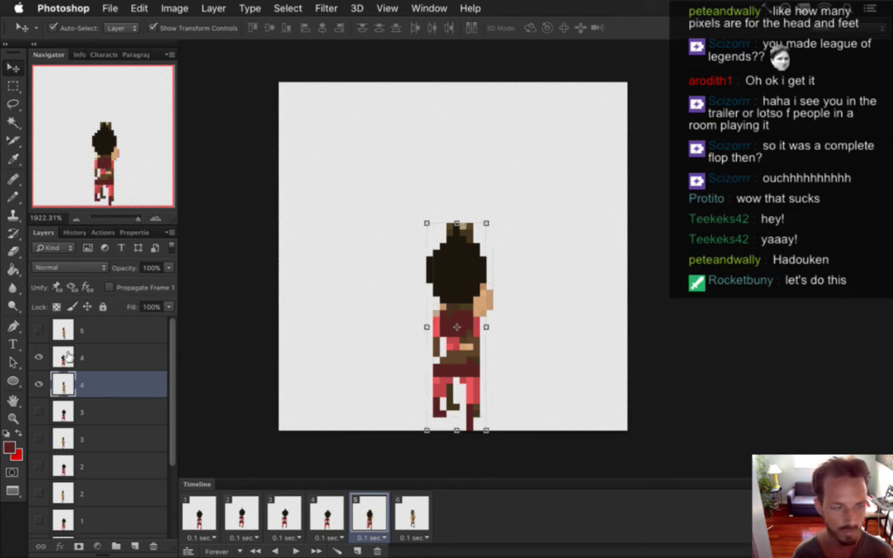
left_click(71, 359)
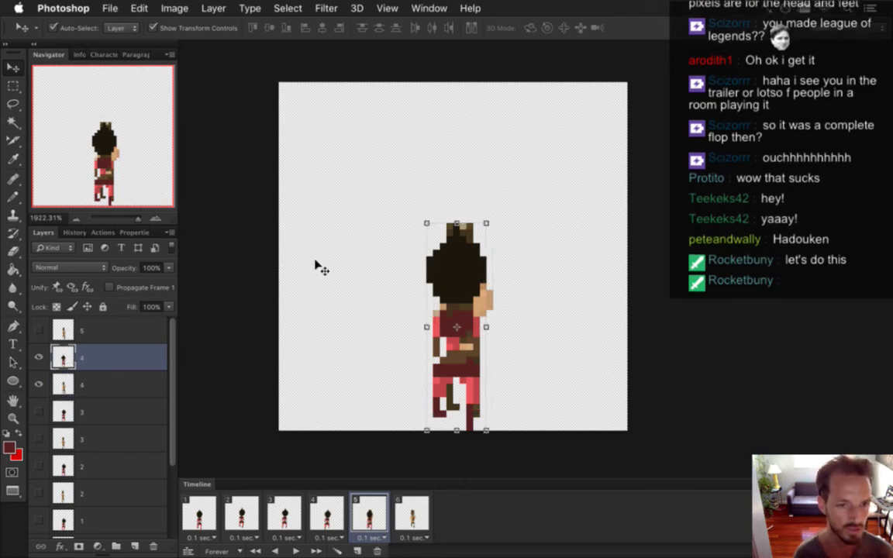
key("Right")
key("Right")
key("Right")
key("Right")
key("Right")
key("Right")
key("Right")
key("Right")
key("Right")
key("Right")
key("Right")
key("Right")
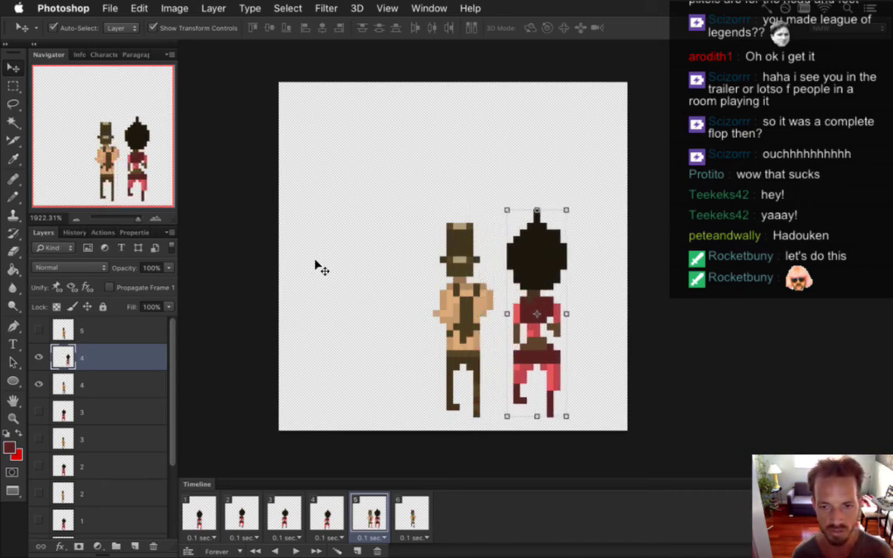
Shorten Velle's left lower leg by one pixel in the fifth frame and redraw its dark maroon toe
key("m")
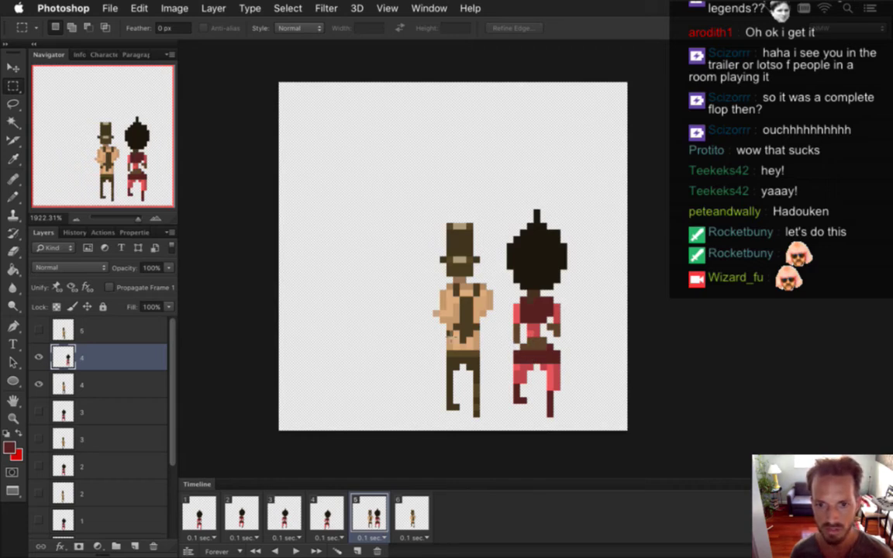
key("i")
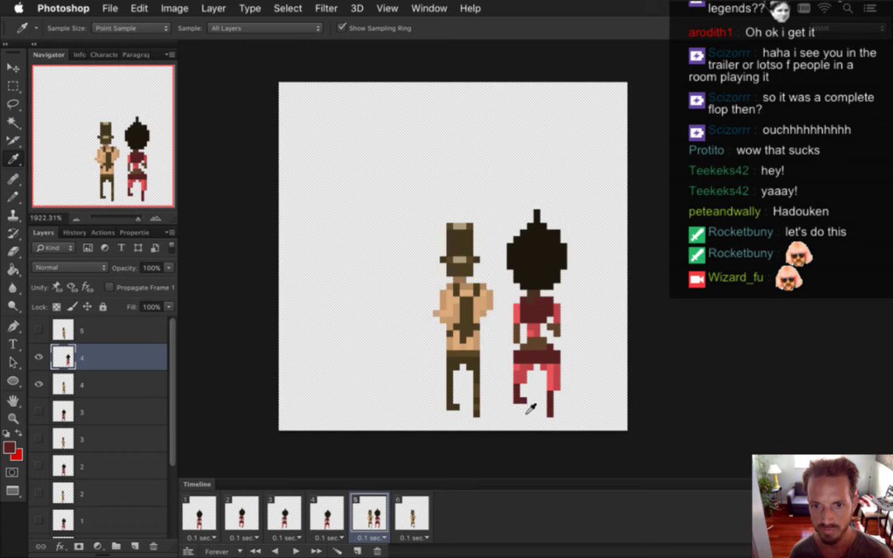
key("e")
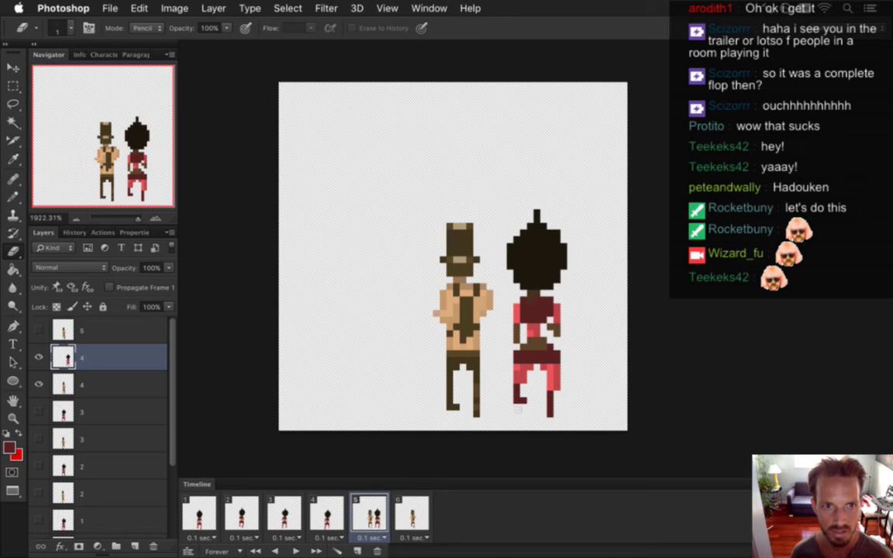
key("i")
key("b")
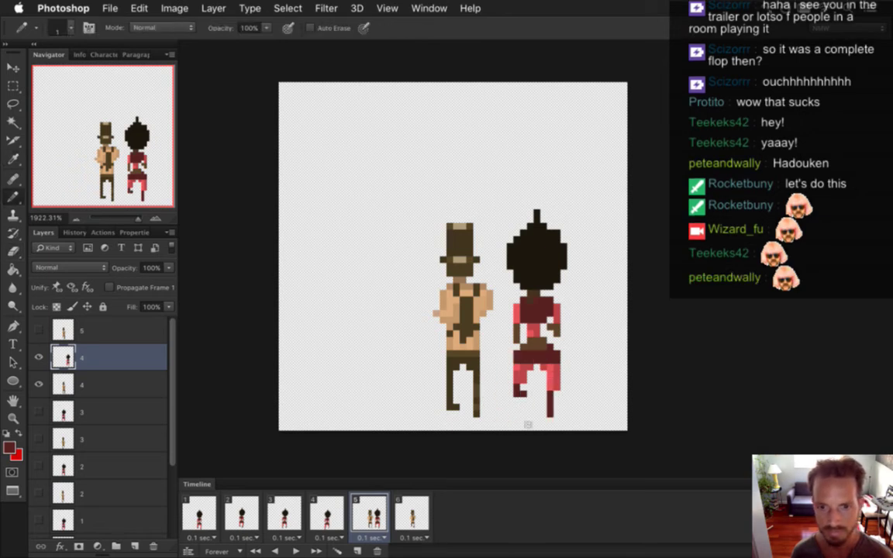
key("super+z")
key("super+z")
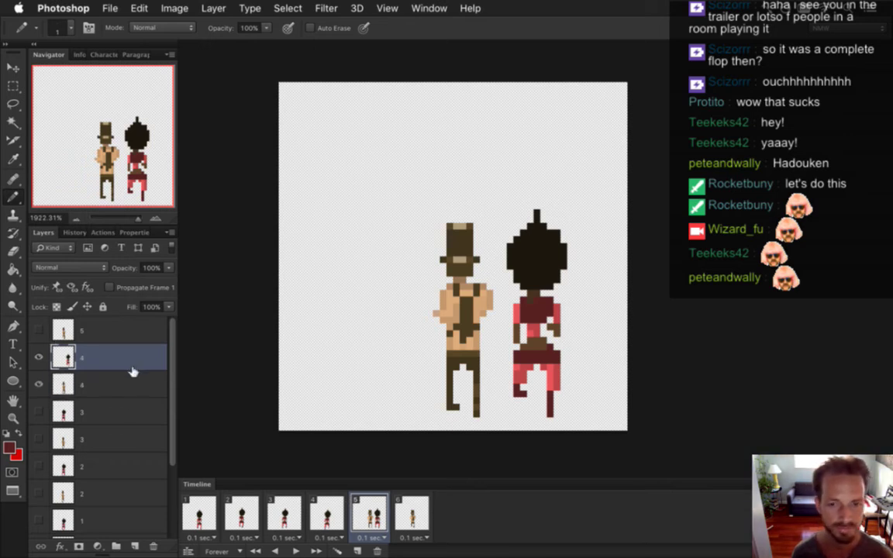
Move Velle's layer 4 left by 11 pixels over Roq's position and hide Roq's layer 4
key("v")
key("Left")
key("Left")
key("Left")
key("Left")
key("Left")
key("Left")
key("Left")
key("Left")
key("Left")
key("Left")
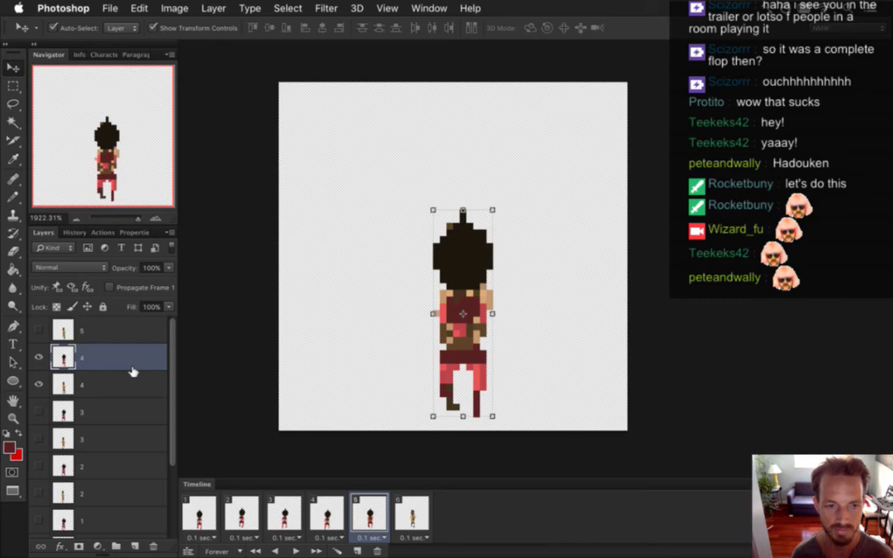
left_click(105, 383)
left_click(38, 385)
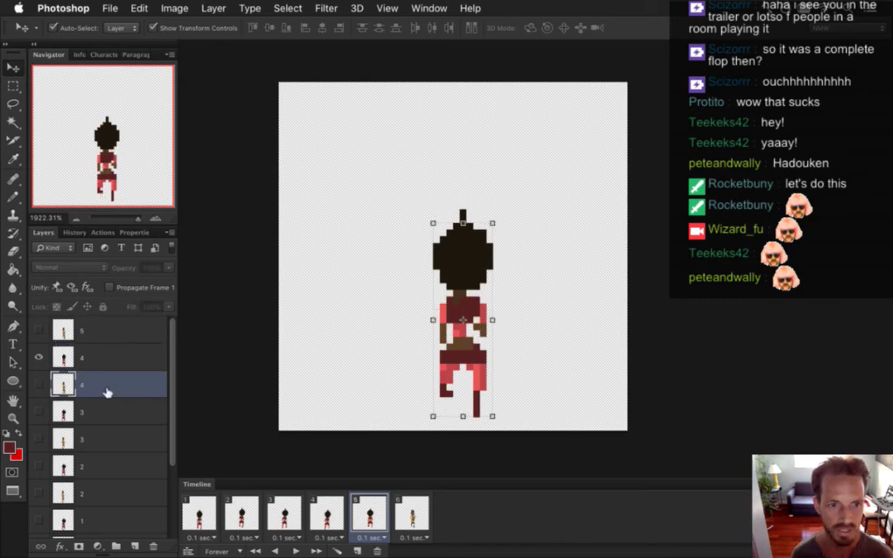
Compare the neighbouring frames, then duplicate Velle's layer 4 in the sixth frame and place the copy above Roq's layer 5
left_click(326, 514)
left_click(411, 514)
left_click(368, 514)
left_click(411, 514)
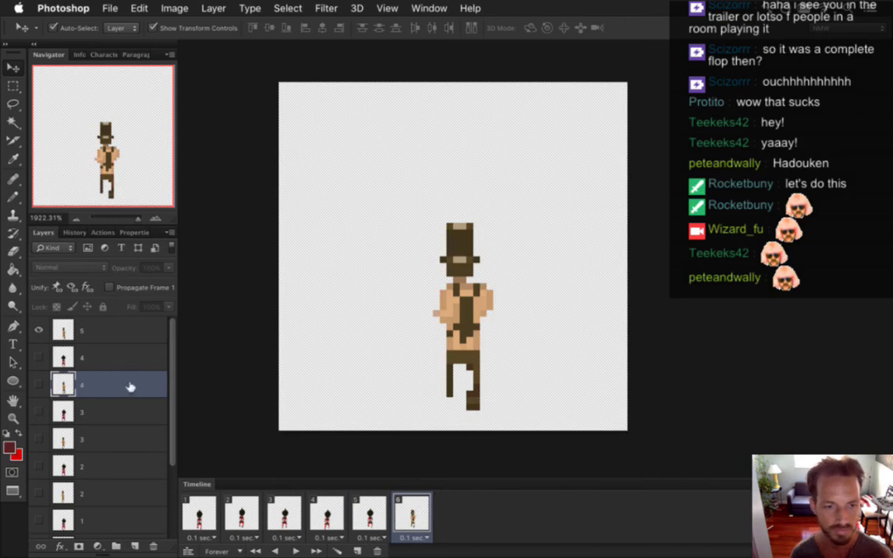
left_click(122, 358)
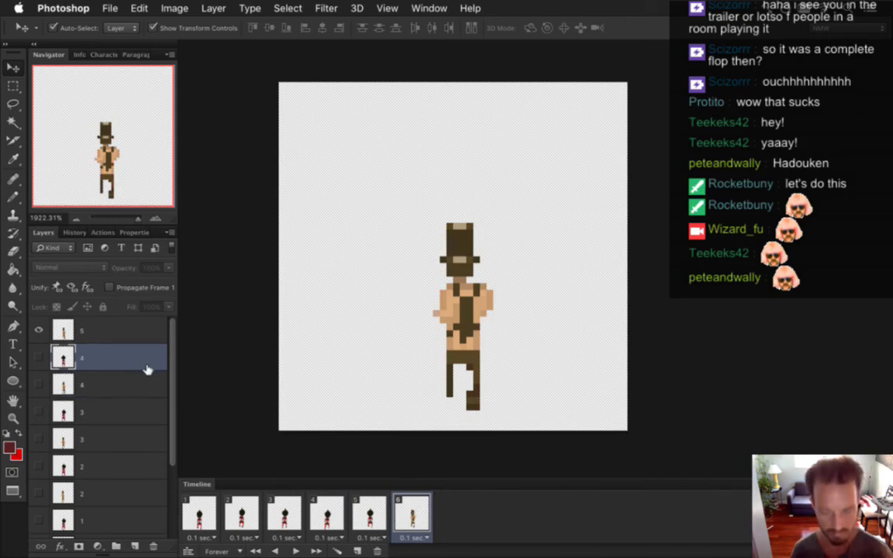
left_click_drag(101, 358, 92, 332)
double_click(92, 332)
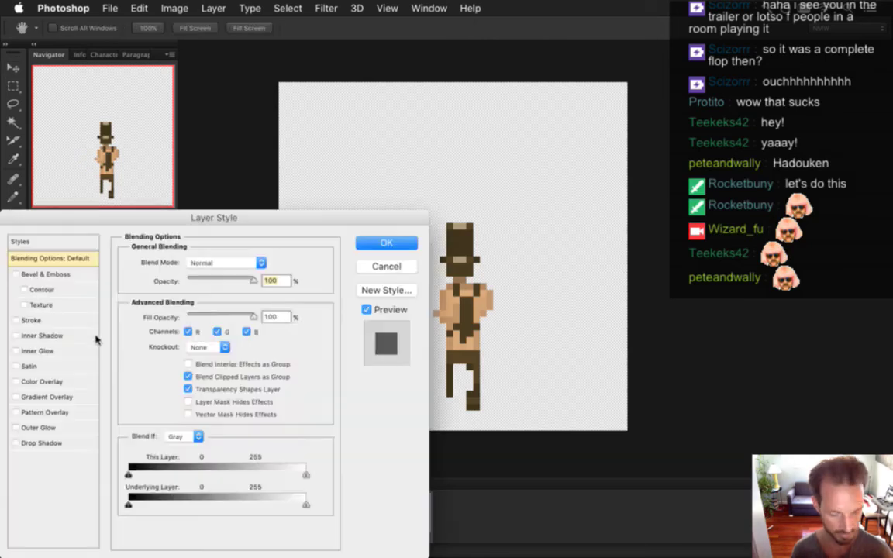
left_click(95, 334)
key("Escape")
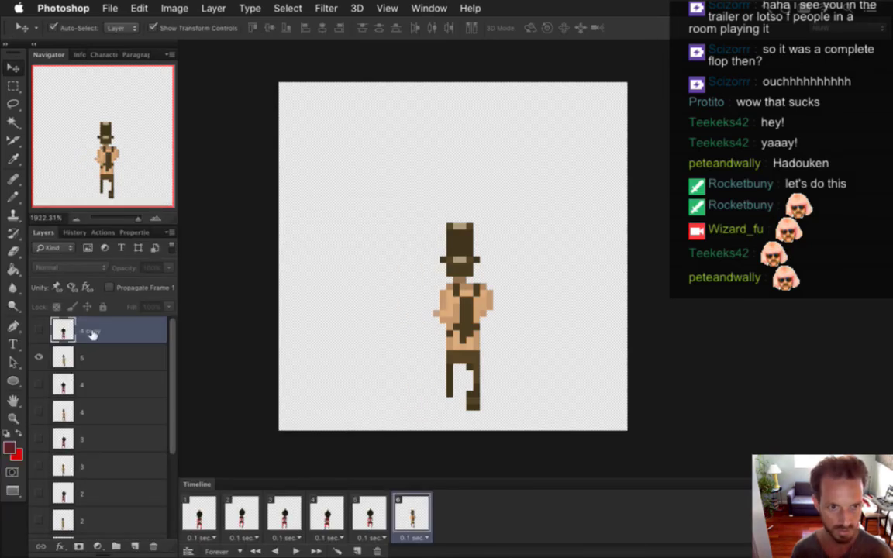
double_click(117, 331)
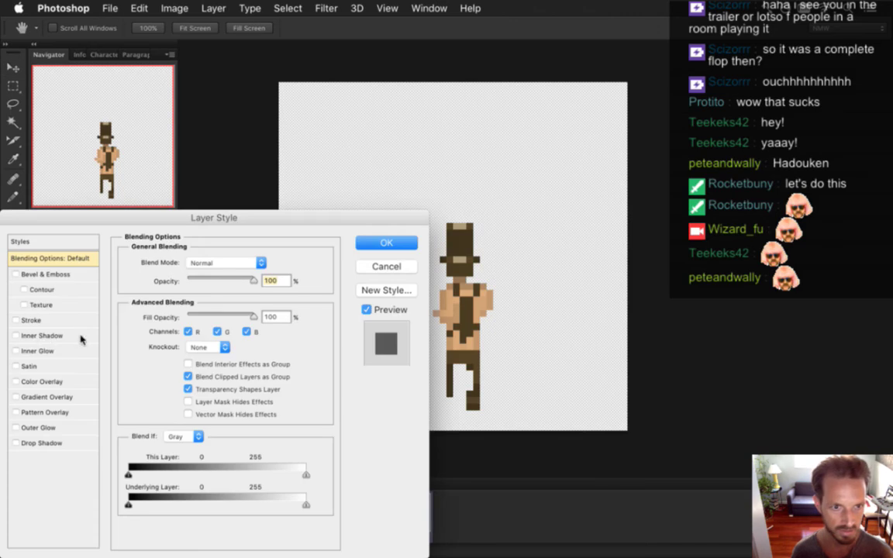
key("Escape")
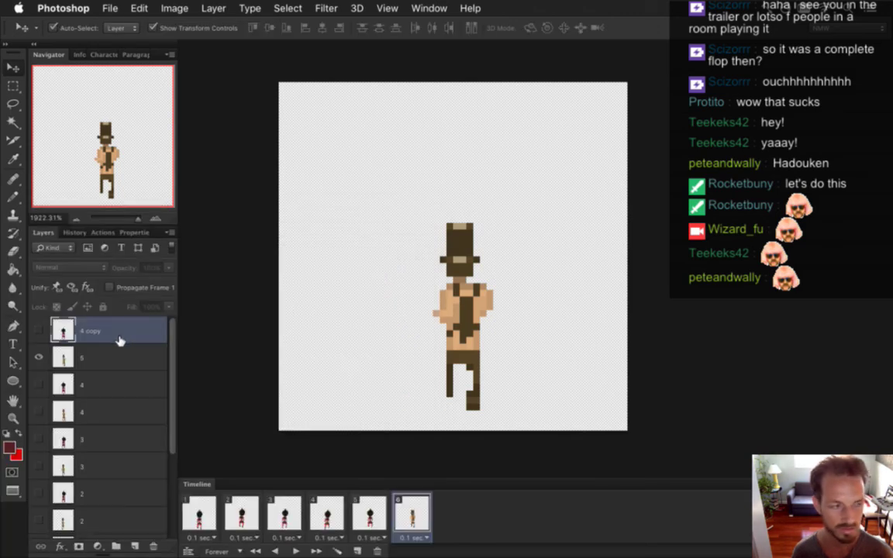
Show Velle's copied layer in the sixth frame and move it right by 11 pixels and up by 3 pixels beside Roq
left_click(39, 330)
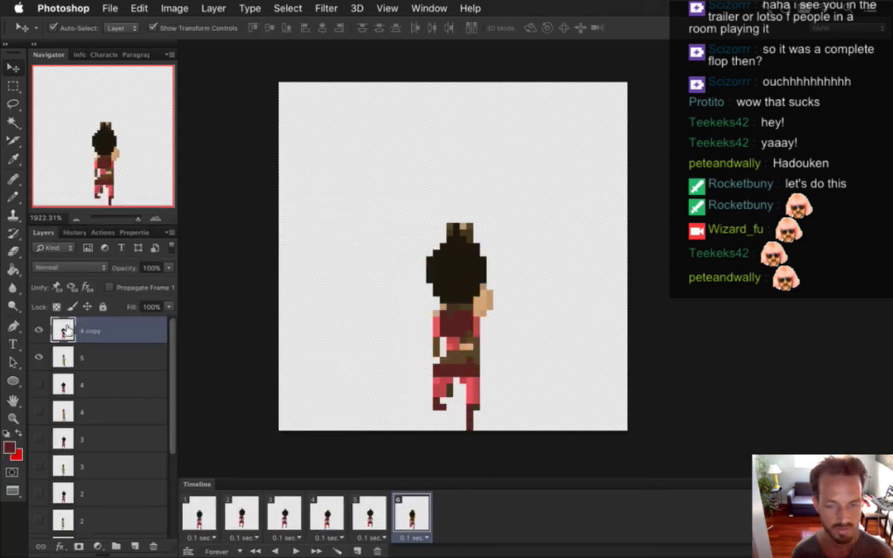
key("Right")
key("Right")
key("Right")
key("Right")
key("Right")
key("Right")
key("Right")
key("Right")
key("Right")
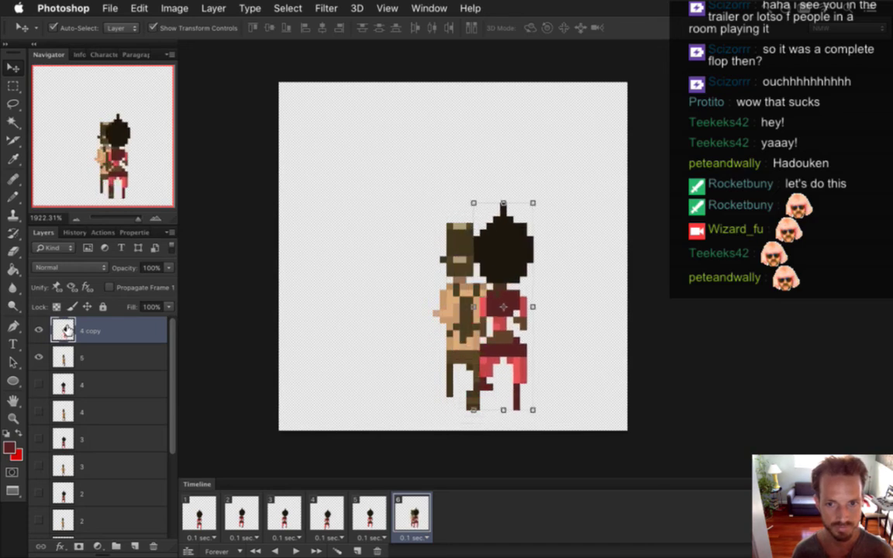
key("Right")
key("Right")
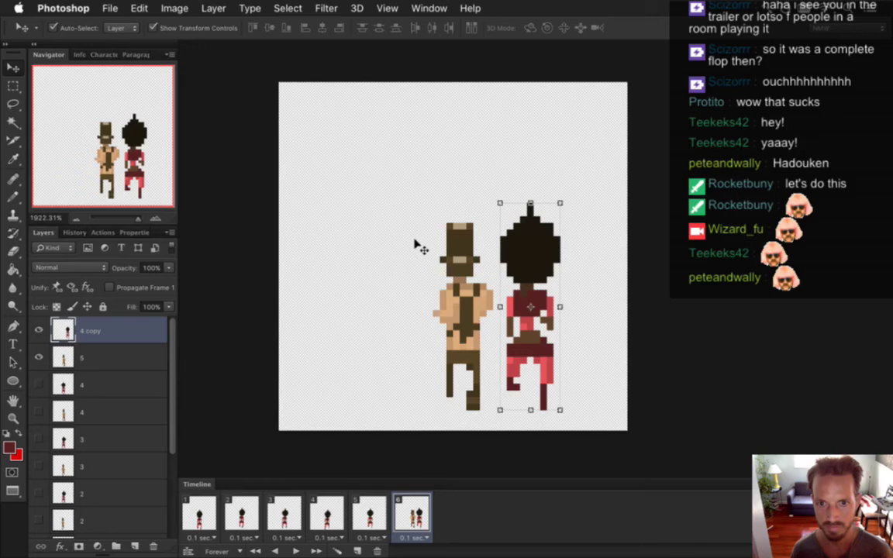
Erase the toe pixel from Velle's raised left foot in the sixth frame
key("m")
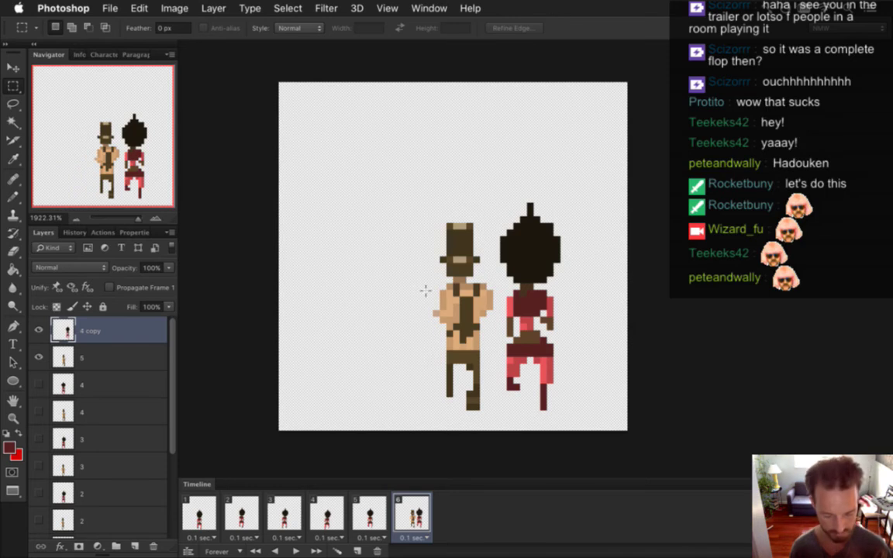
key("i")
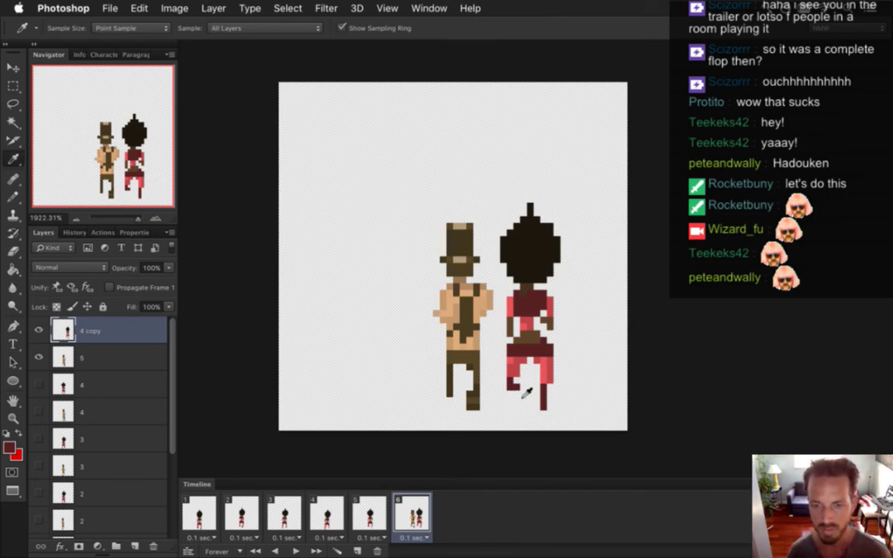
left_click(515, 390)
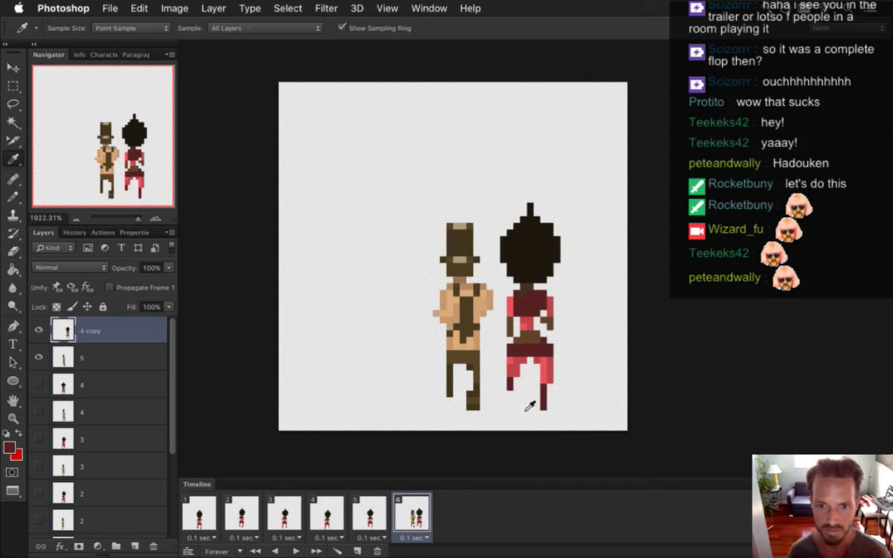
key("b")
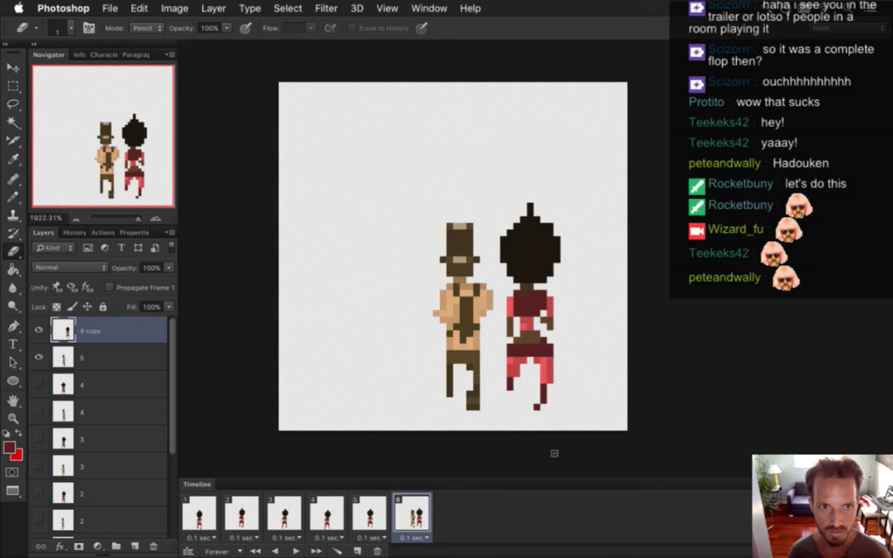
key("b")
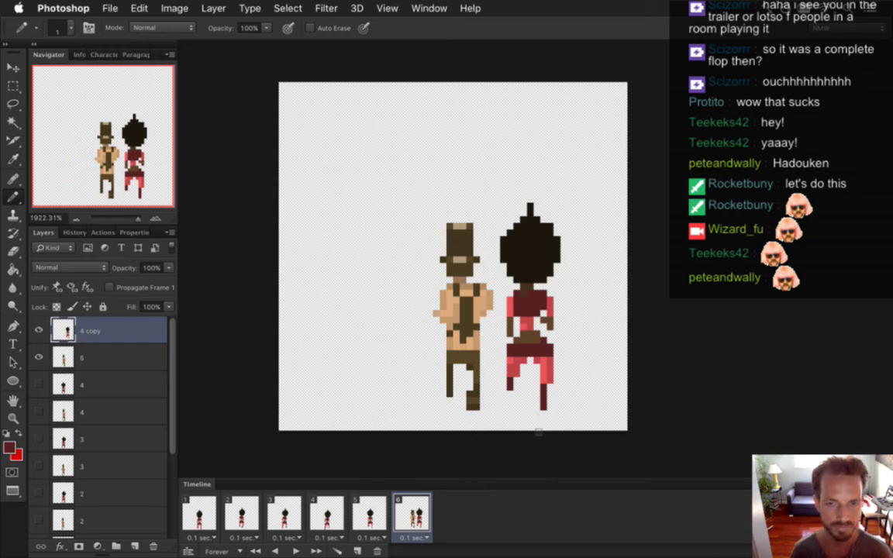
Move Velle's copied layer left by 9 pixels over Roq's position in the sixth frame and hide Roq's layer 5
key("v")
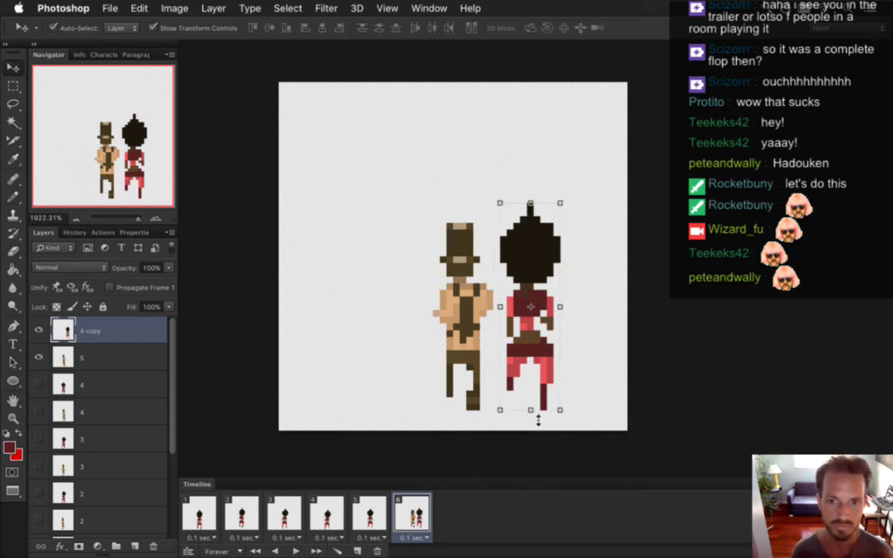
key("Left")
key("Left")
key("Left")
key("Left")
key("Left")
key("Left")
key("Left")
key("Left")
key("Left")
key("Left")
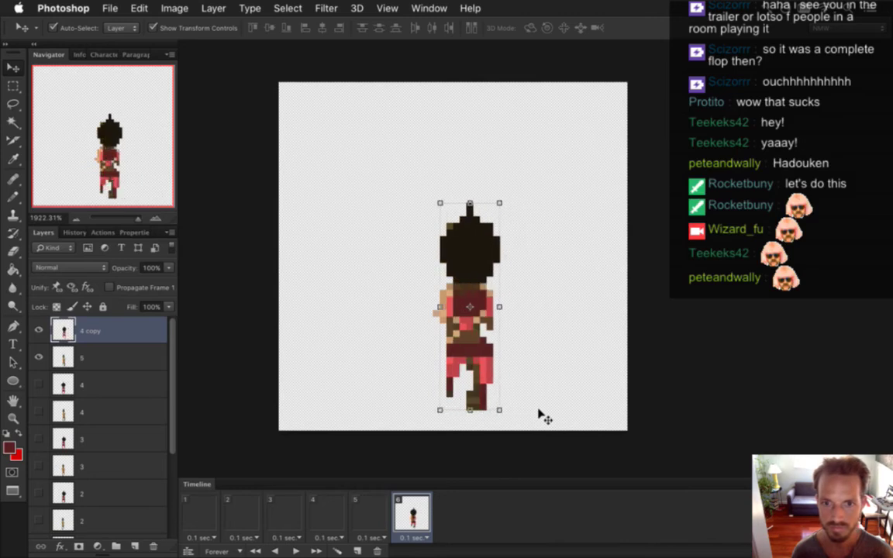
key("Right")
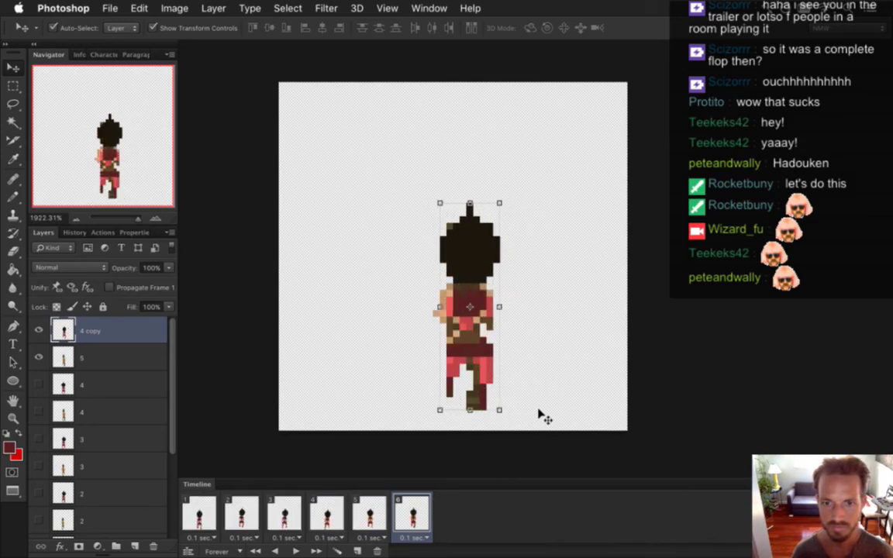
key("m")
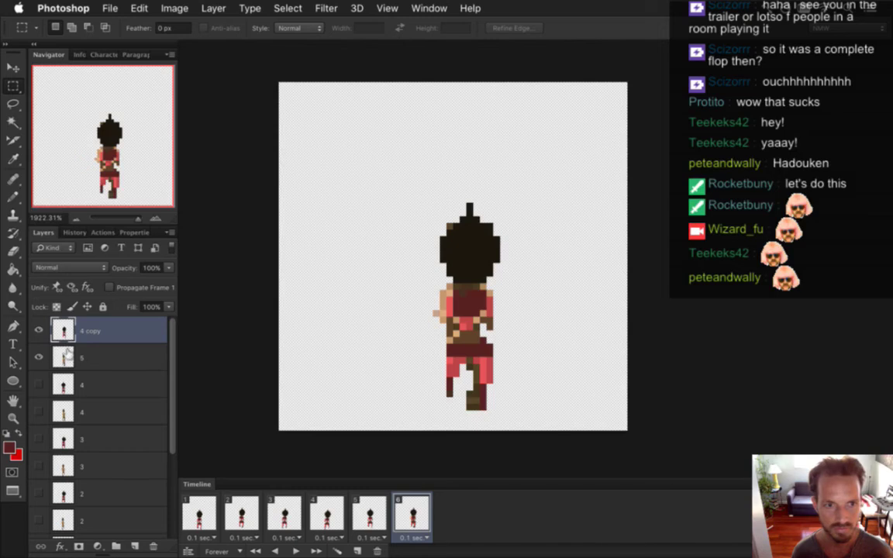
left_click(39, 357)
Play Velle's run animation from the first frame to check the motion, then stop it and return to the first frame
left_click(199, 513)
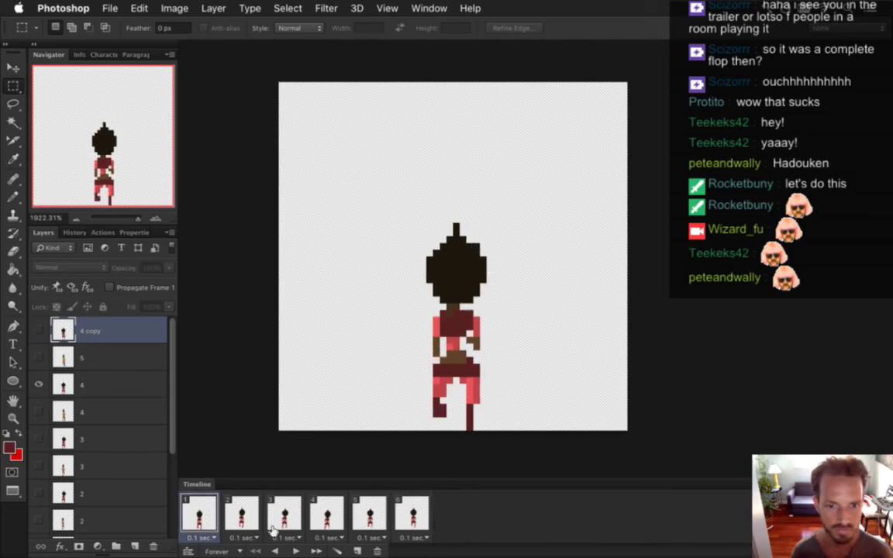
left_click(295, 550)
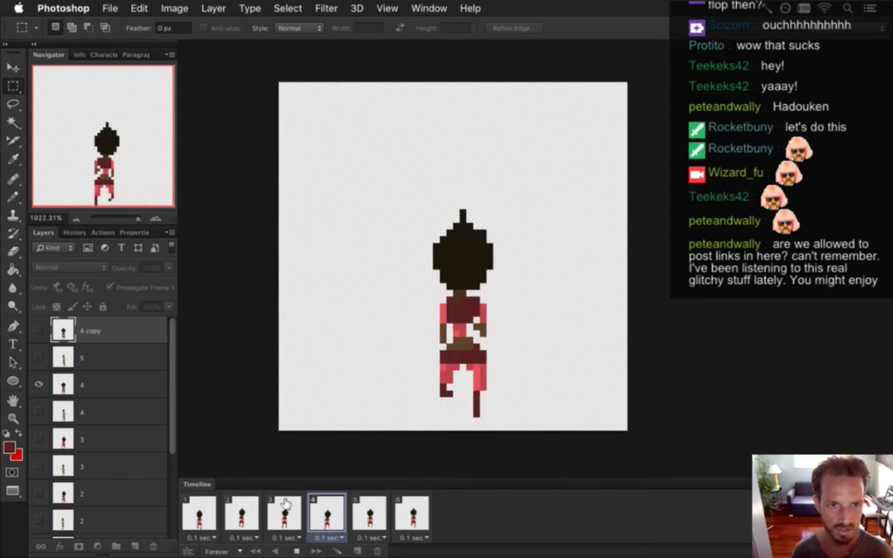
left_click(299, 549)
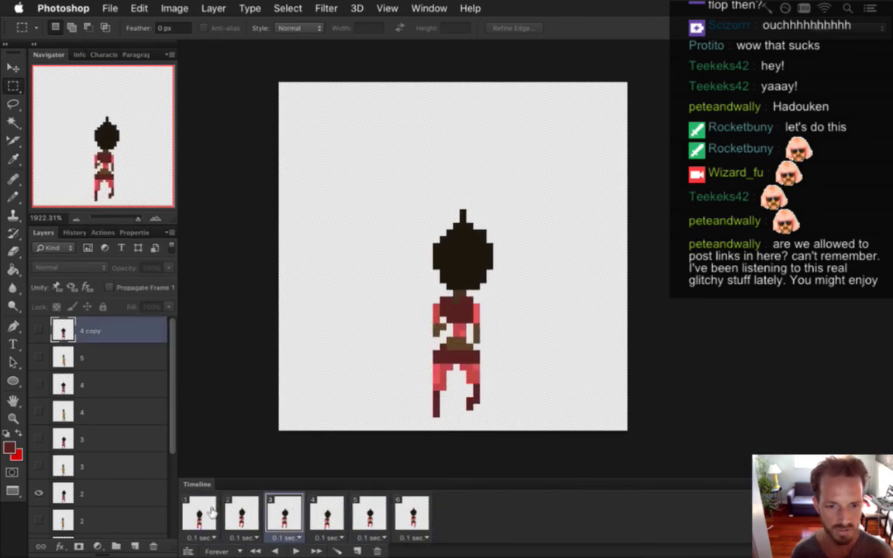
left_click(204, 512)
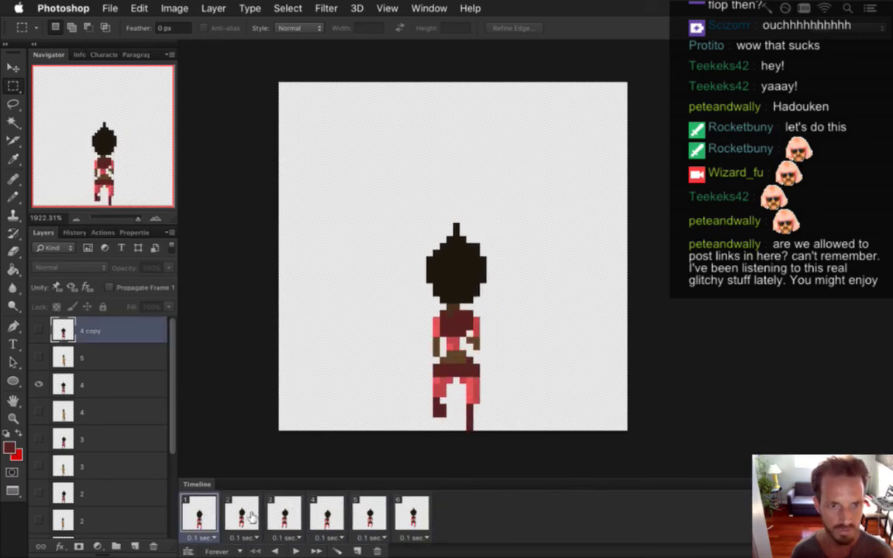
Step through the first five frames to compare Velle's position from pose to pose
left_click(242, 513)
left_click(200, 513)
left_click(242, 515)
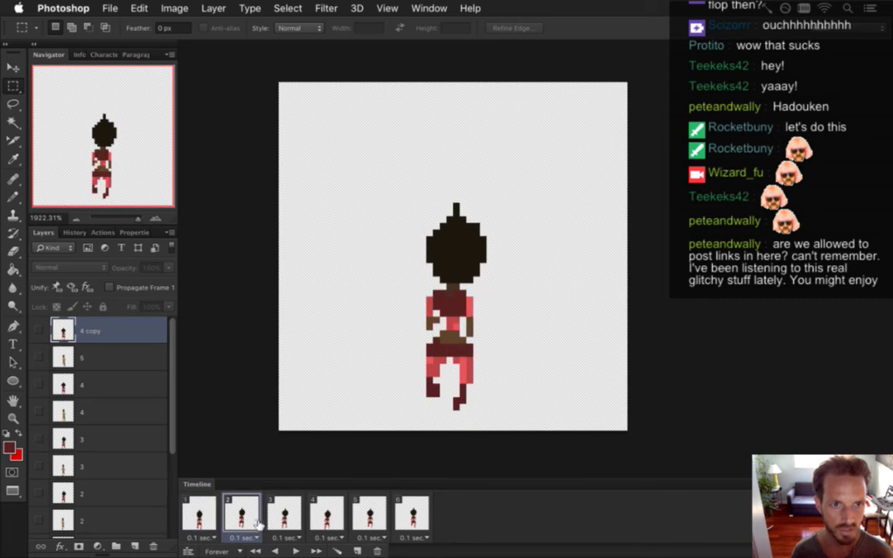
left_click(274, 519)
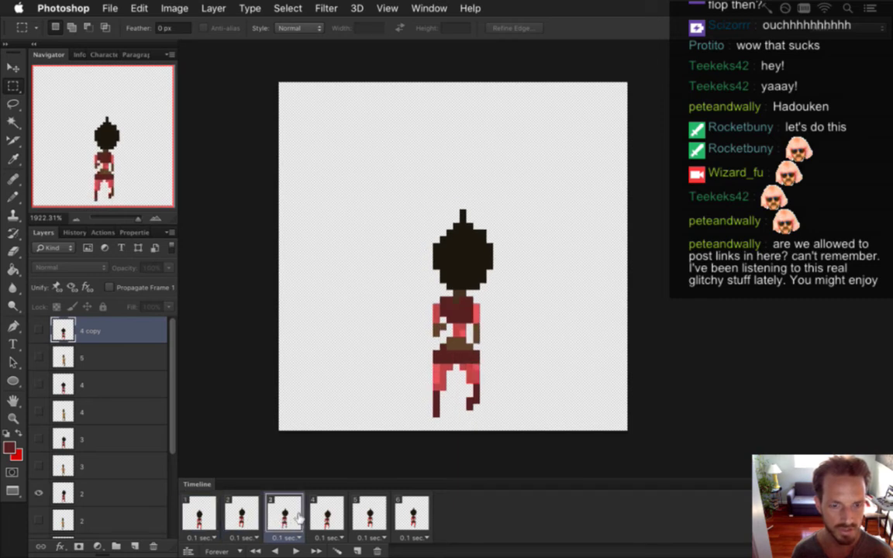
left_click(328, 518)
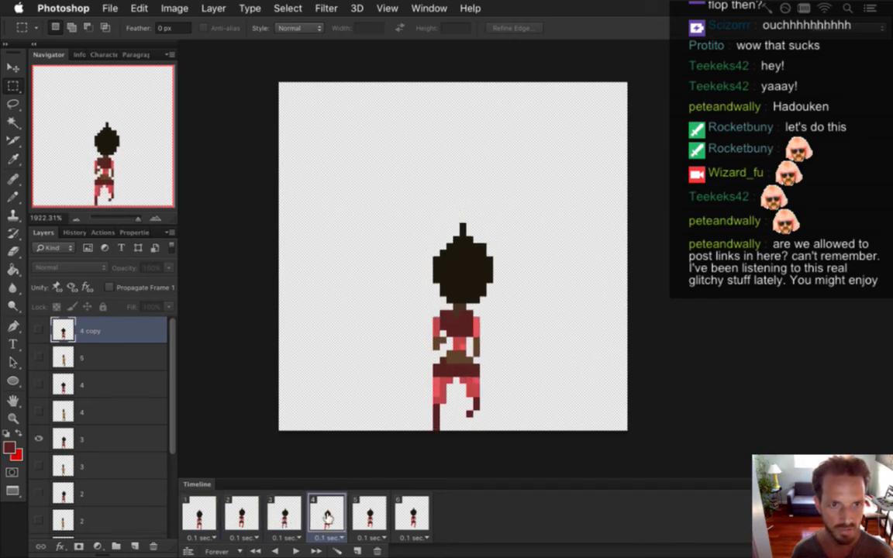
left_click(369, 516)
Compare the fifth and sixth frames and move Velle's 4 copy layer left by 1 pixel in the sixth frame
left_click(410, 515)
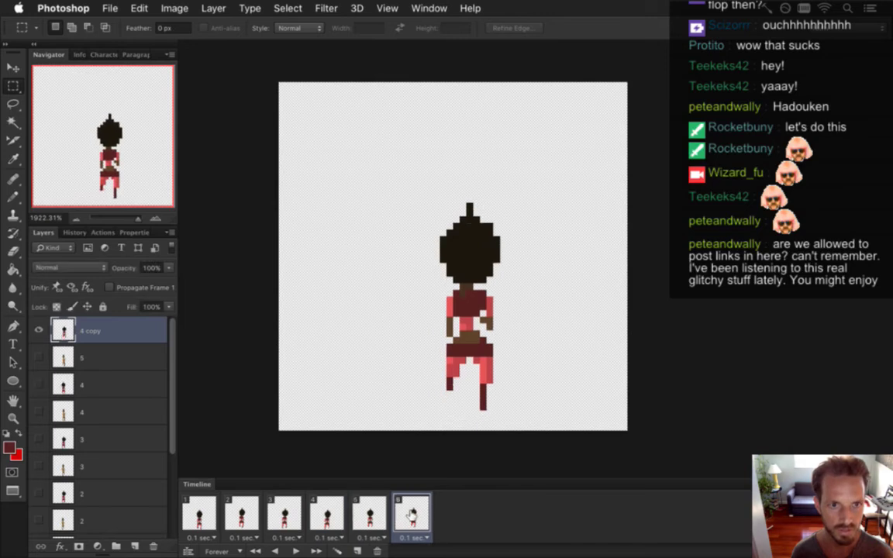
left_click(369, 515)
left_click(411, 515)
key("ctrl+t")
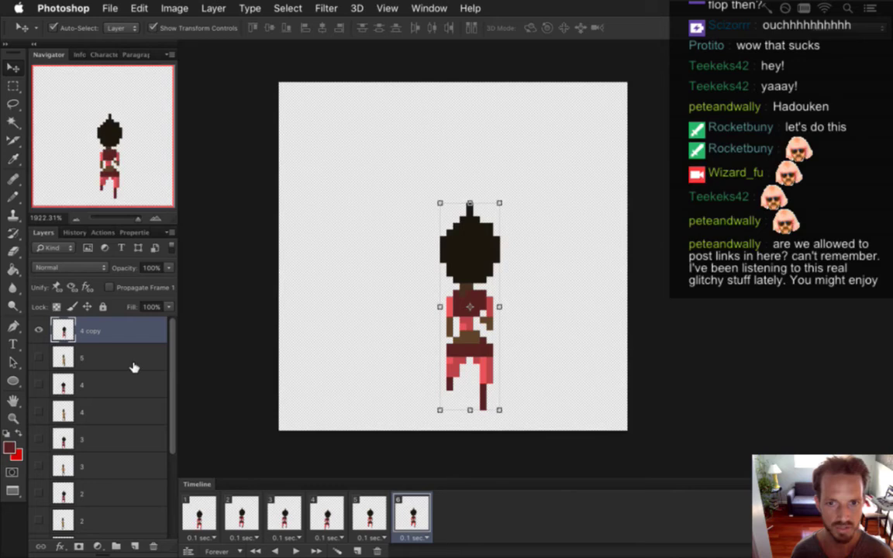
key("Left")
key("Return")
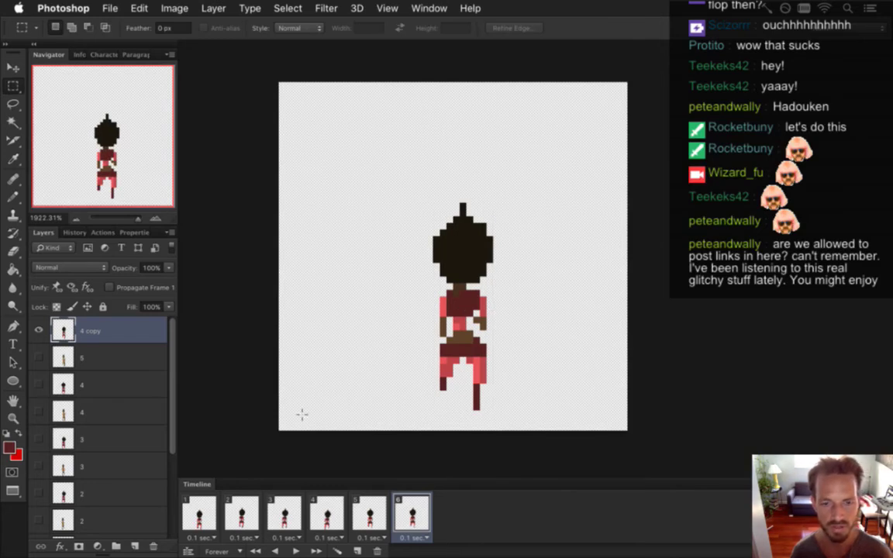
Play Velle's run animation from the first frame to check the sixth frame's alignment, and stop it
left_click(199, 513)
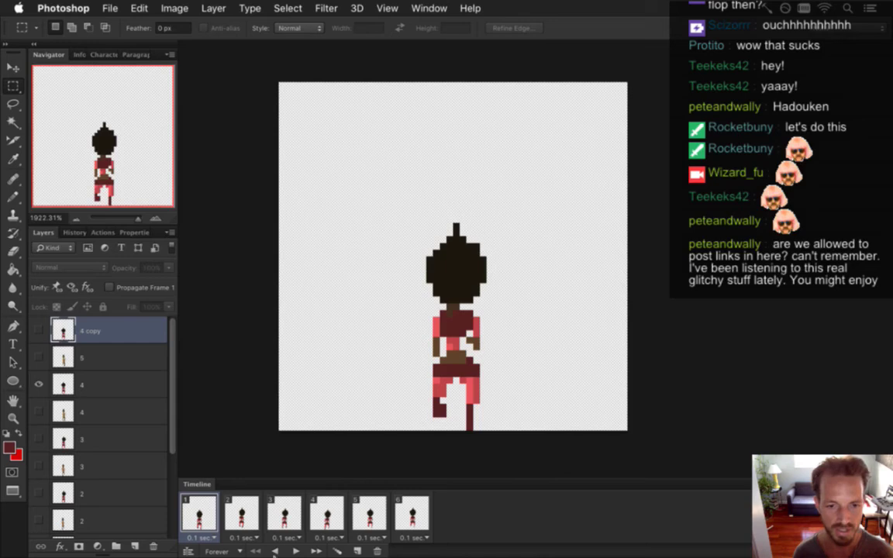
key("space")
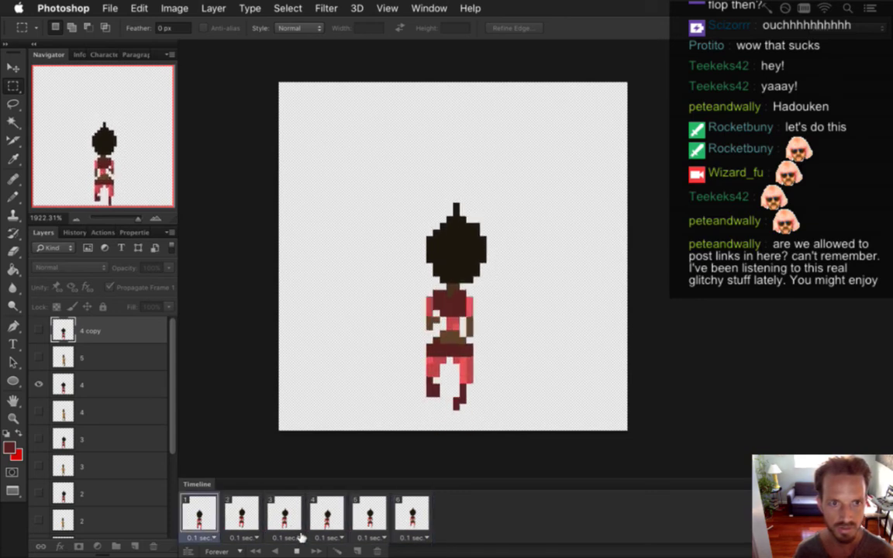
left_click(296, 551)
Compare the first three frames and move Velle's layer 1 right by 1 pixel in the second frame
left_click(247, 515)
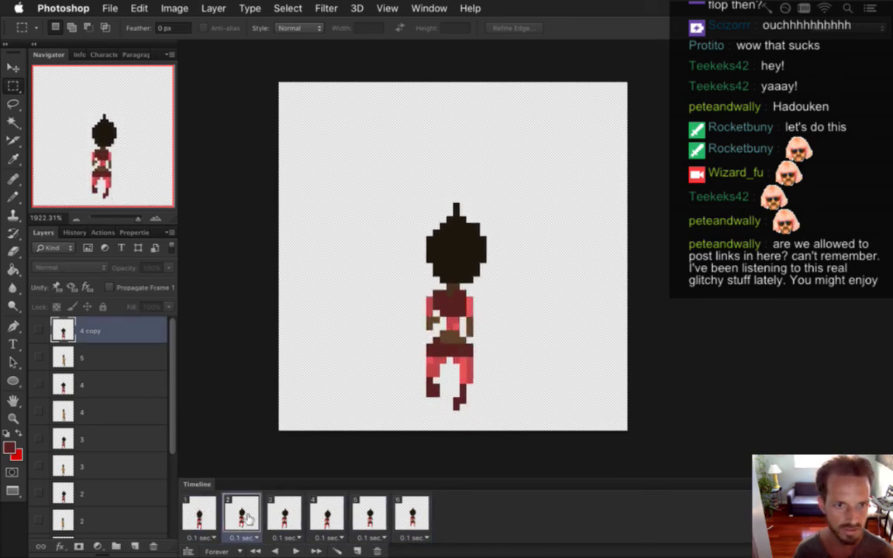
left_click(199, 517)
left_click(292, 524)
left_click(256, 521)
scroll(164, 429, "down", 5)
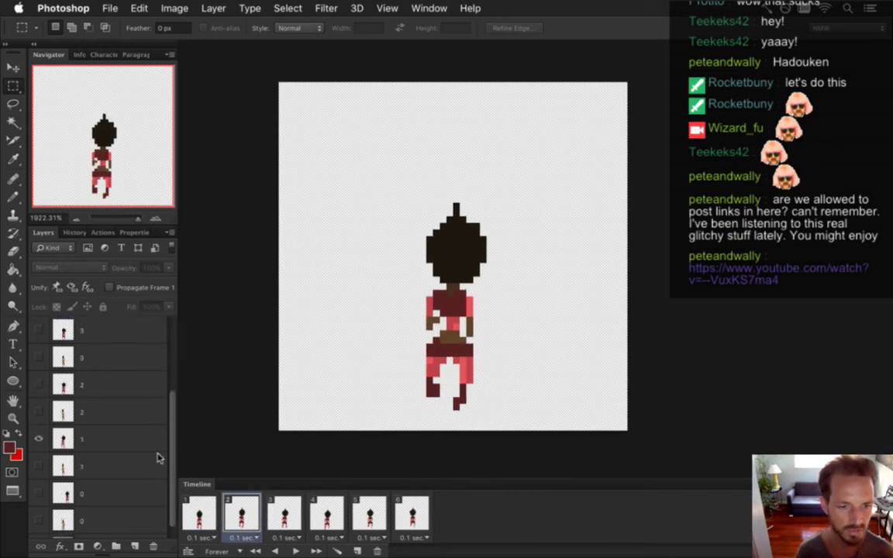
left_click(99, 407)
key("v")
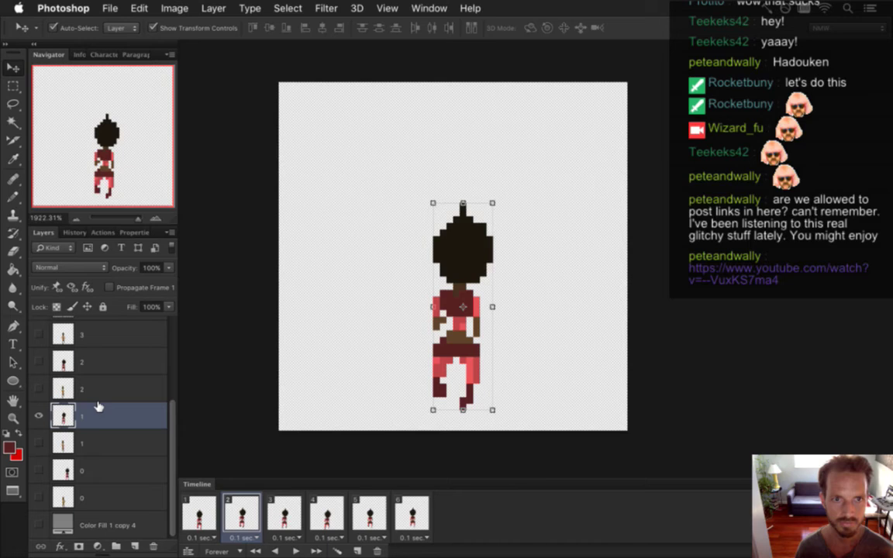
key("m")
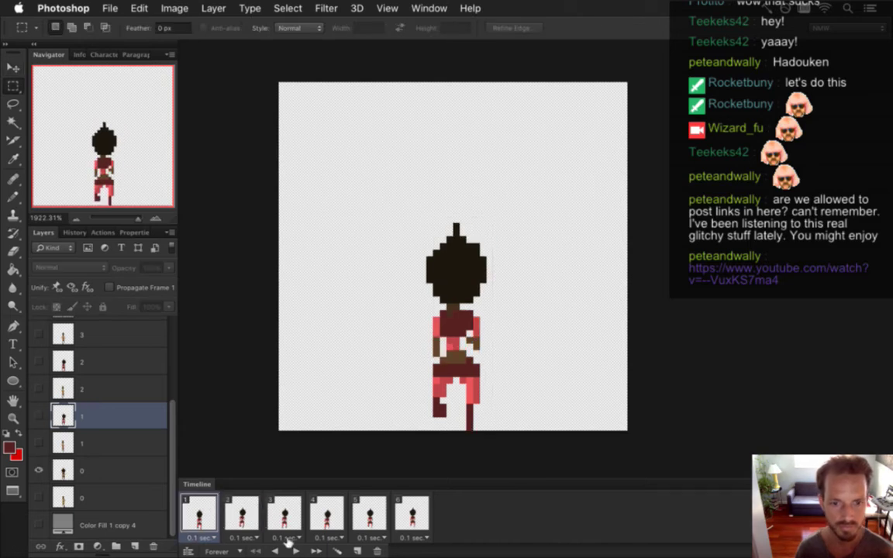
Play the run animation again to check the second frame's alignment, stop it and return to the first frame
left_click(295, 550)
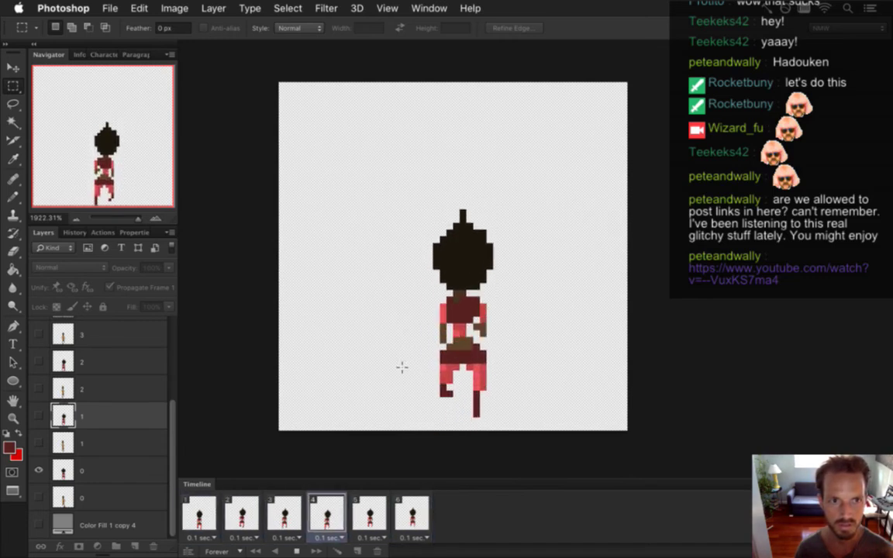
key("space")
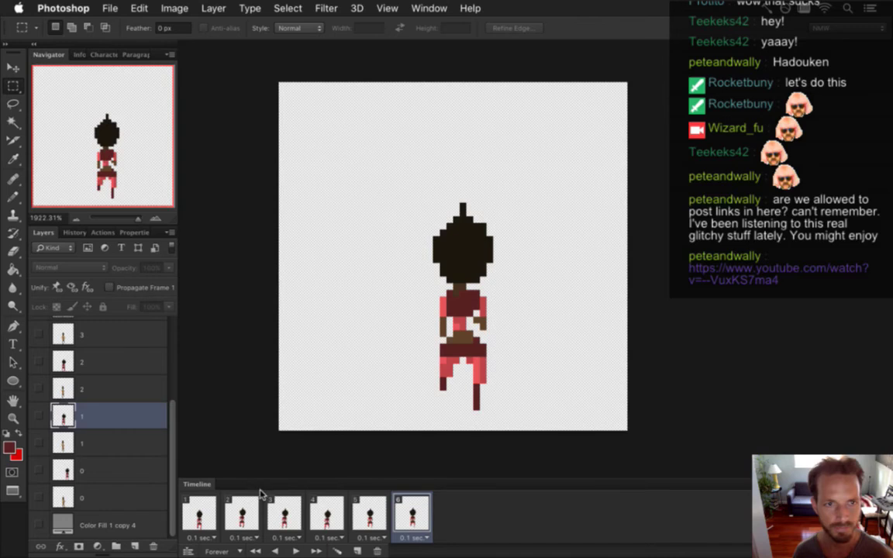
left_click(208, 509)
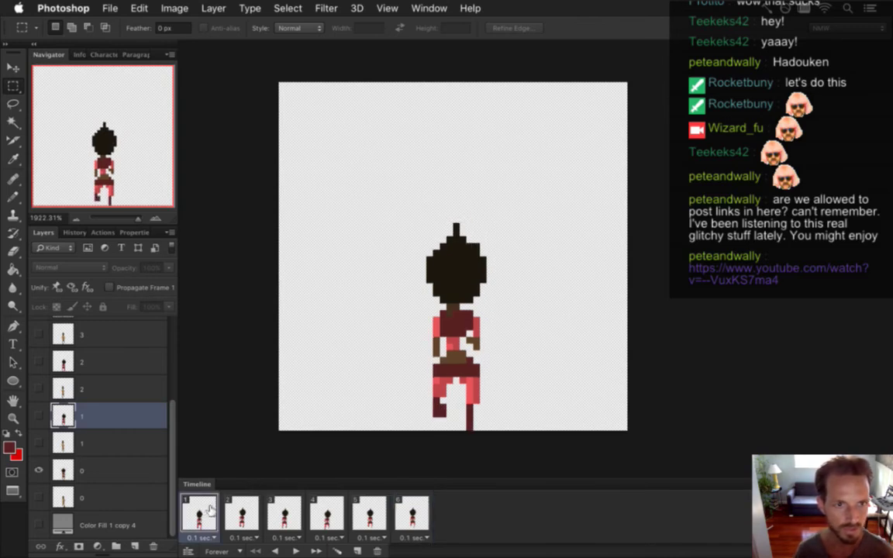
Flip back and forth between the first three frames to compare Velle's head and hair tip
left_click(248, 515)
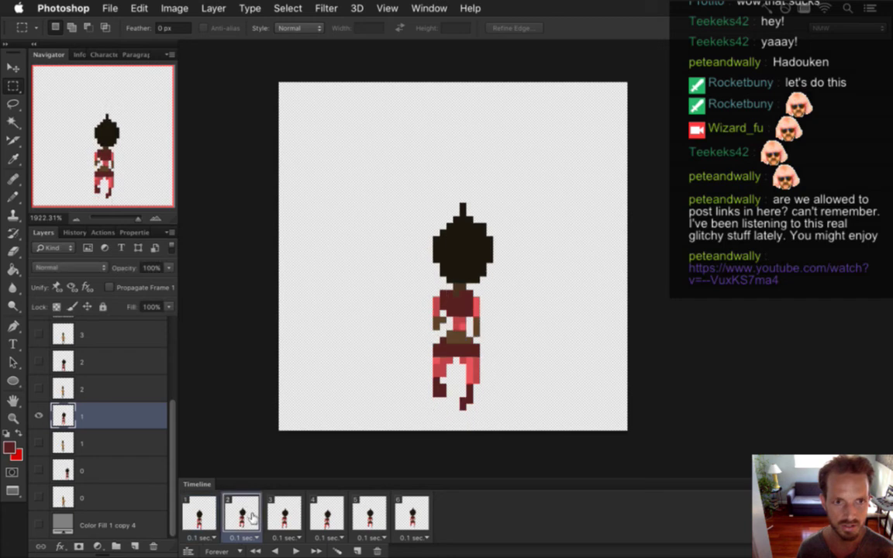
left_click(200, 514)
left_click(241, 515)
left_click(282, 520)
left_click(242, 515)
left_click(200, 515)
Move the tip of Velle's hair right by 1 pixel on layer 1 in the second frame and deselect it
left_click(245, 518)
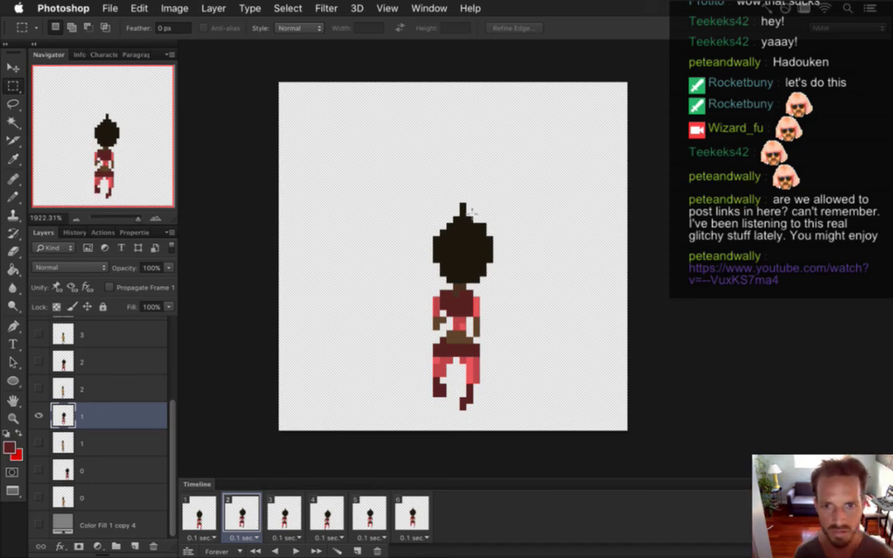
left_click_drag(454, 222, 479, 203)
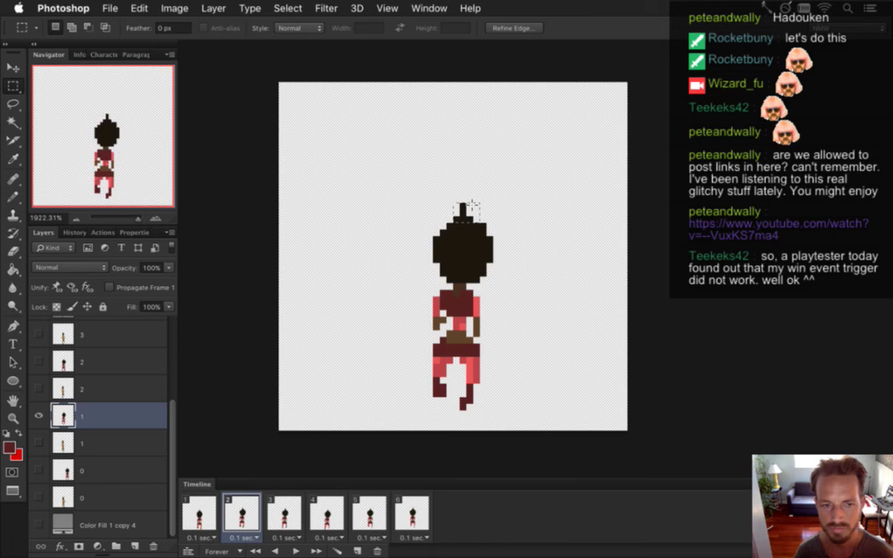
key("v")
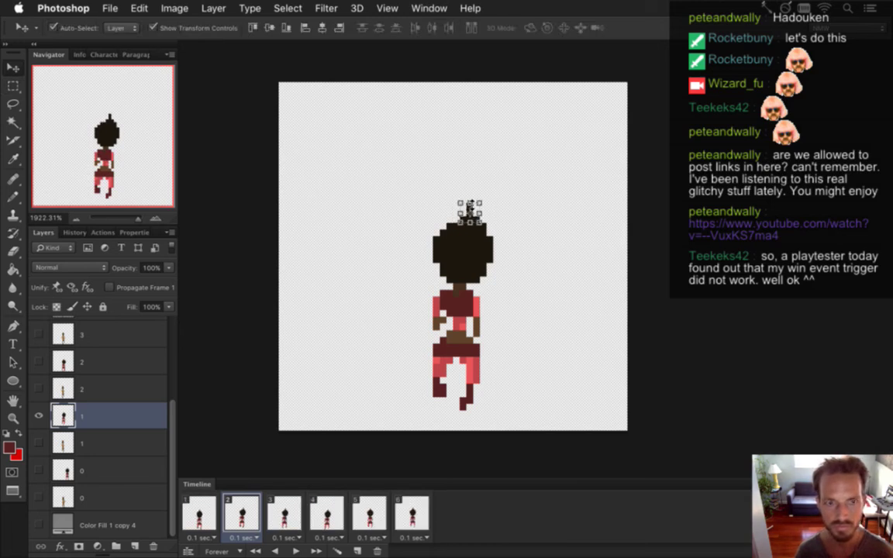
key("m")
left_click(348, 372)
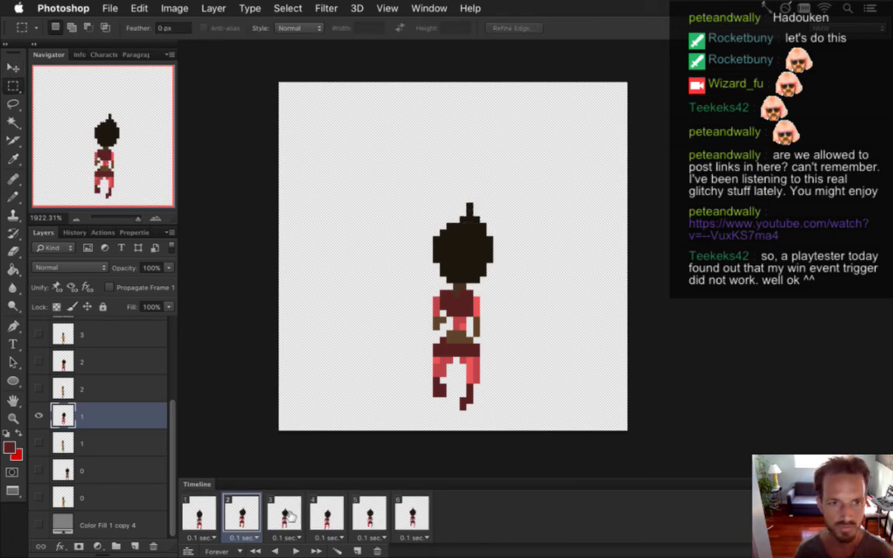
Move the tip of Velle's hair right by 1 pixel on her layer 2 in the third frame and deselect it
left_click(292, 511)
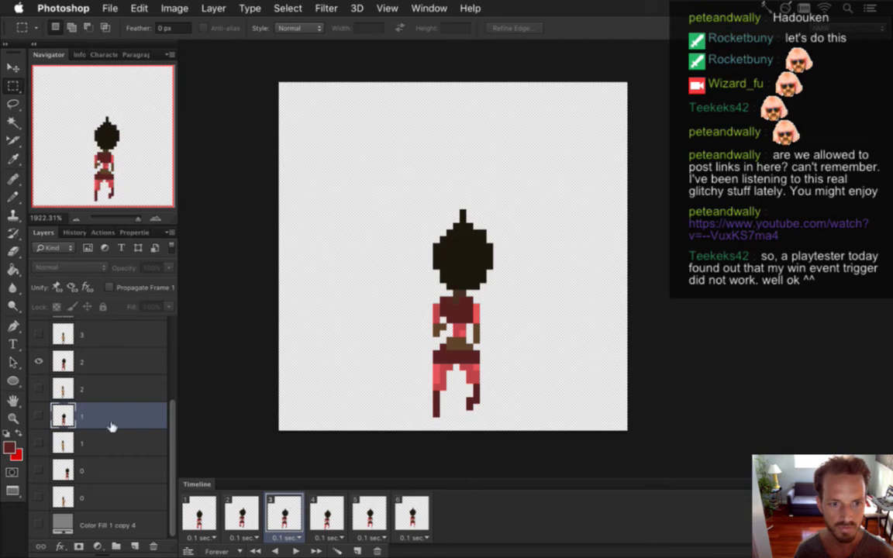
left_click(93, 361)
left_click_drag(446, 204, 474, 231)
left_click_drag(411, 194, 419, 194)
key("super+d")
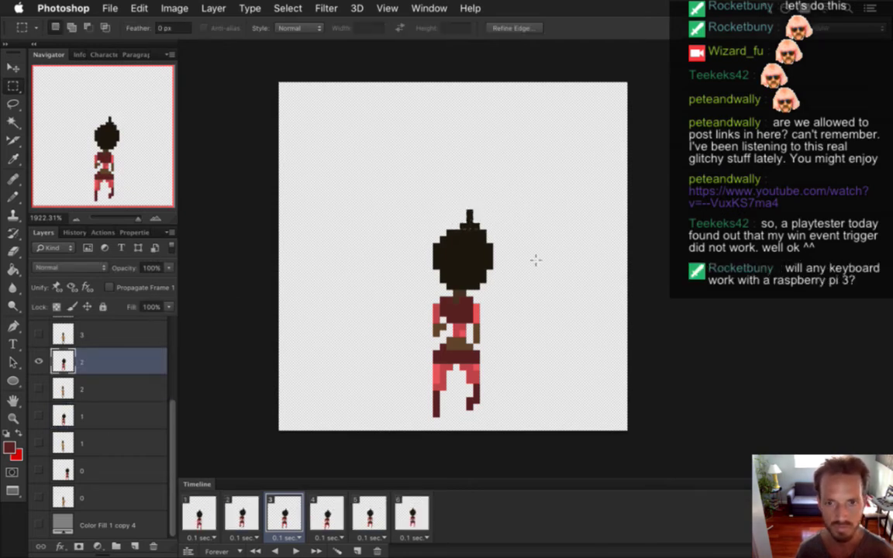
key("super+d")
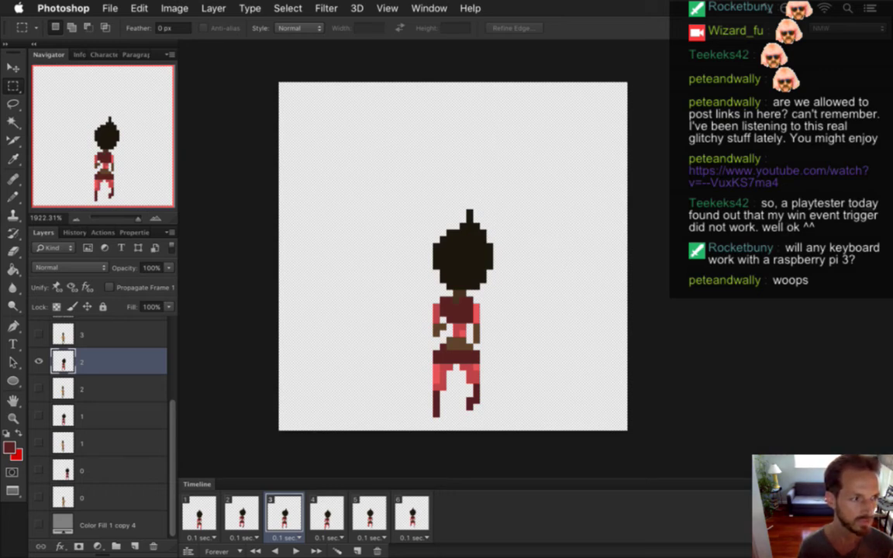
Read the bookmarked Wizard Fu Twitch Chat in a new Safari window, close it and switch back to Photoshop
mouse_move(891, 209)
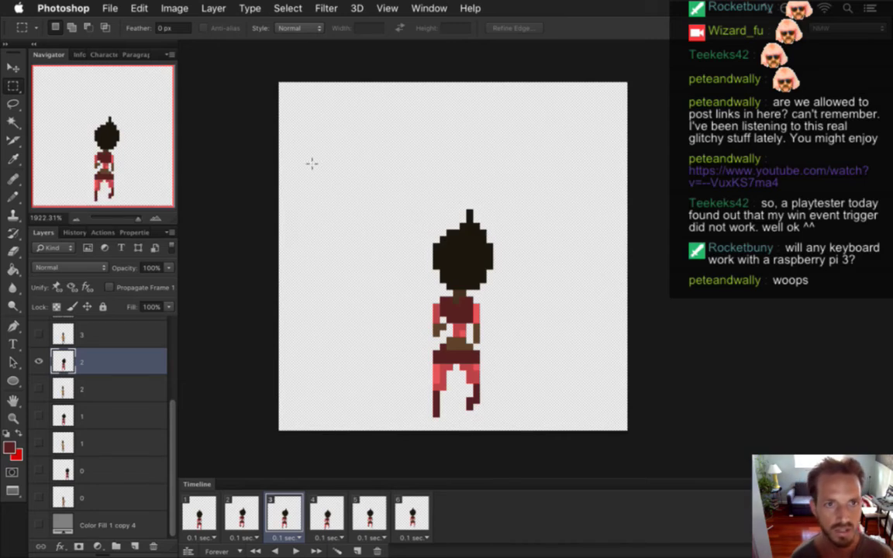
mouse_move(884, 176)
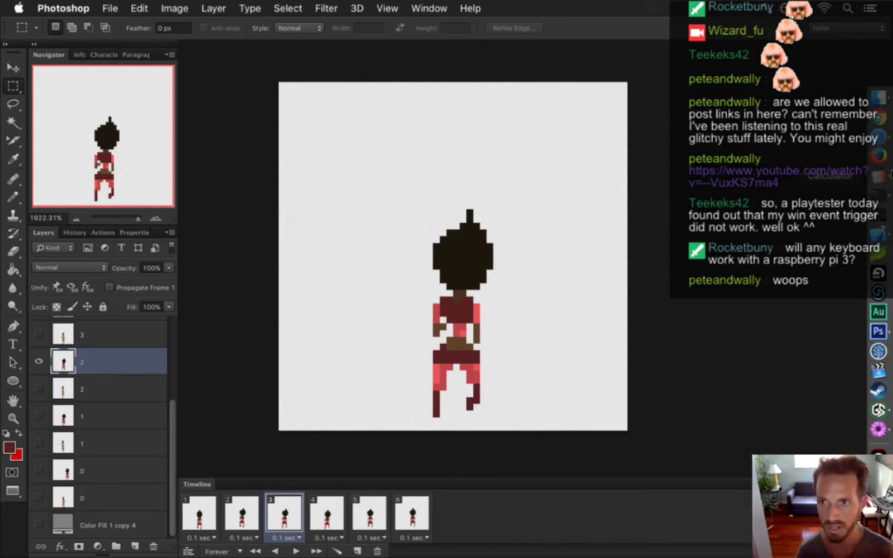
left_click(880, 116)
key("super+n")
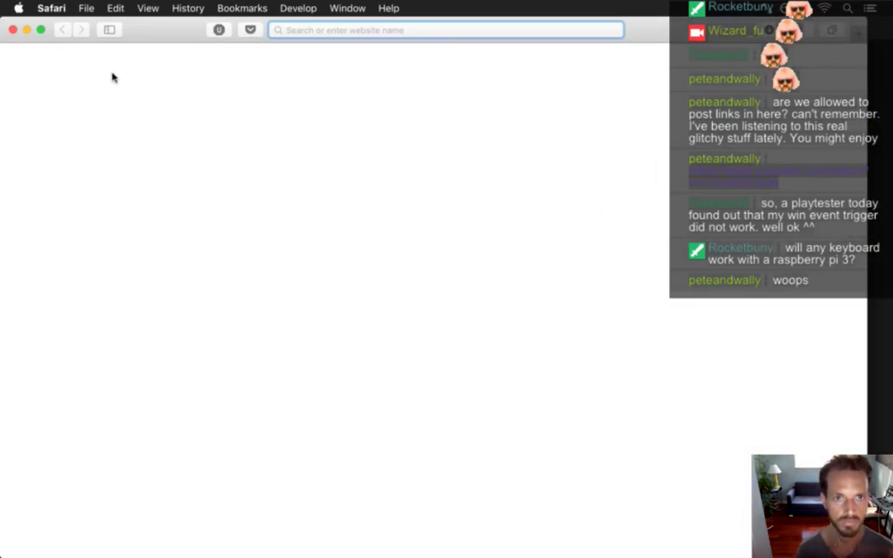
left_click(220, 7)
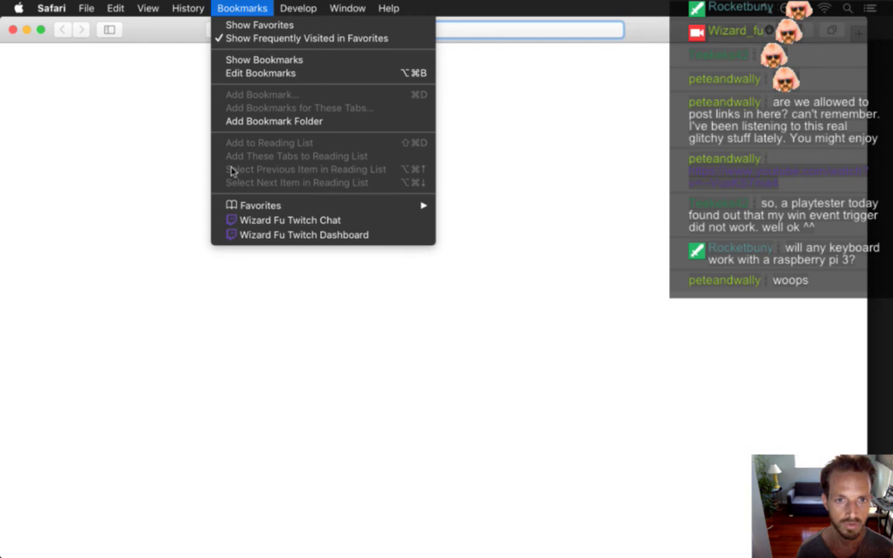
left_click(330, 223)
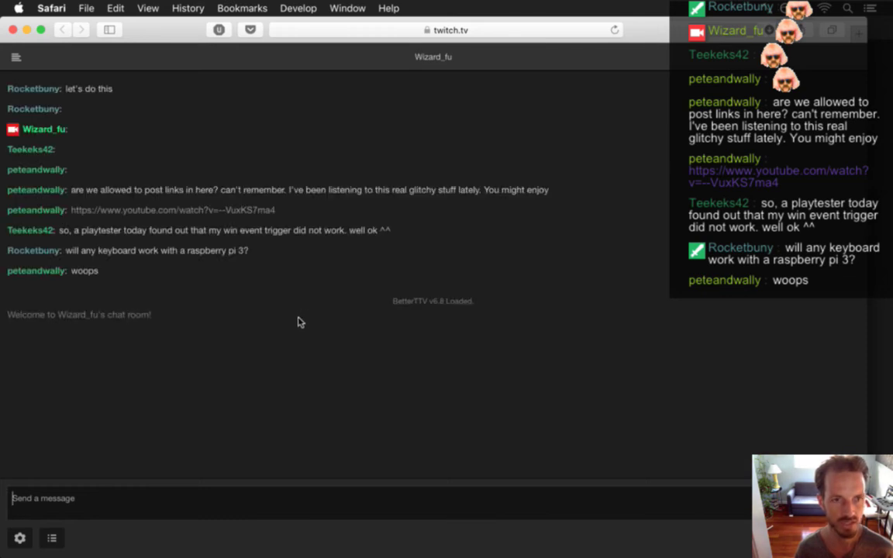
mouse_move(135, 233)
left_click_drag(206, 248, 601, 335)
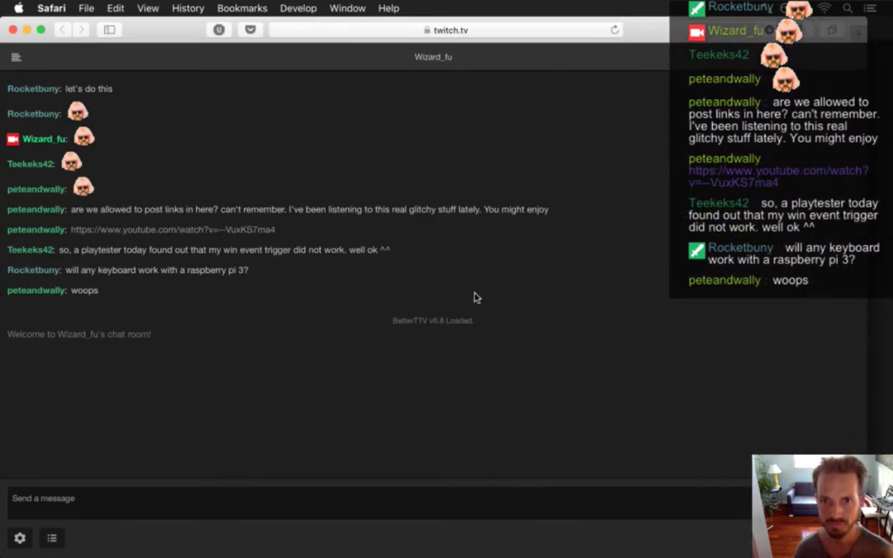
key("super+w")
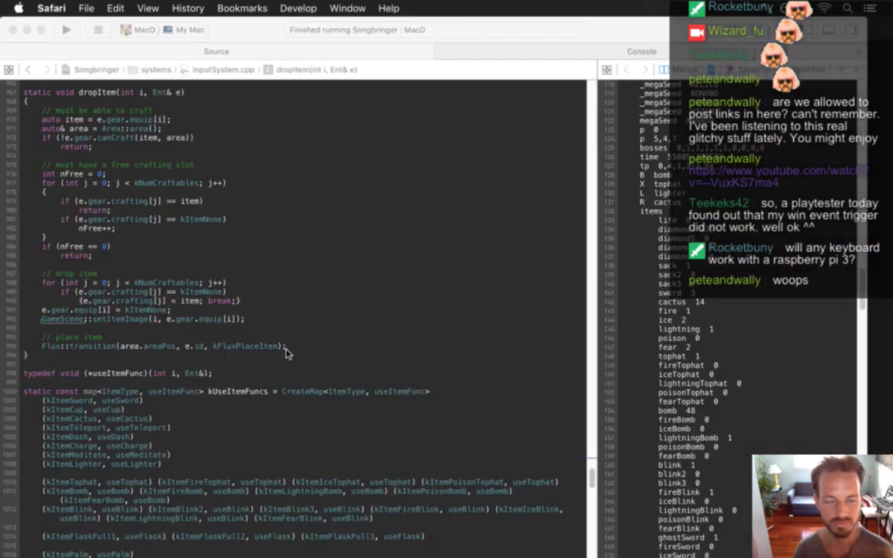
key("super+Tab")
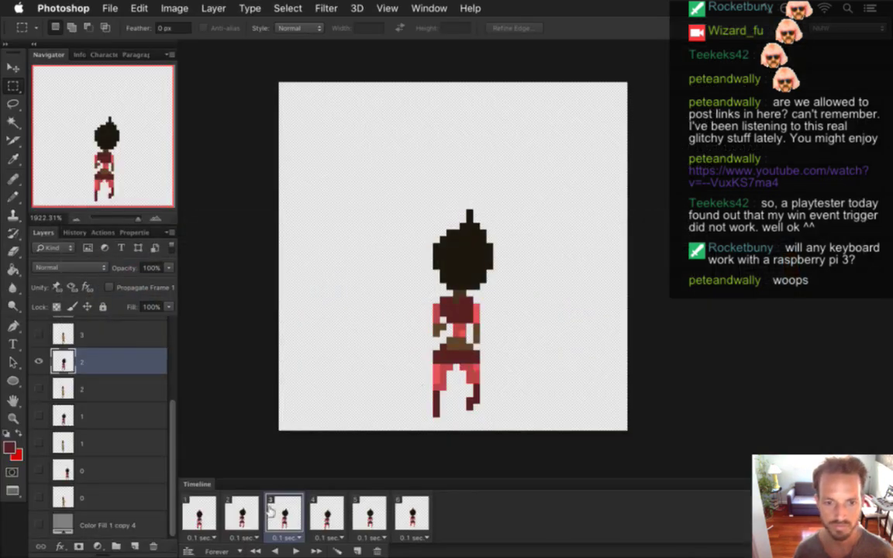
Step through the second to fifth frames to compare the position of Velle's hair tip
left_click(242, 513)
left_click(285, 513)
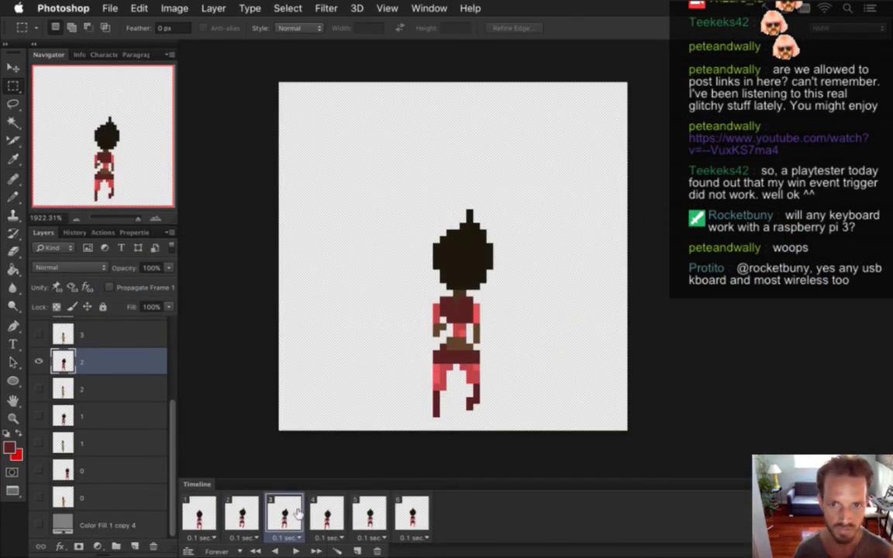
left_click(333, 513)
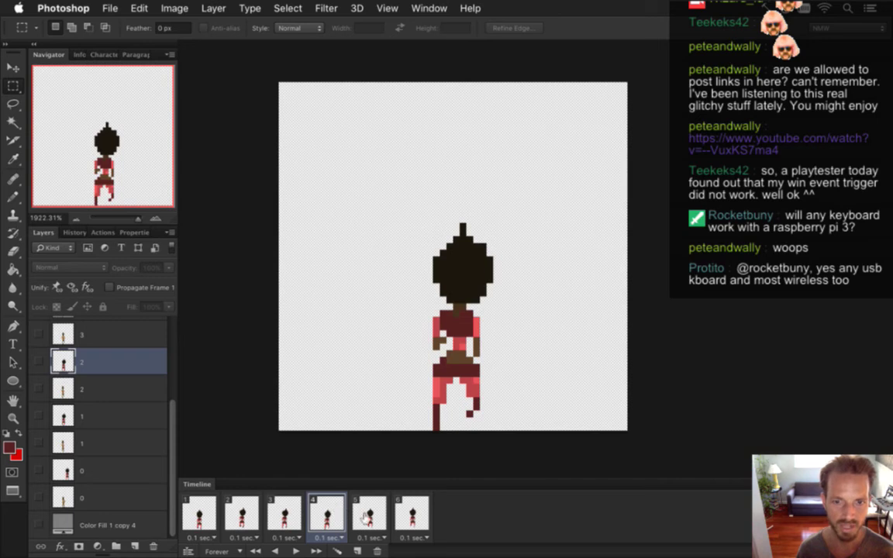
left_click(372, 513)
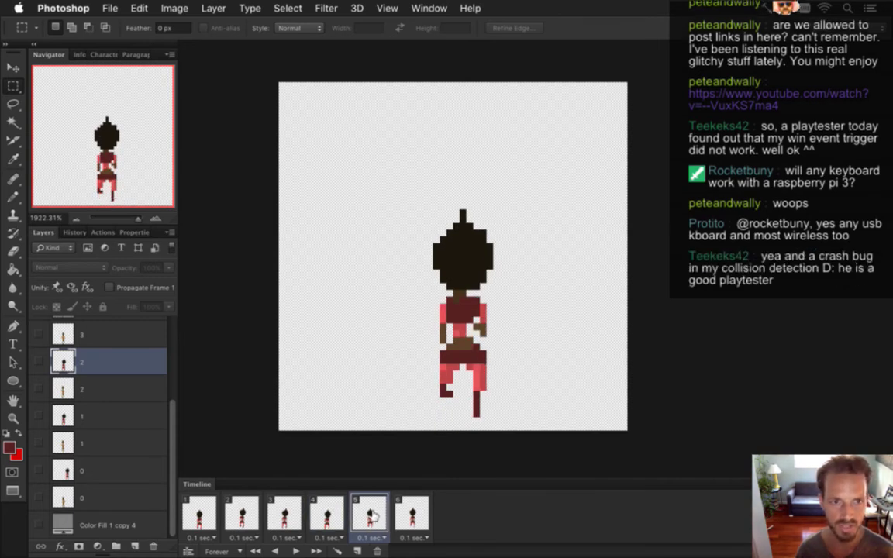
Shift the hair tuft on top of the character's head one pixel left on layer 4 in frame 5
key("space")
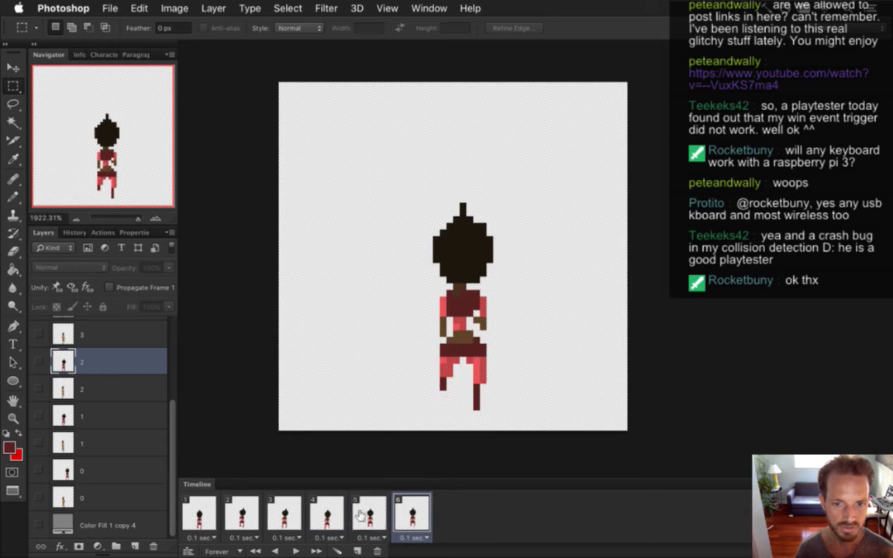
left_click(362, 515)
left_click_drag(172, 426, 160, 349)
left_click(110, 377)
left_click_drag(443, 207, 468, 231)
key("v")
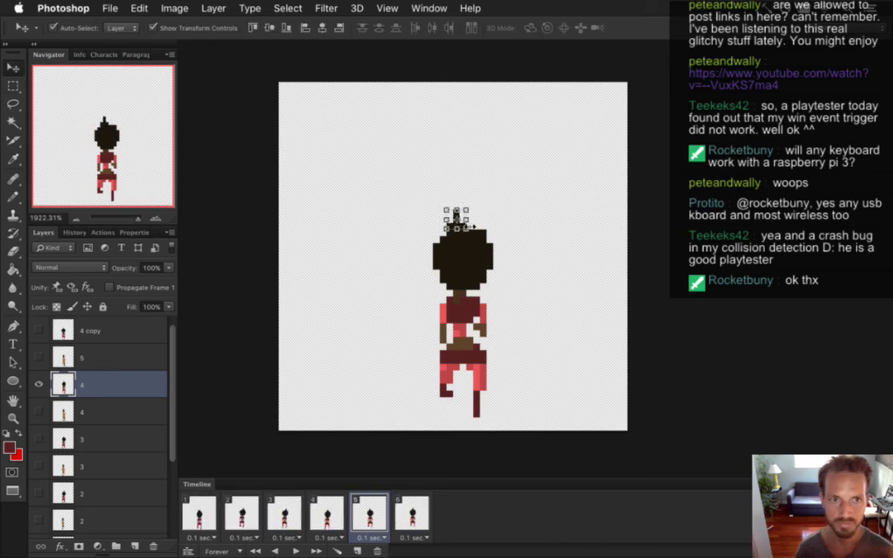
key("m")
key("ctrl+d")
Shift the hair tuft one pixel left on the layer 4 copy in frame 6 and save the file
left_click(409, 500)
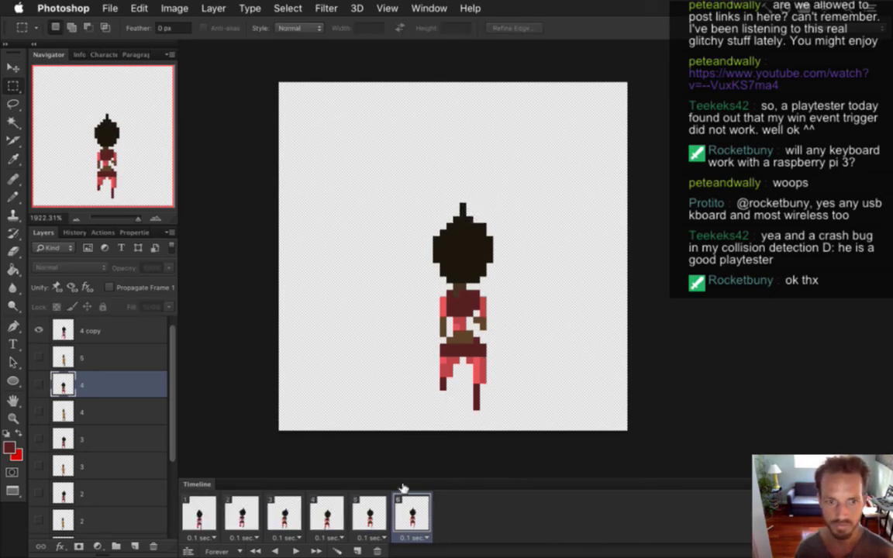
left_click(112, 331)
left_click_drag(434, 197, 479, 221)
key("v")
key("Left")
key("m")
key("ctrl+d")
key("ctrl+s")
Play the run animation from frame 1 to check the hair movement, and stop playback
left_click(199, 512)
left_click(296, 551)
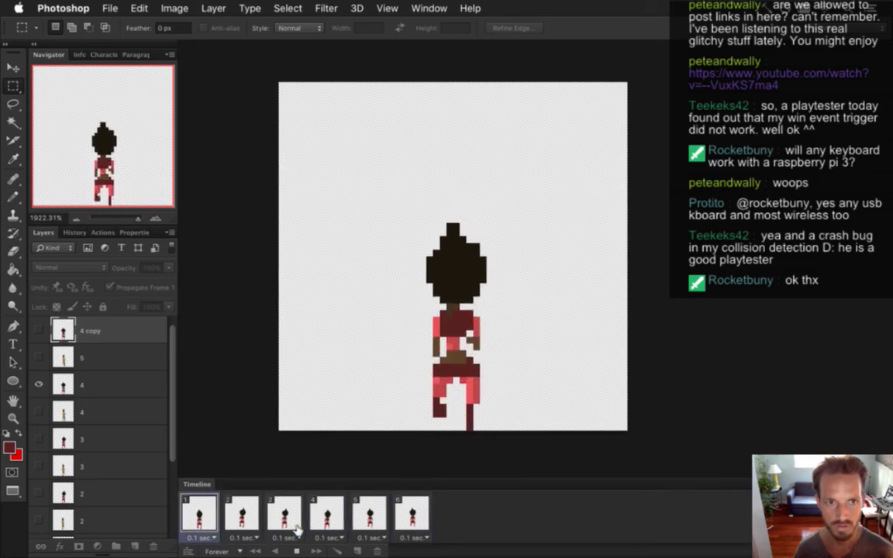
left_click(297, 550)
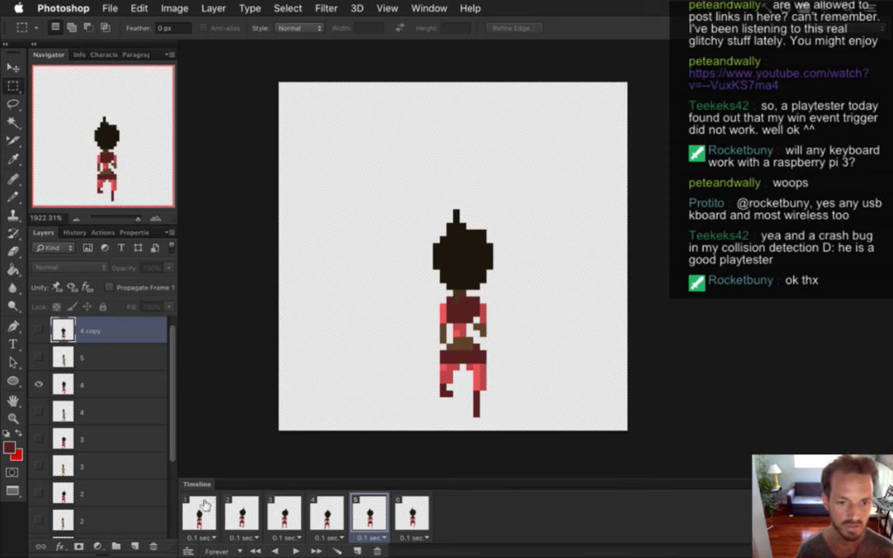
Hide the stray layer 4 in frame 1 so that only layer 0 shows there
left_click(199, 513)
left_click(247, 515)
left_click(214, 512)
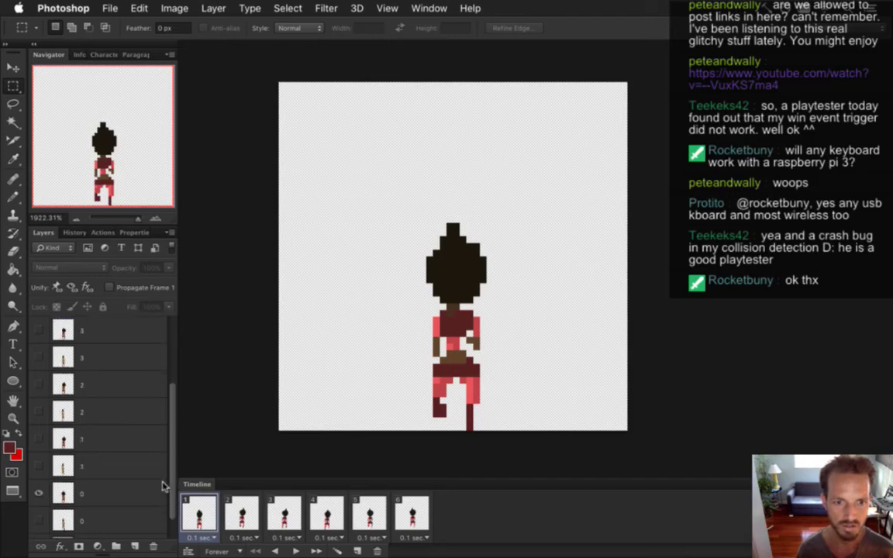
left_click(43, 385)
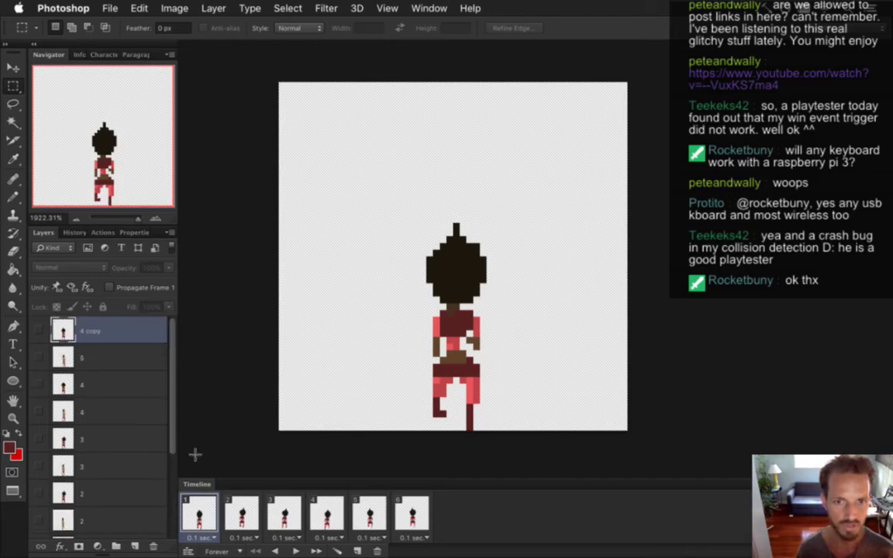
Compare the hair tuft's position across frames 1, 2 and 3 of the run cycle
left_click(243, 518)
left_click(219, 514)
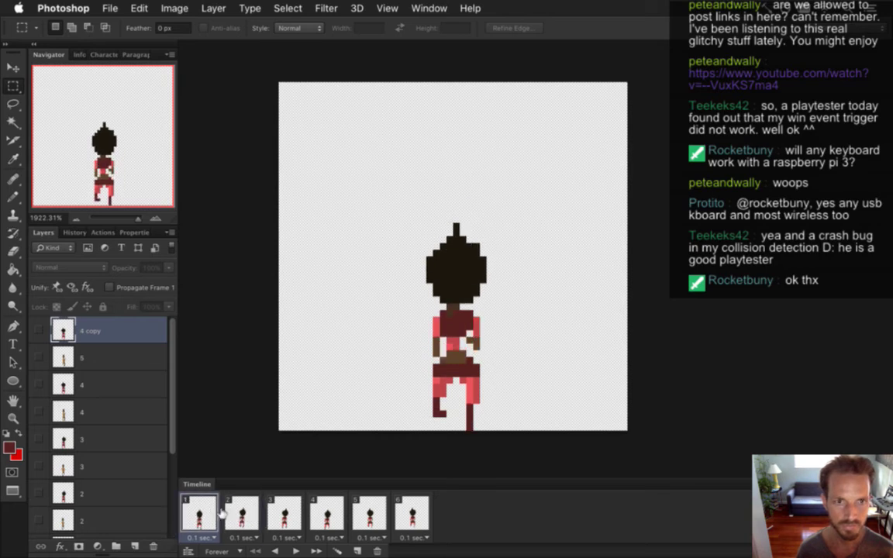
left_click(256, 519)
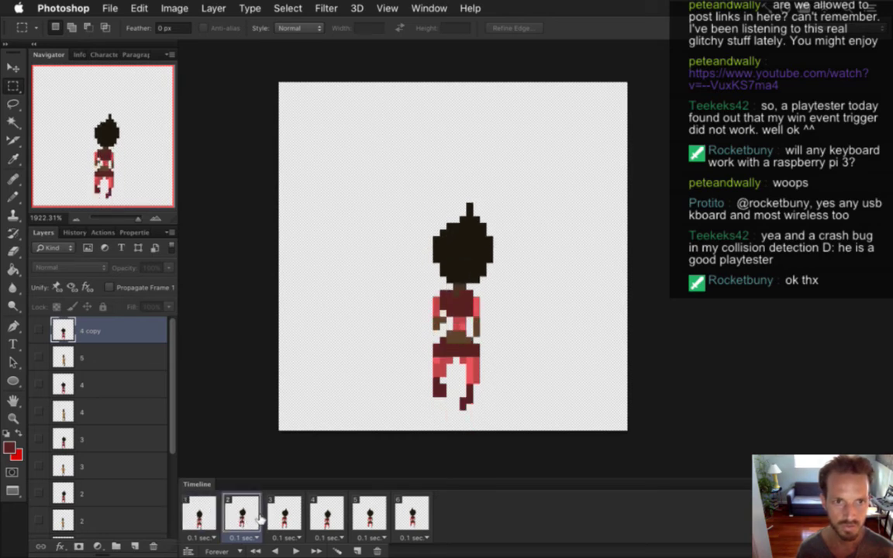
left_click(285, 516)
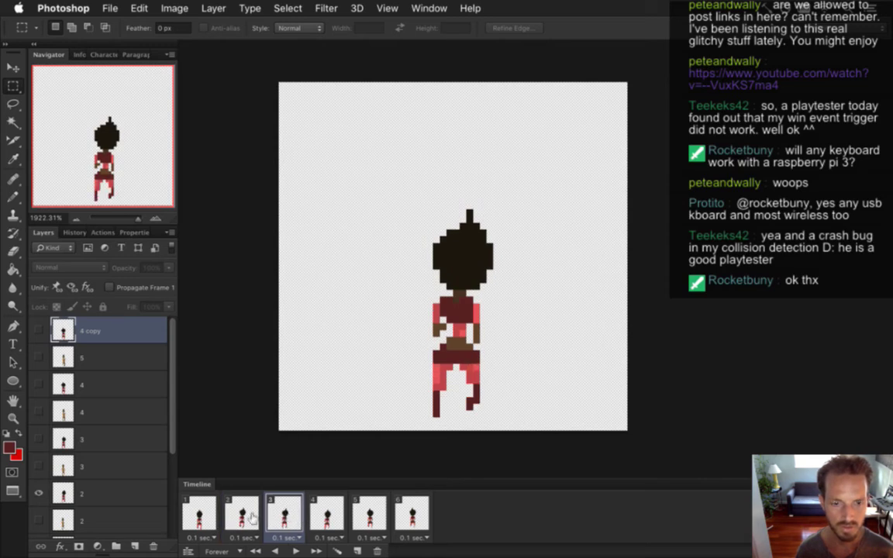
left_click(195, 518)
left_click(235, 520)
left_click(206, 513)
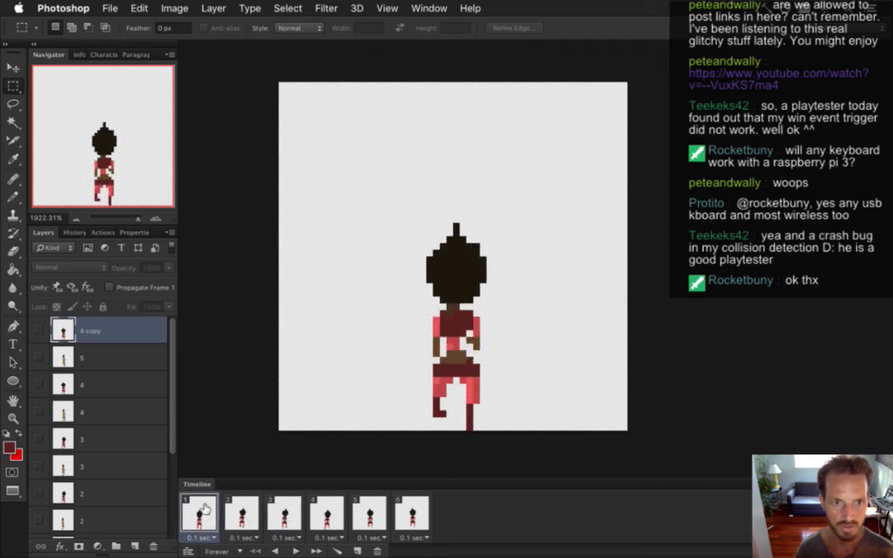
Shift the lower part of the hair tuft one pixel left on layer 1 in frame 2, leaving the tip in place
left_click(244, 513)
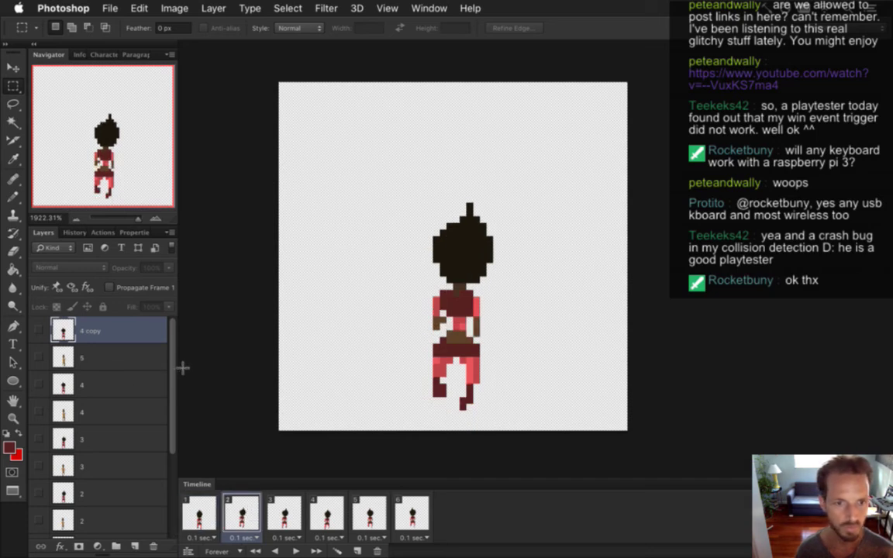
scroll(168, 395, "down", 4)
left_click(119, 422)
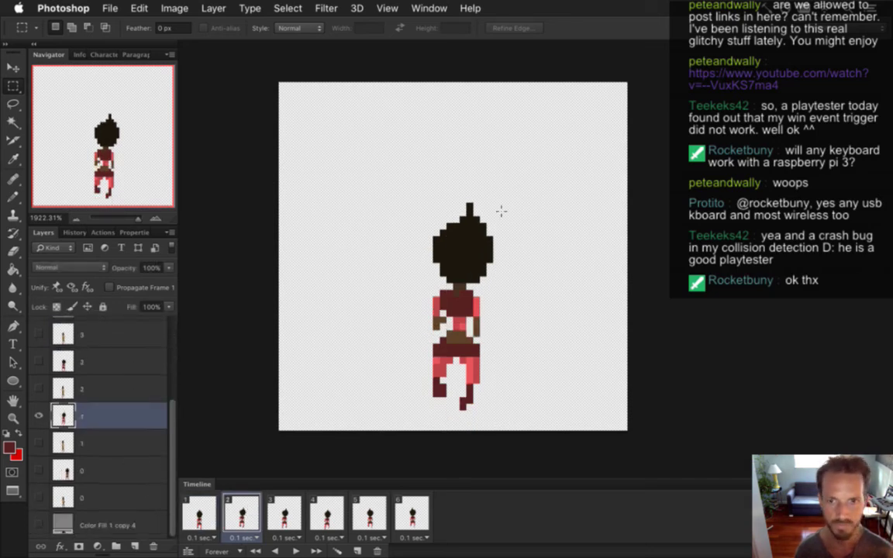
left_click_drag(451, 205, 476, 225)
key("v")
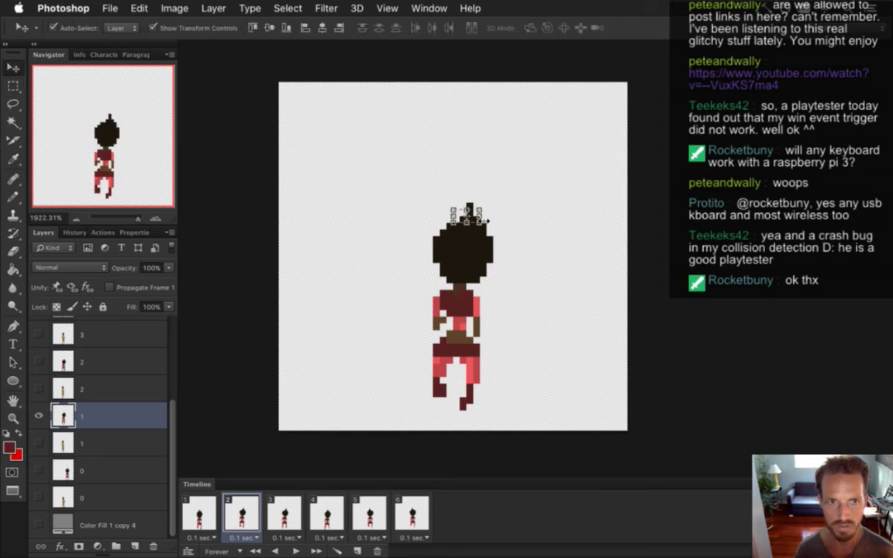
key("ctrl+d")
key("m")
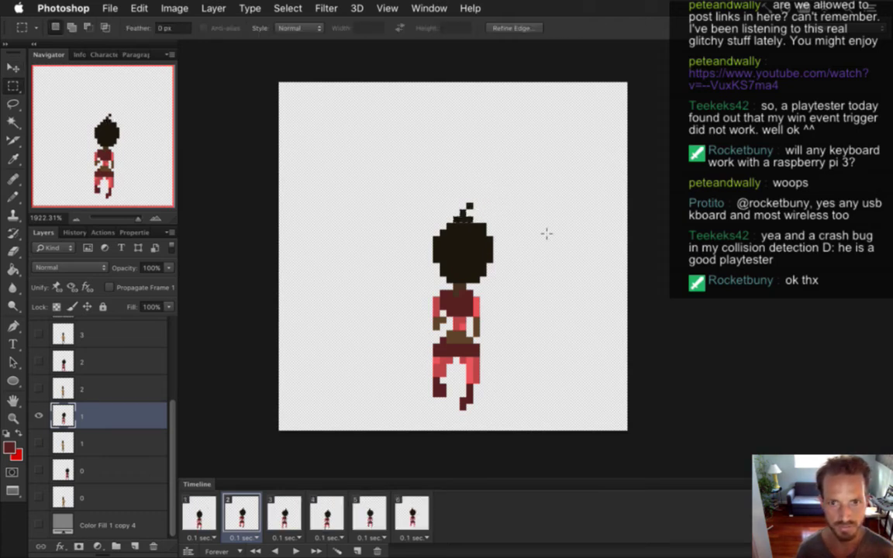
Step through frames 1 to 4 to check how the bent hair tuft flows between poses
left_click(206, 511)
left_click(238, 513)
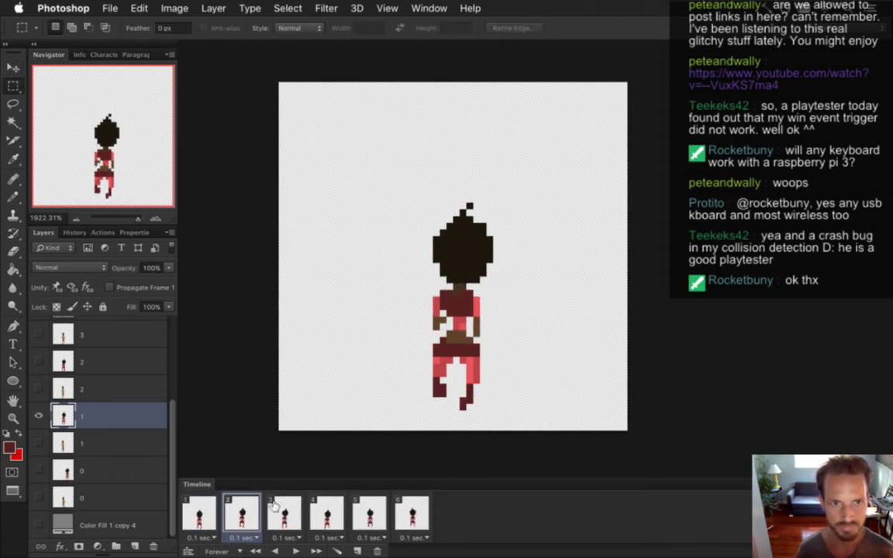
left_click(288, 511)
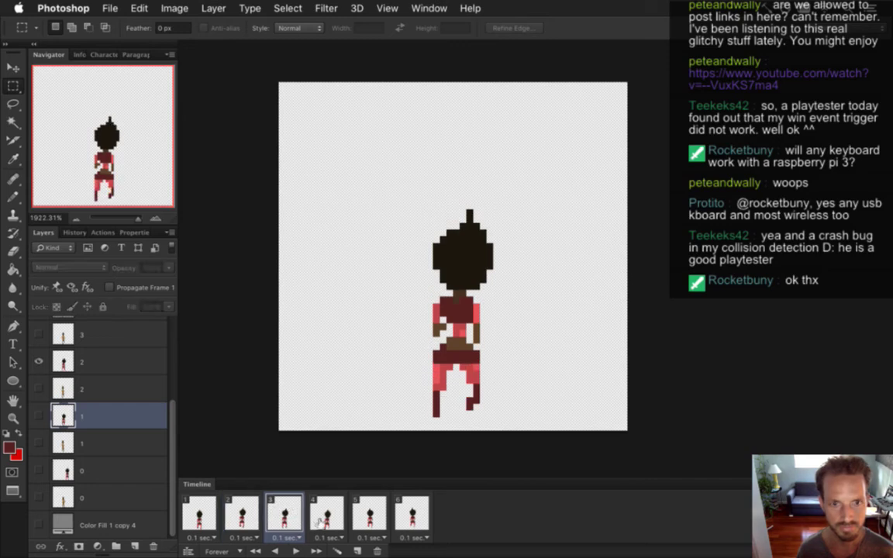
left_click(324, 512)
Adjust the lower part of the hair tuft on layer 4 in frame 5
left_click(370, 513)
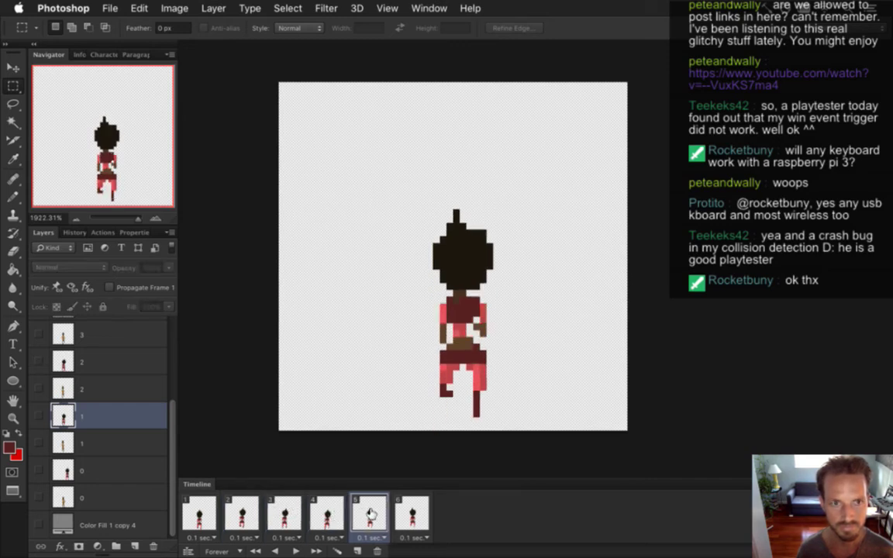
left_click_drag(173, 418, 131, 358)
left_click(131, 357)
left_click_drag(440, 217, 470, 229)
key("super+d")
Play the animation from frame 1 to review the reworked hair tuft, and stop it
left_click(199, 513)
left_click(293, 549)
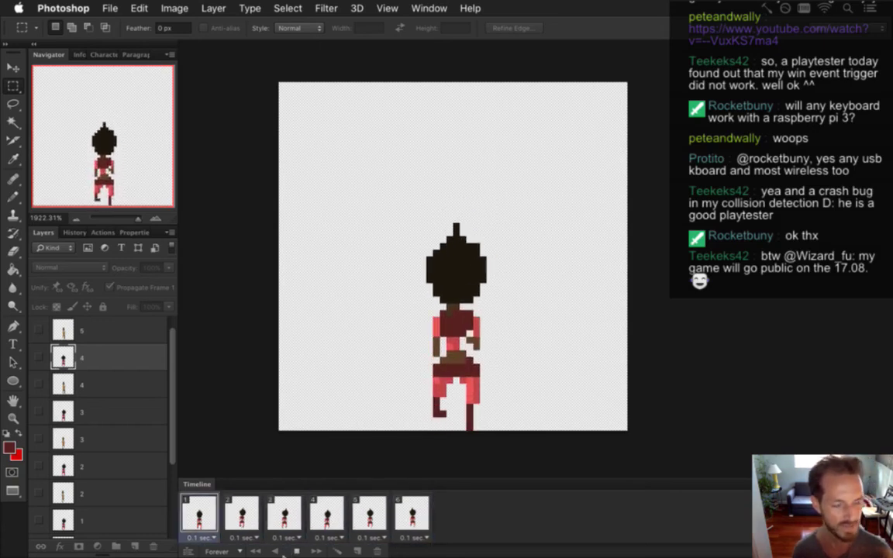
left_click(281, 551)
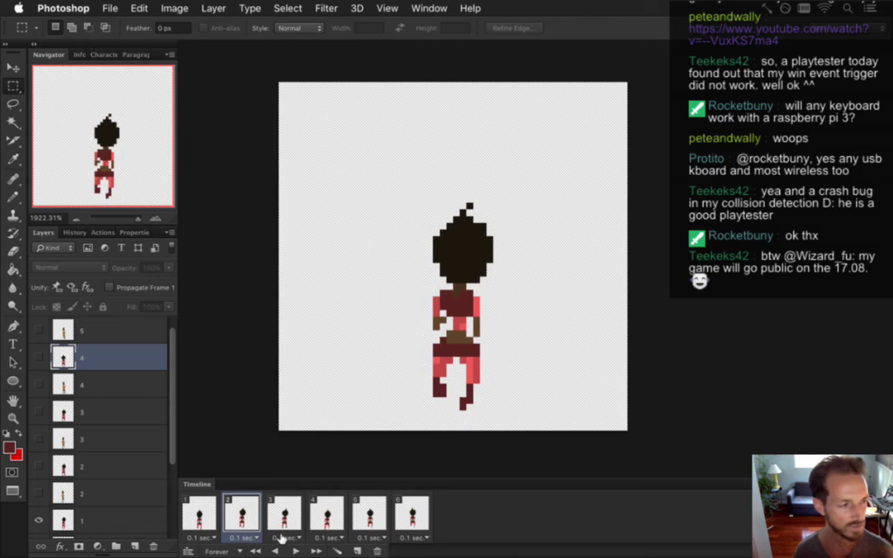
Delete layer 5 and the lower of each pair of layers named 4, 3, 2, 1 and 0, and save the file
left_click(203, 514)
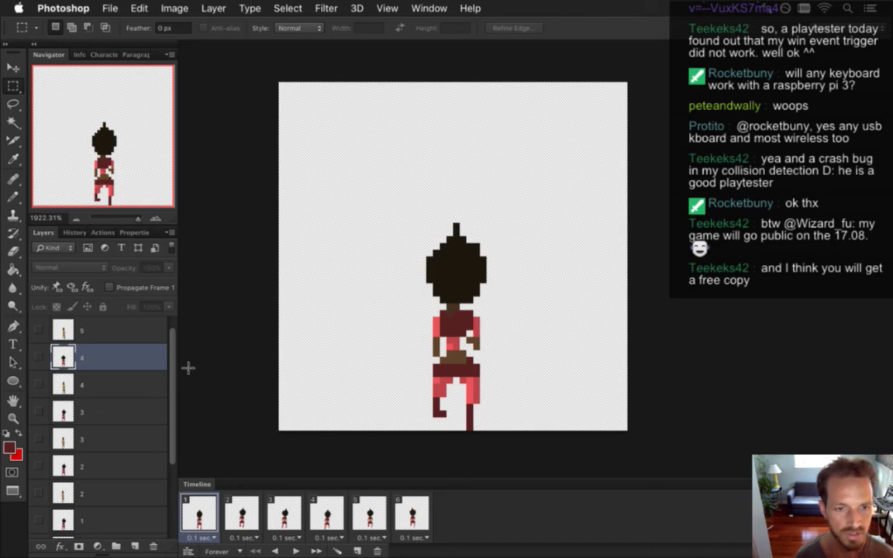
key("super+j")
key("super+shift+bracketright")
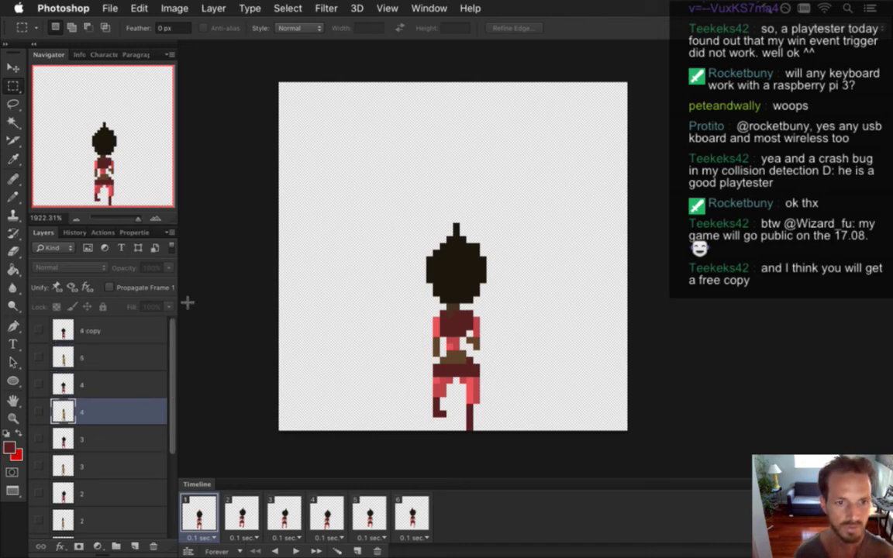
left_click(130, 358)
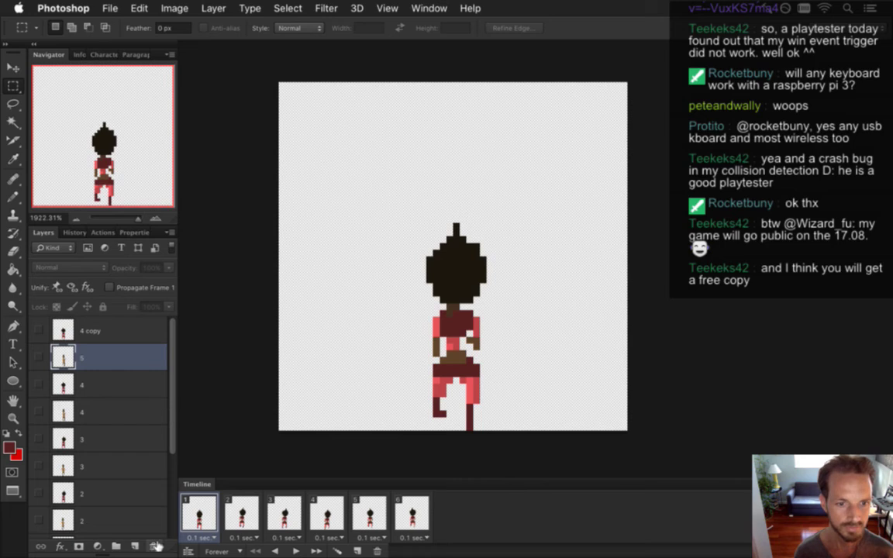
key("Delete")
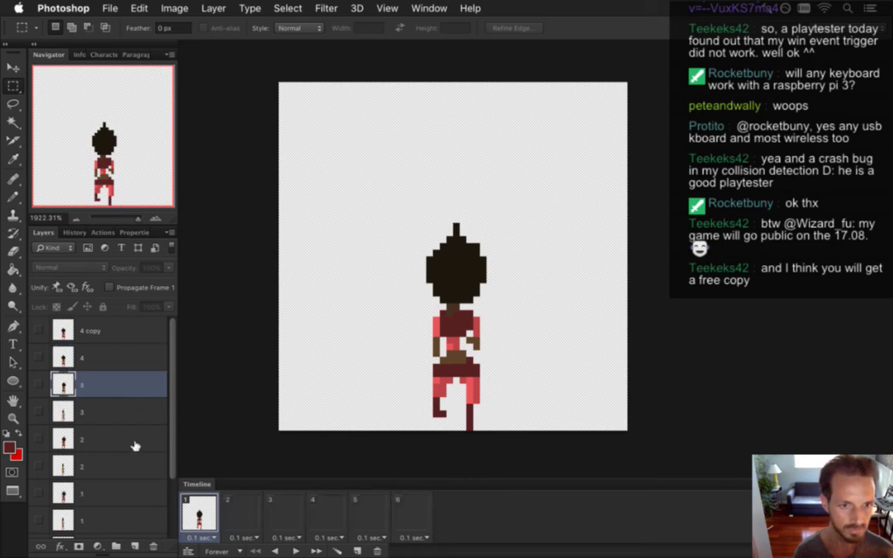
key("Delete")
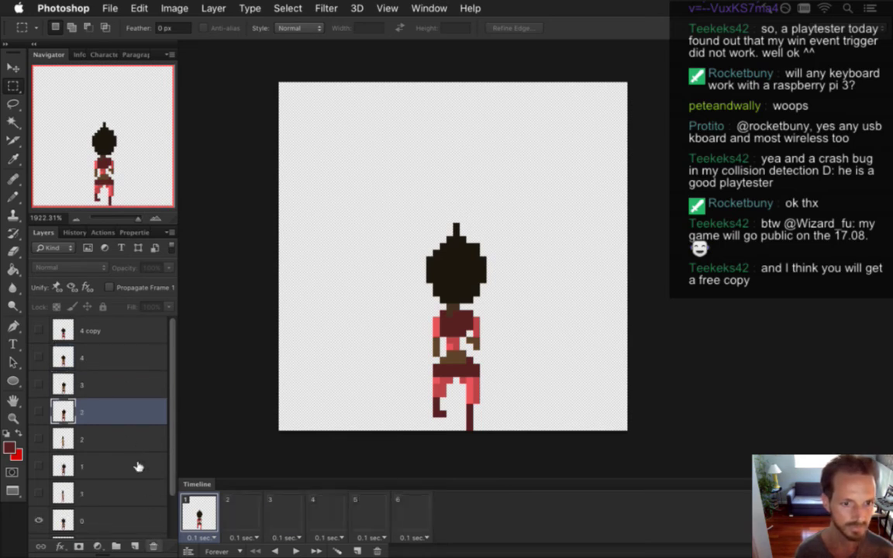
key("Delete")
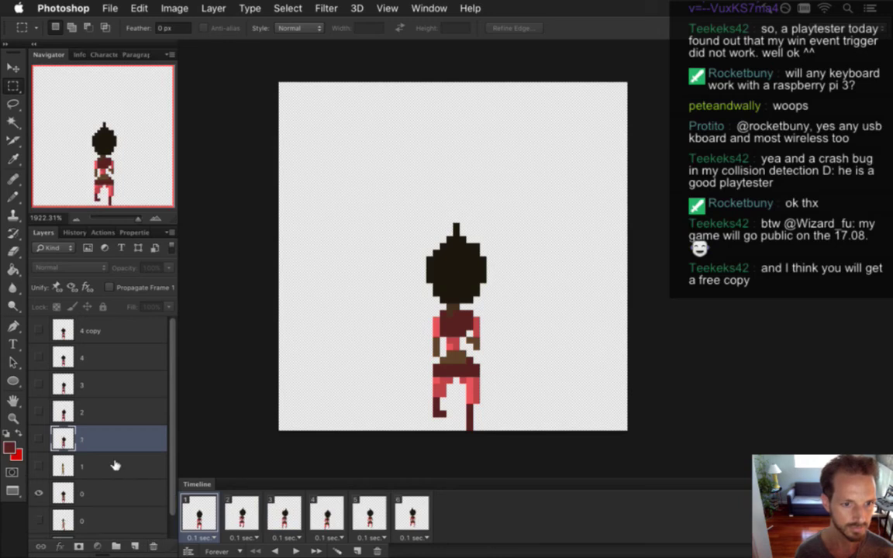
left_click(114, 465)
key("Delete")
left_click(130, 493)
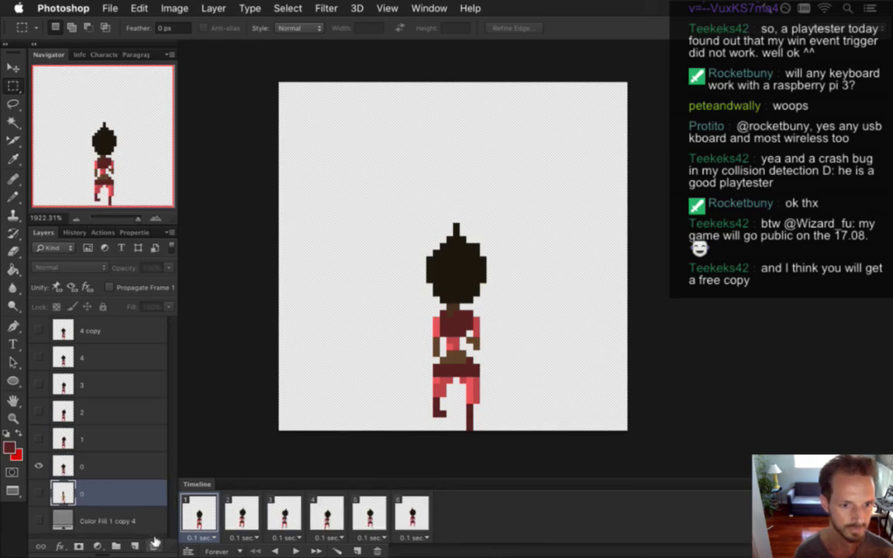
key("Delete")
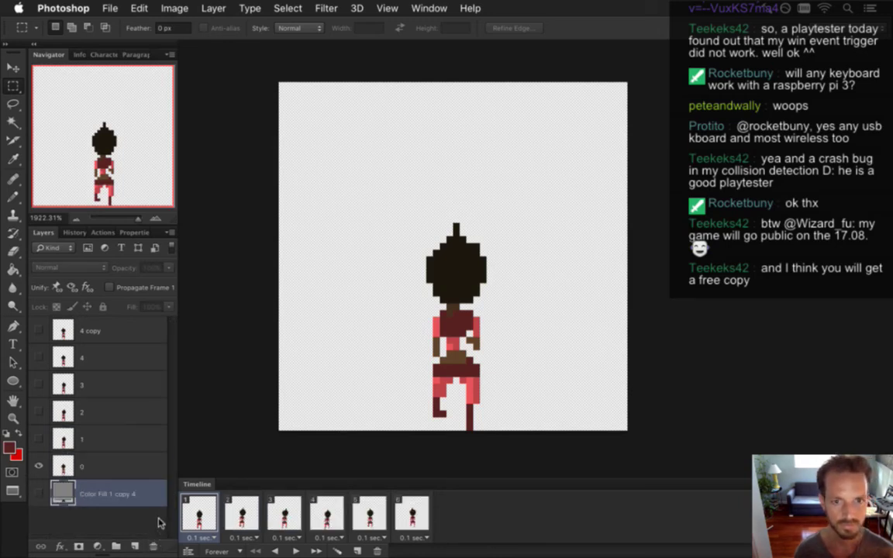
key("super+s")
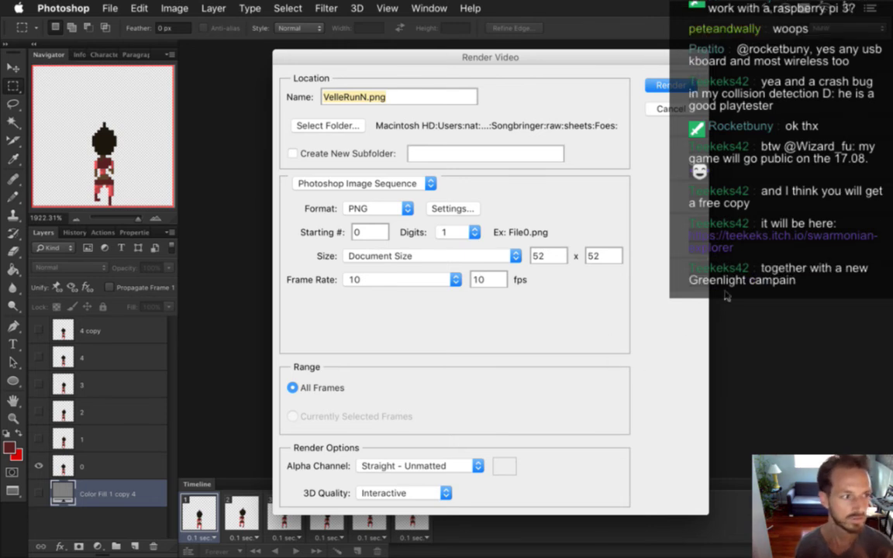
Switch to Safari and open the bookmarked Twitch chat page of the channel
mouse_move(880, 214)
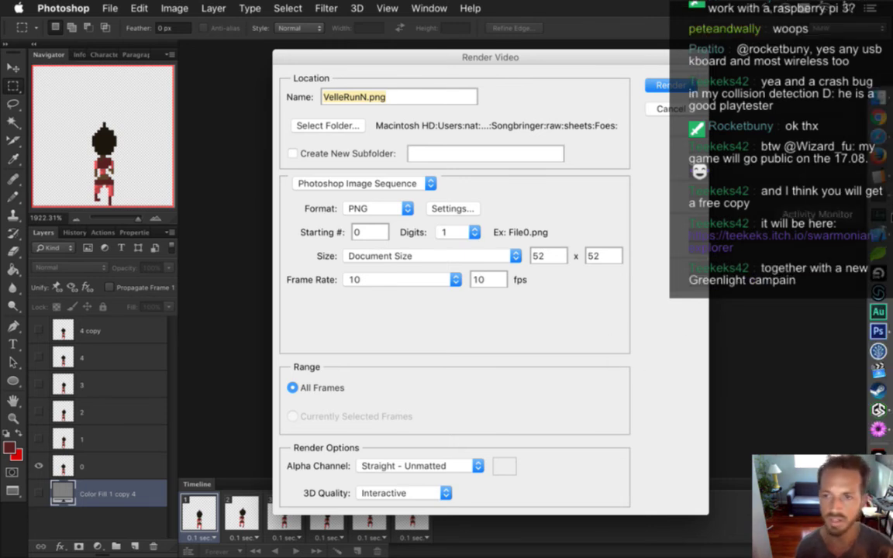
left_click(879, 123)
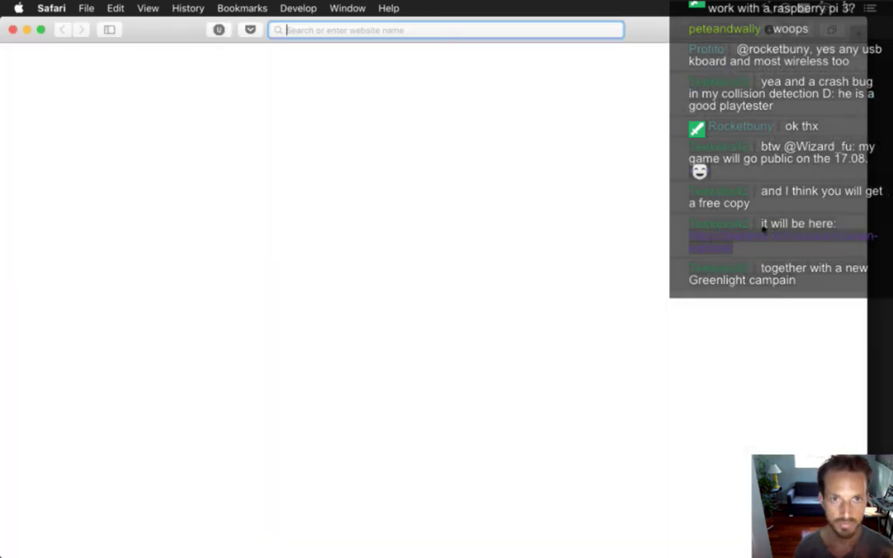
left_click(225, 6)
left_click(308, 221)
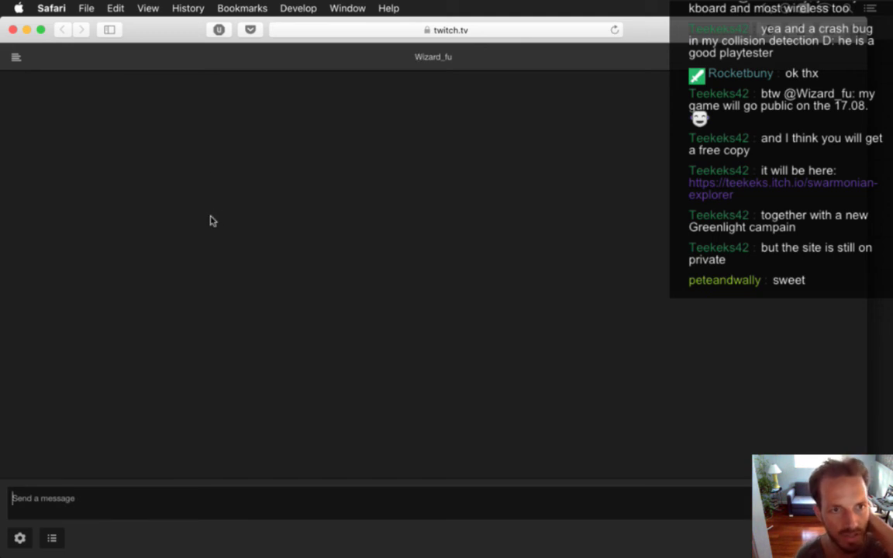
Save the swarmonian-explorer link from the chat to the desktop and close the browser window
left_click_drag(189, 215, 603, 386)
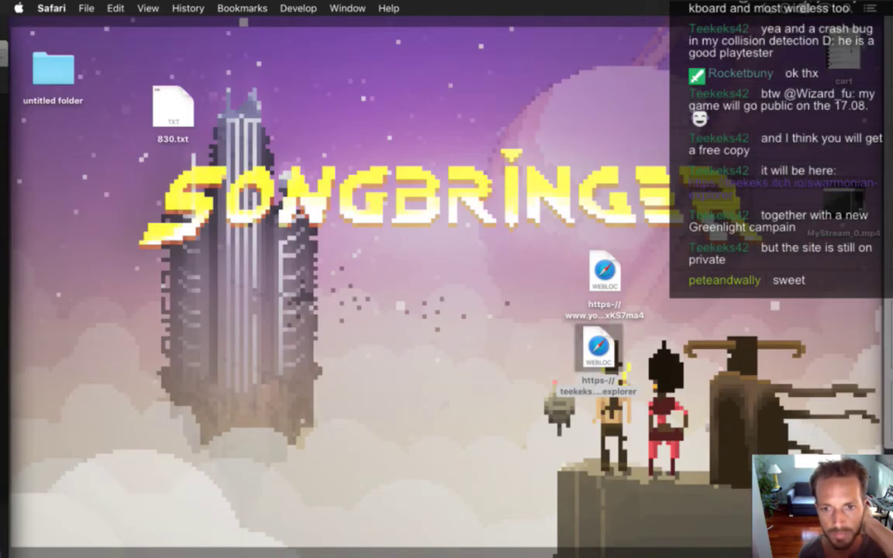
key("super+Tab")
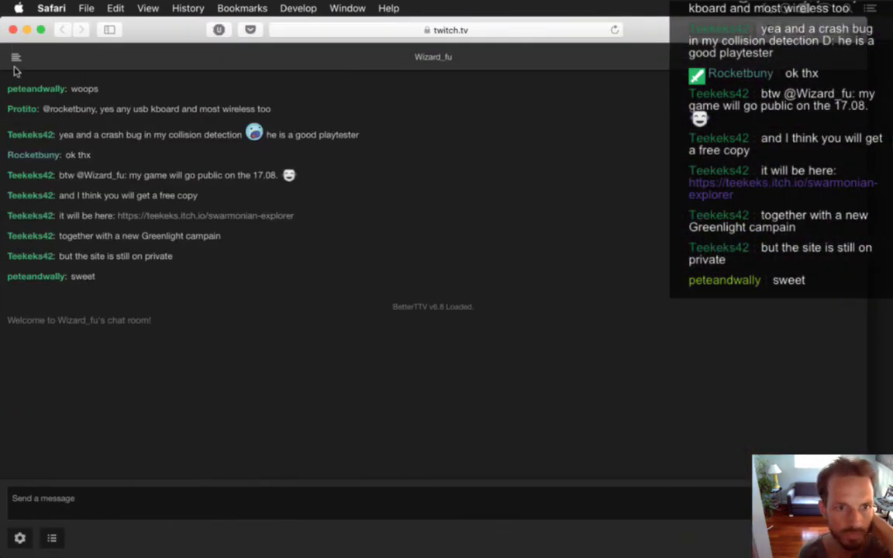
left_click(12, 29)
Switch to Photoshop and render all frames as the PNG sequence VelleRunN.png at 10 fps into the sheets > Heroes folder
left_click(485, 101)
left_click(304, 121)
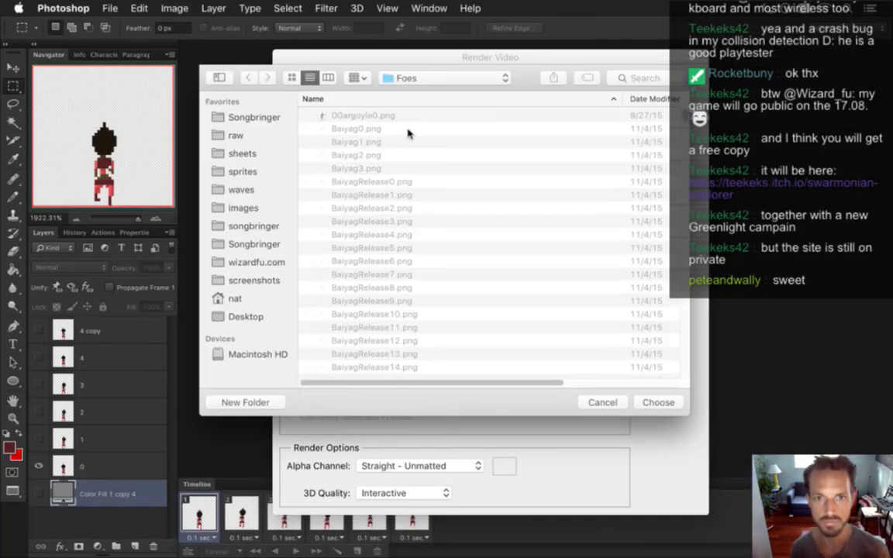
left_click(381, 78)
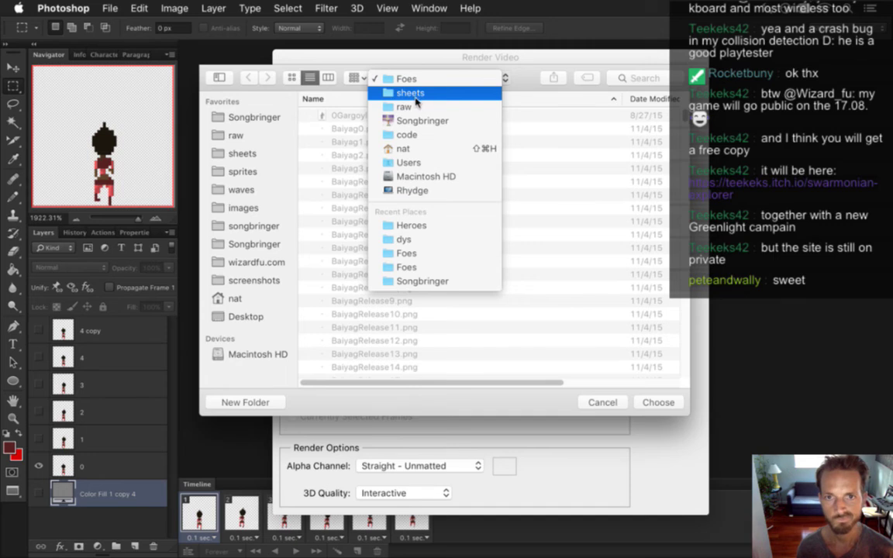
left_click(416, 93)
left_click(360, 262)
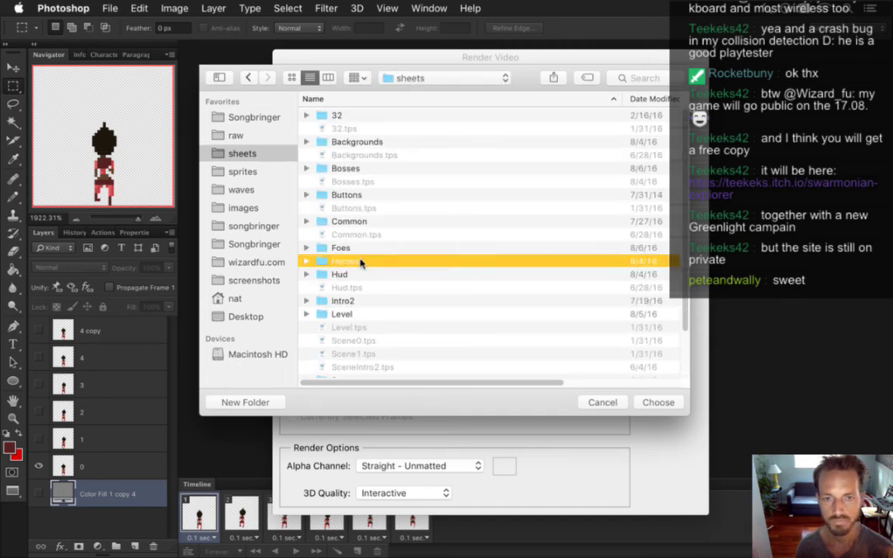
double_click(360, 262)
left_click(655, 402)
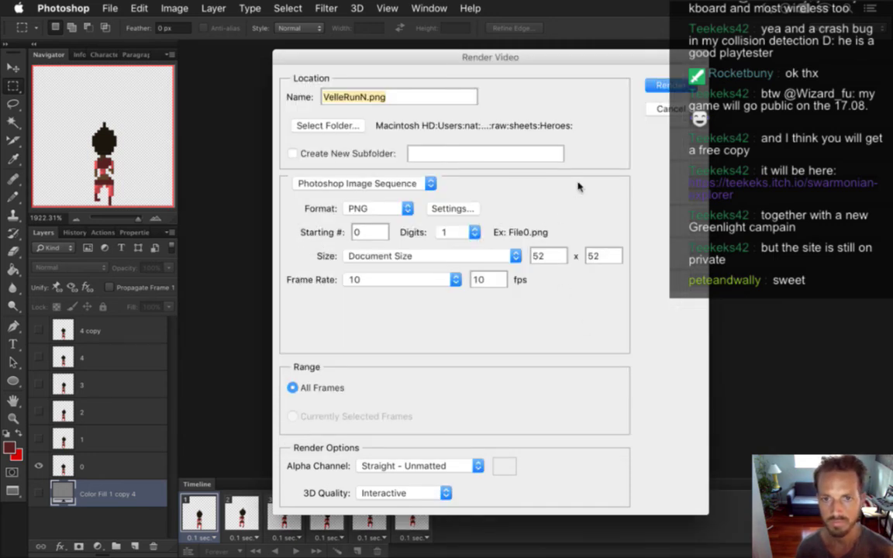
key("Return")
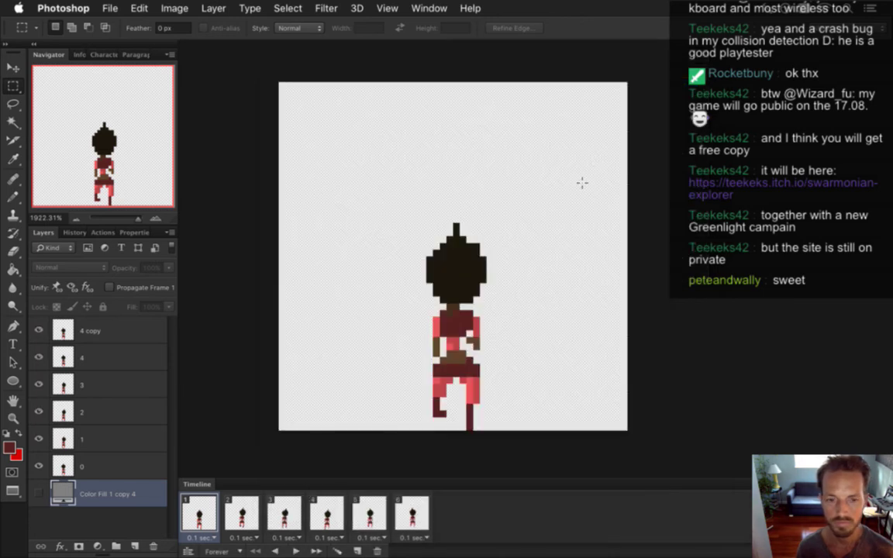
Switch to Xcode, build and run Songbringer to check the character's run animation in the game, and quit it
key("super+Tab")
key("super+shift+Tab")
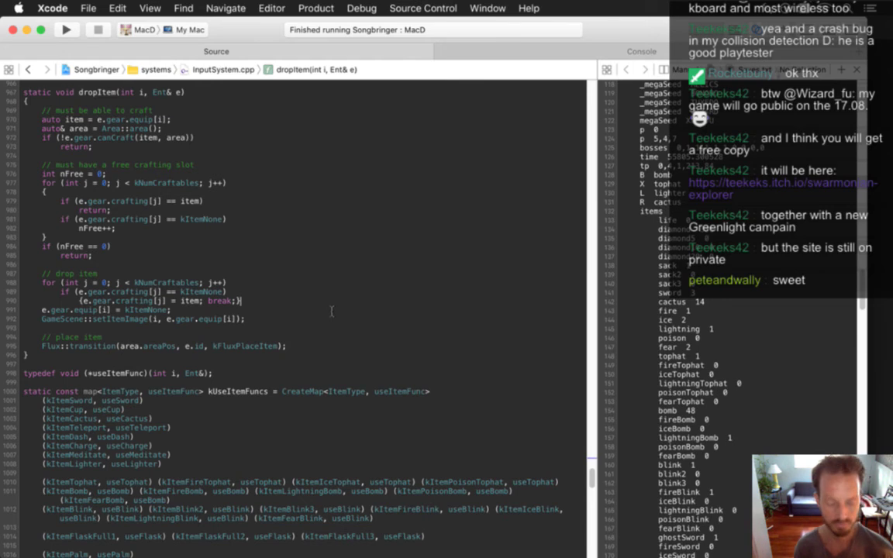
key("super+r")
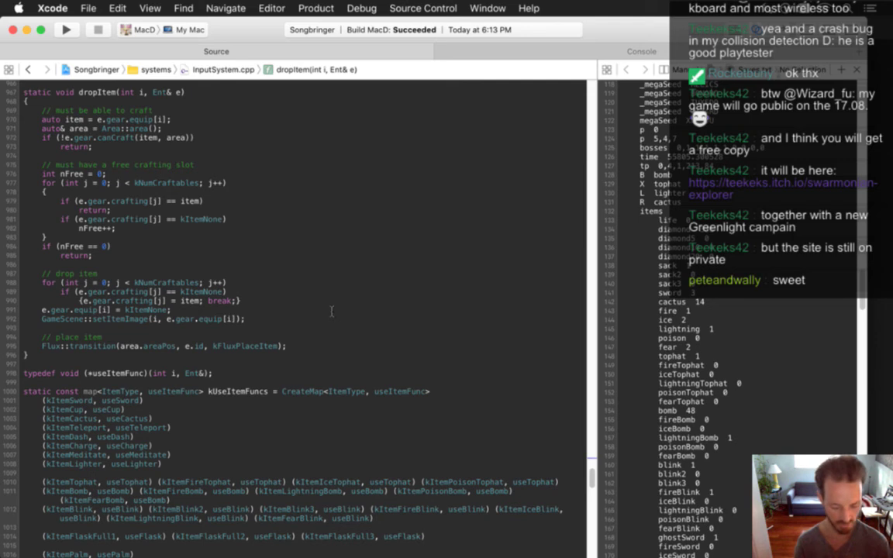
key("super+r")
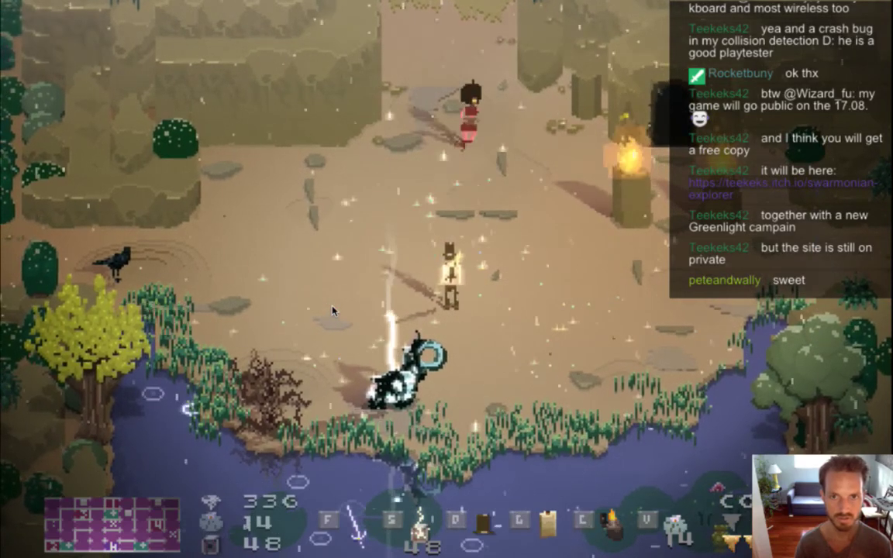
key("super+q")
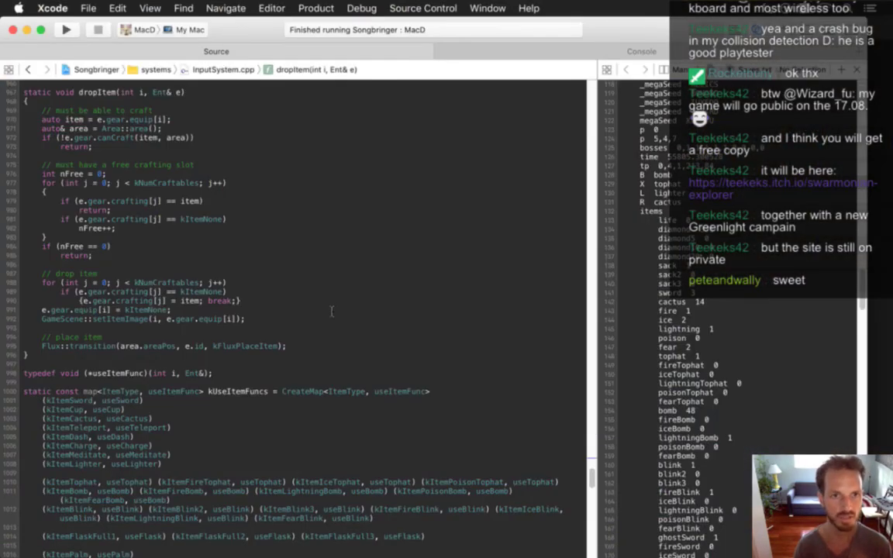
Open Velle.txt and add a runN animation with the format VelleRunN#.png below the run animation
key("super+shift+o")
type("vell")
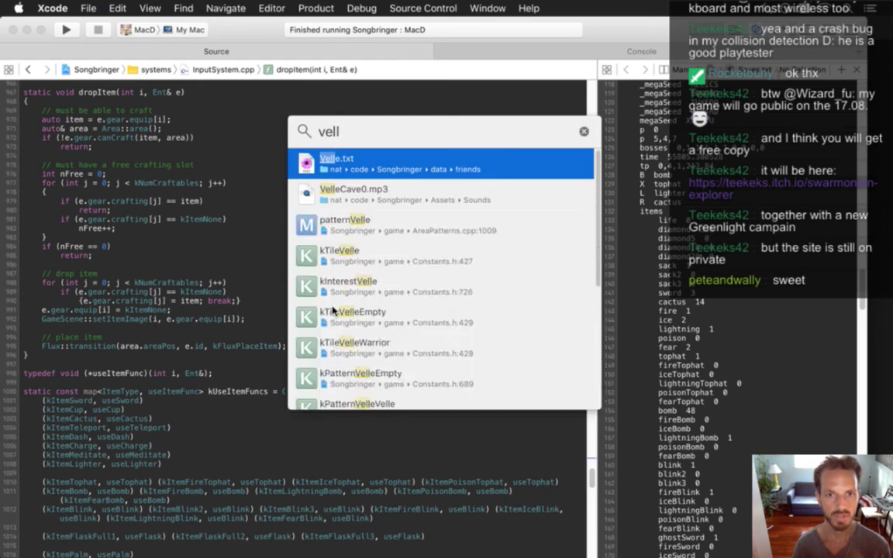
key("Return")
scroll(331, 310, "down", 4)
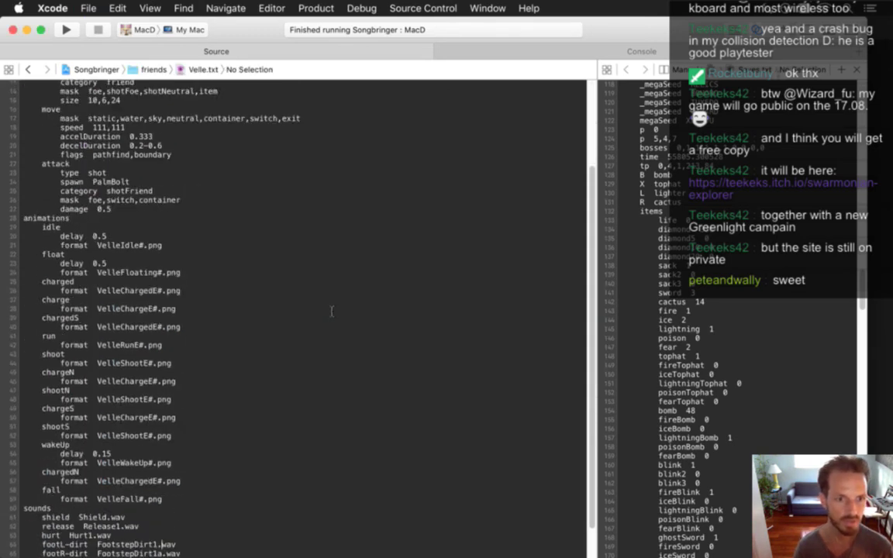
key("shift+Down")
key("shift+Down")
key("super+d")
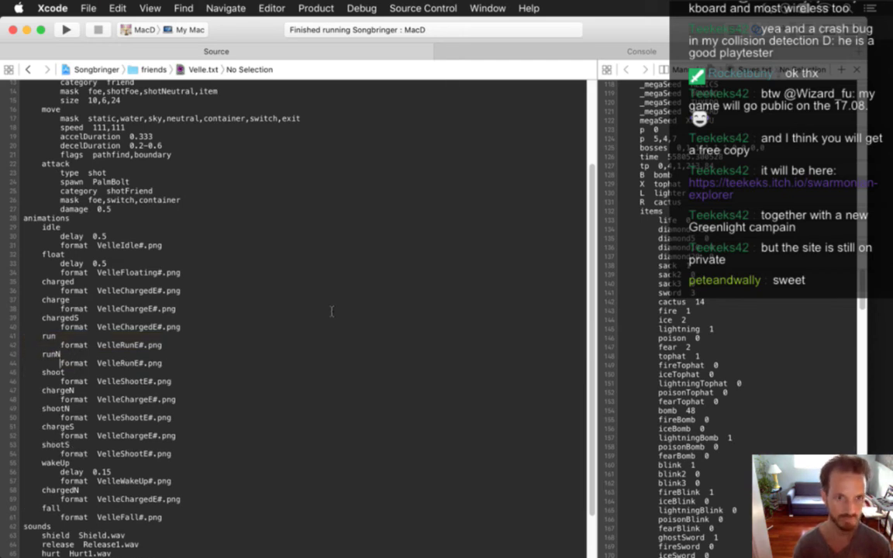
Run Songbringer to watch the new north-facing run animation in the game, and quit it
key("super+r")
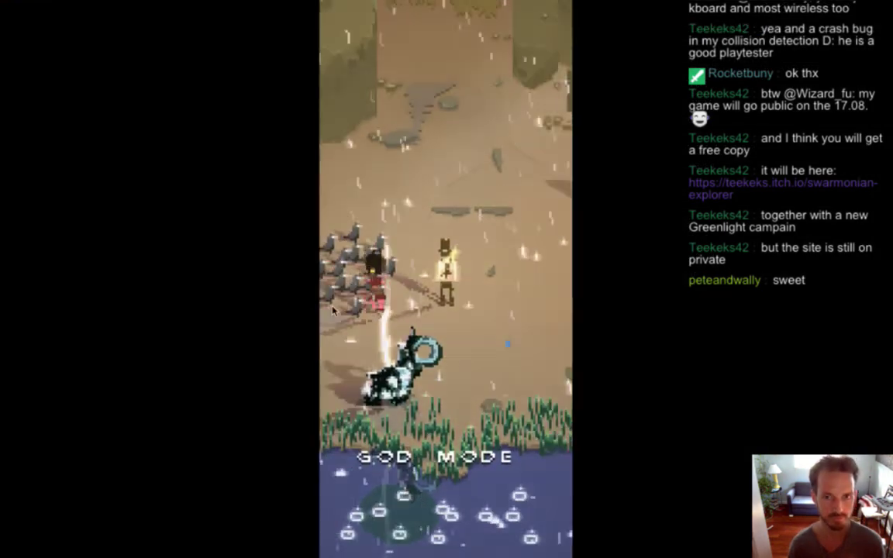
key("g")
key("Escape")
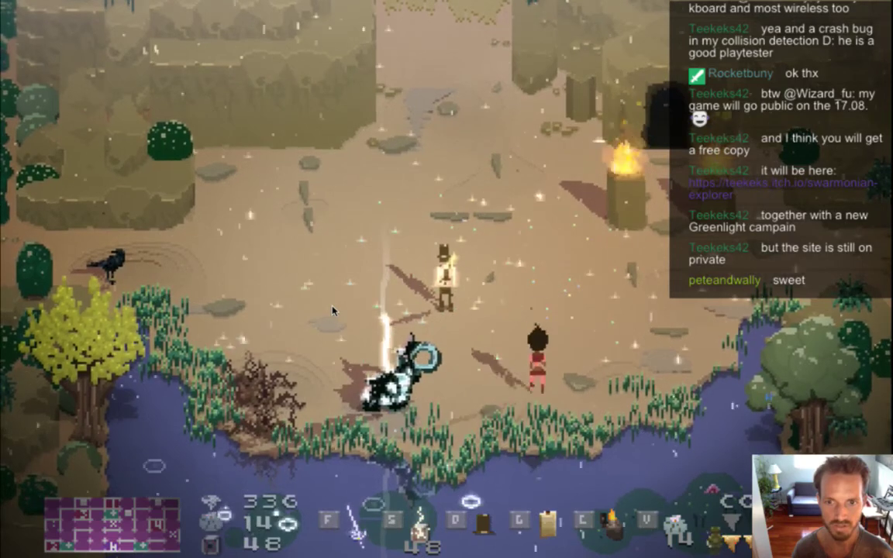
key("super+q")
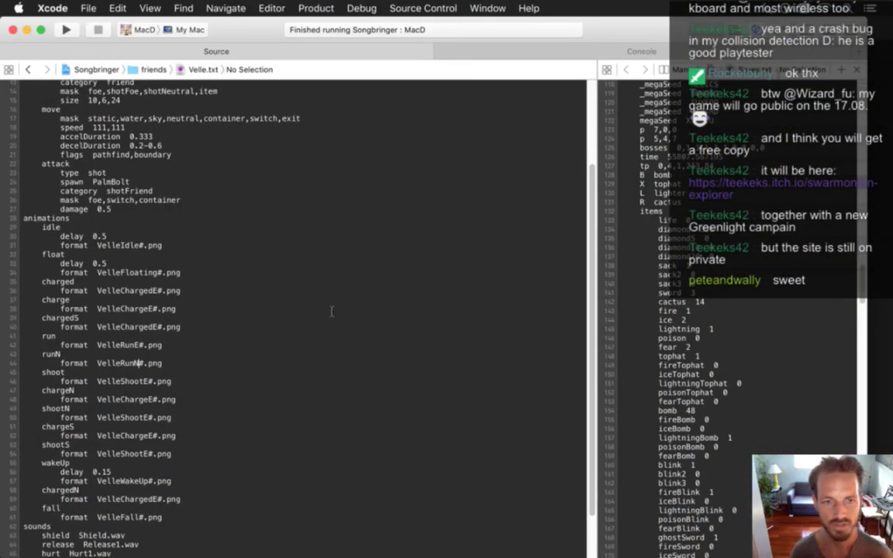
Switch to Photoshop, compare the first three frames, and move layer 1 up one pixel in frame 2
key("super+Tab")
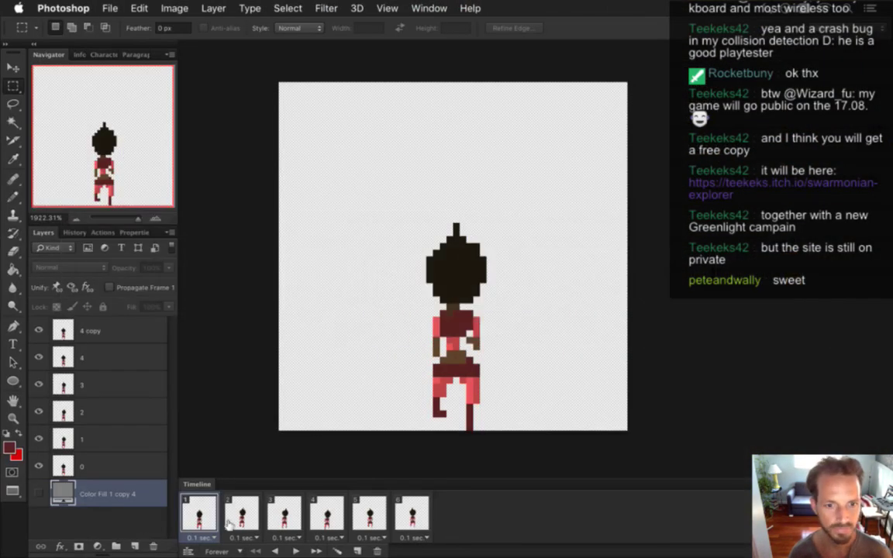
left_click(241, 514)
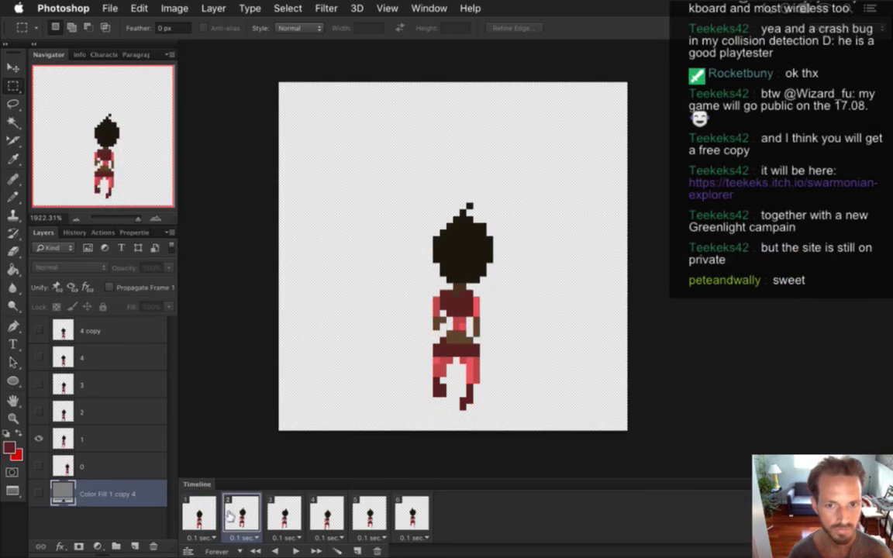
left_click(200, 513)
left_click(241, 512)
left_click(293, 517)
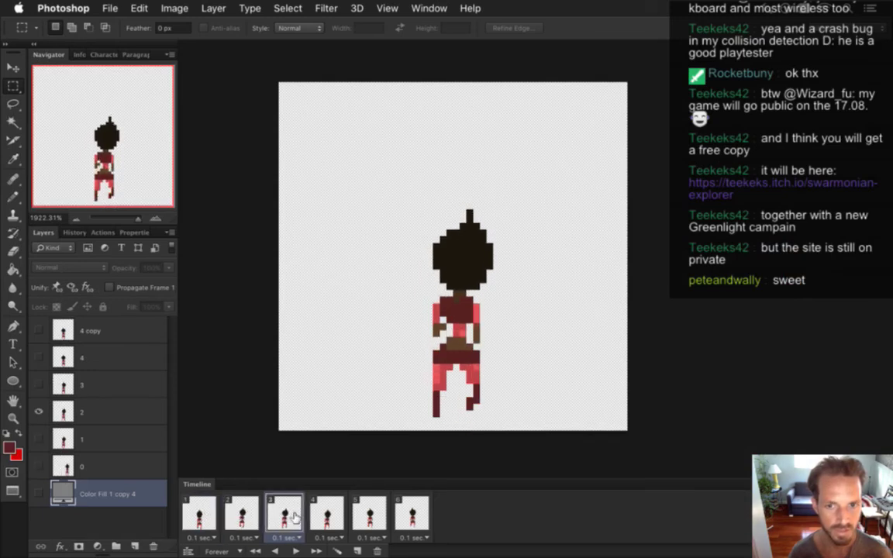
left_click(230, 513)
left_click(97, 439)
key("v")
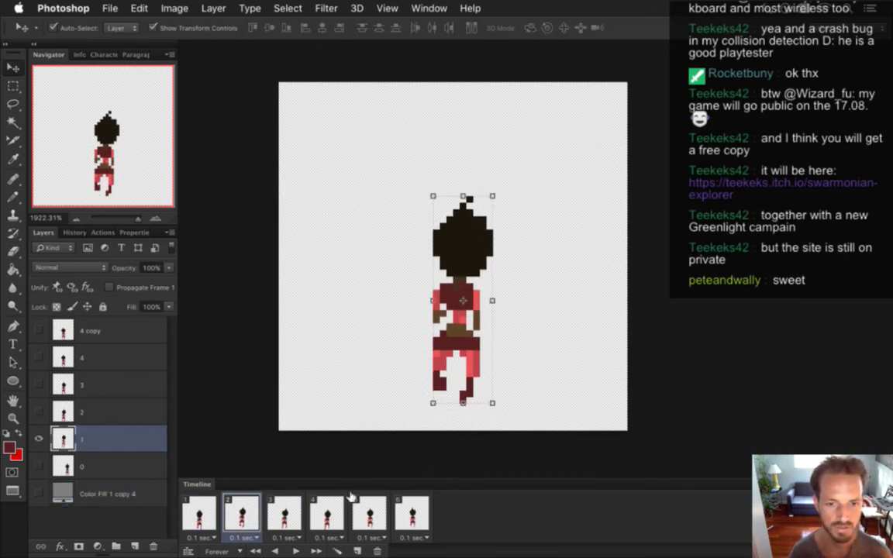
Check frames 3 and 4 and move layer 4 up one pixel in frame 5
left_click(292, 511)
left_click(126, 407)
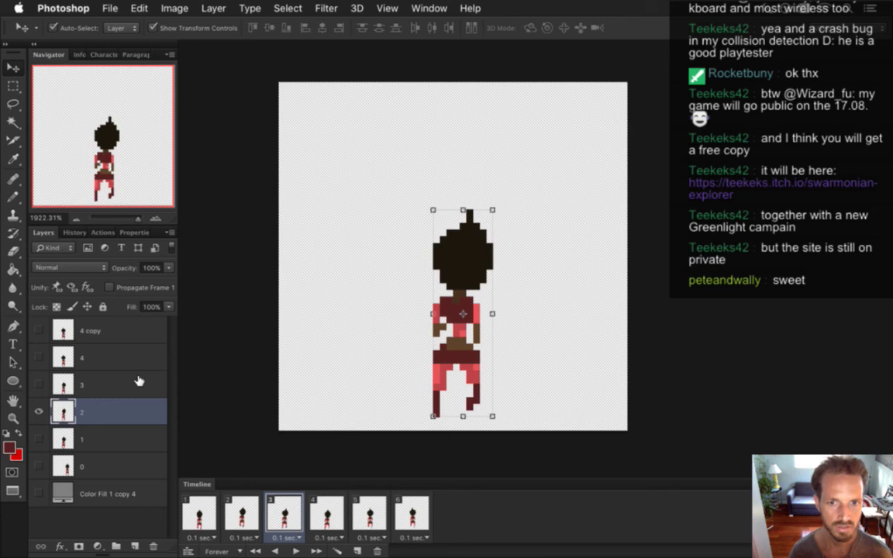
left_click(345, 512)
left_click(380, 513)
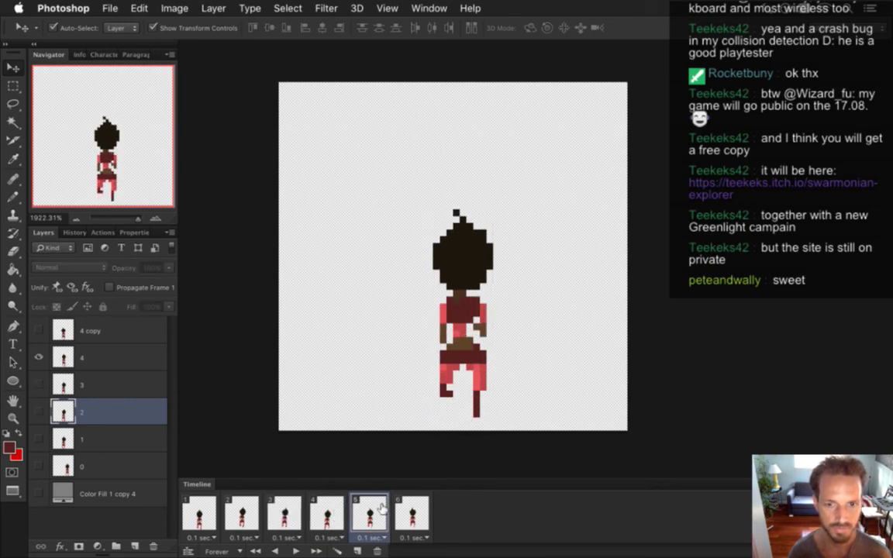
left_click(102, 354)
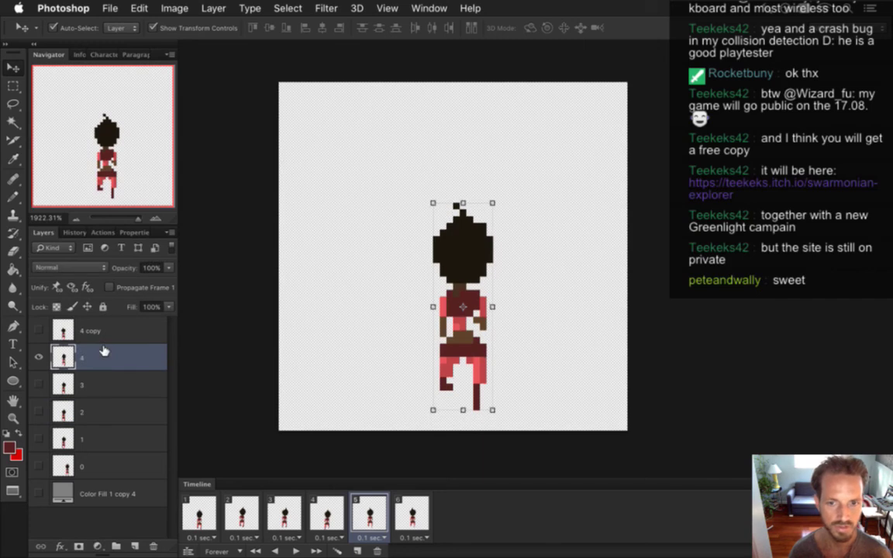
Inspect frame 6, play the animation from frame 1 to review the vertical bounce, and stop it
left_click(422, 510)
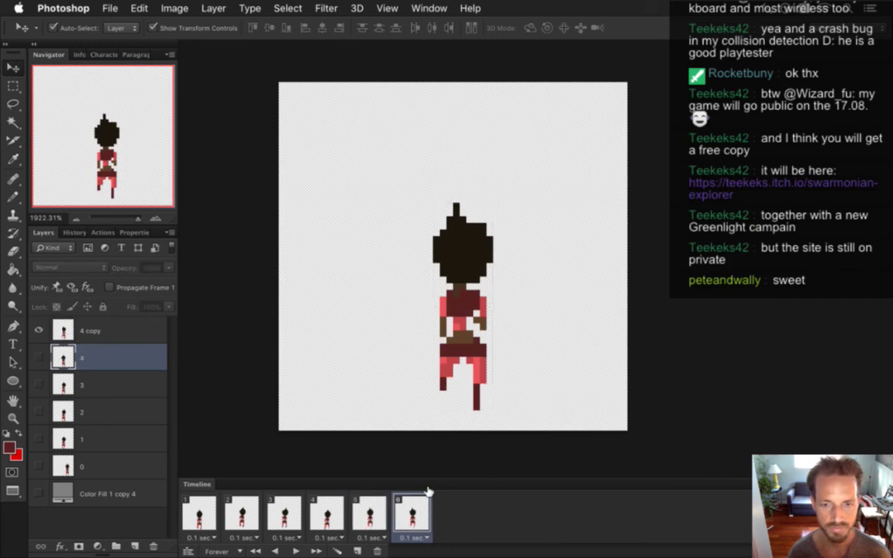
left_click(373, 512)
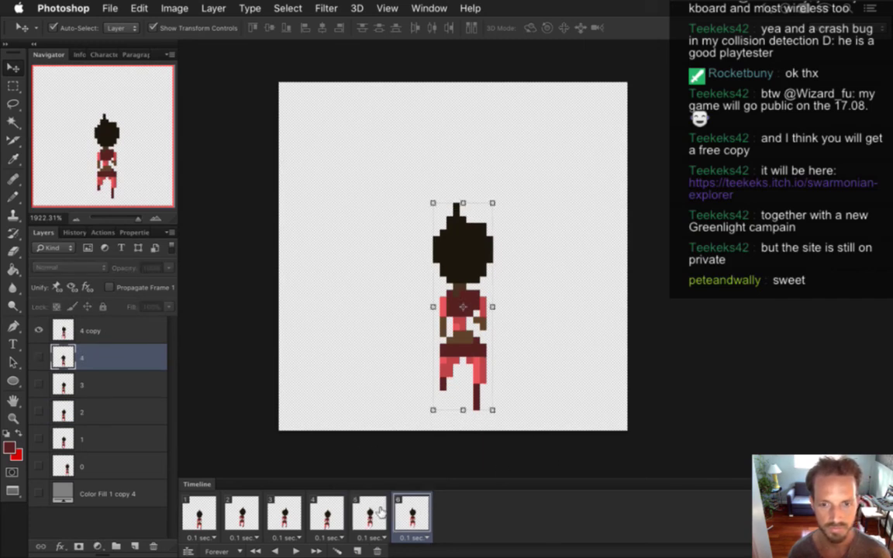
left_click(199, 515)
left_click(295, 550)
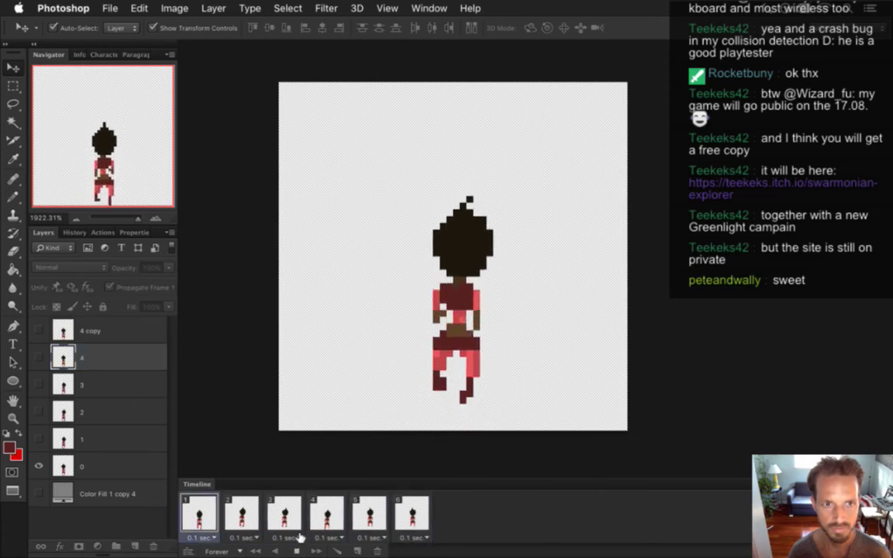
key("space")
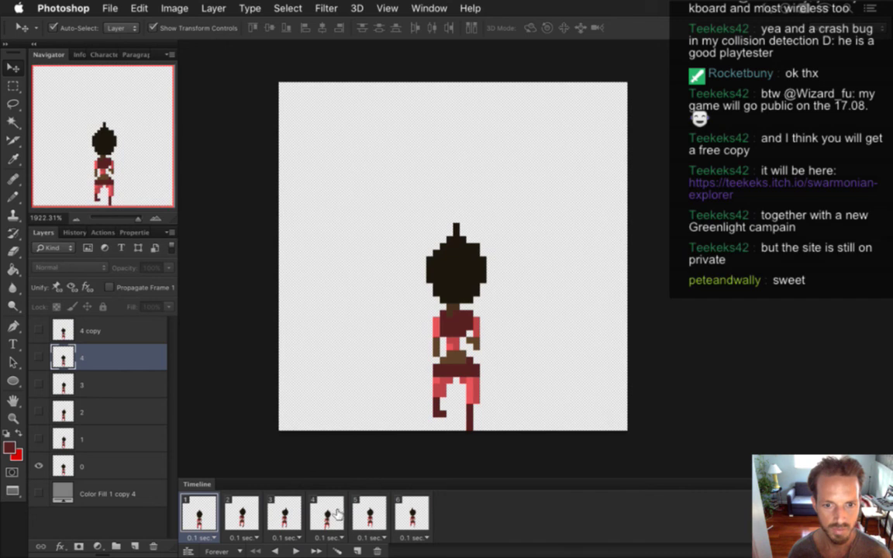
Move layer 4 up one more pixel in frame 5 and replay the animation from frame 1
left_click(372, 508)
key("Up")
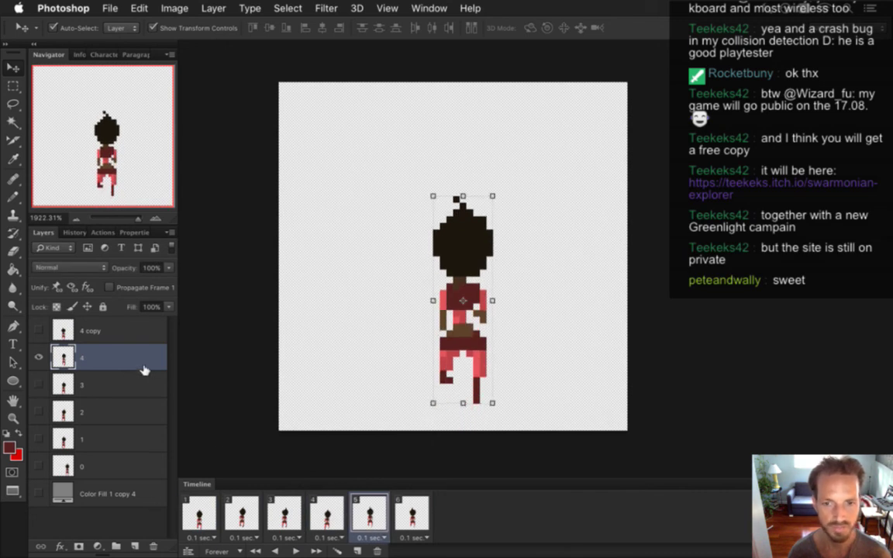
left_click(415, 521)
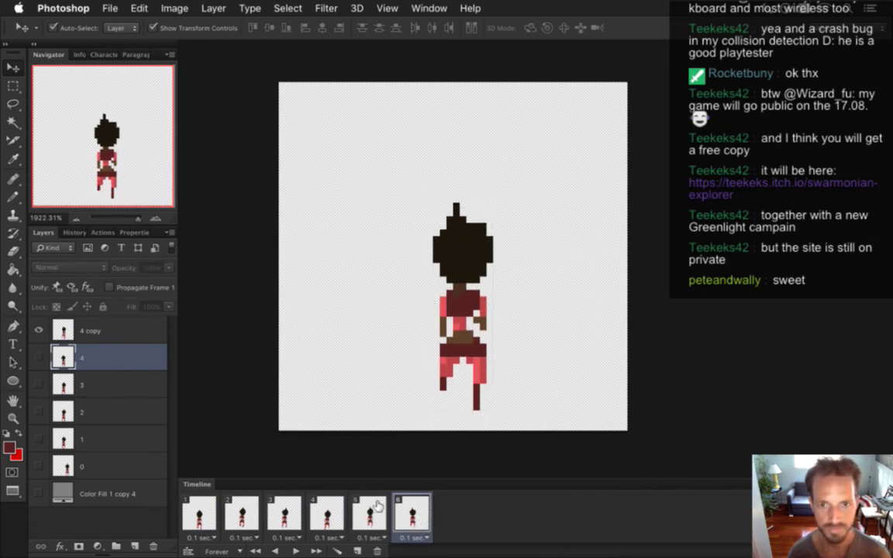
left_click(200, 513)
left_click(295, 549)
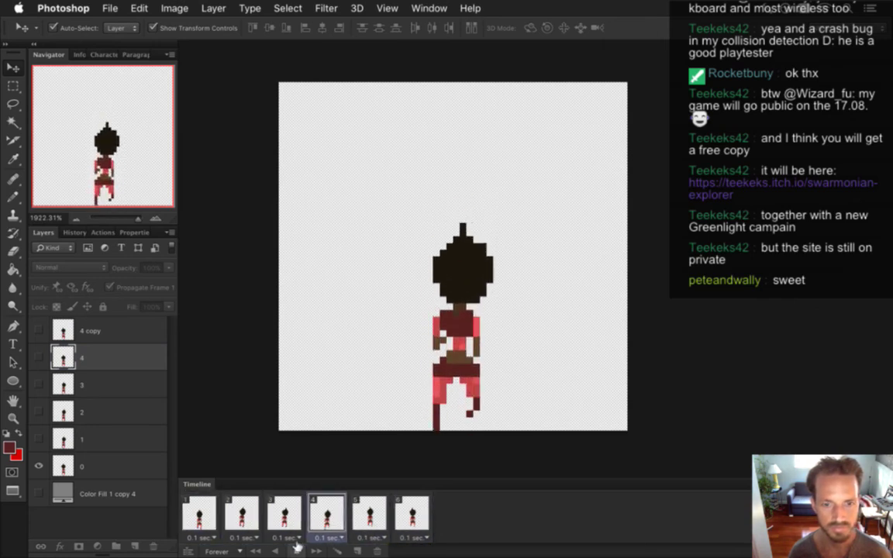
left_click(295, 549)
Render the adjusted frames again as the PNG sequence VelleRunN.png in the Heroes folder, replacing the existing files
key("ctrl+shift+alt+r")
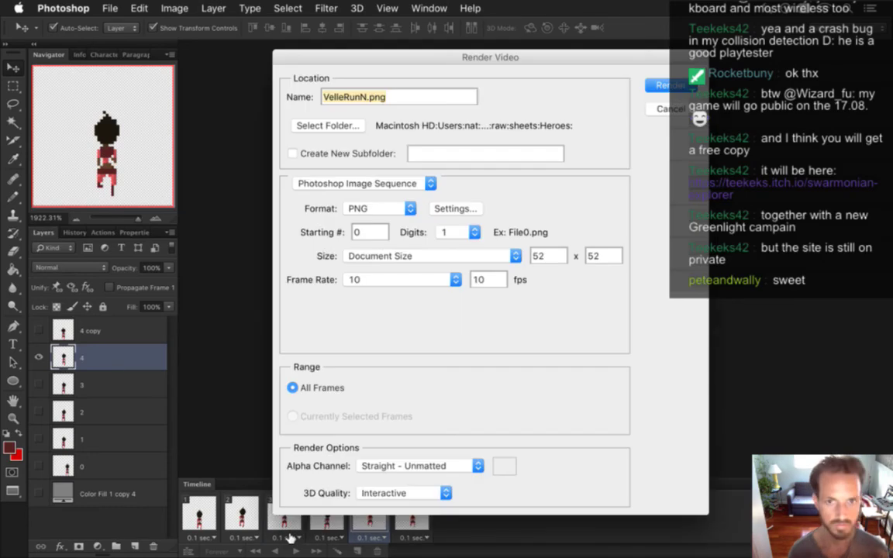
key("Return")
key("Return")
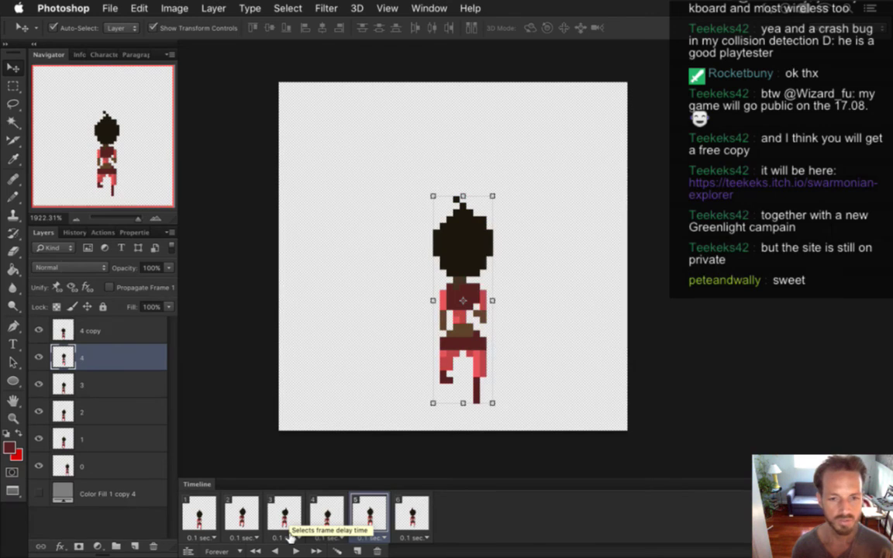
Switch to Xcode, run Songbringer to check the updated animation, and minimise the Gameshow window
key("super+Tab")
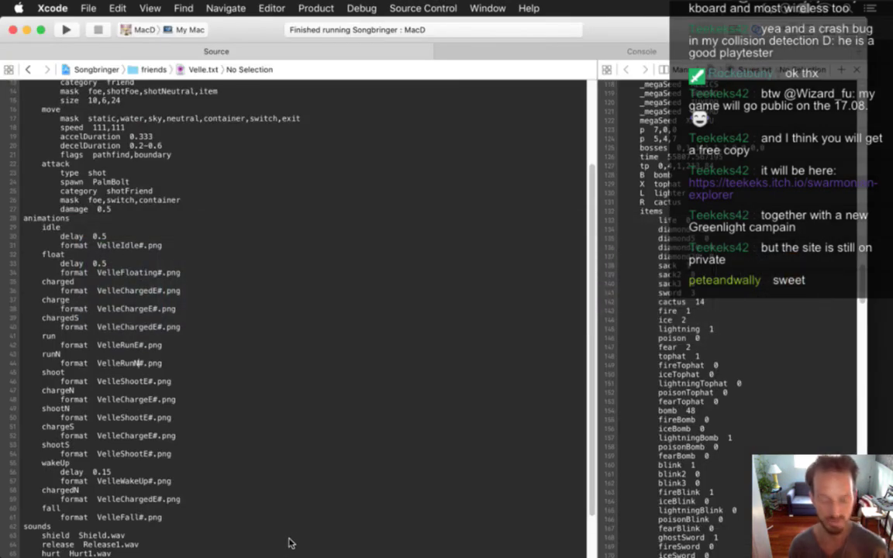
key("super+r")
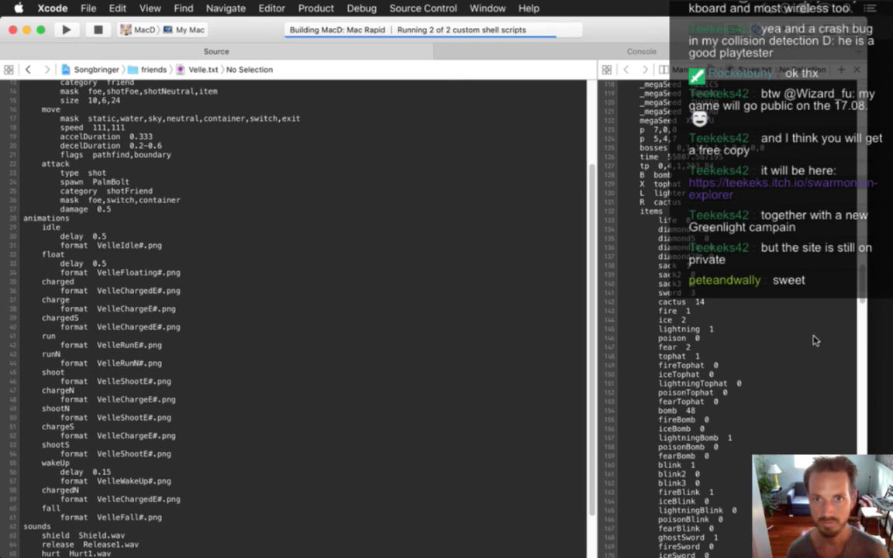
left_click(881, 410)
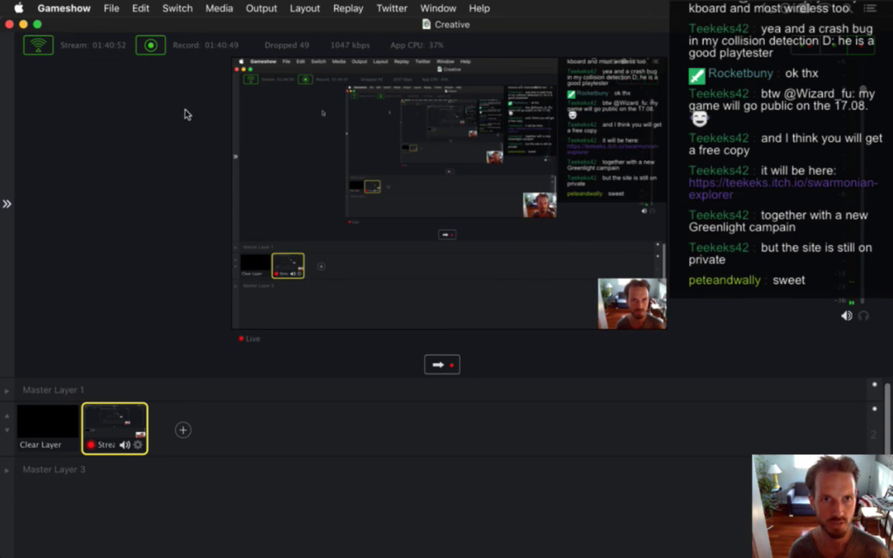
left_click(24, 25)
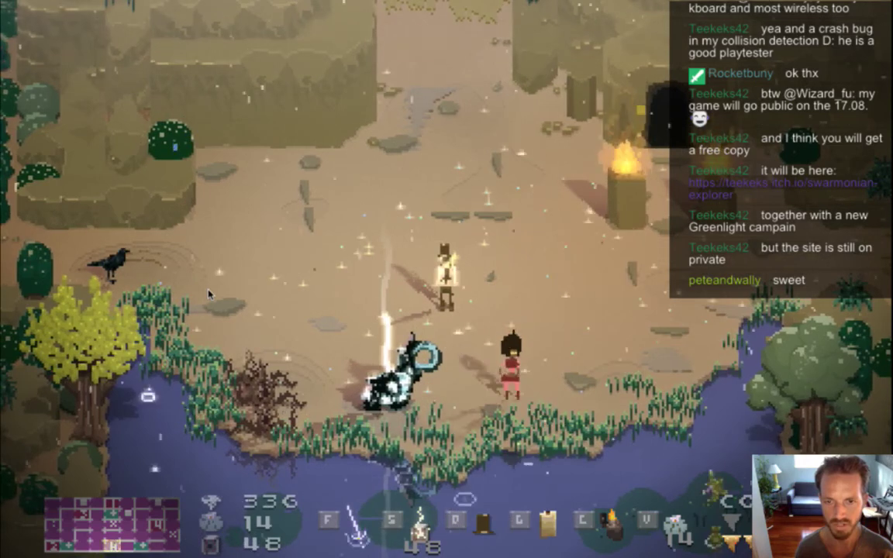
Quit Songbringer, switch back to Photoshop, and compare the character's pose in frames 1 and 2 of the run animation
key("super+q")
key("super+Tab")
key("super+Tab")
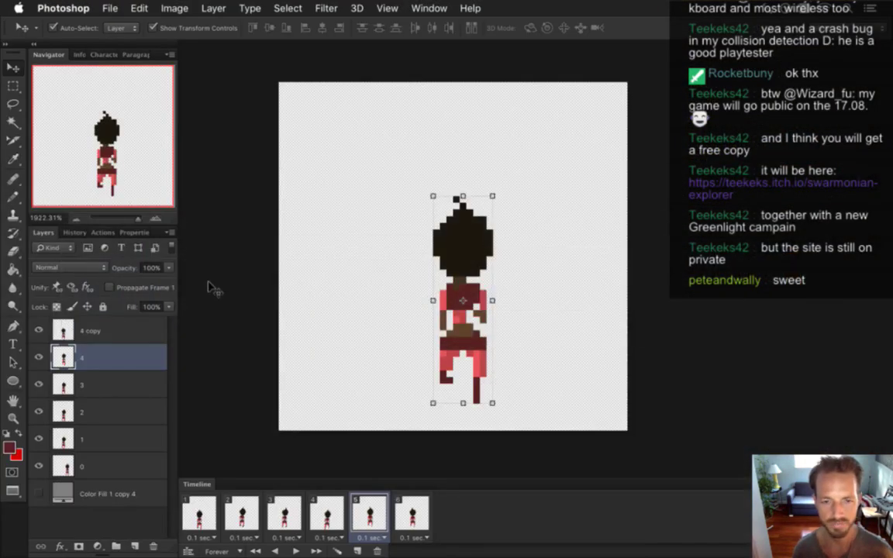
key("m")
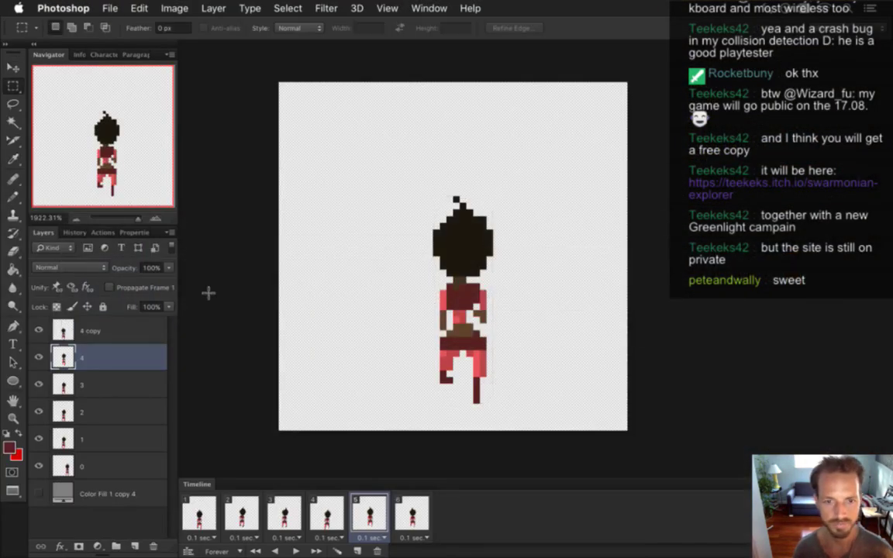
left_click(203, 517)
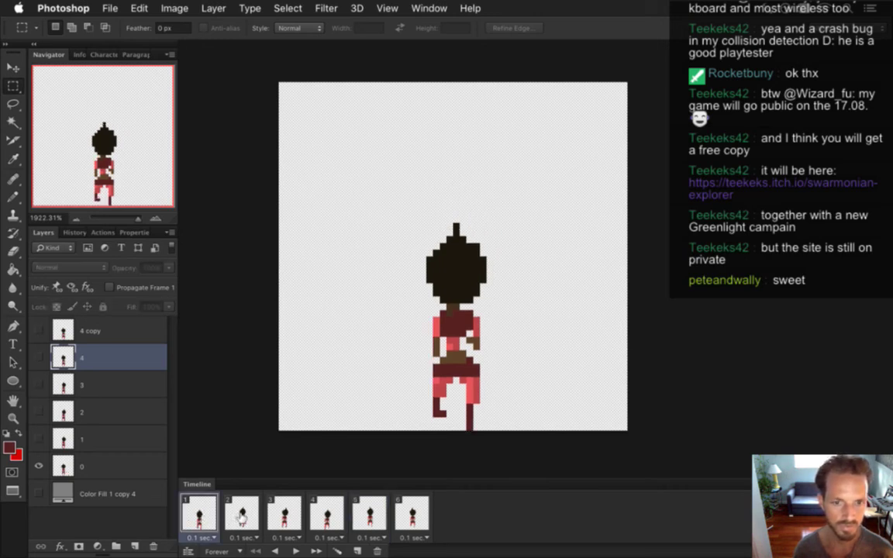
left_click(242, 518)
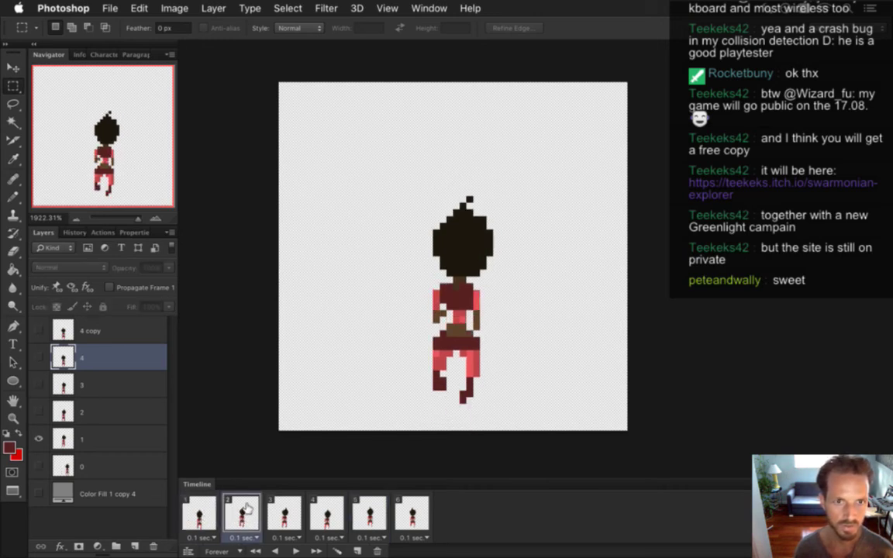
left_click(200, 515)
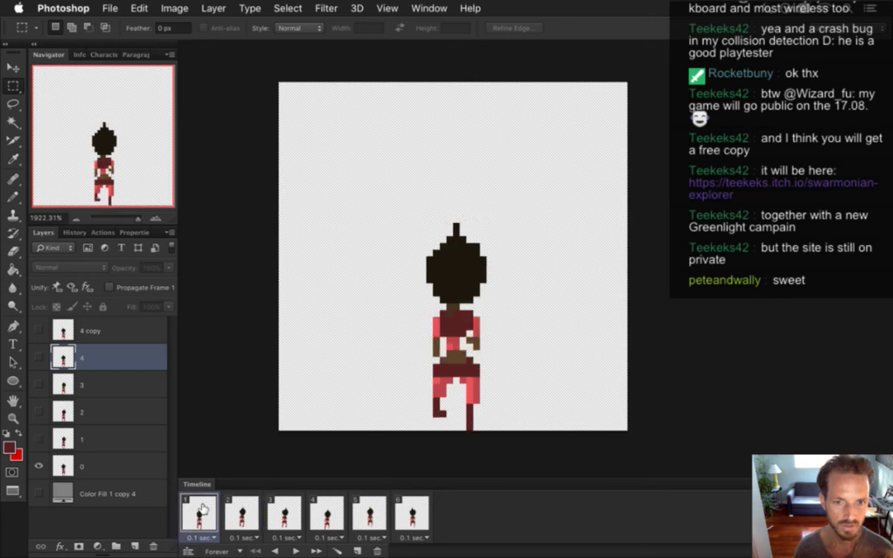
left_click(243, 516)
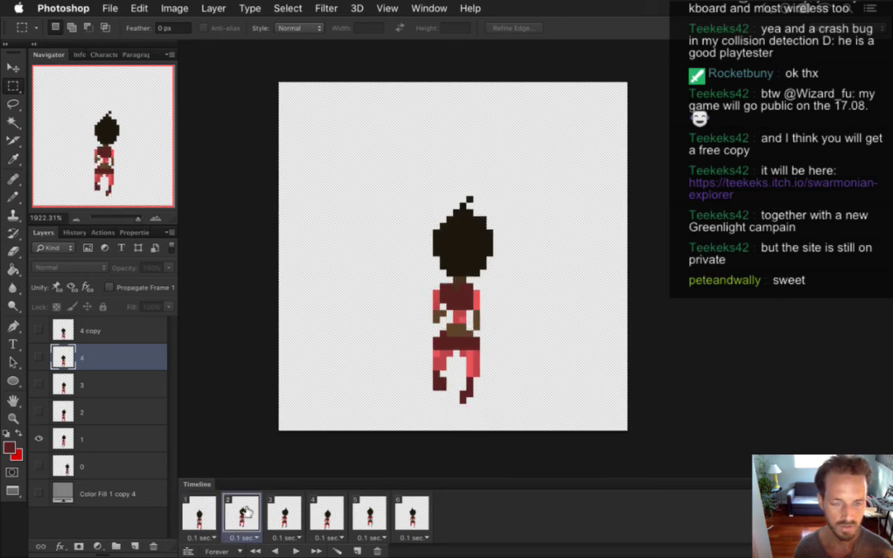
left_click(203, 513)
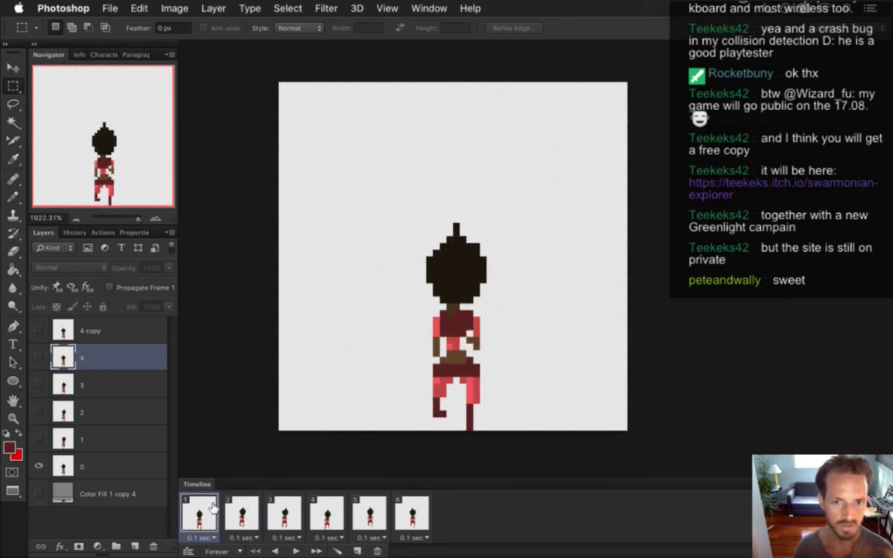
Try shifting the lower left leg one pixel right on layer 0 in frame 1
left_click(74, 465)
left_click_drag(418, 404, 448, 417)
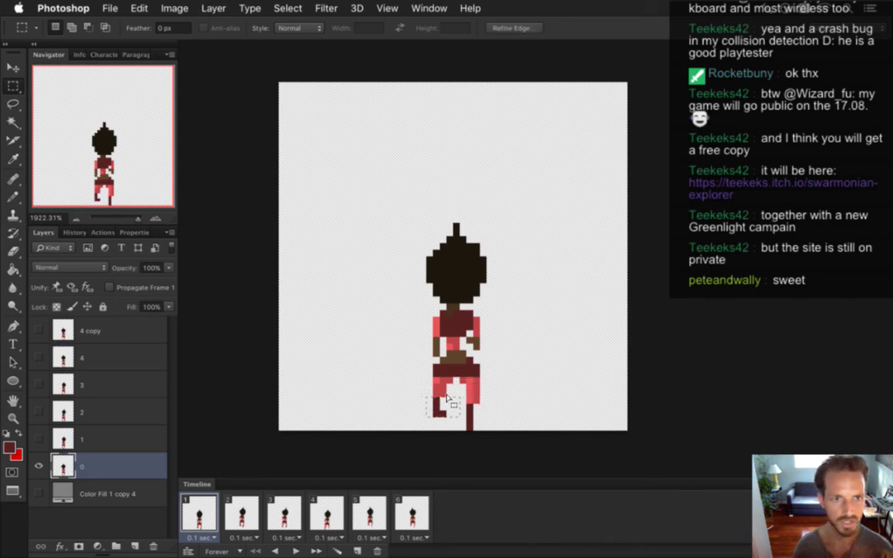
key("v")
key("Right")
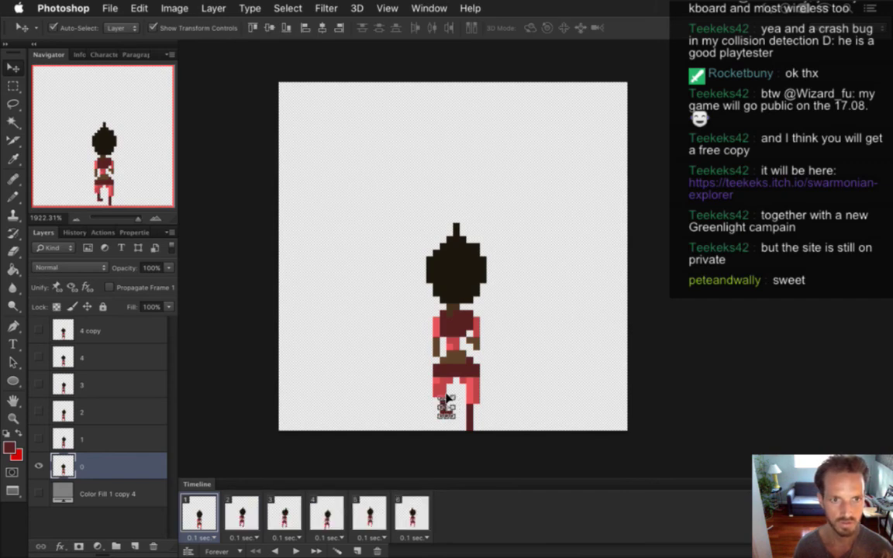
key("Left")
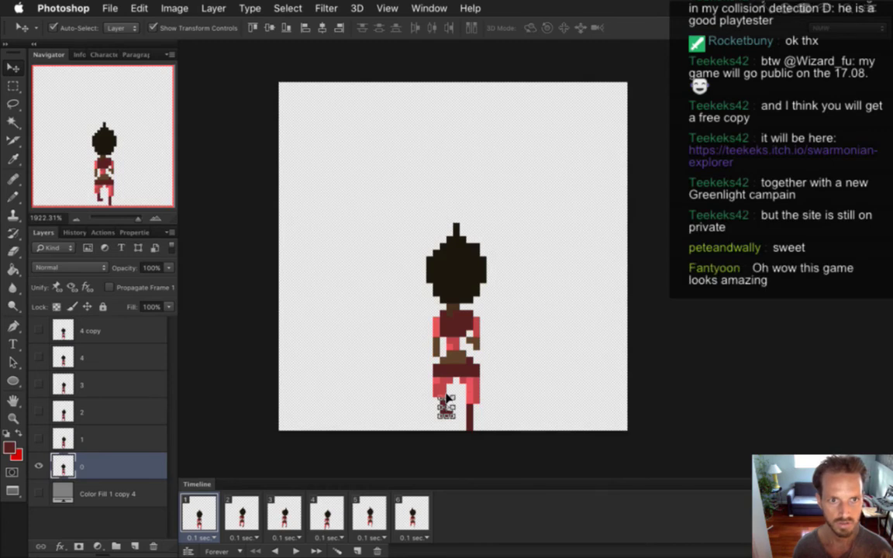
key("m")
key("ctrl+d")
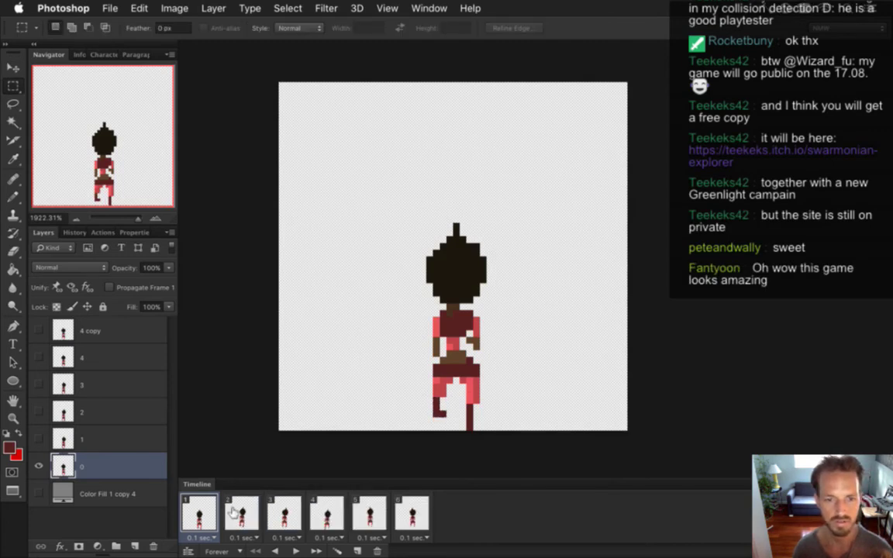
Shift the lower left leg one pixel right on layer 1 in frame 2 and clear the selection
key("Right")
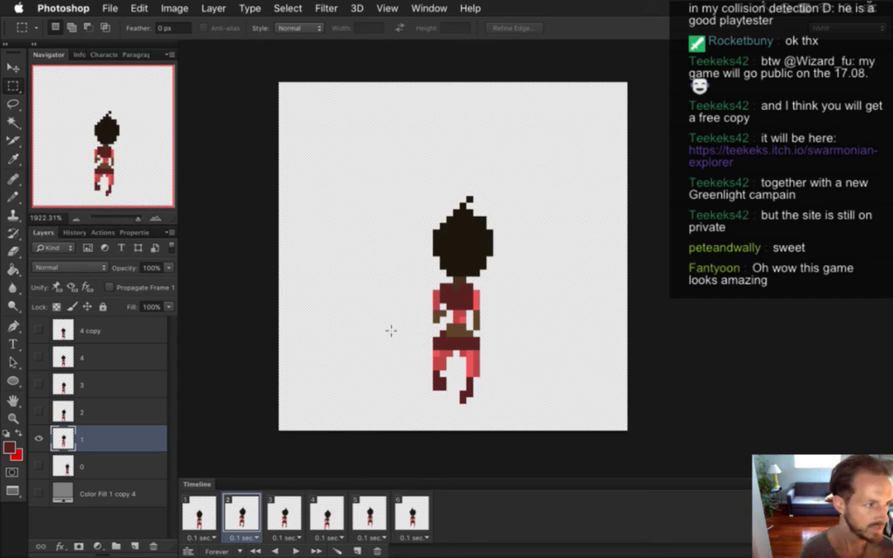
left_click_drag(438, 369, 455, 392)
key("v")
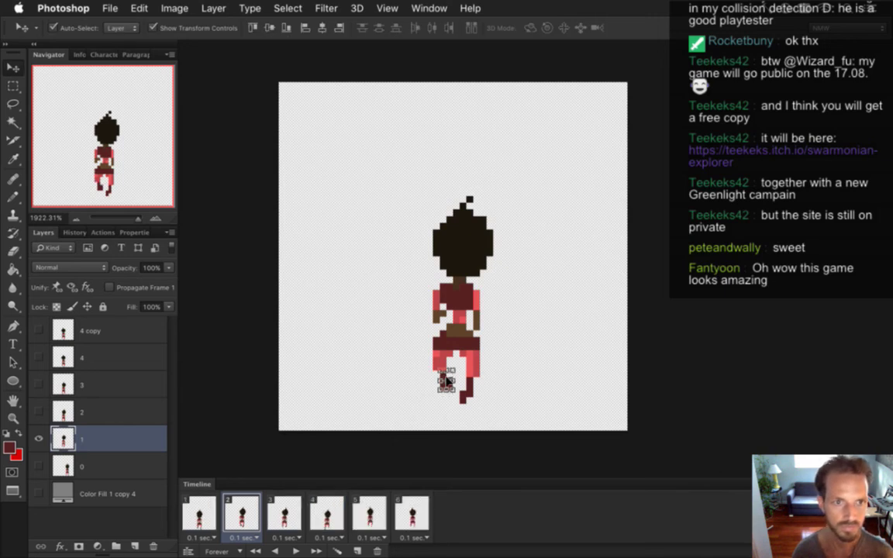
key("m")
left_click(487, 351)
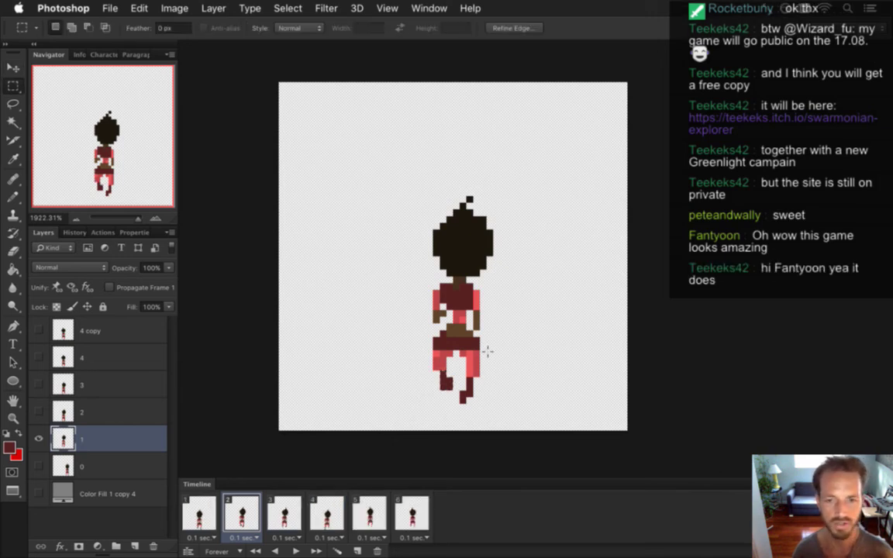
Shift the lower right leg one pixel left on layer 2 in frame 3 and clear the selection
left_click(293, 517)
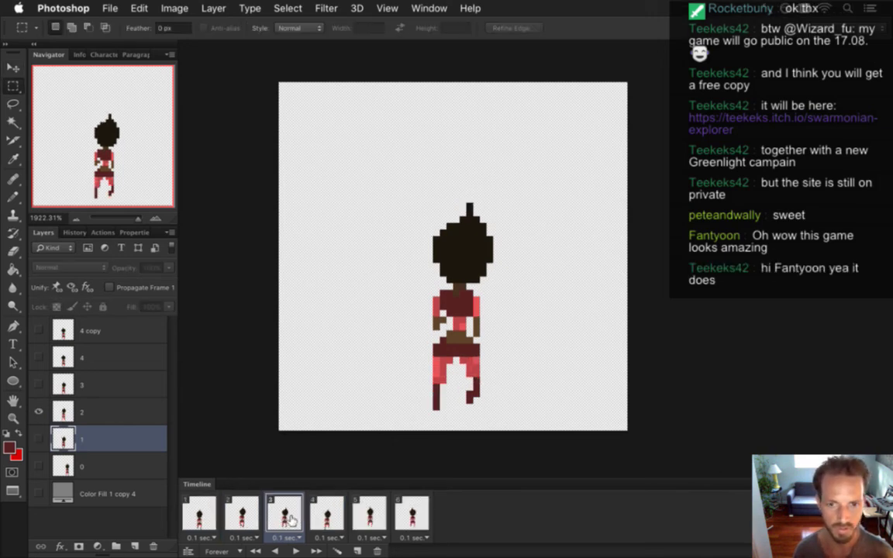
left_click(104, 408)
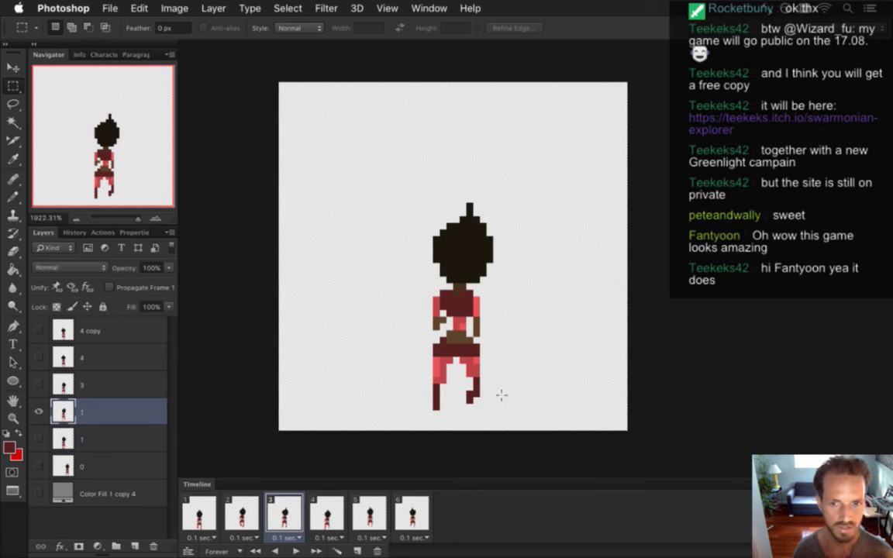
left_click_drag(462, 381, 475, 404)
key("v")
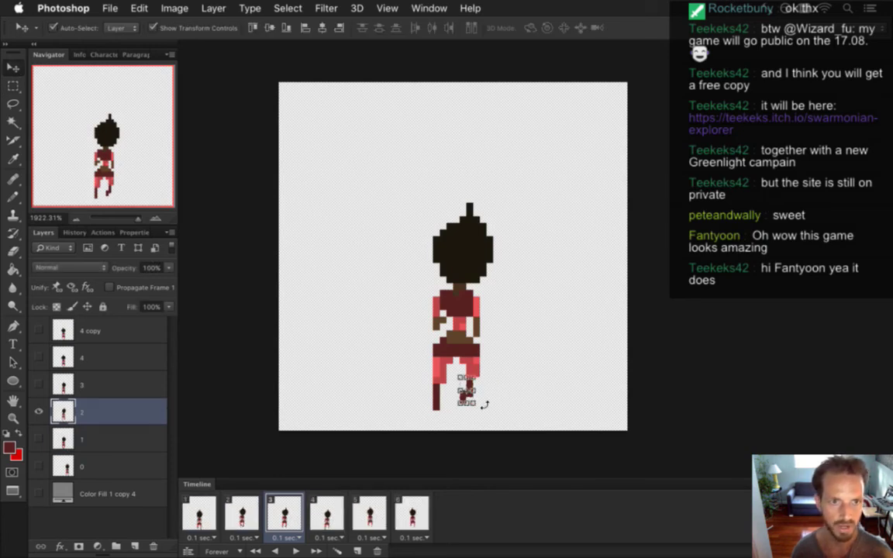
key("m")
key("ctrl+d")
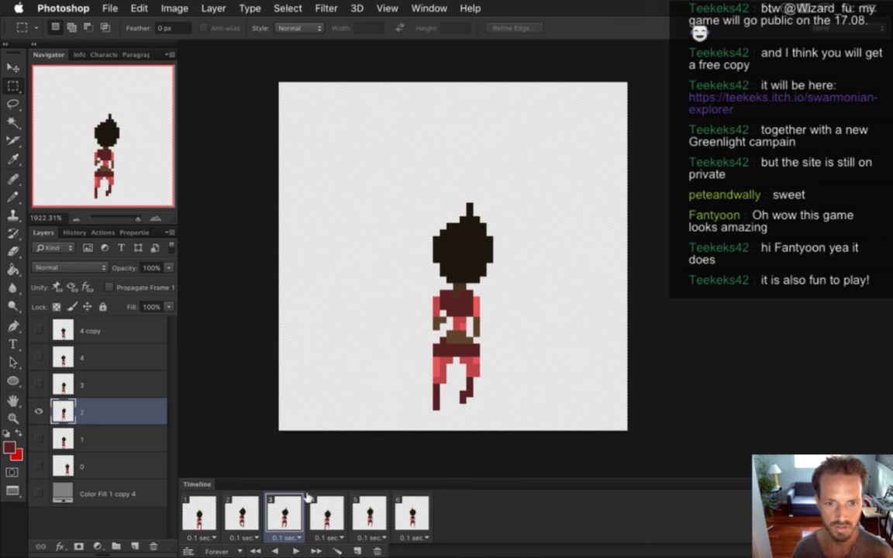
Shift the lower right leg one pixel left on layer 3 in frame 4 and clear the selection
left_click(316, 506)
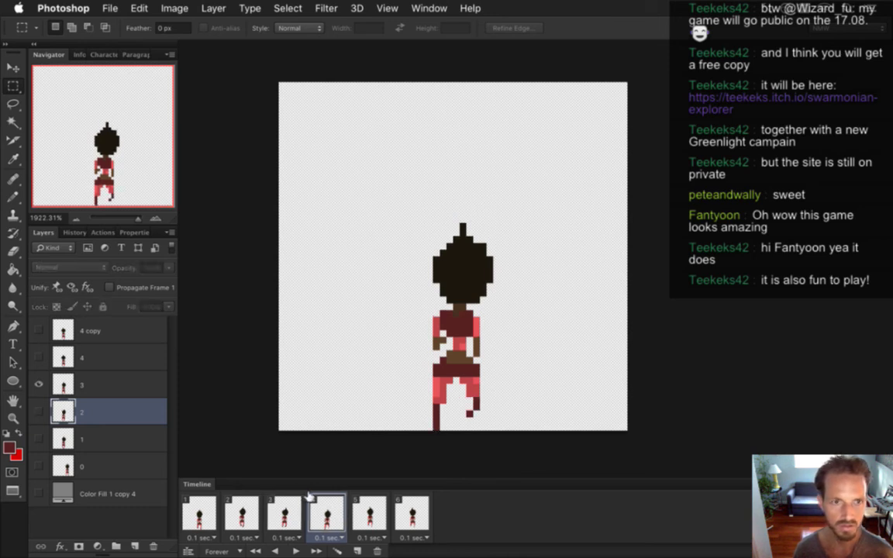
left_click(90, 386)
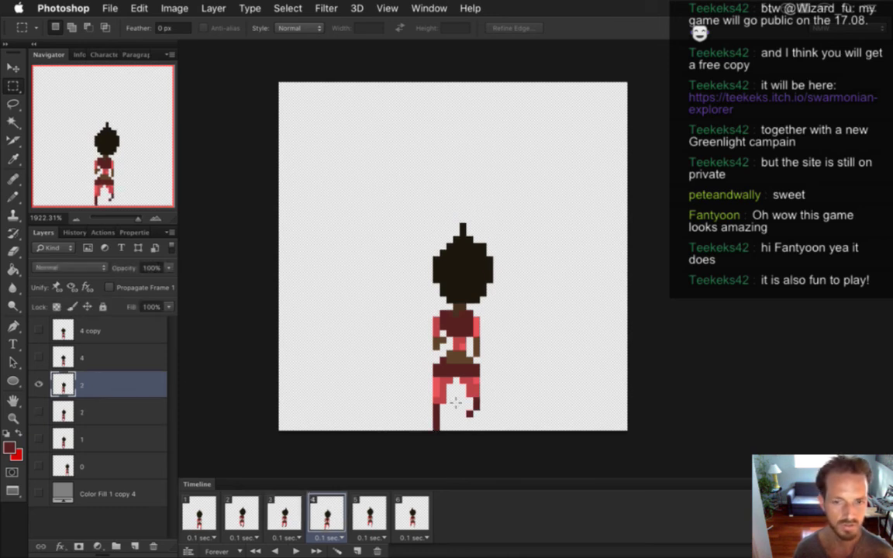
left_click_drag(468, 402, 475, 417)
key("v")
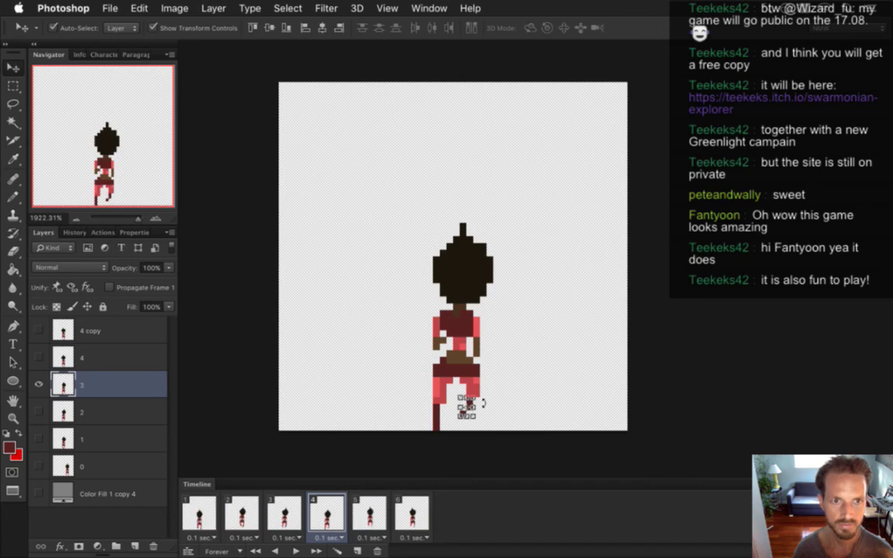
key("m")
key("super+d")
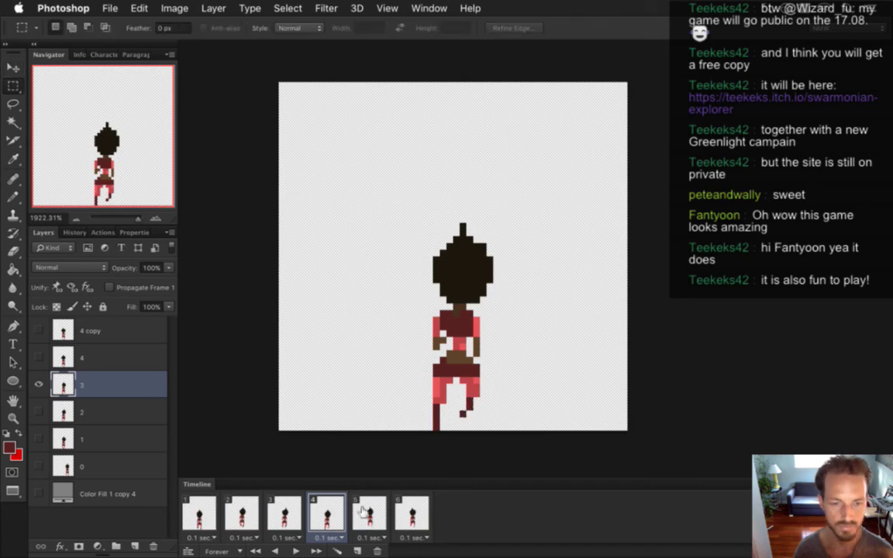
Shift the raised left foot one pixel right on layer 4 in frame 5
left_click(369, 511)
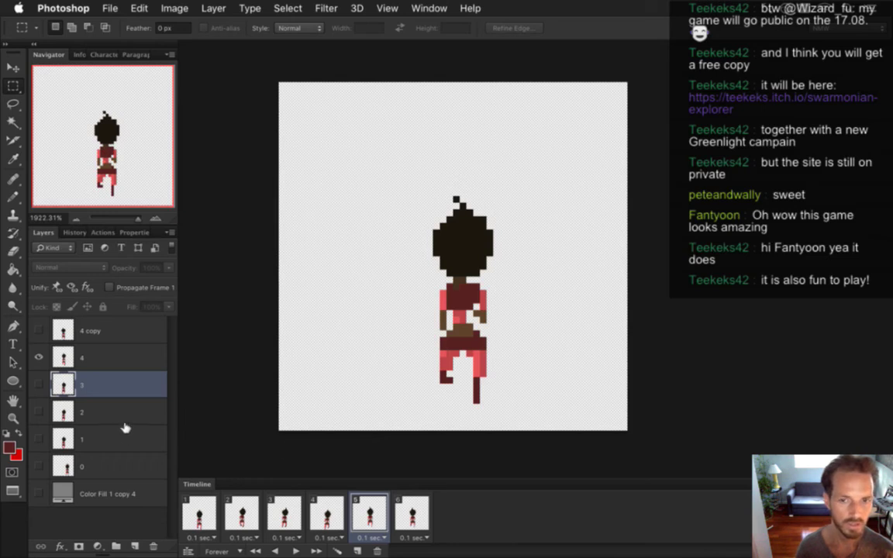
left_click(109, 350)
left_click_drag(440, 367, 459, 390)
key("v")
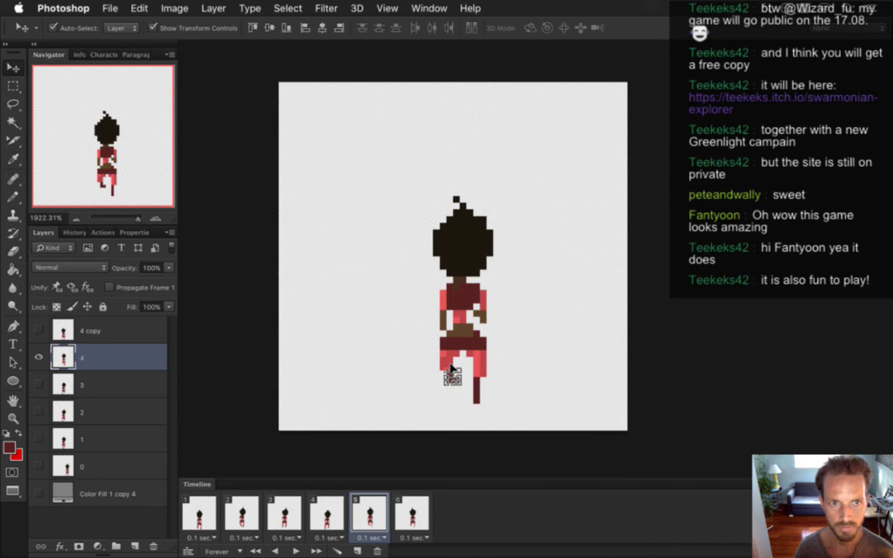
key("m")
Shift the lower left leg one pixel right on layer 4 copy in frame 6 and play the animation from frame 1
left_click(411, 513)
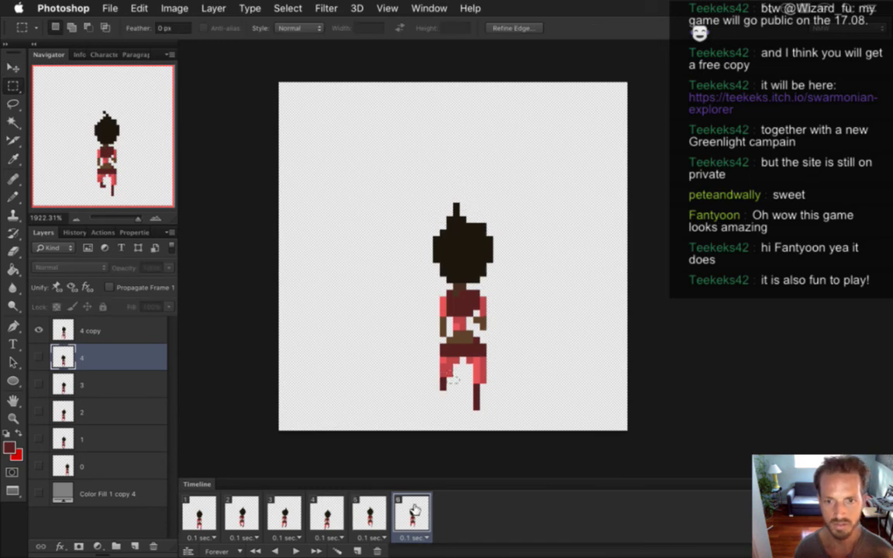
key("ctrl+d")
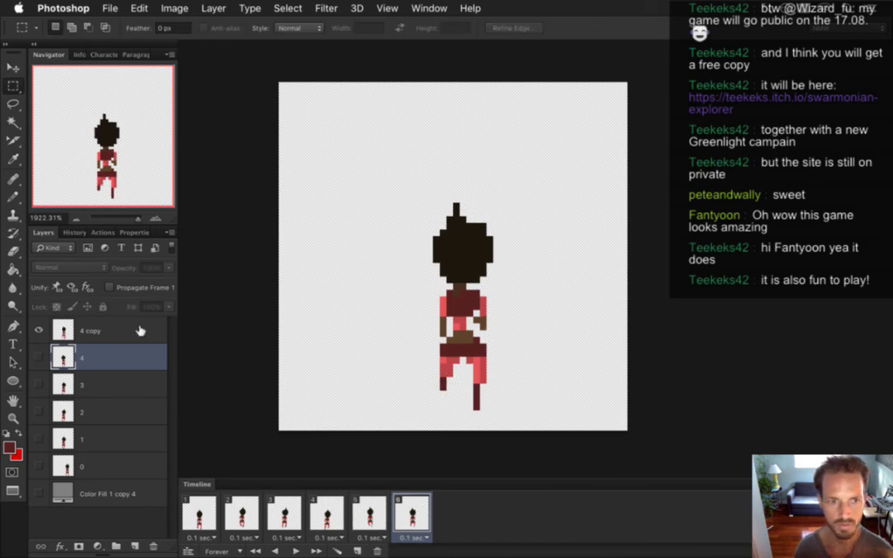
key("alt+bracketright")
left_click_drag(431, 386, 451, 395)
key("v")
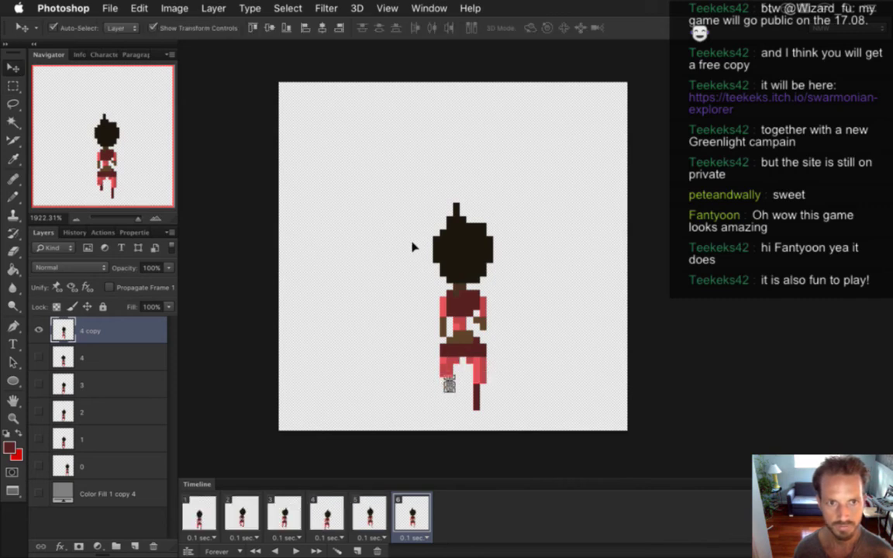
key("m")
left_click(199, 512)
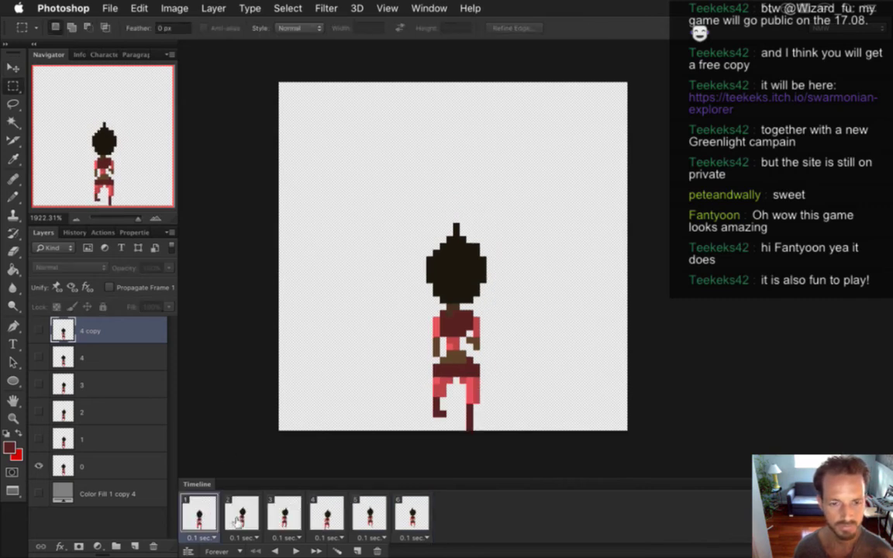
left_click(294, 550)
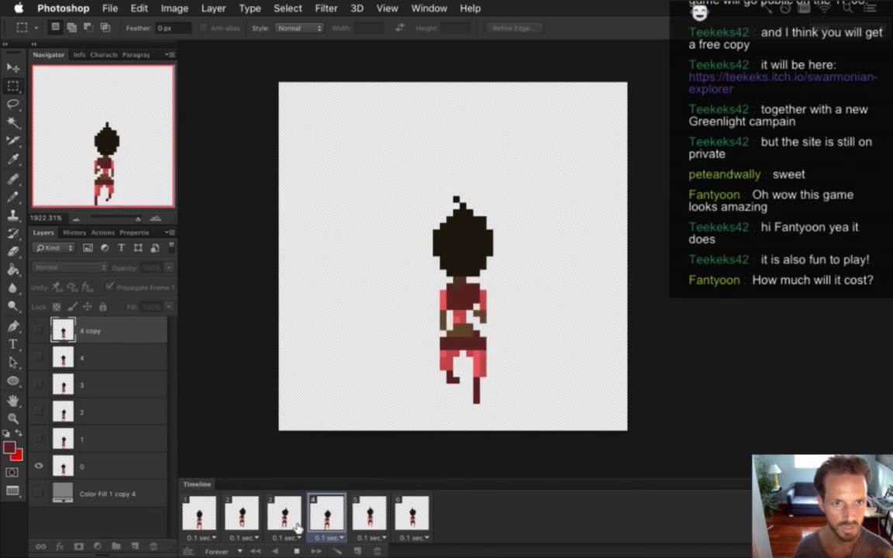
Shift the lower left leg one pixel right on layer 0 in frame 1, then replay the animation and stop it
left_click(197, 512)
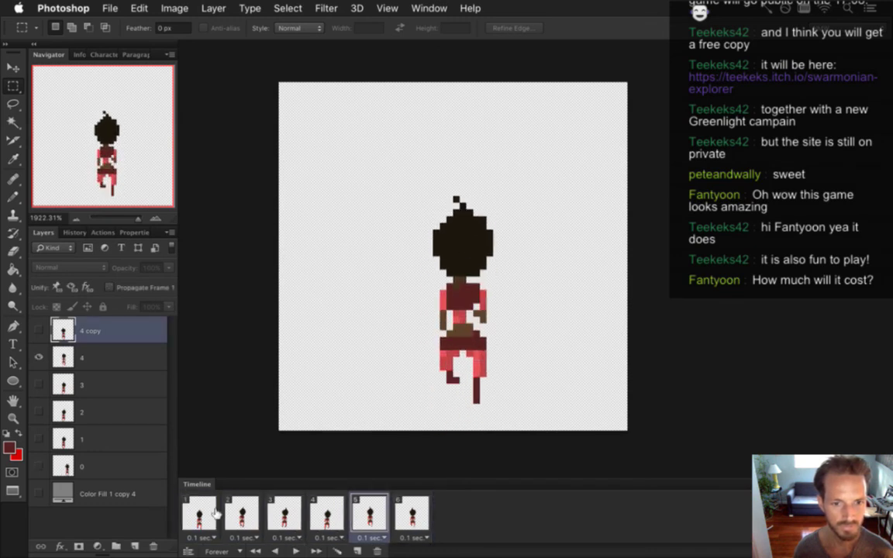
left_click(94, 465)
key("v")
left_click_drag(440, 419, 446, 408)
key("m")
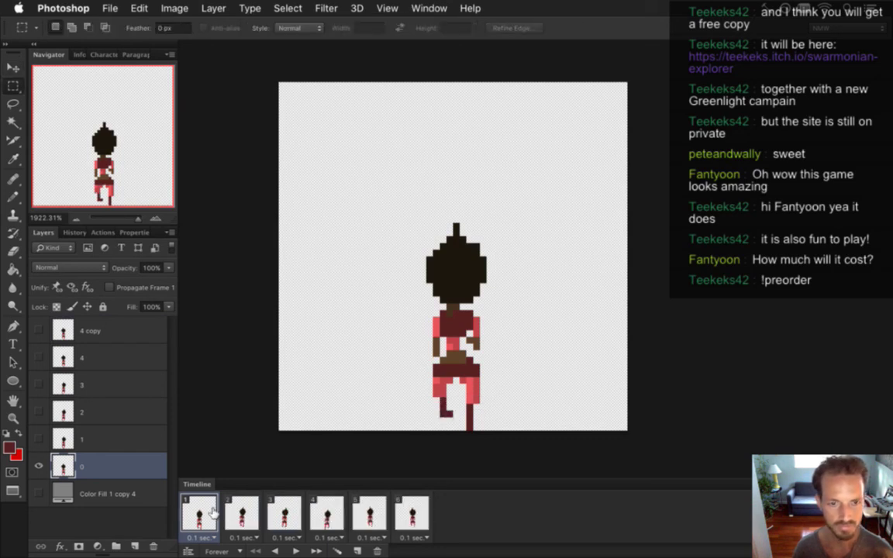
key("space")
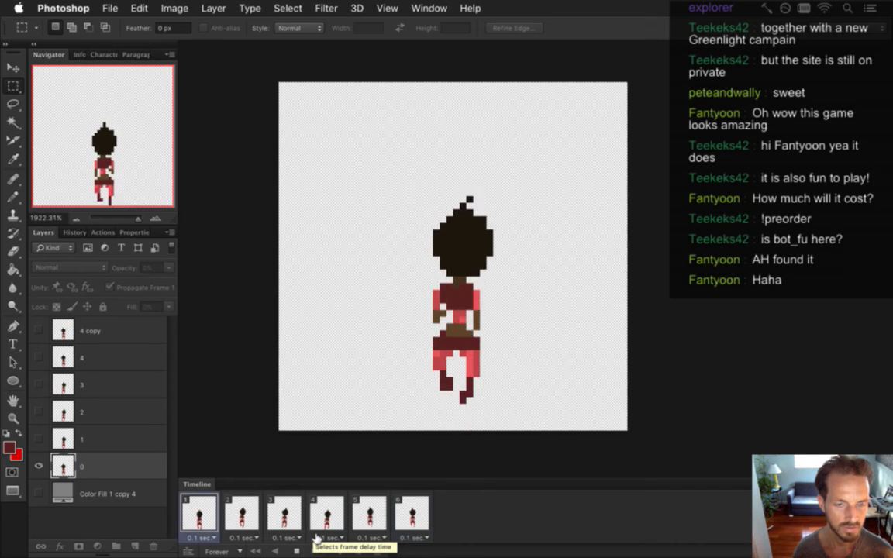
left_click(297, 551)
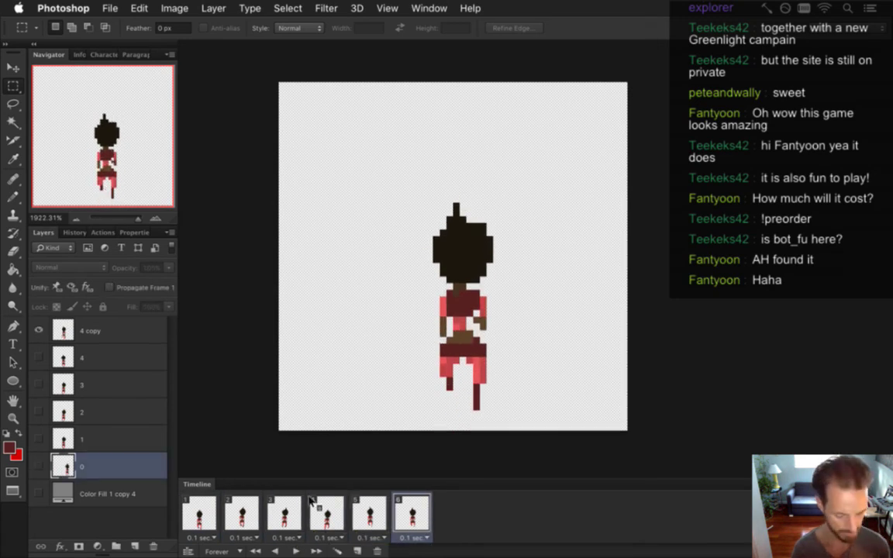
Render the narrowed-leg frames again as the PNG sequence with the same settings, replacing the existing files
key("super+shift+alt+r")
key("Return")
key("Return")
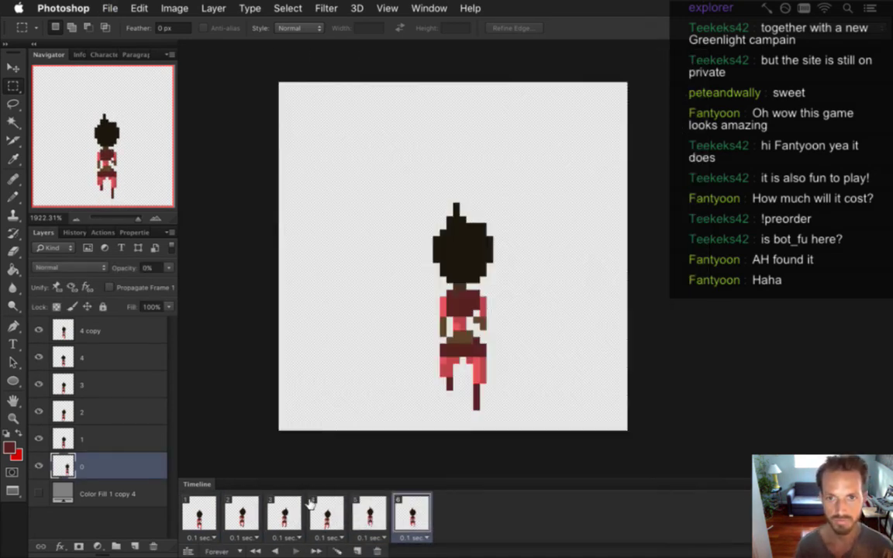
Switch to Xcode and run Songbringer with the newly rendered run frames
key("super+Tab")
key("super+r")
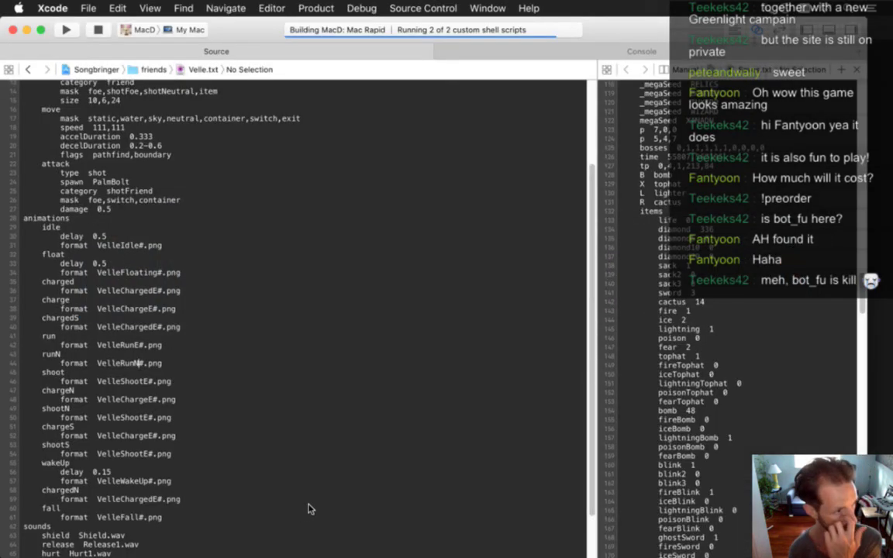
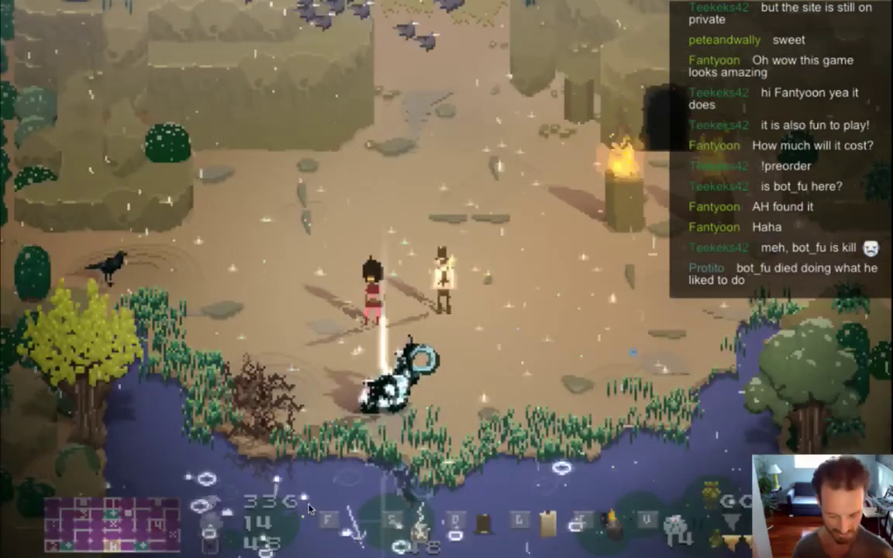
Run the female character repeatedly north and south across the clearing to check the new north-facing run animation
key("w")
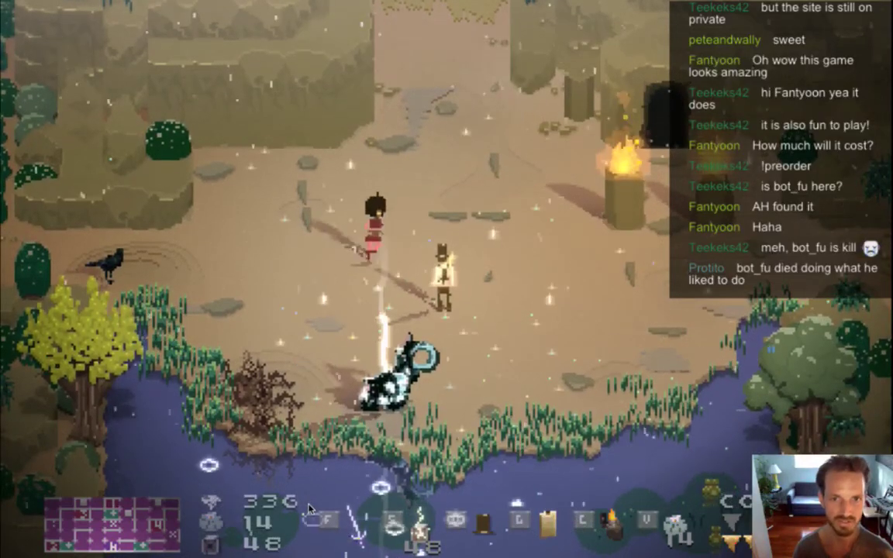
key("d")
key("s")
key("s")
key("w")
key("w")
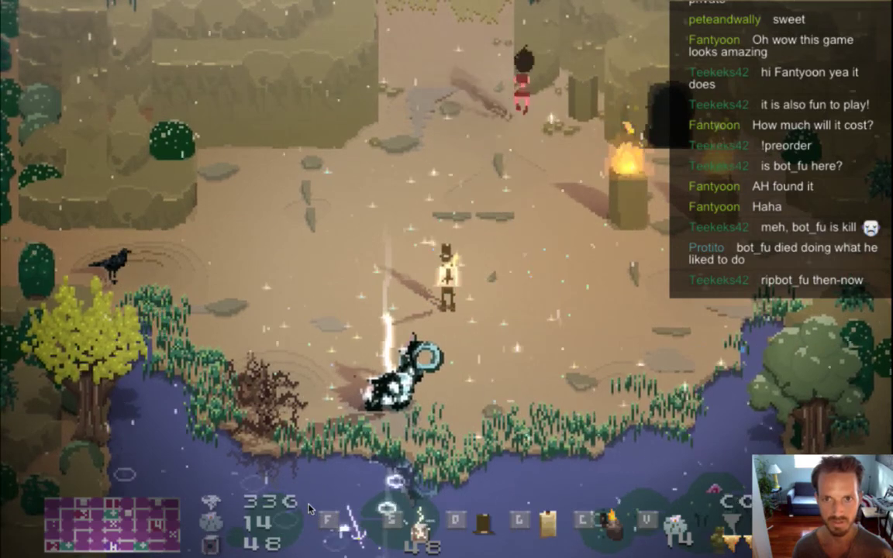
key("s")
key("s")
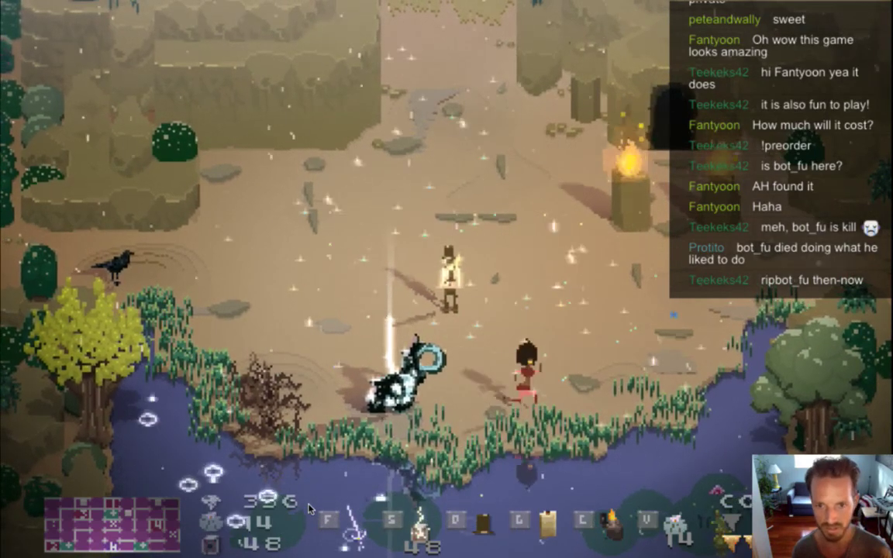
key("w")
key("w")
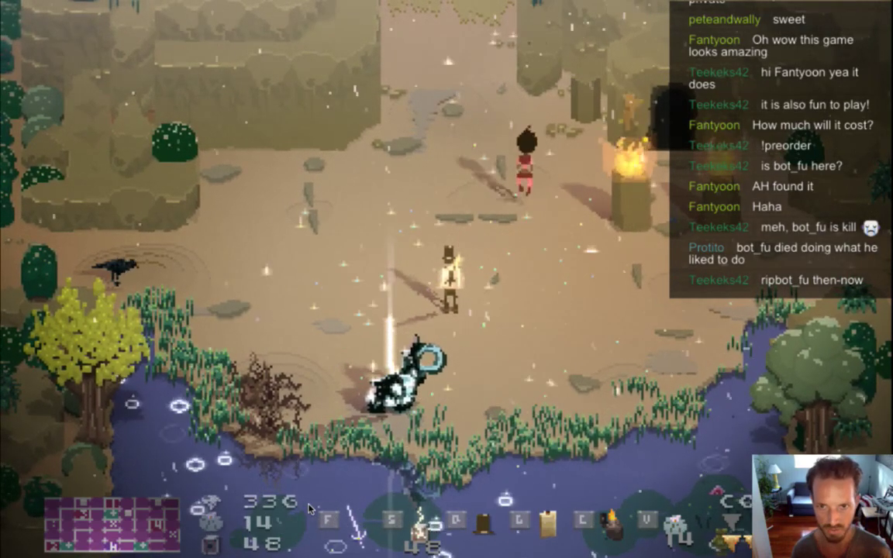
key("s")
key("s")
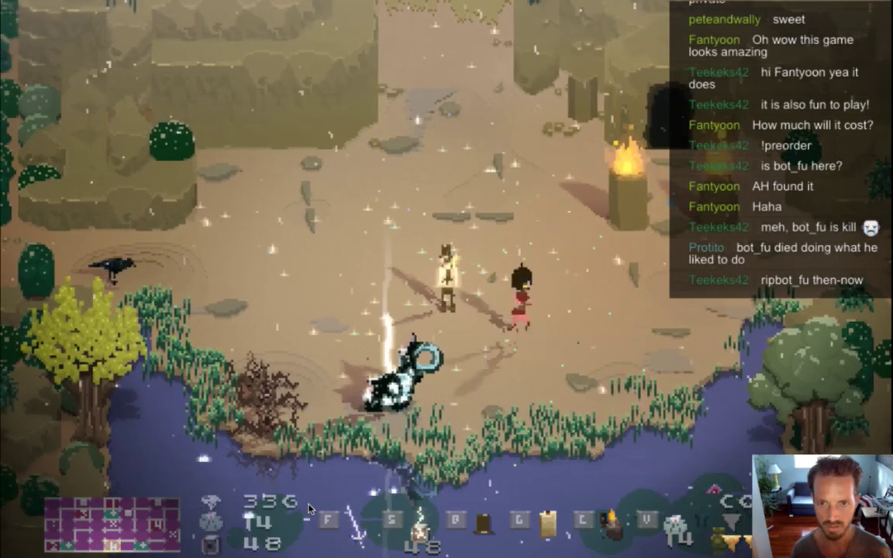
key("w")
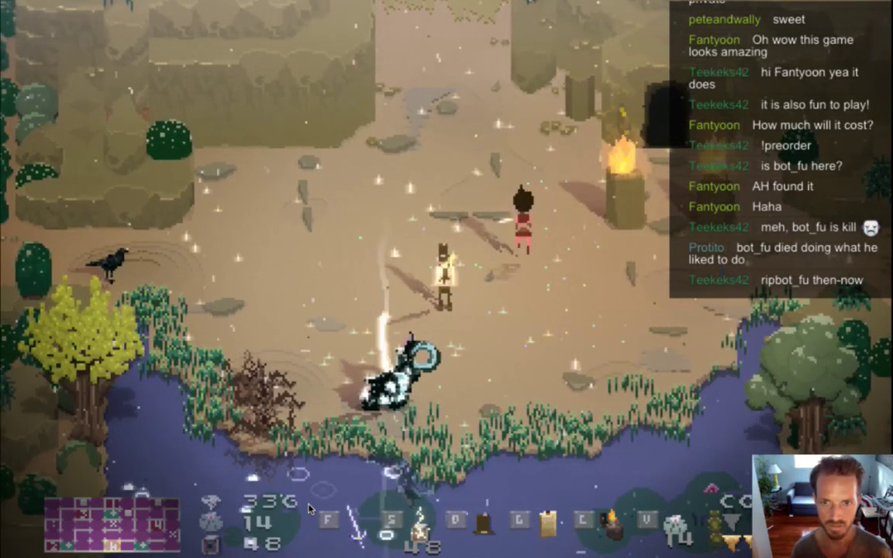
key("s")
key("s")
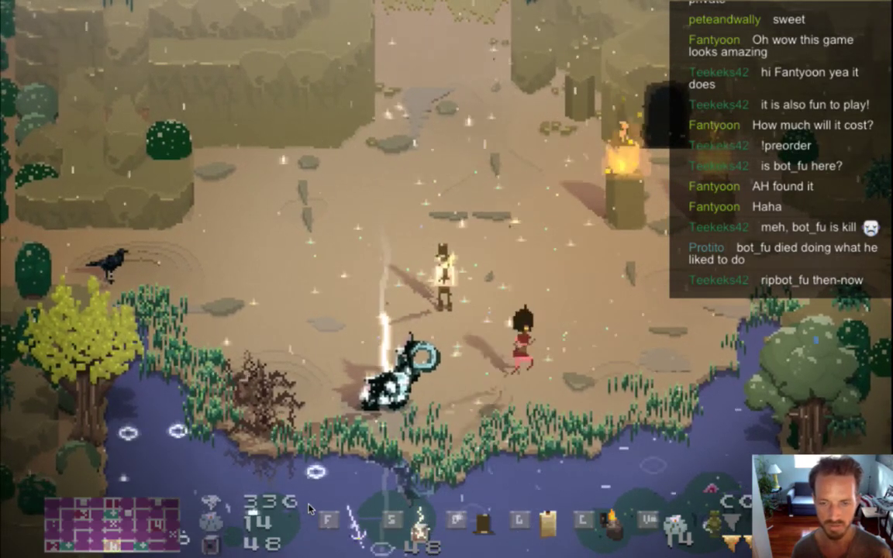
Run the character along the shore and across the clearing in changing directions to check the run animation transitions, and quit the game
key("d")
key("s")
key("w")
key("a")
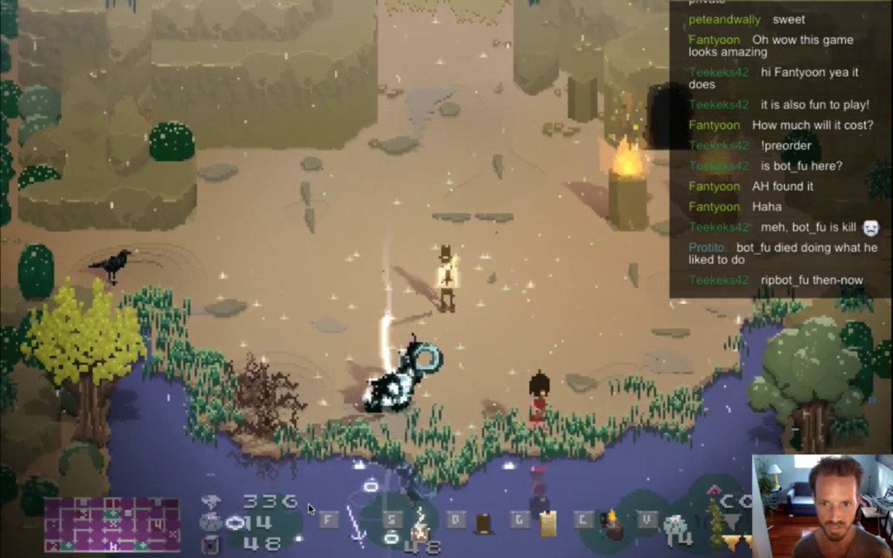
key("s")
key("d")
key("a")
key("w")
key("d")
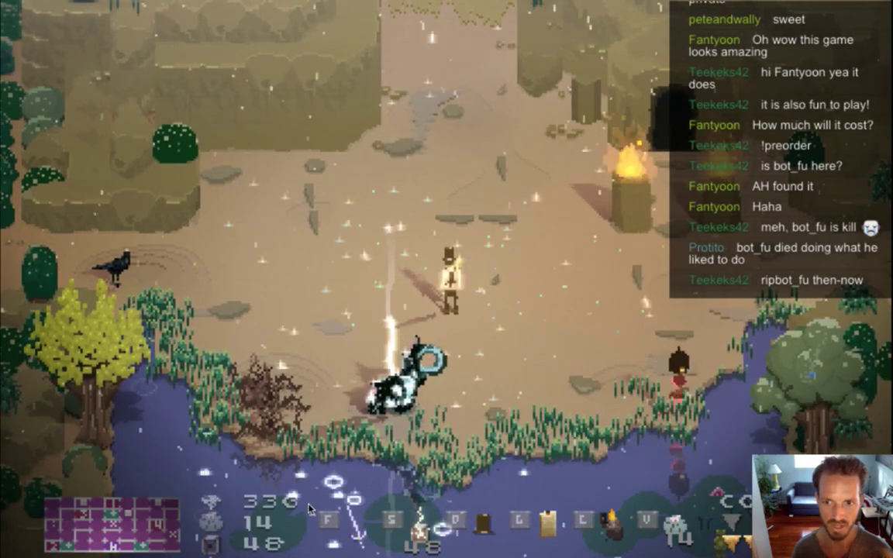
key("a")
key("a")
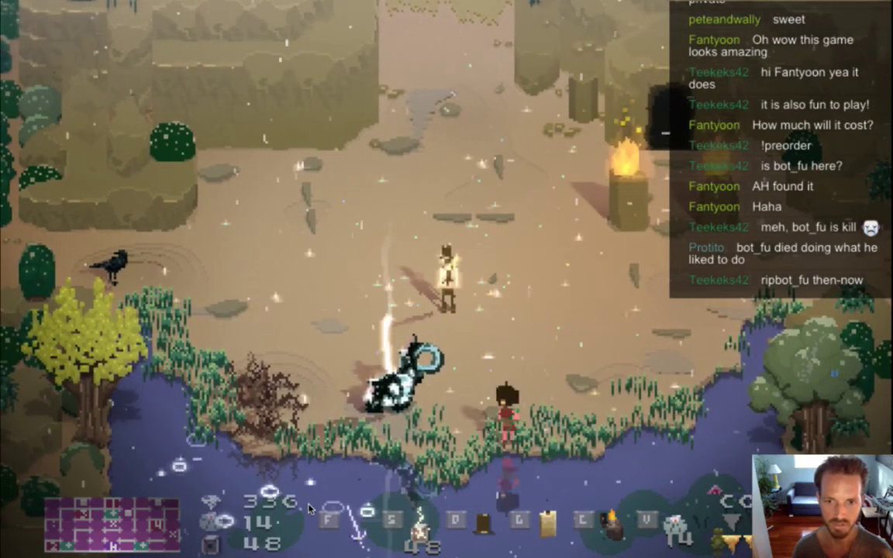
key("a")
key("w")
key("a")
key("w")
key("d")
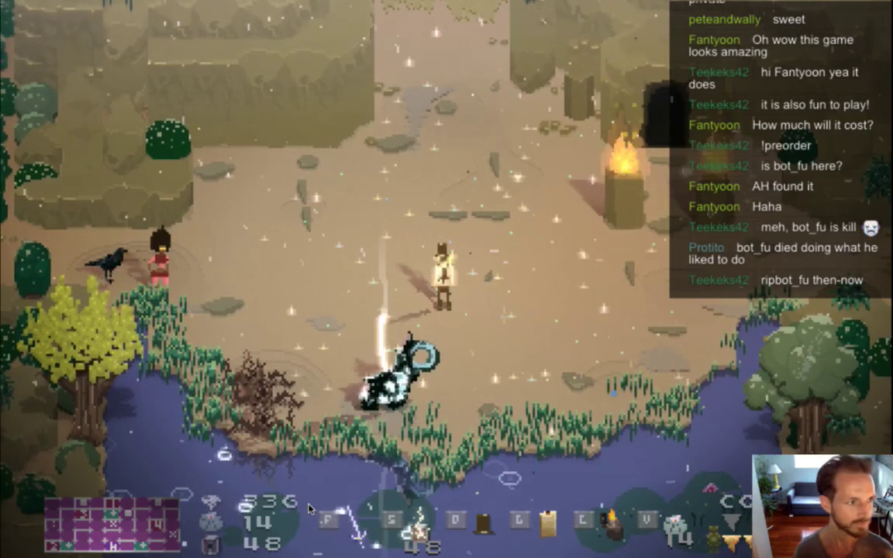
key("super+q")
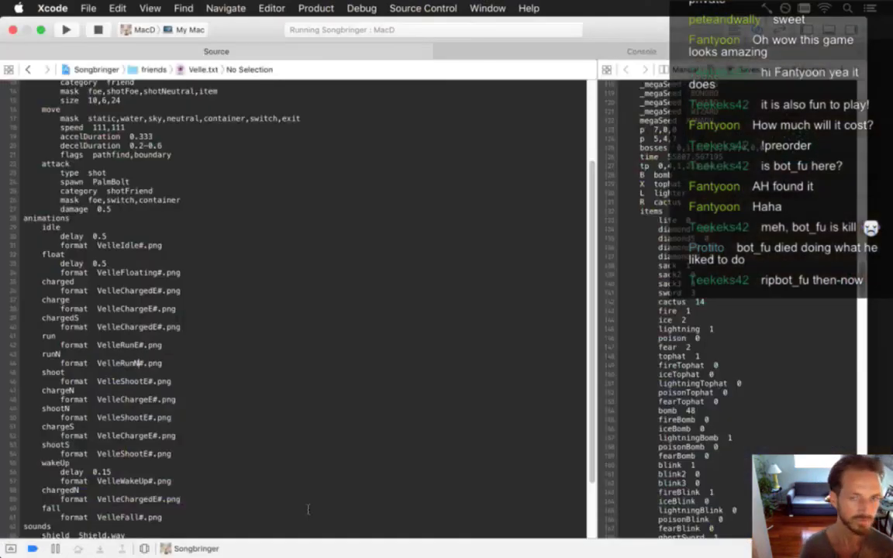
Switch to Photoshop, rename the layer 4 copy as 5 and save the document
key("super+Tab")
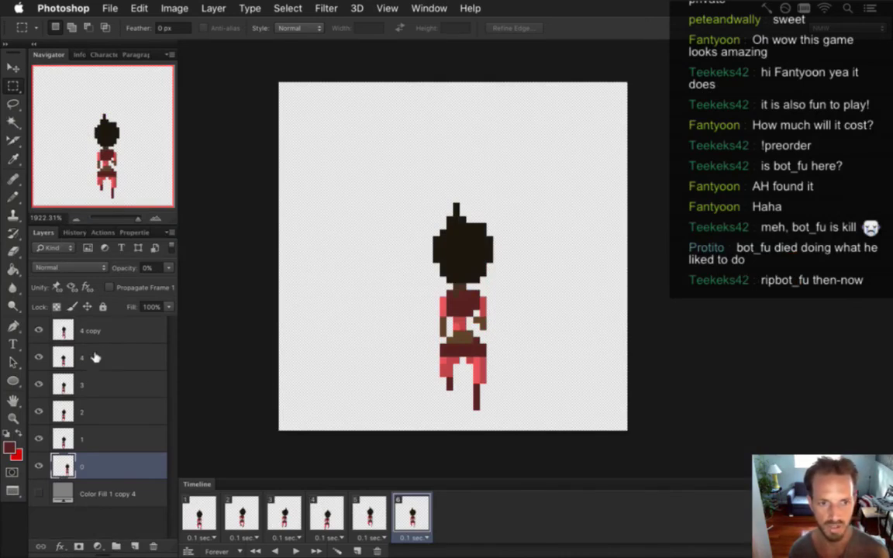
double_click(90, 331)
type("5")
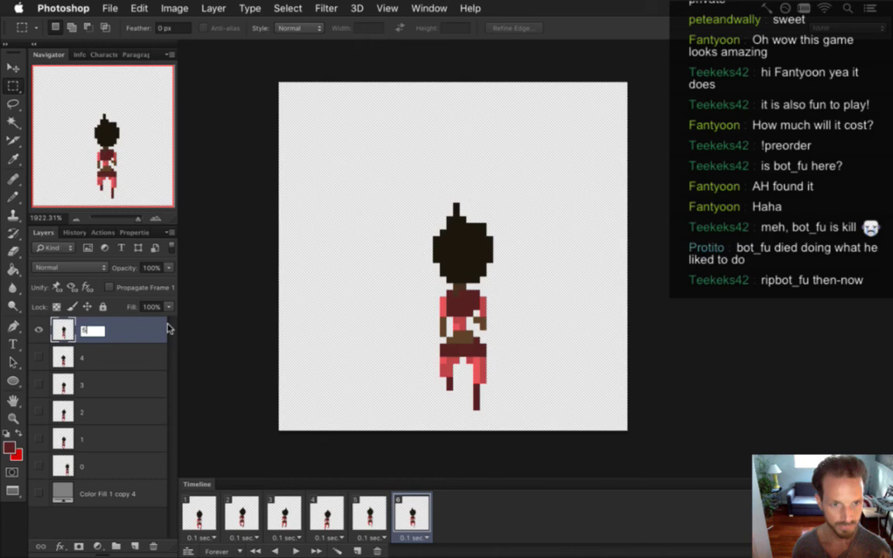
key("Return")
key("super+s")
Switch to Terminal, check the cleared Songbringer repository prompt with git status, and stage all changes with git addall
key("super+Tab")
key("super+Tab")
key("super+Tab")
key("super+Tab")
key("super+Tab")
key("super+Tab")
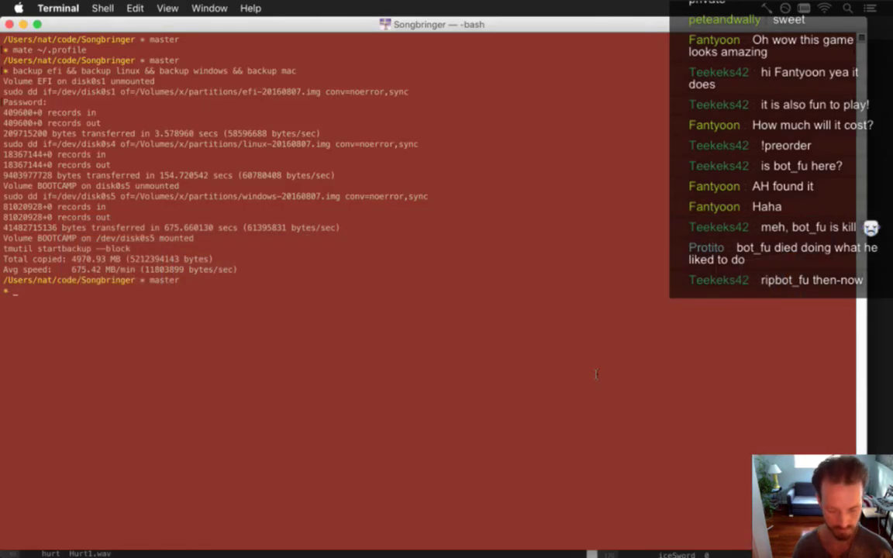
type("clear")
key("Return")
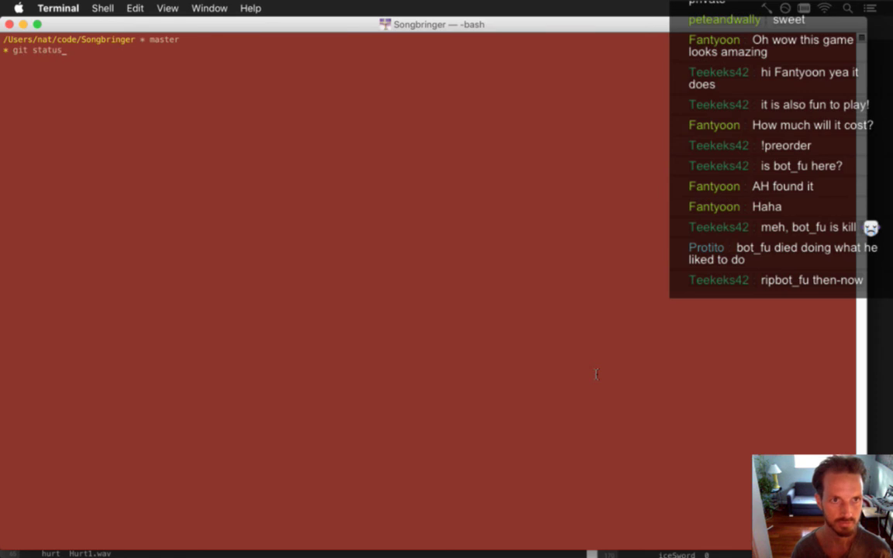
key("Return")
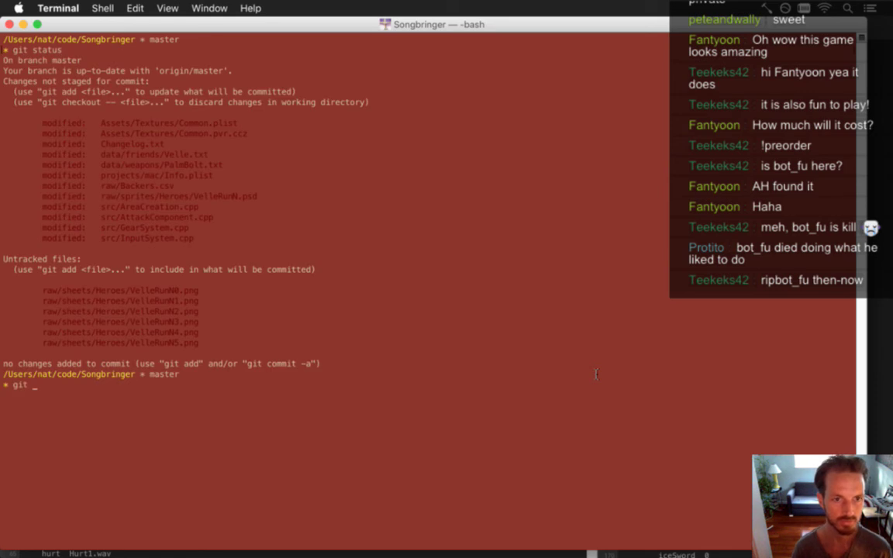
key("Return")
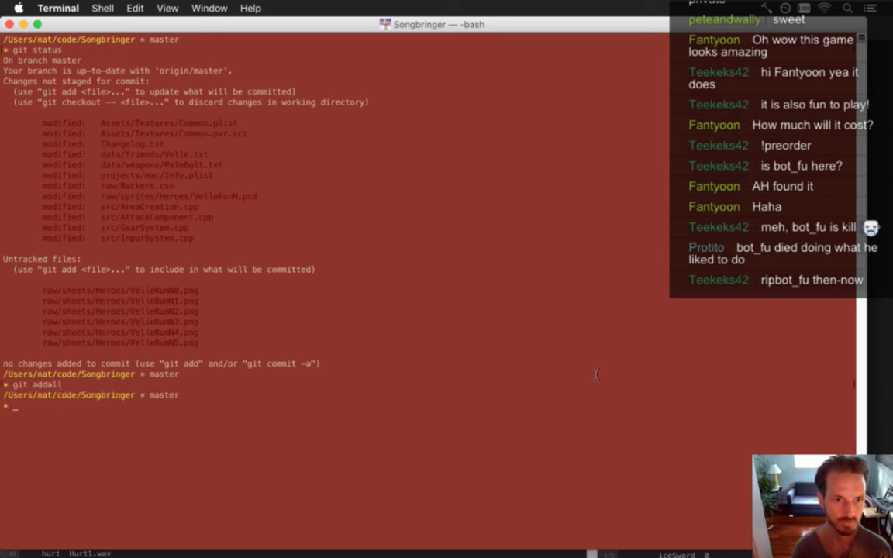
Open the diff with the d command and review the pending changes from Changelog.txt through src/InputSystem.cpp
type("d")
key("Return")
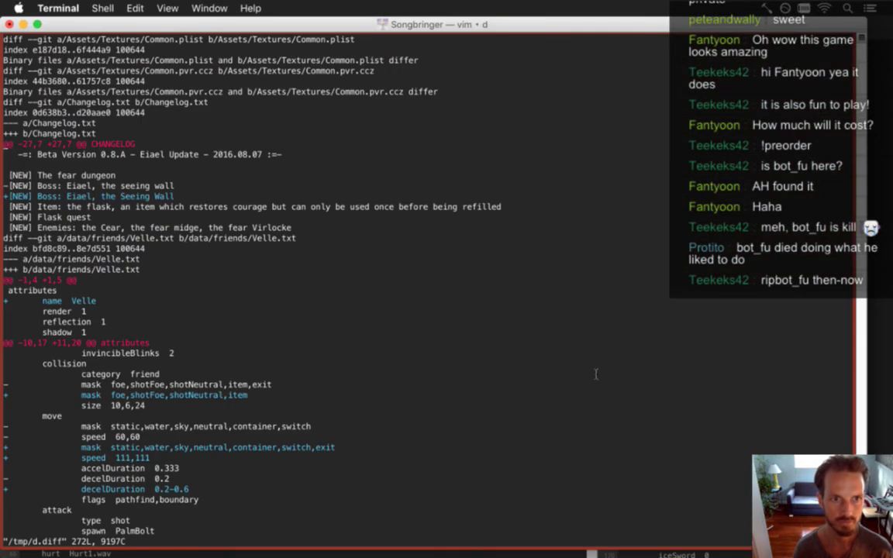
scroll(595, 374, "down", 4)
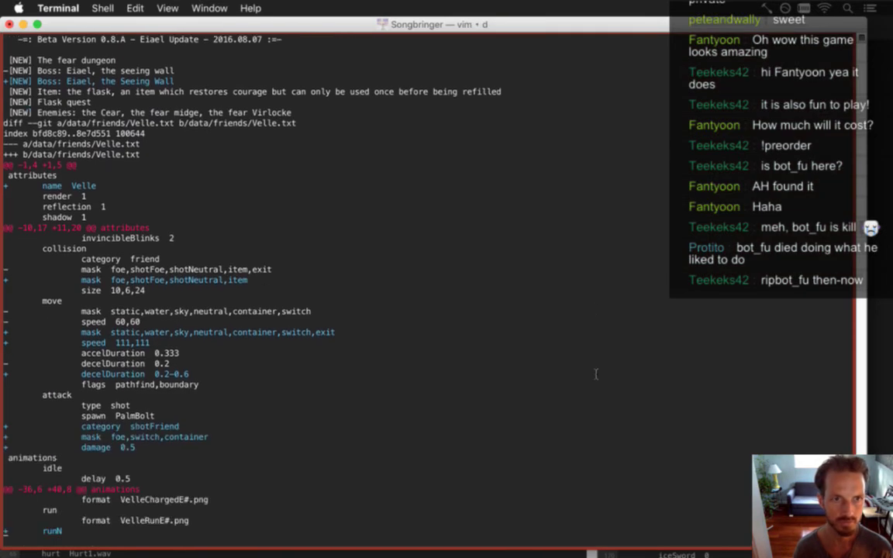
scroll(596, 374, "down", 8)
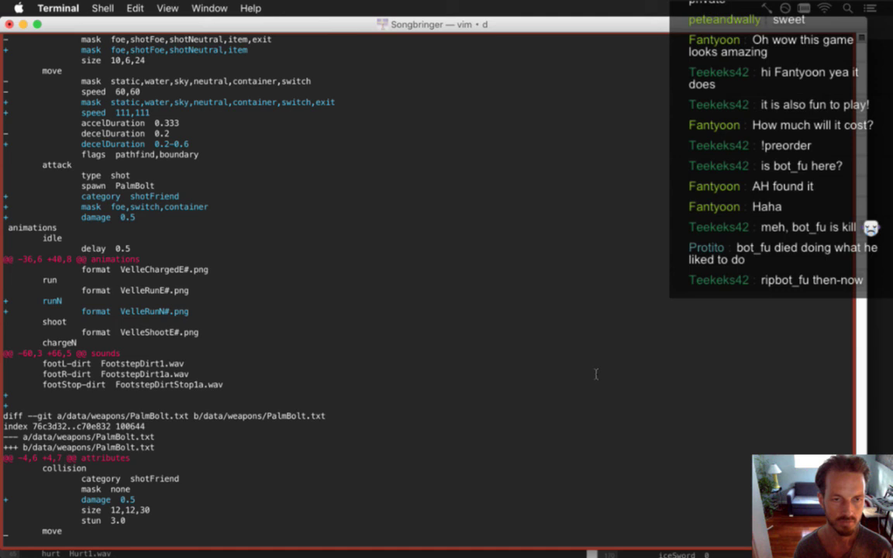
scroll(595, 374, "down", 14)
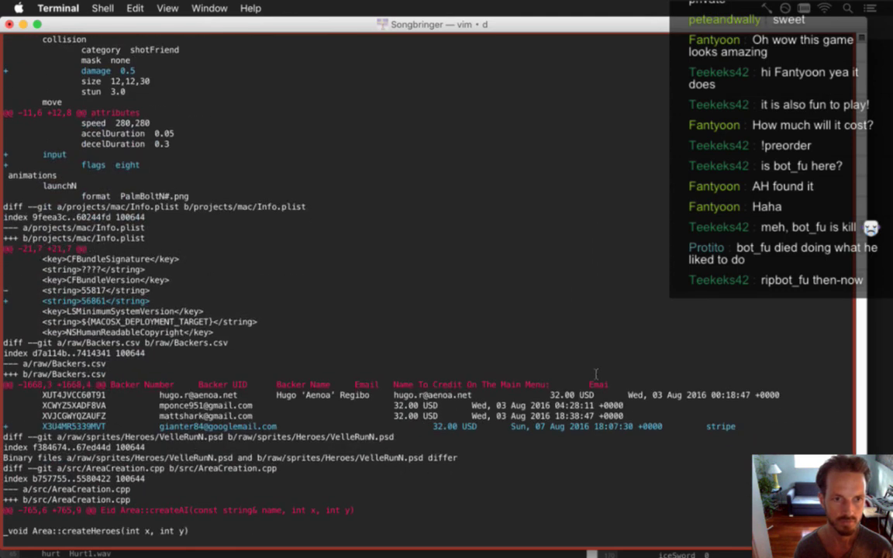
scroll(595, 374, "down", 11)
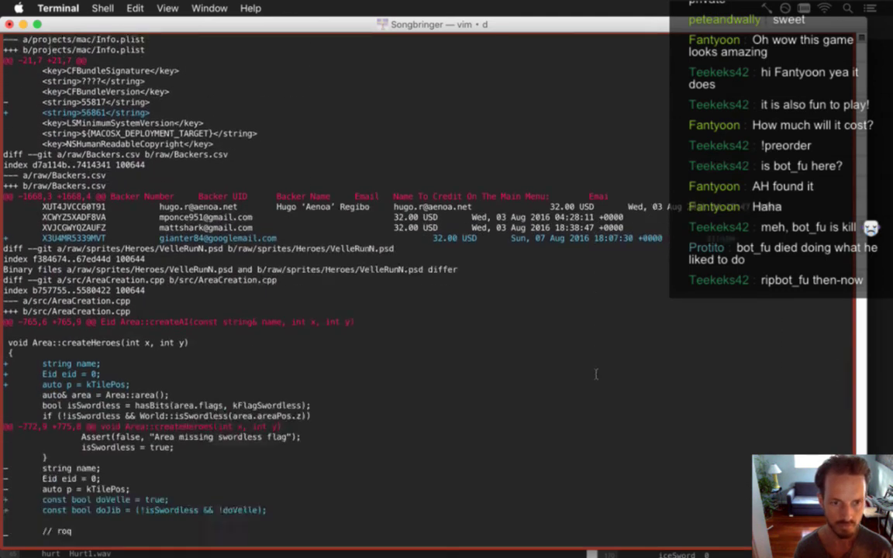
scroll(595, 375, "down", 6)
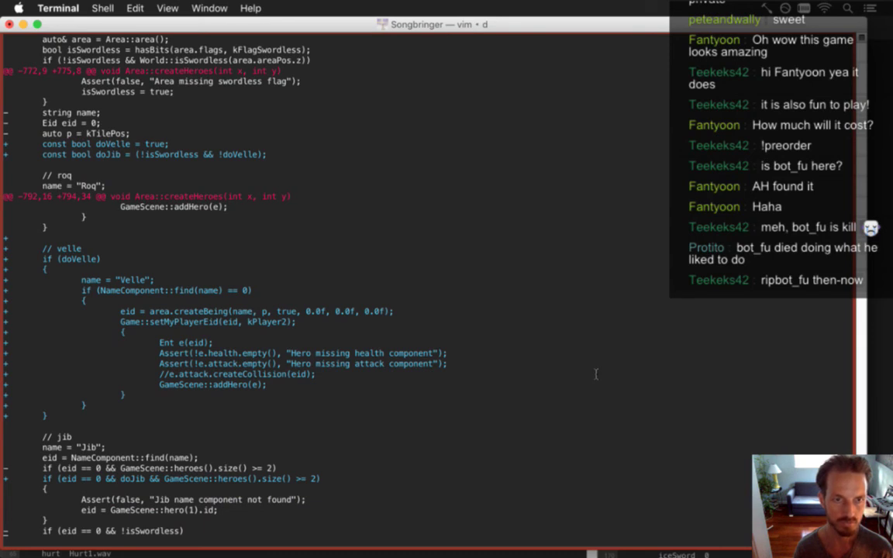
scroll(595, 374, "down", 3)
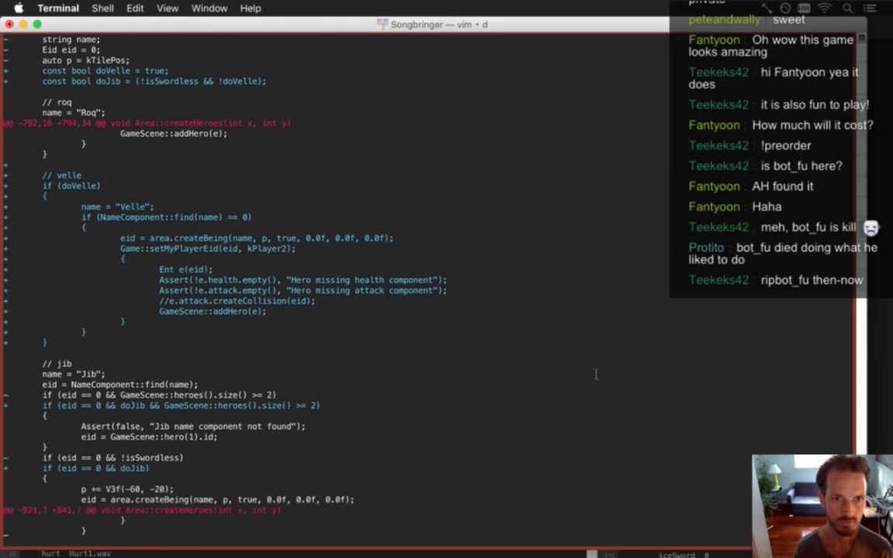
scroll(595, 374, "down", 4)
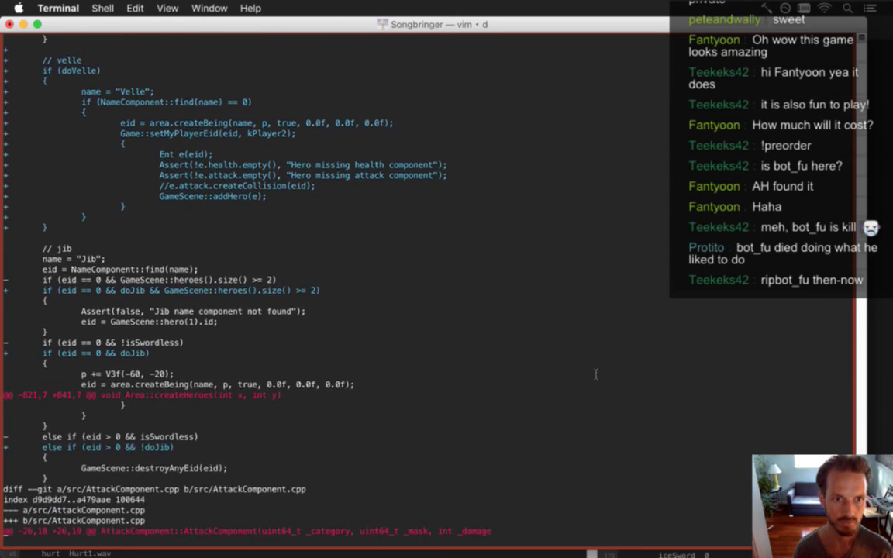
scroll(596, 374, "down", 2)
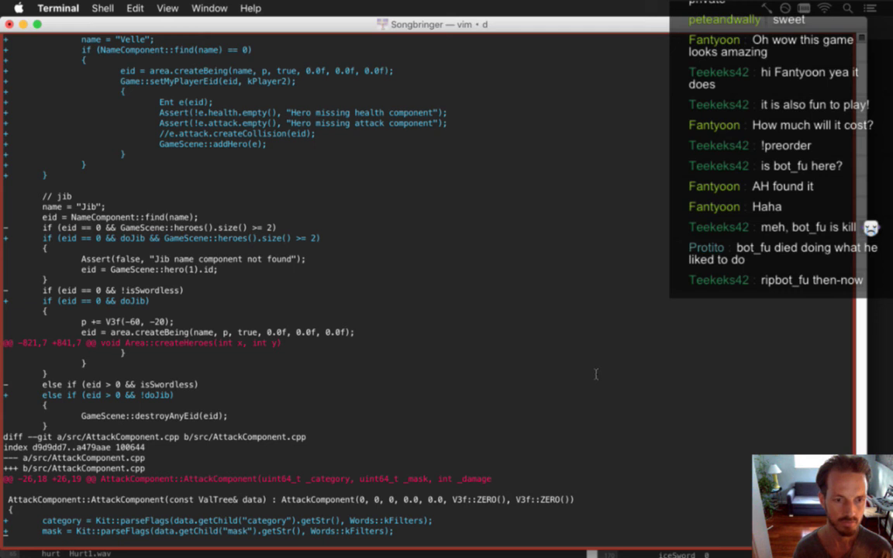
scroll(595, 375, "down", 5)
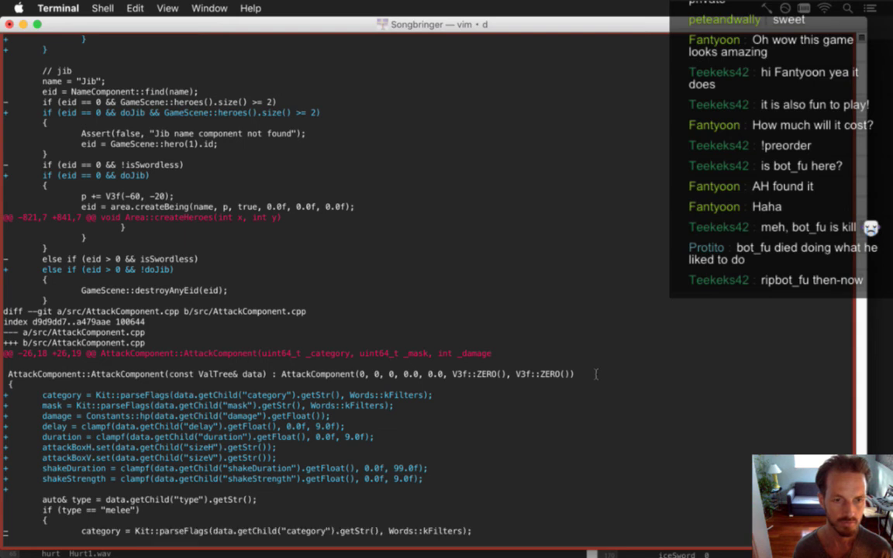
scroll(596, 374, "down", 7)
scroll(595, 374, "down", 7)
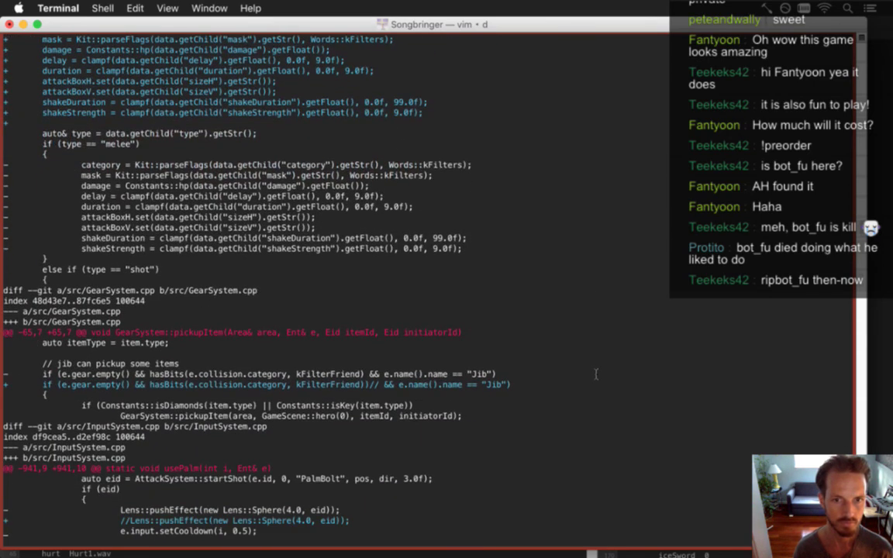
scroll(595, 375, "down", 2)
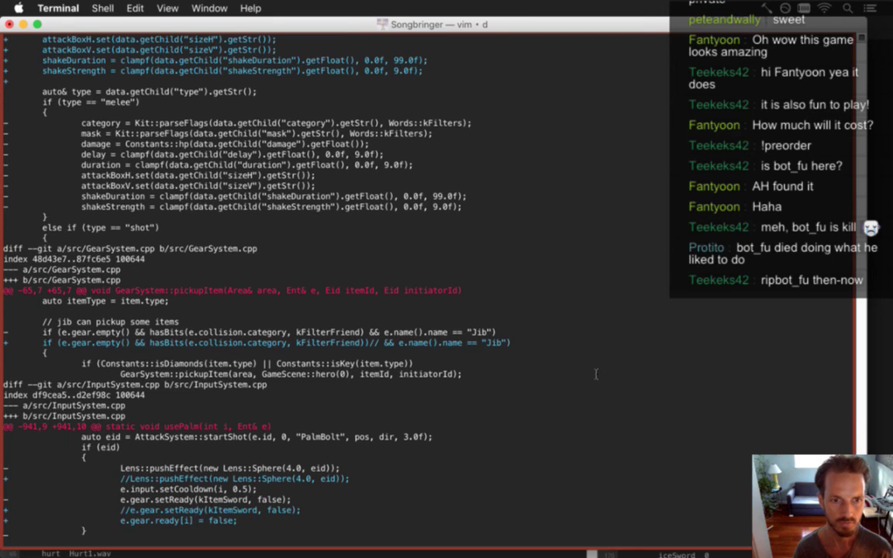
scroll(596, 375, "down", 2)
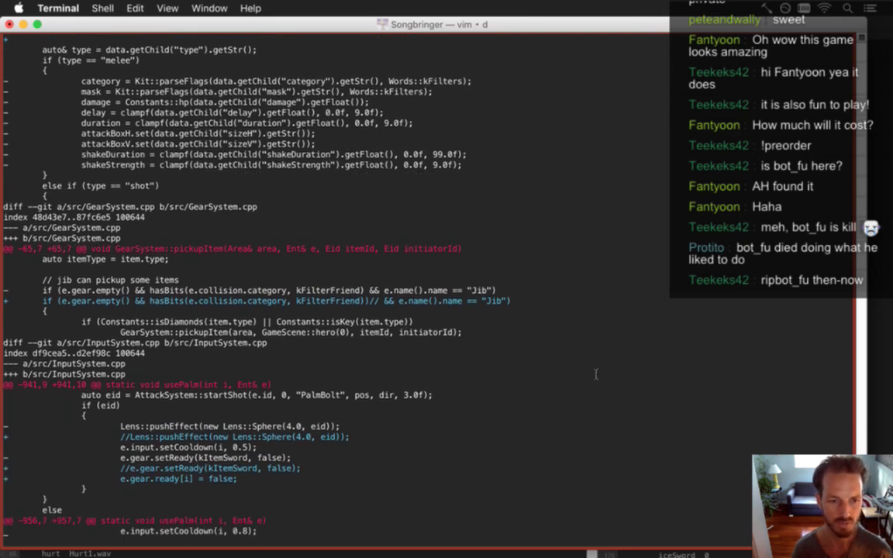
Commit the raw folder using git commit raw with the message "Velle run N."
key("Return")
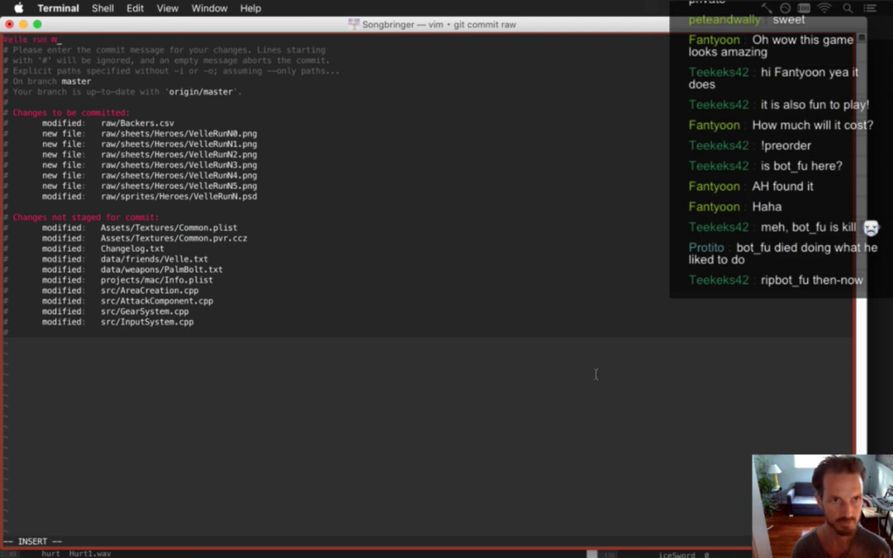
key("Escape")
type(":wq")
key("Return")
Push the commit to the remote repository with git push
type("git pu")
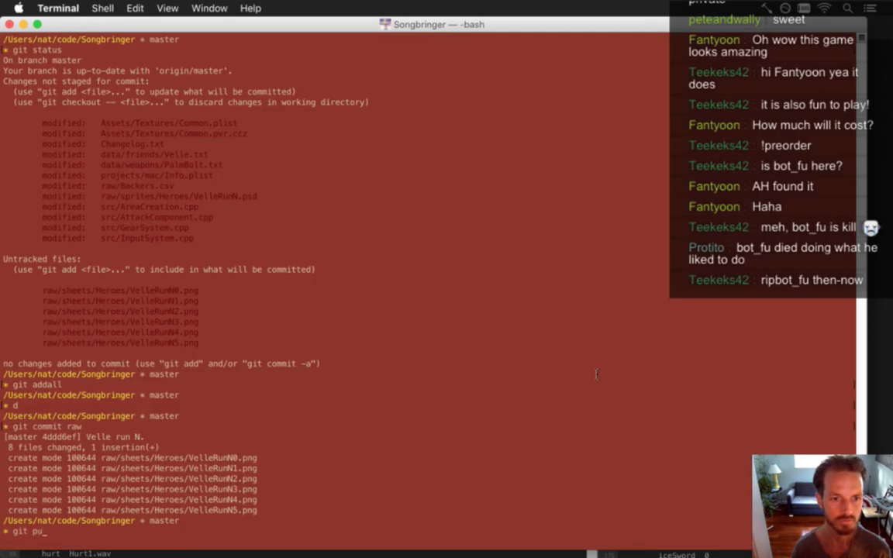
type("sh")
key("Return")
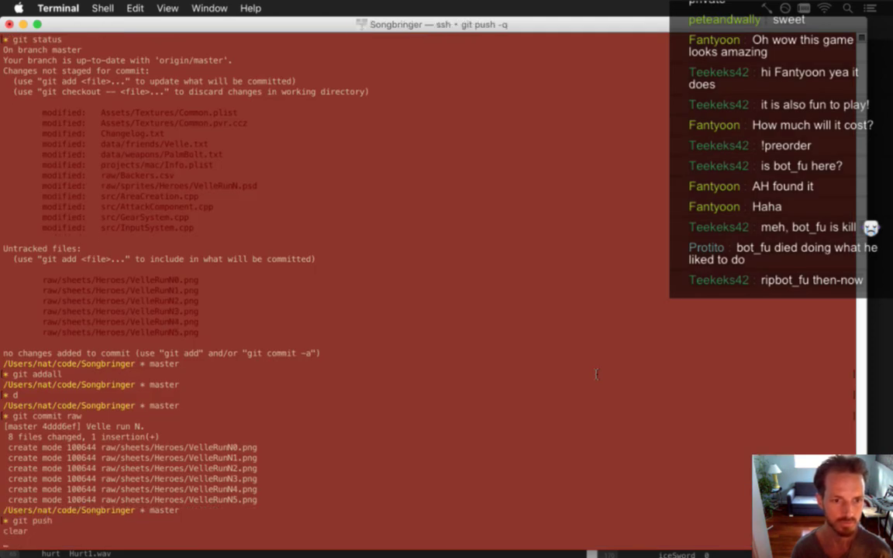
Switch to Photoshop and try to save the north-facing run document as VelleRunS.psd, replacing the existing file
key("super+Tab")
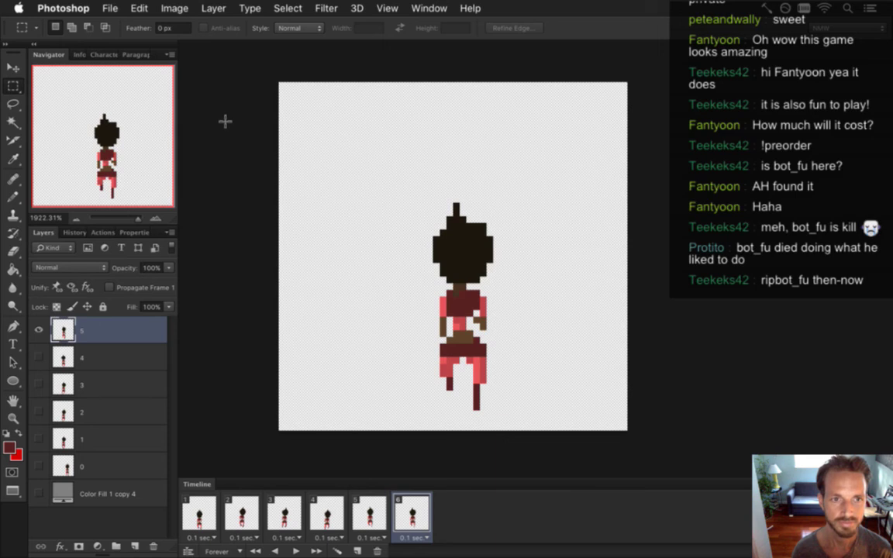
left_click(104, 8)
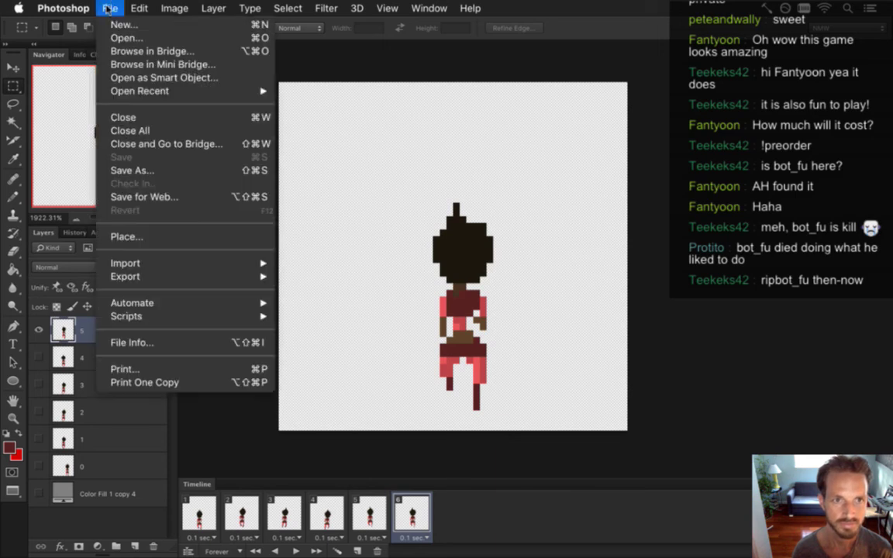
left_click(162, 172)
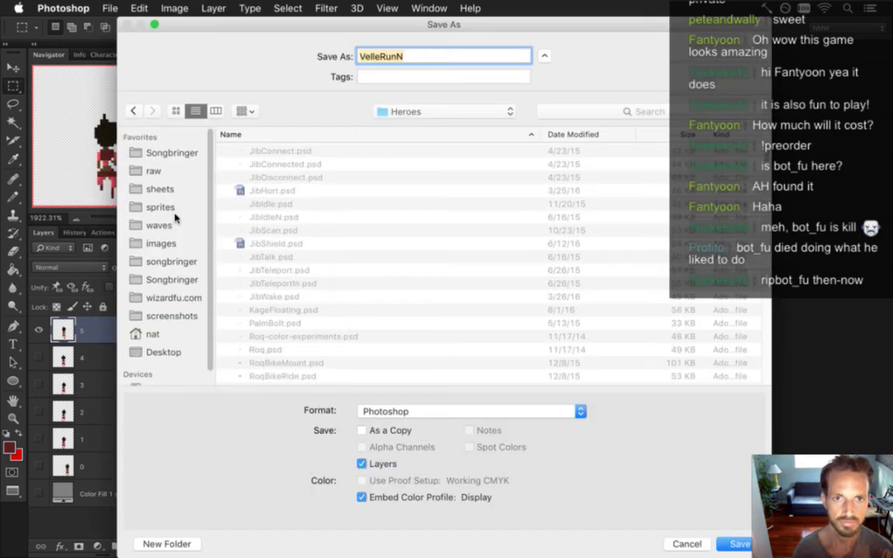
key("Right")
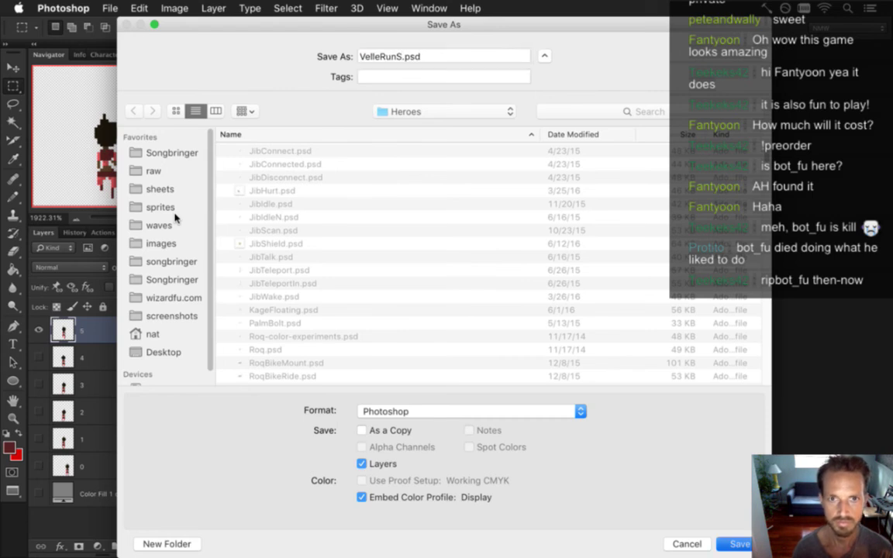
key("Return")
left_click(543, 116)
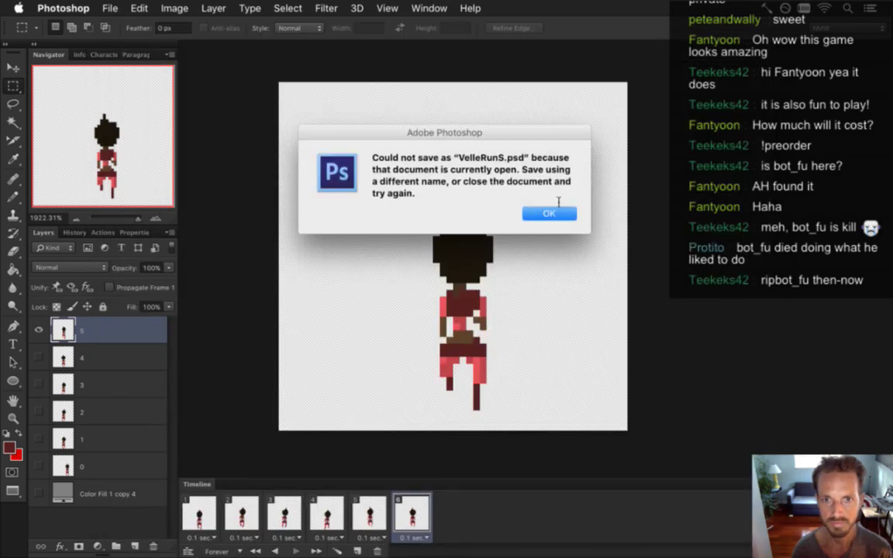
left_click(555, 213)
Bring up the already open VelleRunS.psd document and enlarge its front-facing sprite for inspection
left_click(429, 8)
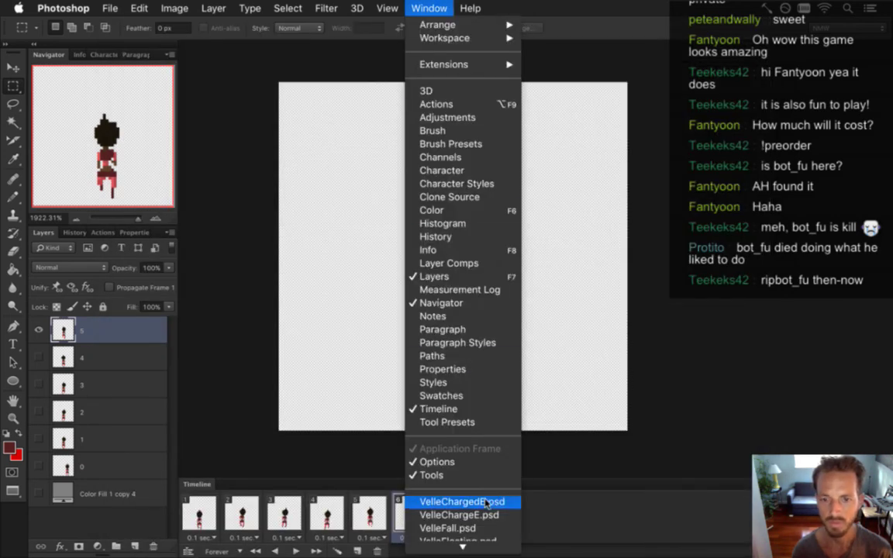
left_click(462, 504)
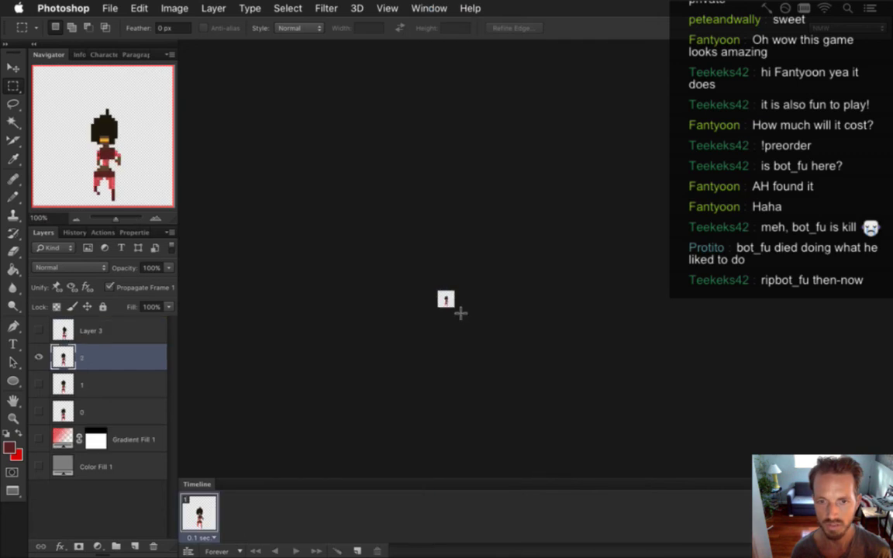
left_click_drag(445, 299, 594, 300)
Compare the front-facing run poses by selecting the frame layers and toggling the visibility of layers 1, 2 and Layer 3
left_click(88, 383)
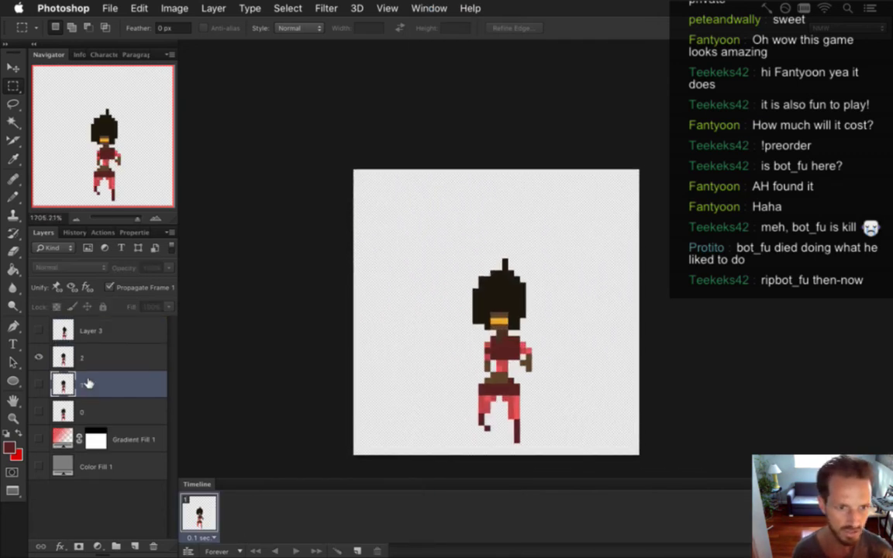
left_click(94, 357)
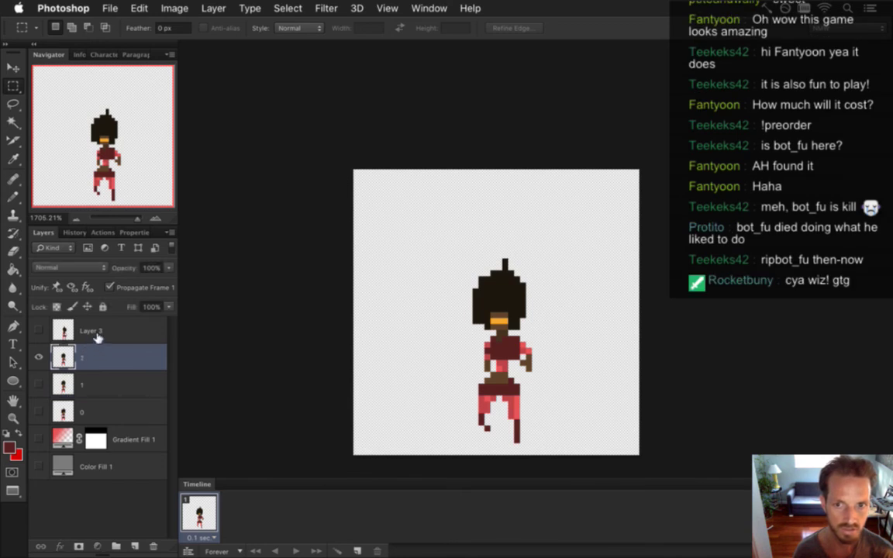
left_click(97, 337)
left_click(100, 414)
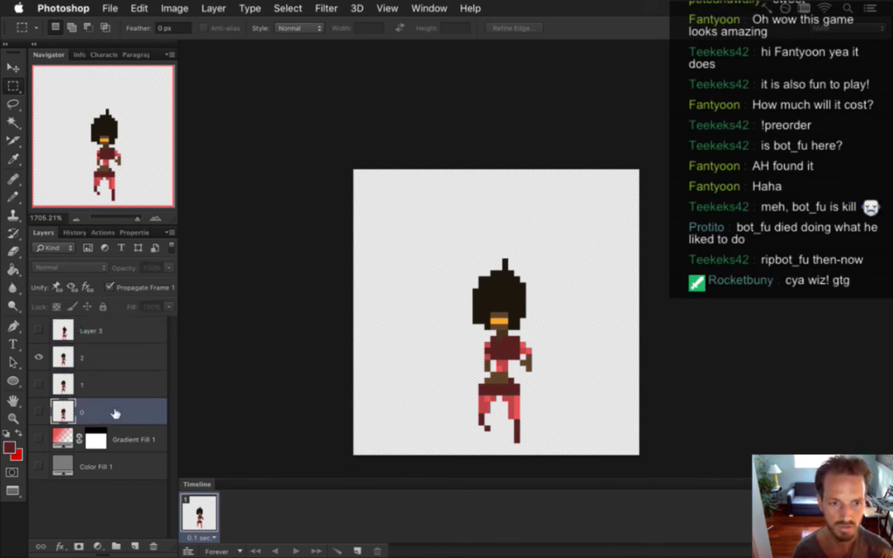
left_click(67, 380)
left_click(39, 357)
left_click(39, 384)
left_click(39, 384)
left_click(39, 356)
left_click(39, 384)
left_click(39, 383)
left_click(40, 382)
left_click(40, 383)
left_click(40, 330)
left_click(39, 330)
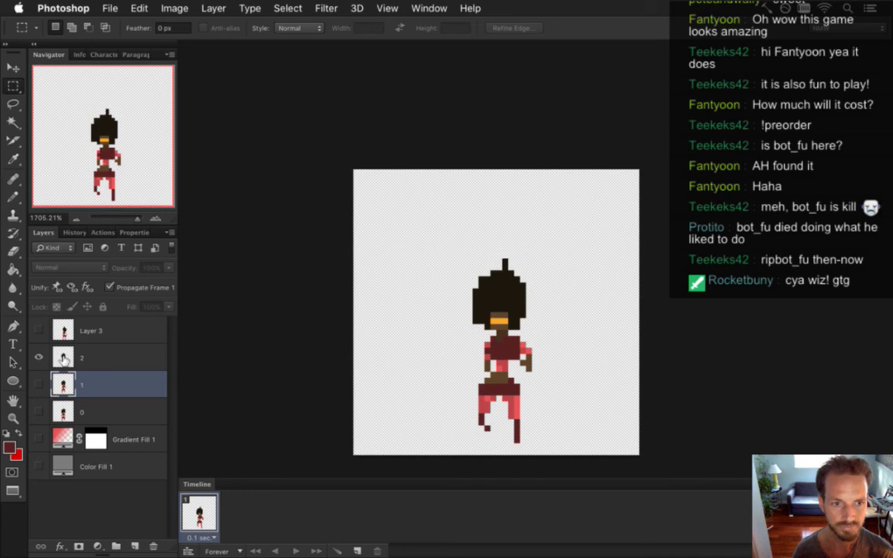
left_click(38, 357)
left_click(40, 384)
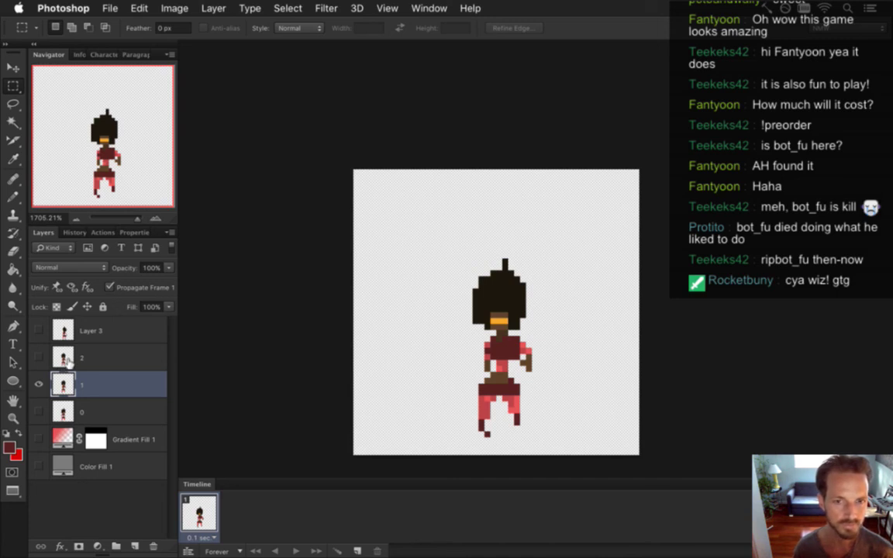
left_click(39, 357, "alt")
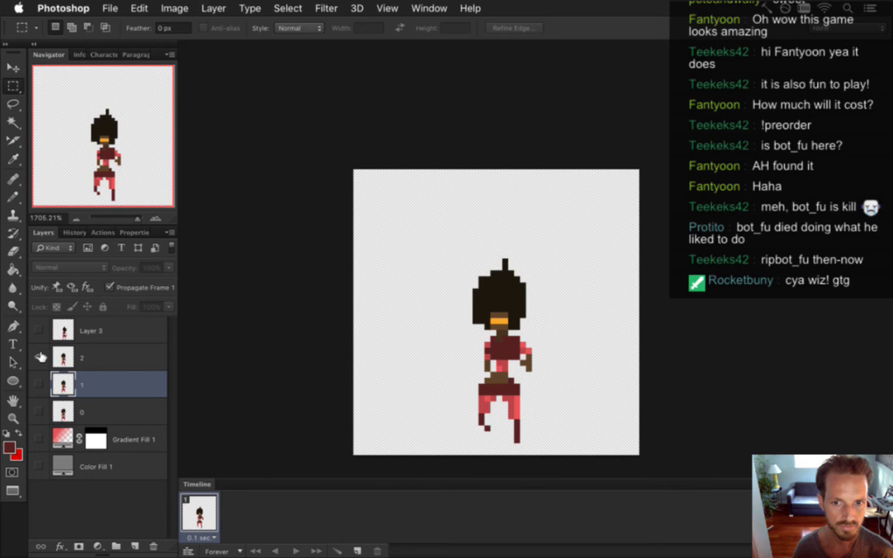
left_click(39, 357)
left_click(40, 357)
left_click(41, 357)
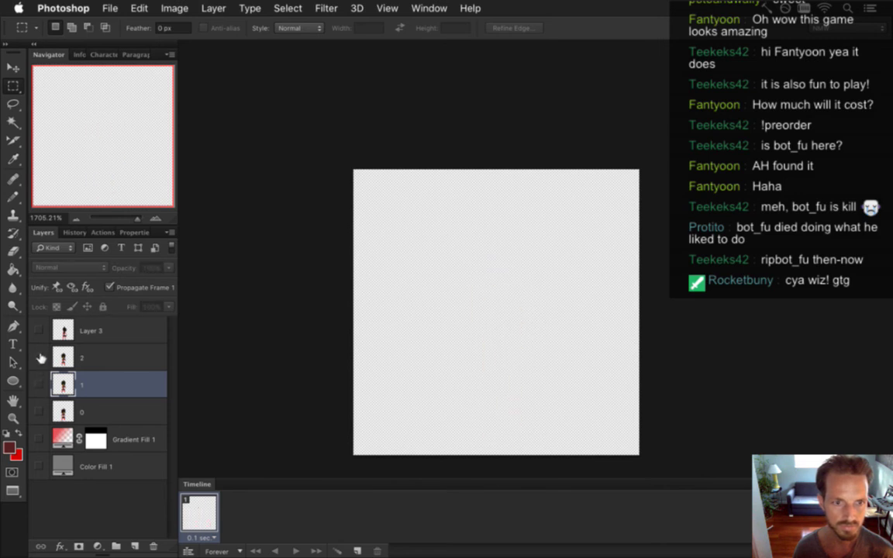
Copy the whole canvas of layer 2 from the front-facing run document, and close that document
left_click(40, 358)
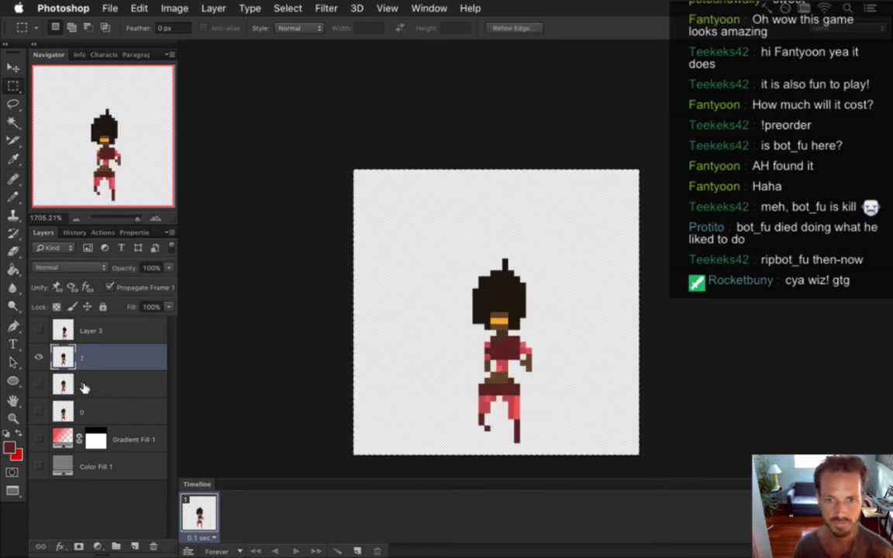
key("super+s")
left_click(409, 210)
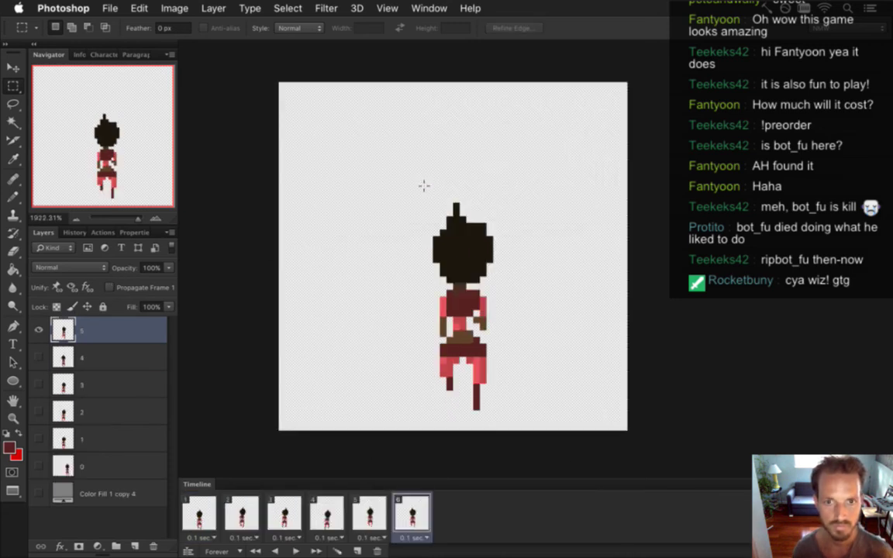
Paste the copied front-facing pose into frame 1 and place it just to the right of the back-facing sprite
left_click(428, 8)
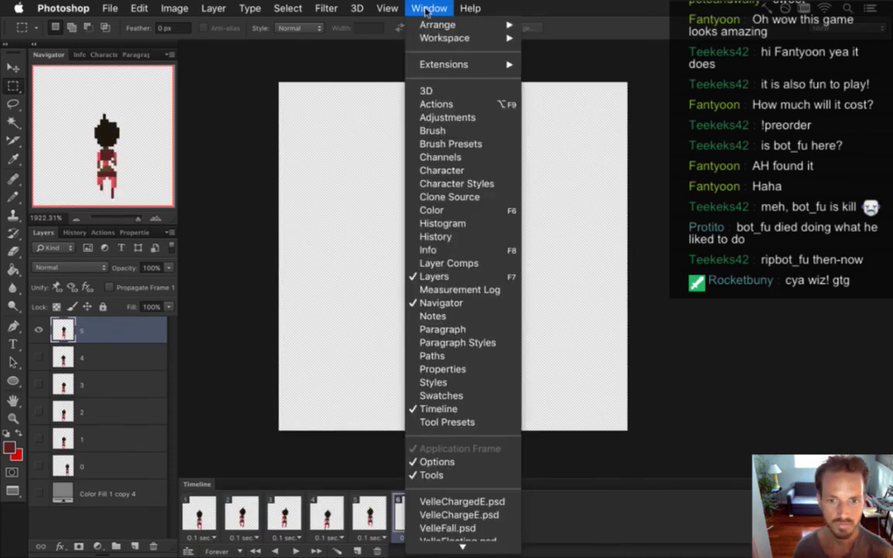
left_click(276, 383)
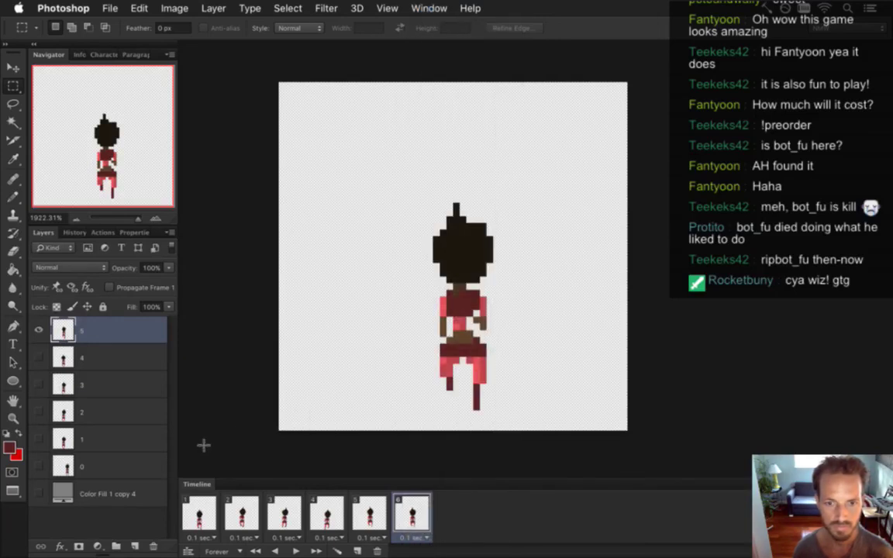
left_click(200, 511)
key("super+v")
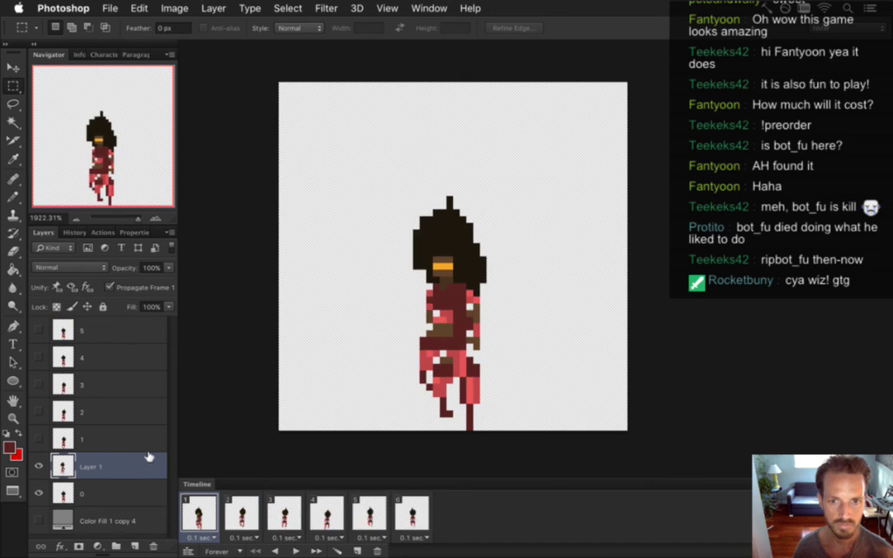
key("v")
left_click_drag(458, 242, 550, 271)
Save the document as VelleRunS.psd in the Heroes folder, replacing the existing file
left_click(109, 8)
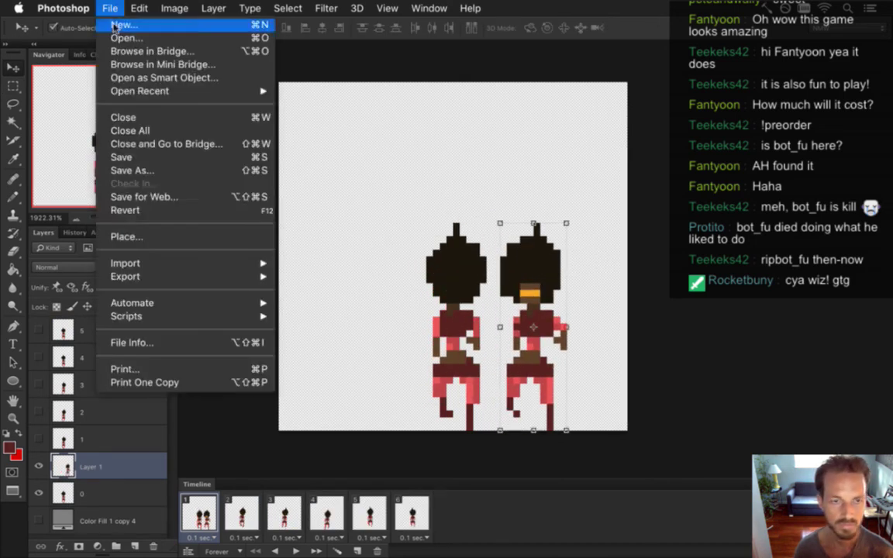
left_click(147, 172)
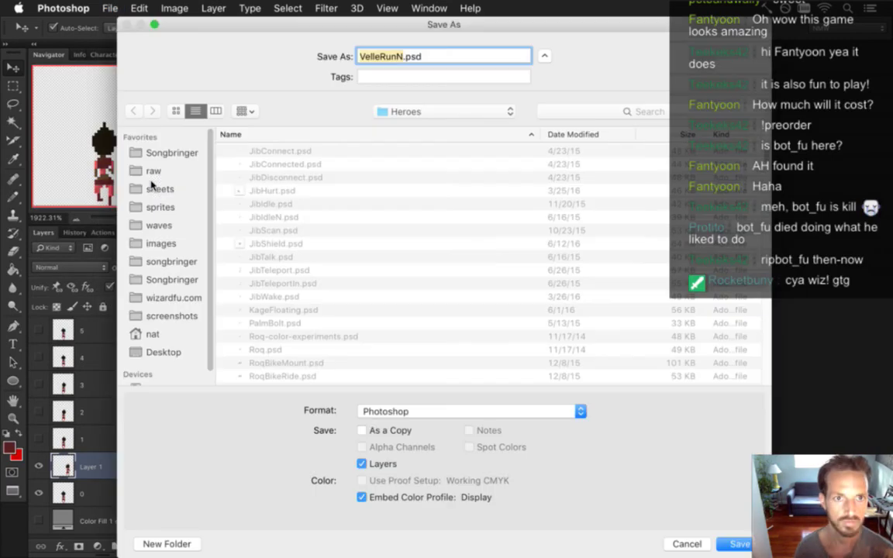
type("S")
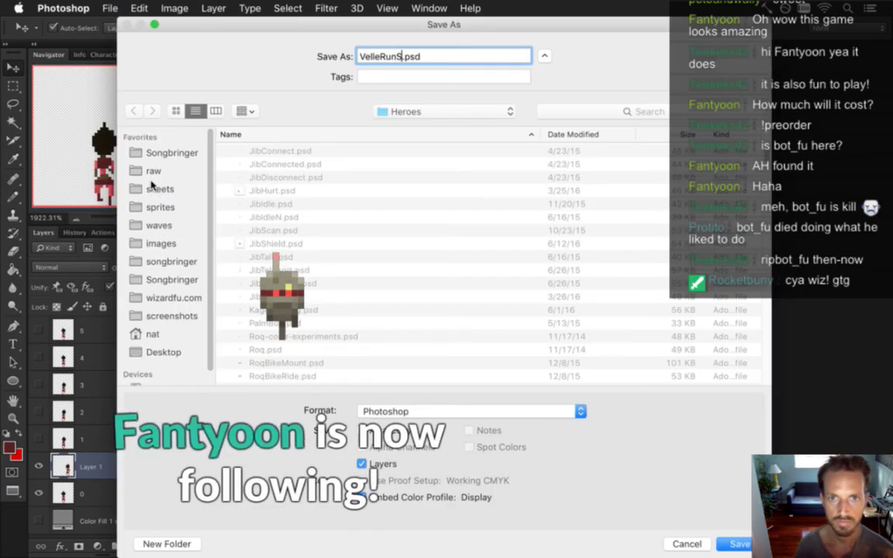
key("Return")
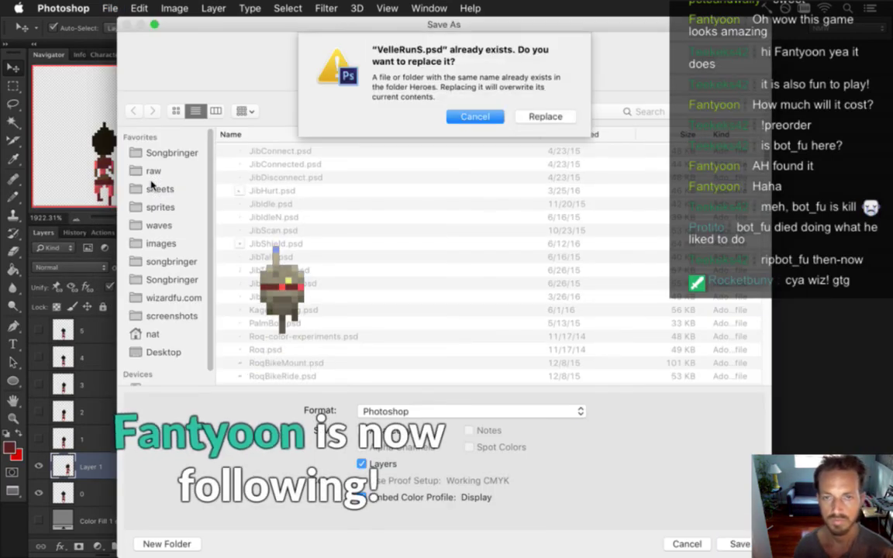
left_click(560, 117)
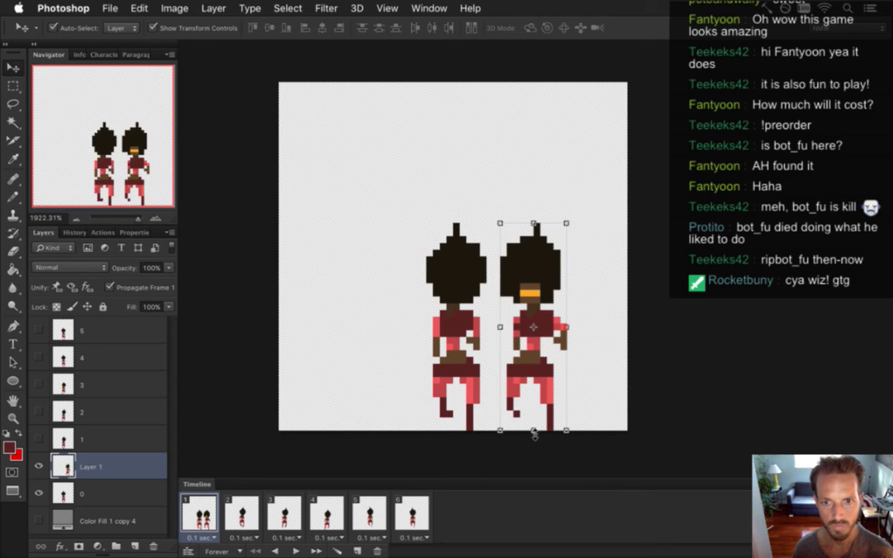
key("m")
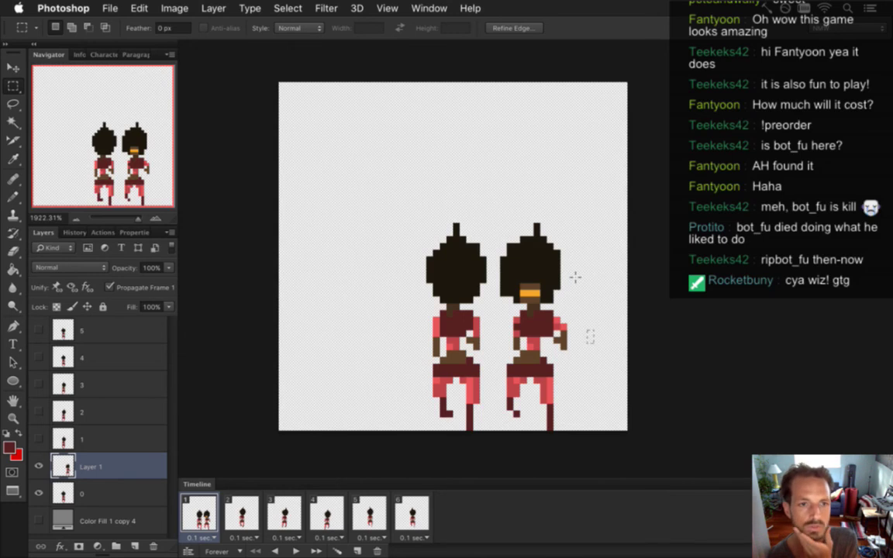
left_click(583, 326)
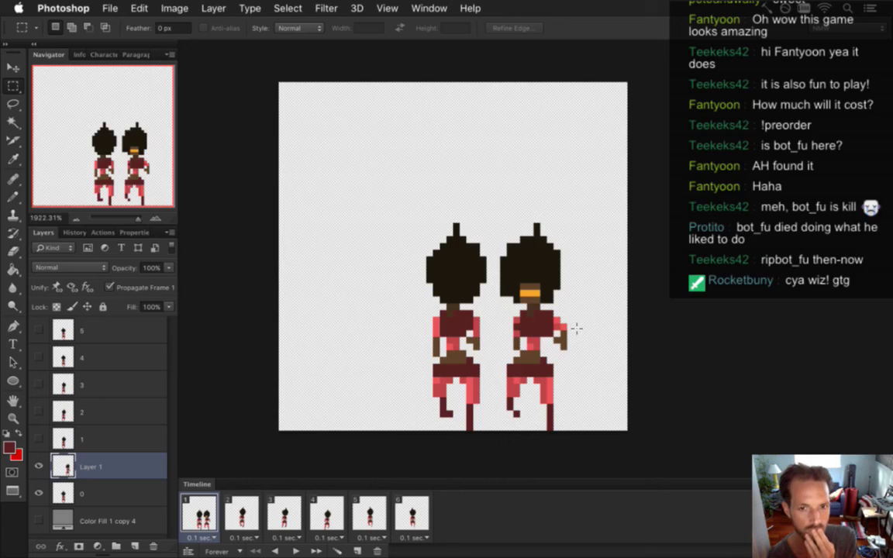
left_click_drag(413, 304, 486, 350)
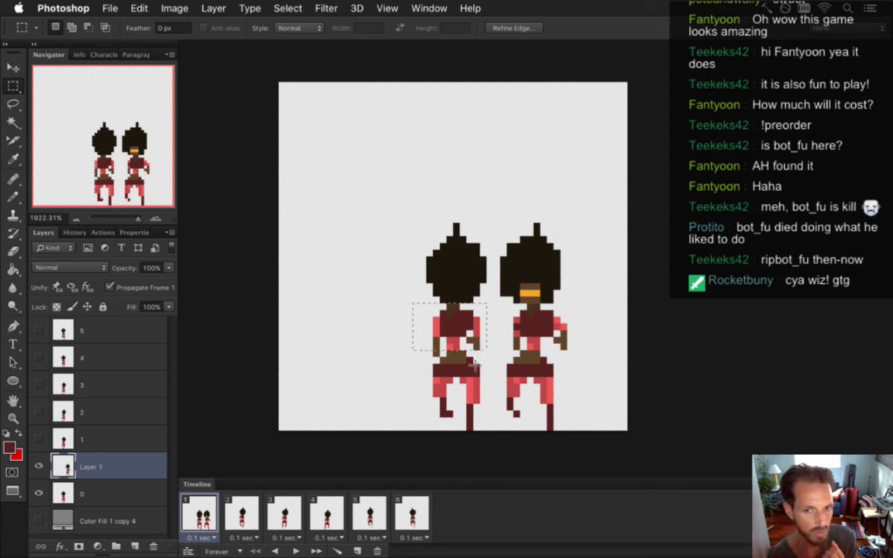
left_click(573, 287)
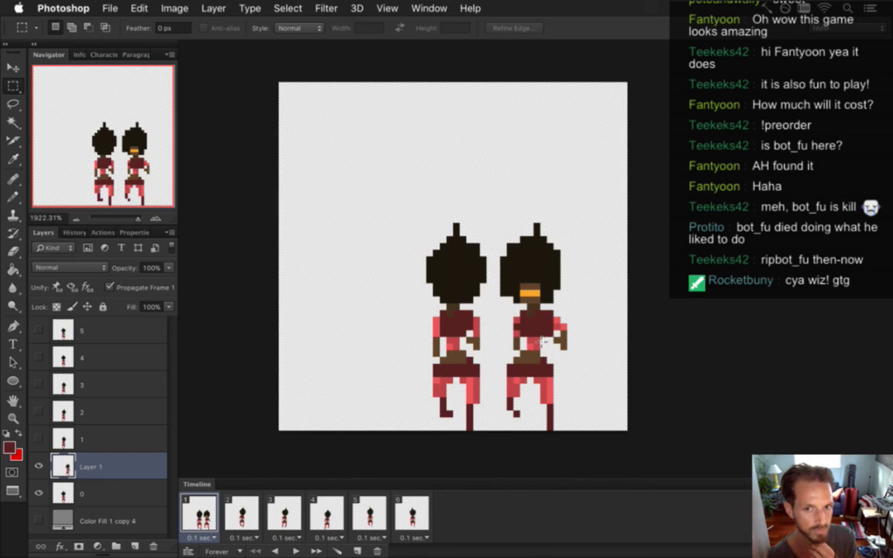
Select the pasted front-facing sprite with a rectangular marquee, flip it horizontally, and clear the selection
left_click_drag(486, 204, 574, 442)
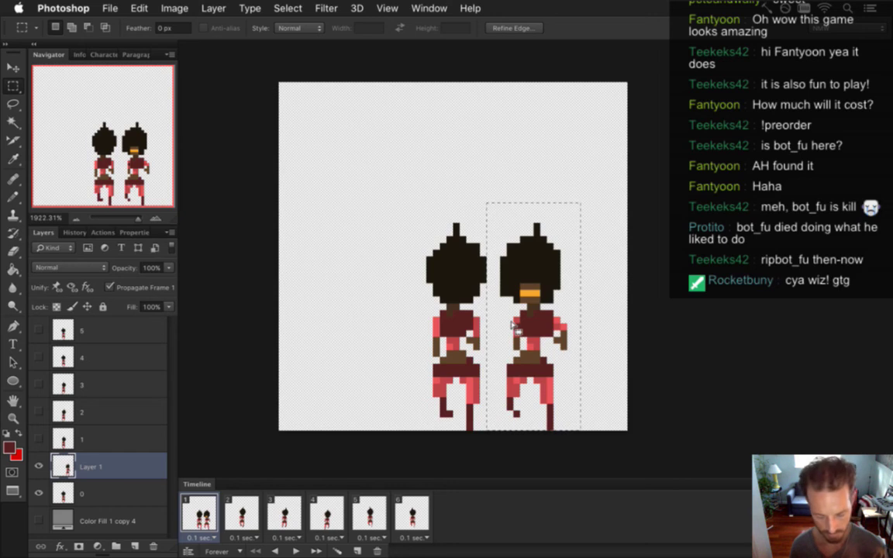
key("super+t")
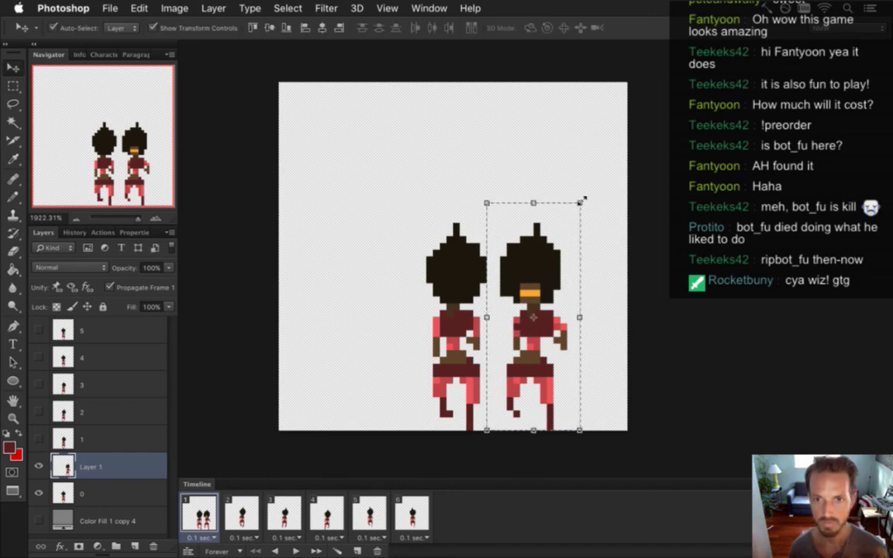
right_click(549, 248)
left_click(591, 430)
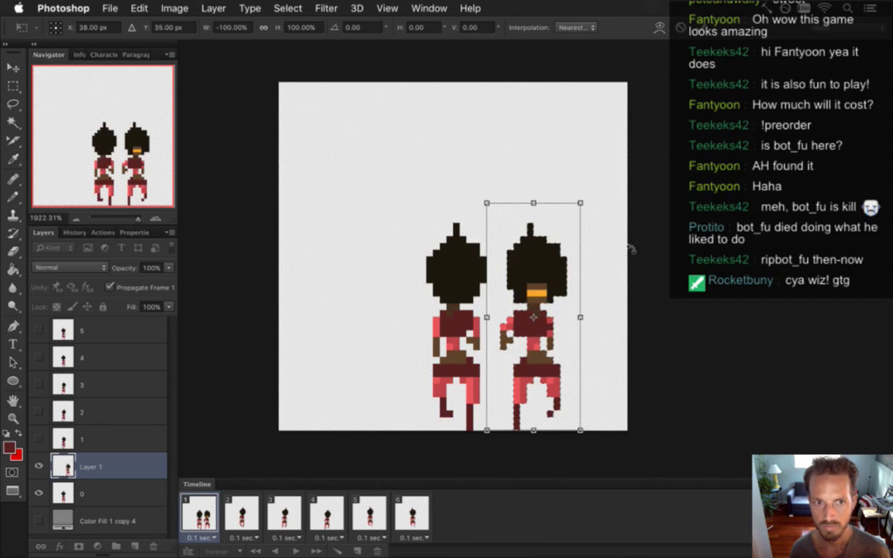
key("Return")
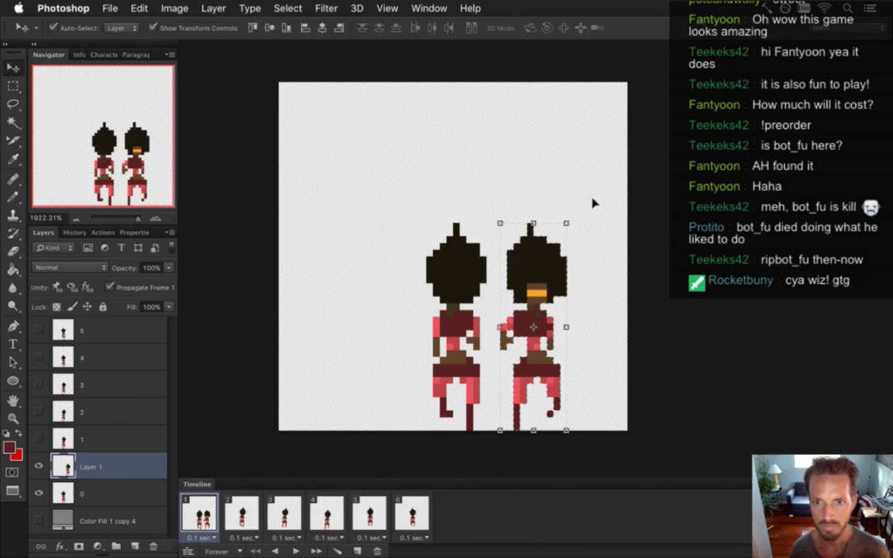
key("m")
key("super+s")
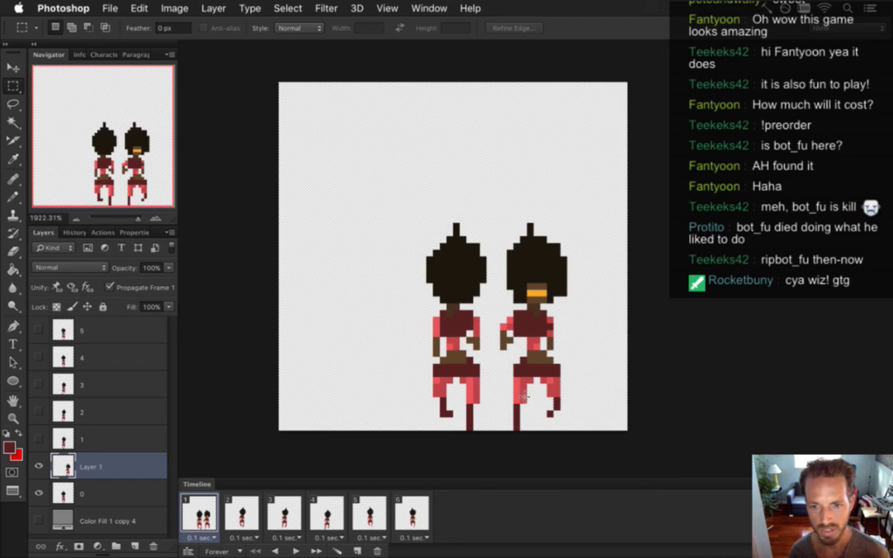
Repaint the trouser shading and raised foot of the front-facing sprite in frame 1 with pinks and dark maroon sampled from the sprites
key("i")
left_click(472, 361)
key("b")
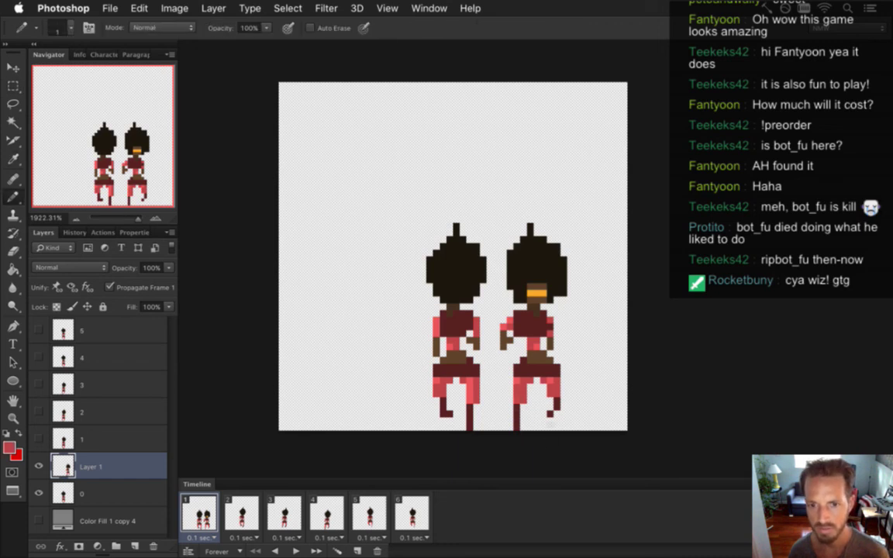
key("i")
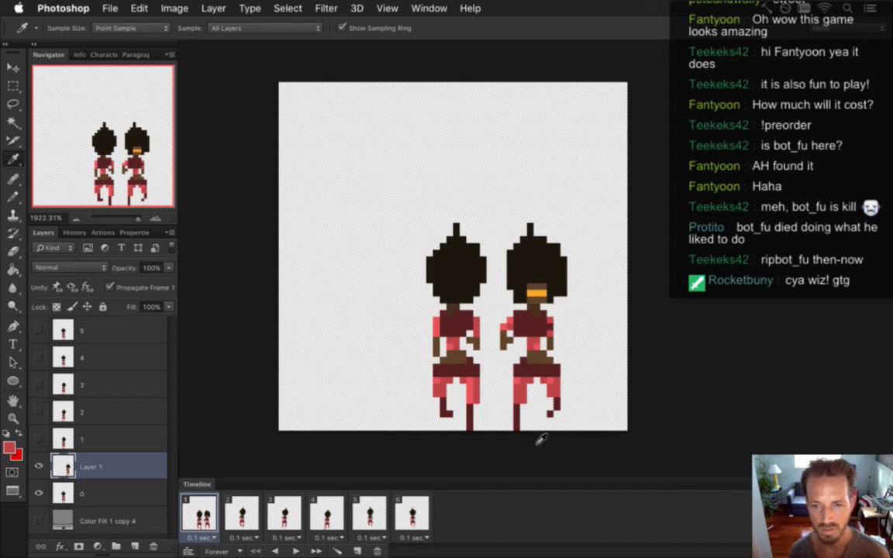
left_click(548, 391)
key("b")
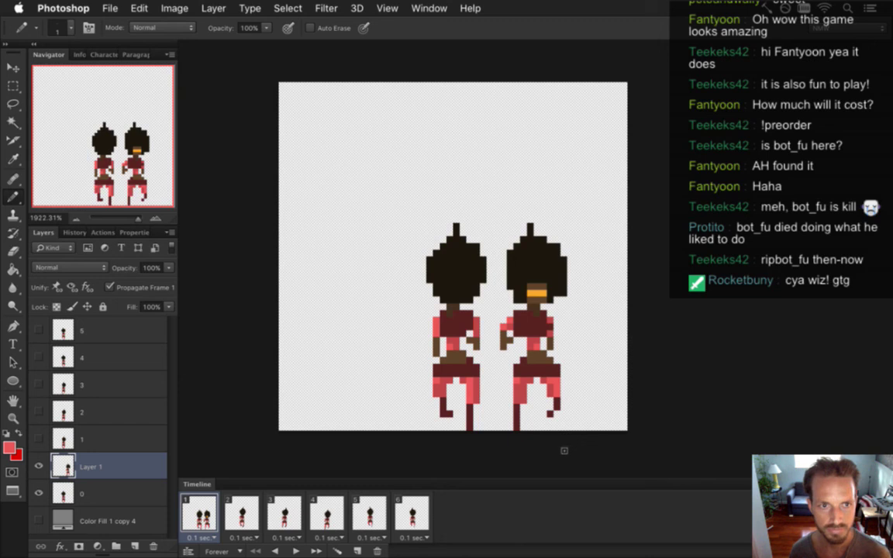
key("i")
left_click(559, 418)
key("b")
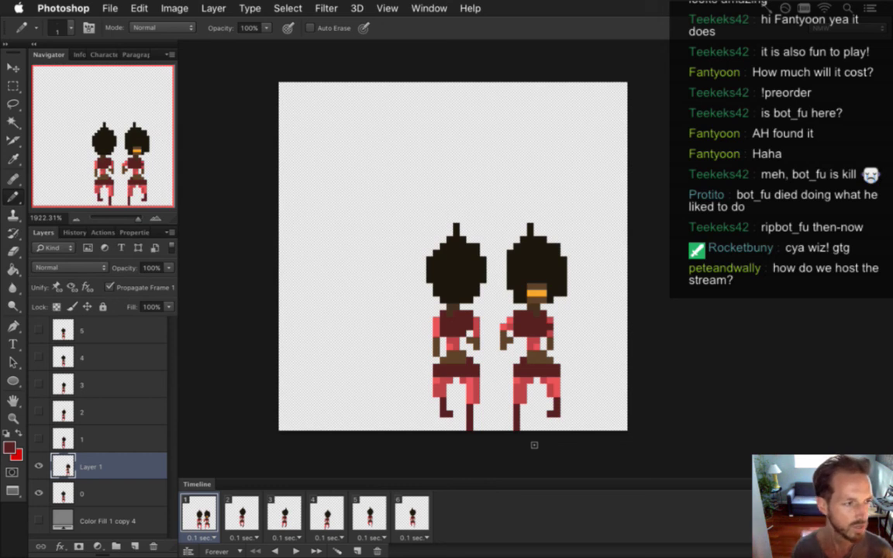
Move the front-facing sprite 12 pixels left so it lies over the back-facing sprite in frame 1
key("v")
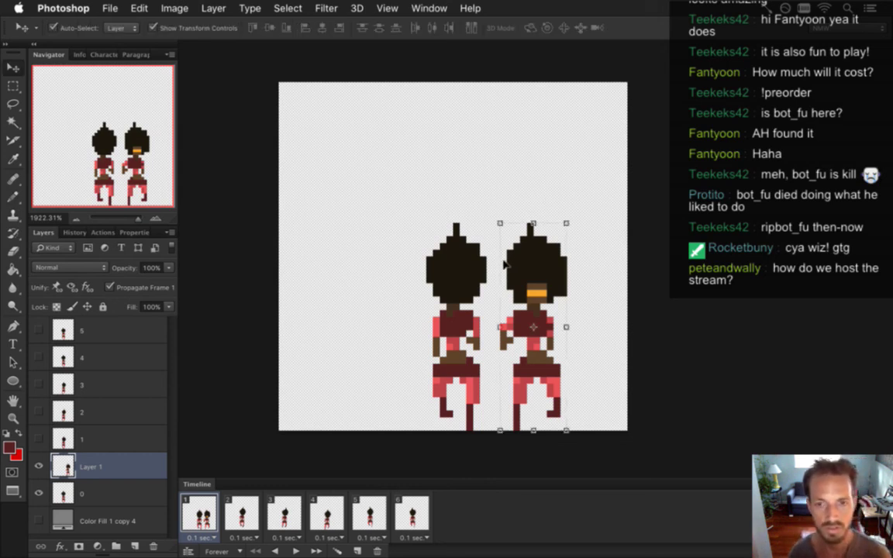
key("Left")
key("Left")
key("Left")
key("Left")
key("Left")
key("Left")
key("Left")
key("Left")
key("Left")
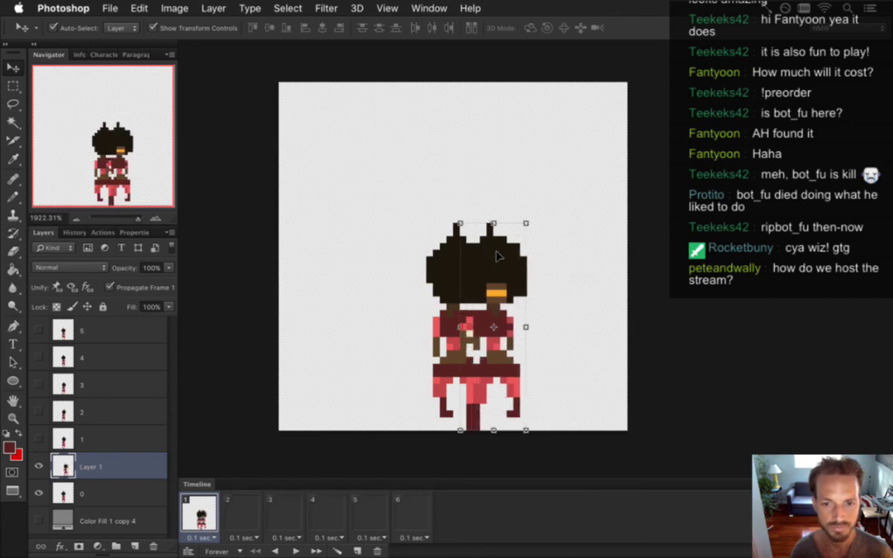
key("Left")
key("Left")
key("Left")
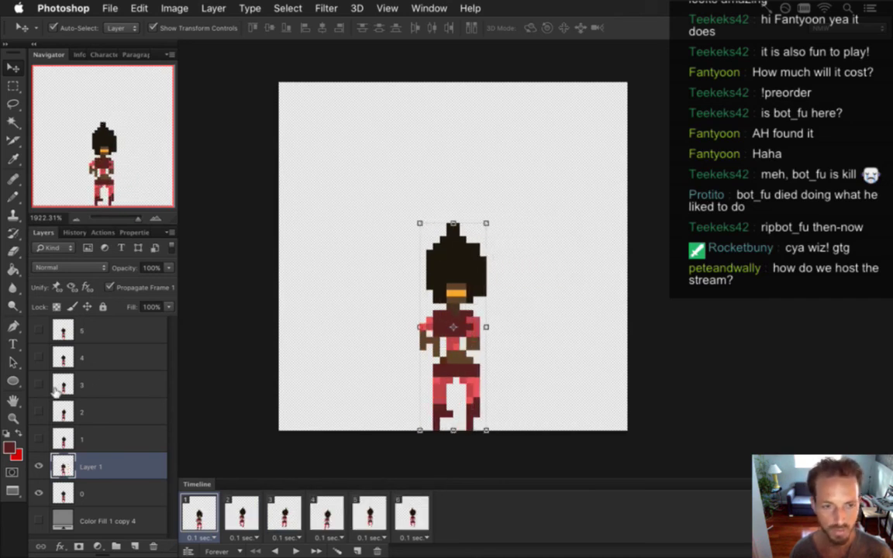
Hide the back-facing layer 0 in frame 1 and save the document
left_click(39, 439)
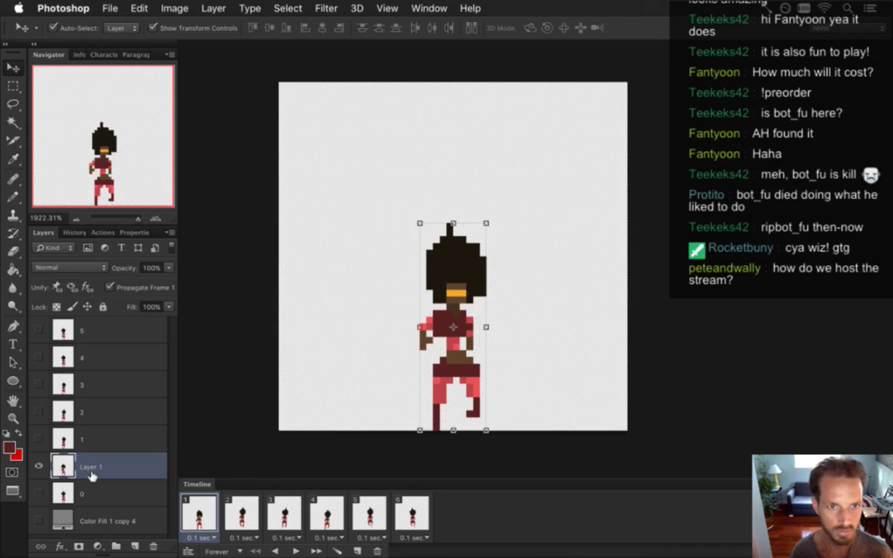
key("m")
key("super+s")
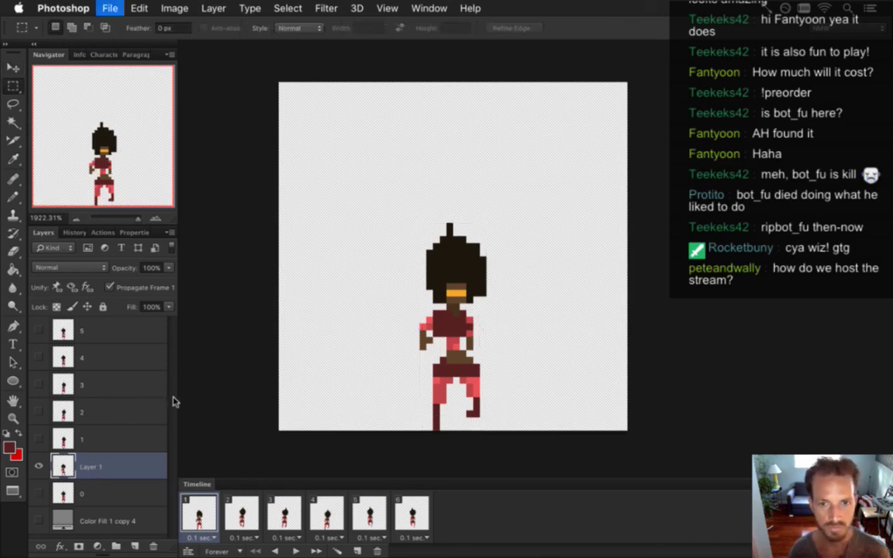
In frame 2, duplicate Layer 1 above layer 1, show the copy, and place it to the right of the back-facing sprite
left_click(237, 507)
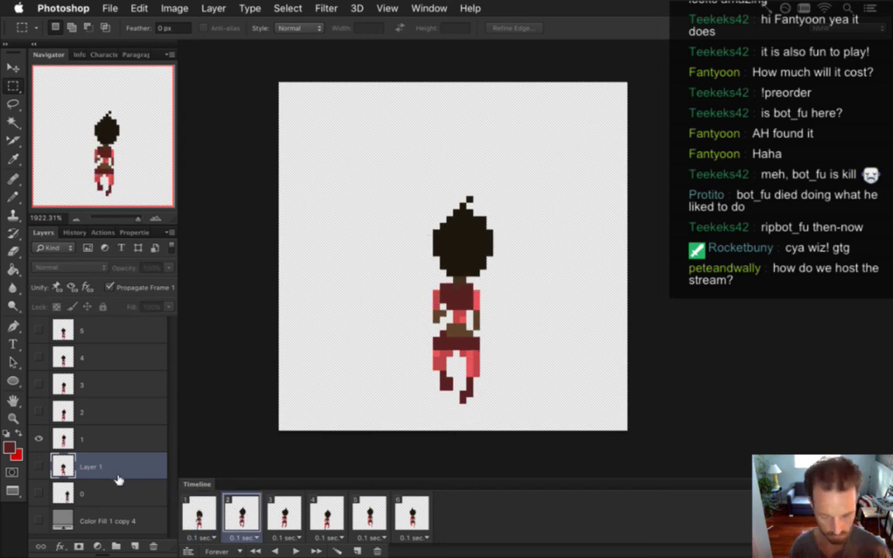
key("super+j")
left_click_drag(94, 463, 89, 429)
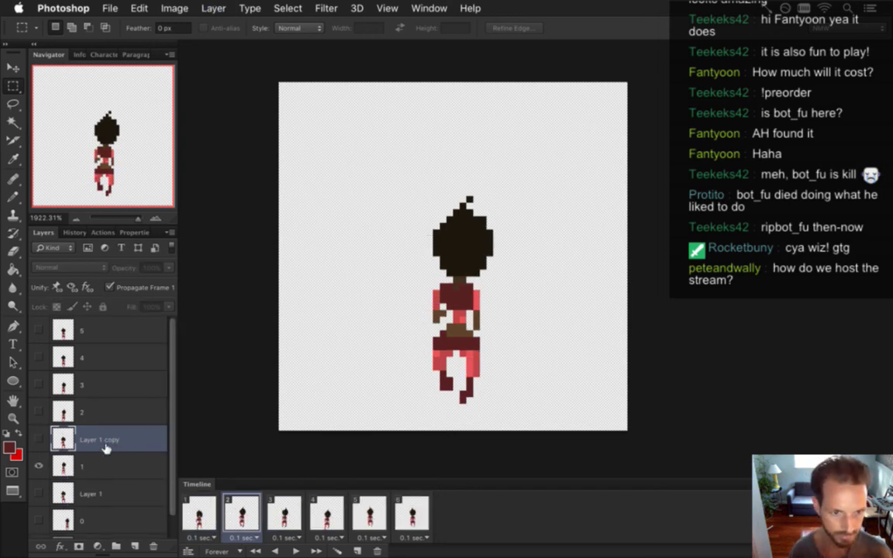
left_click(39, 439)
key("v")
left_click_drag(457, 274, 554, 236)
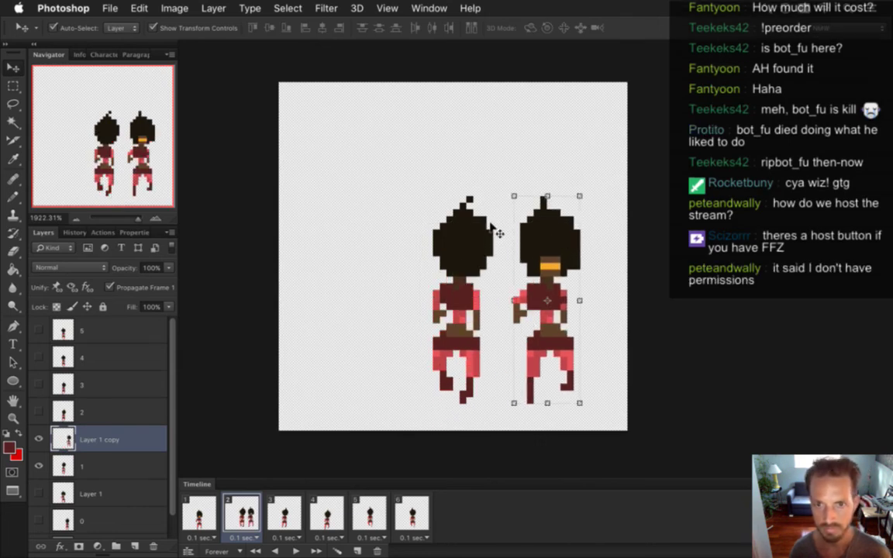
key("m")
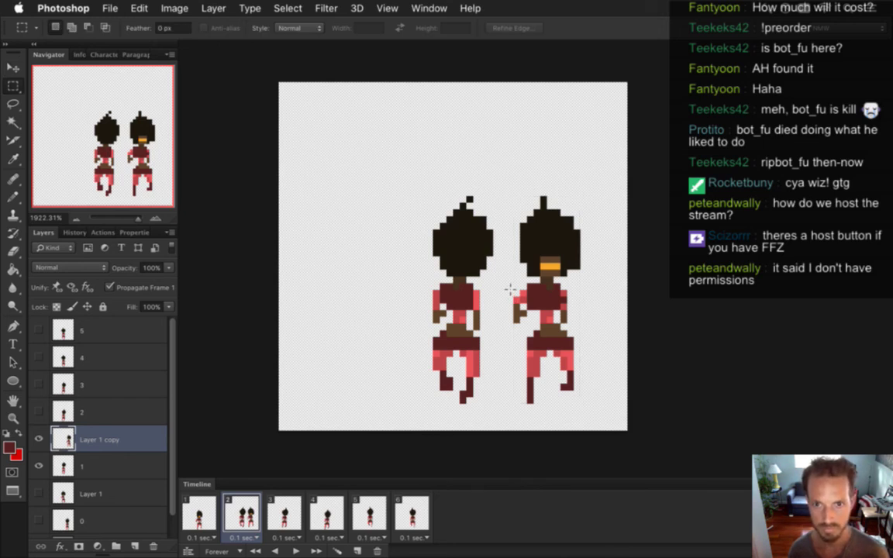
left_click_drag(553, 205, 534, 187)
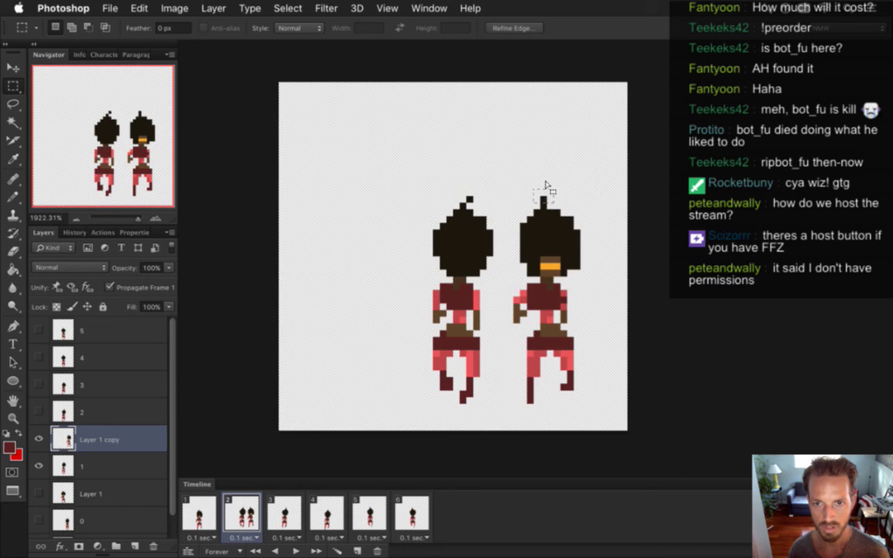
key("v")
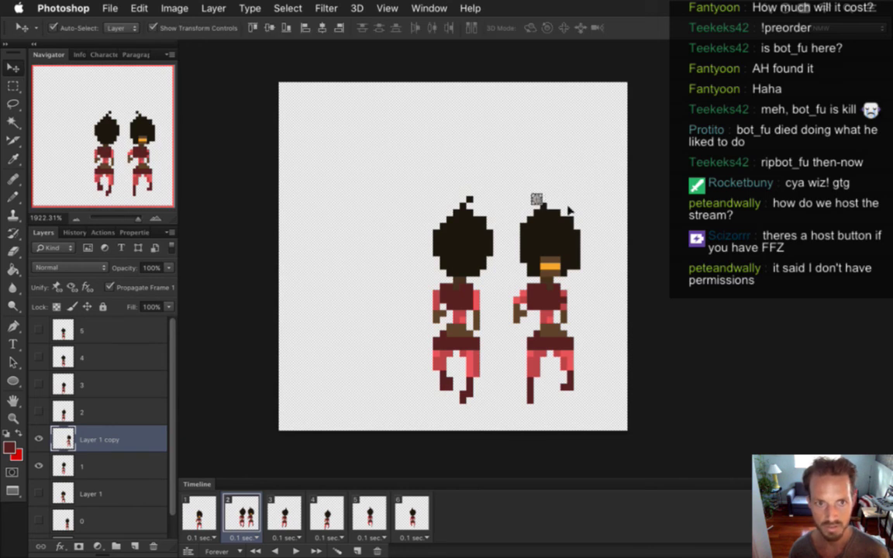
key("m")
key("ctrl+d")
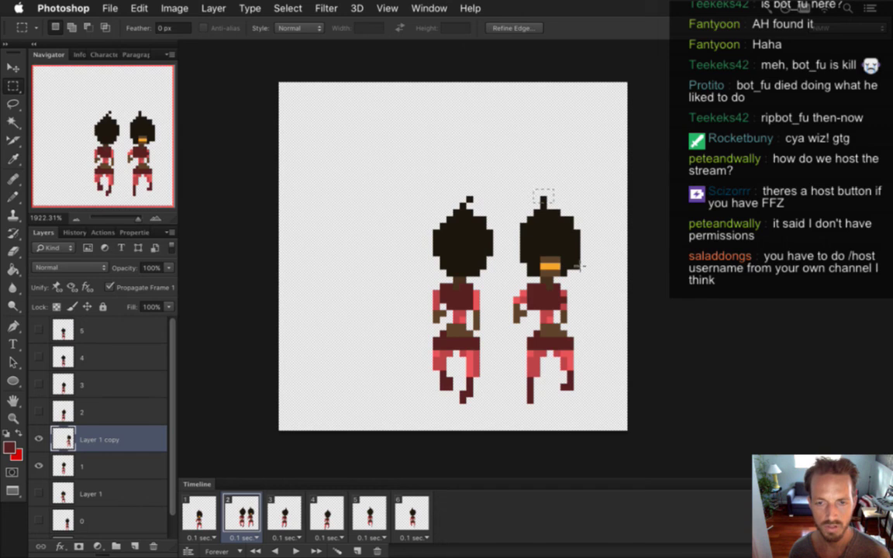
left_click(580, 287)
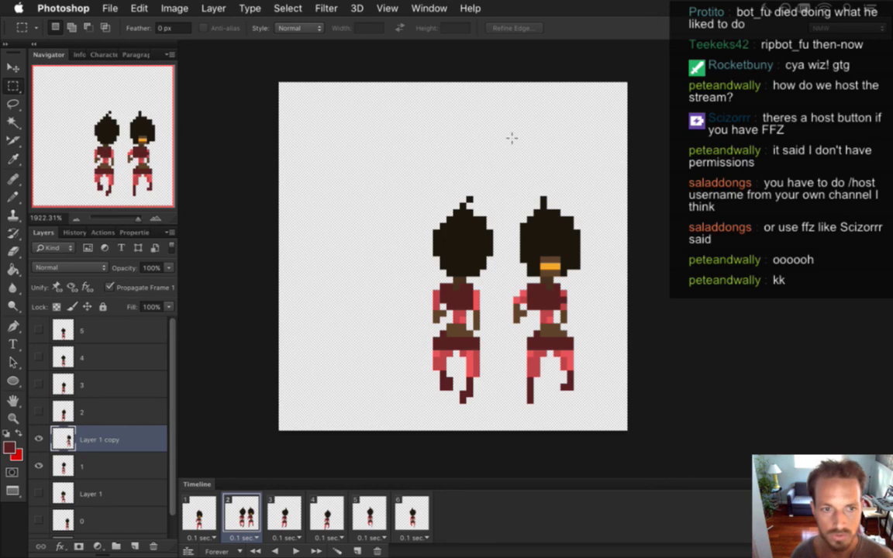
Turn off Propagate Frame 1 for the copied layer and save the document
left_click(109, 288)
key("super+s")
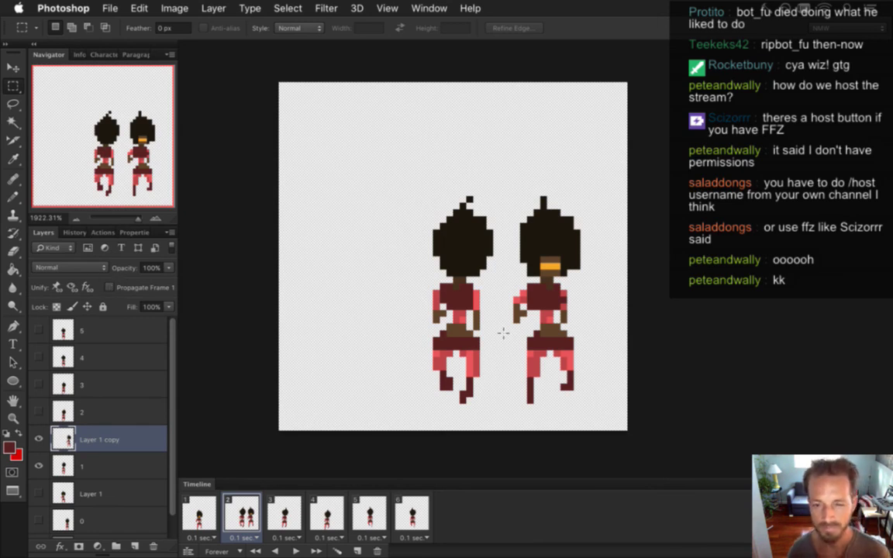
Select the whole front-facing sprite in frame 2 with a rectangular marquee, flip it horizontally, and clear the selection
left_click_drag(500, 276, 572, 324)
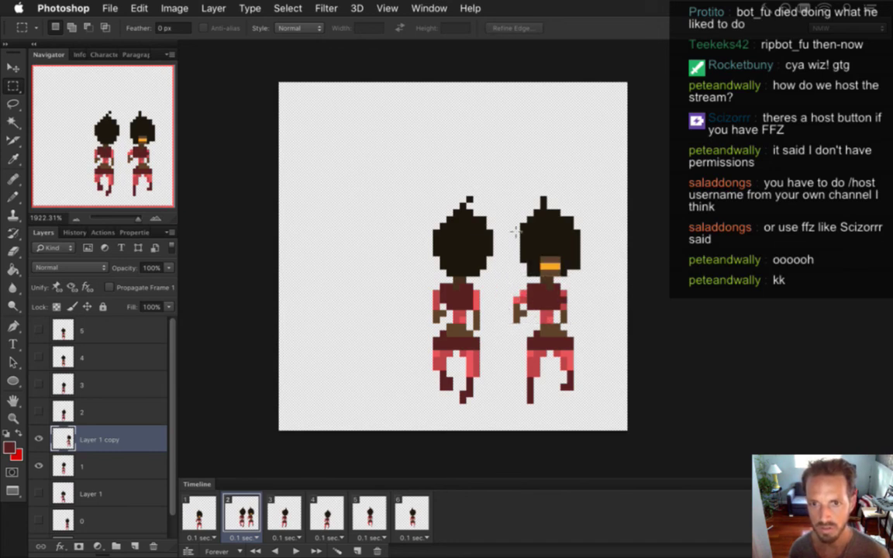
left_click_drag(494, 176, 599, 423)
key("v")
left_click(600, 177)
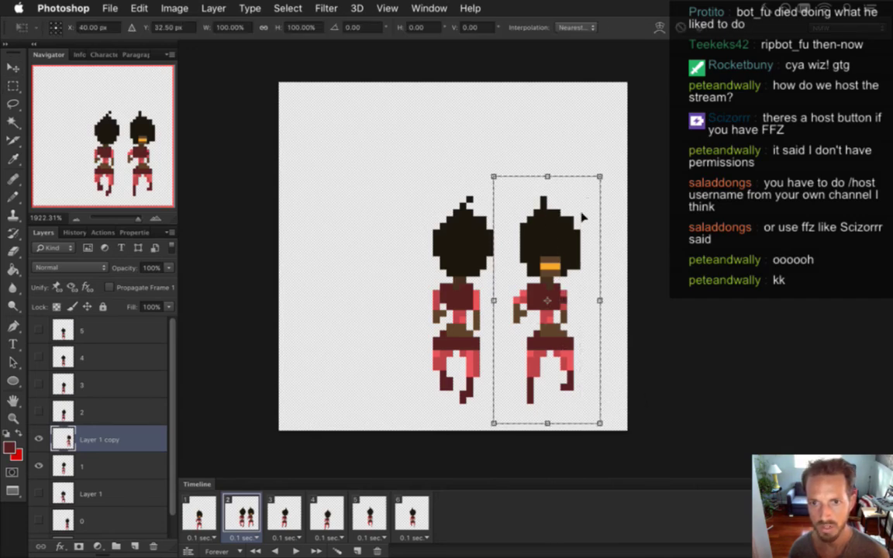
right_click(571, 231)
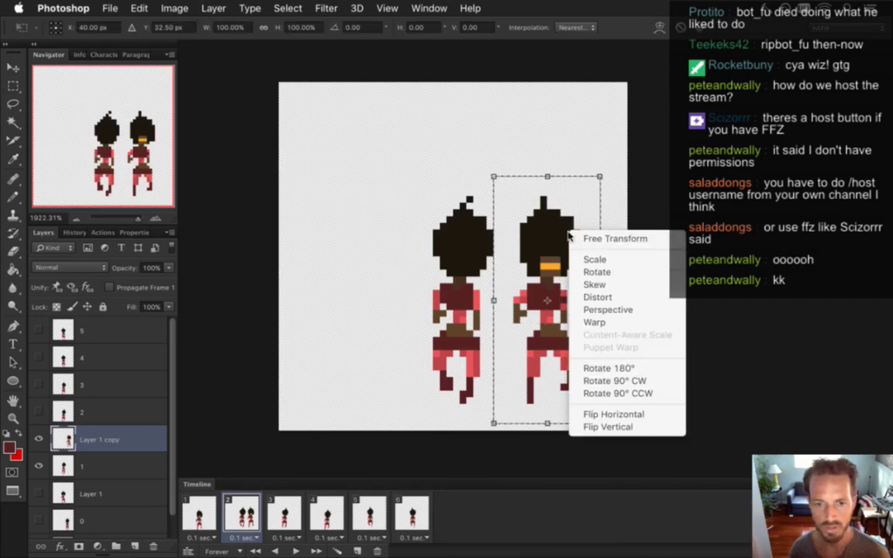
left_click(608, 414)
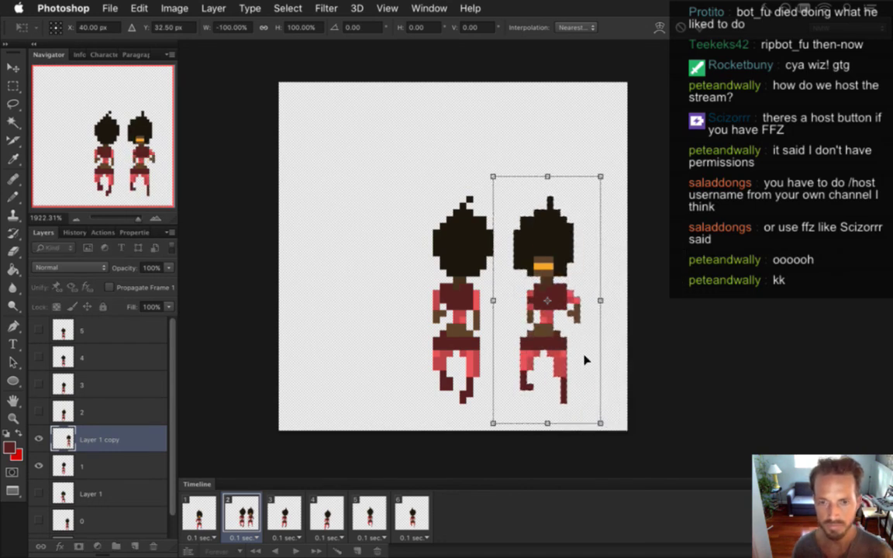
key("Return")
key("ctrl+d")
key("m")
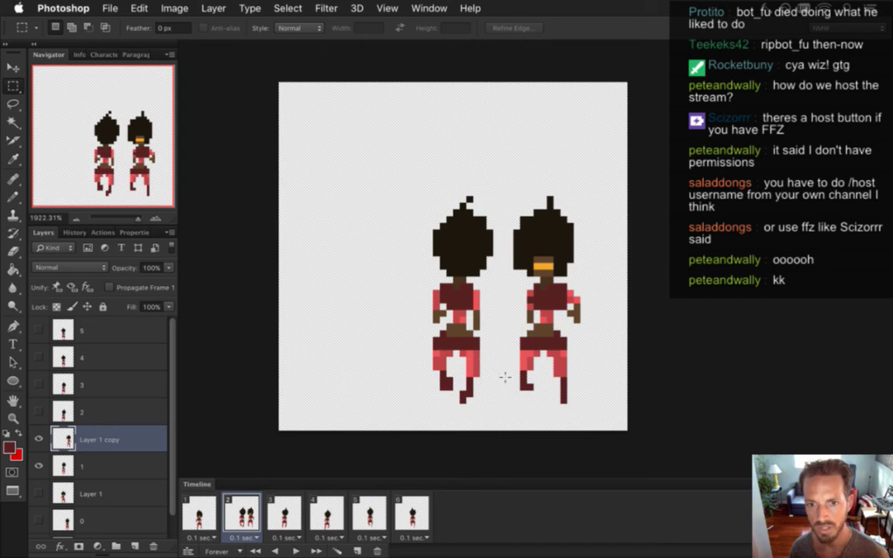
Repaint the trouser shading of the flipped front-facing sprite in frame 2 with sampled lighter and darker pinks
key("i")
left_click(504, 322)
key("b")
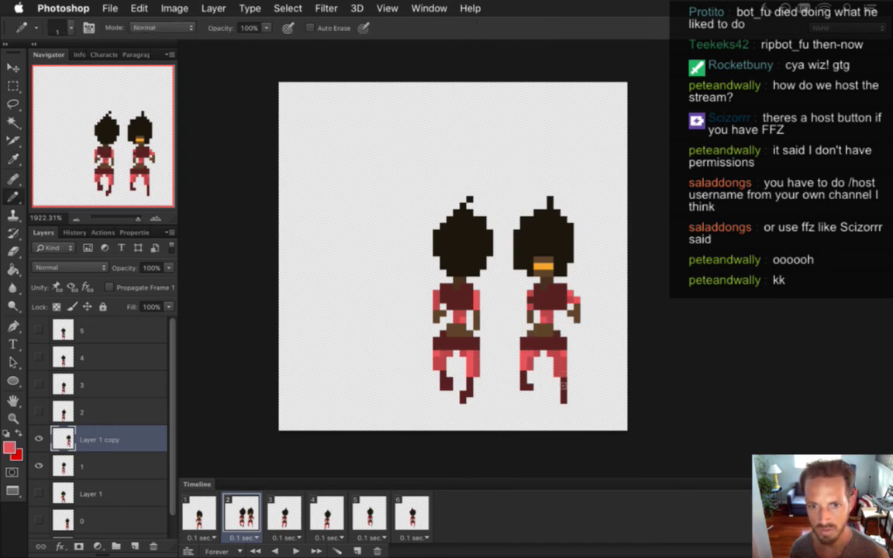
key("alt")
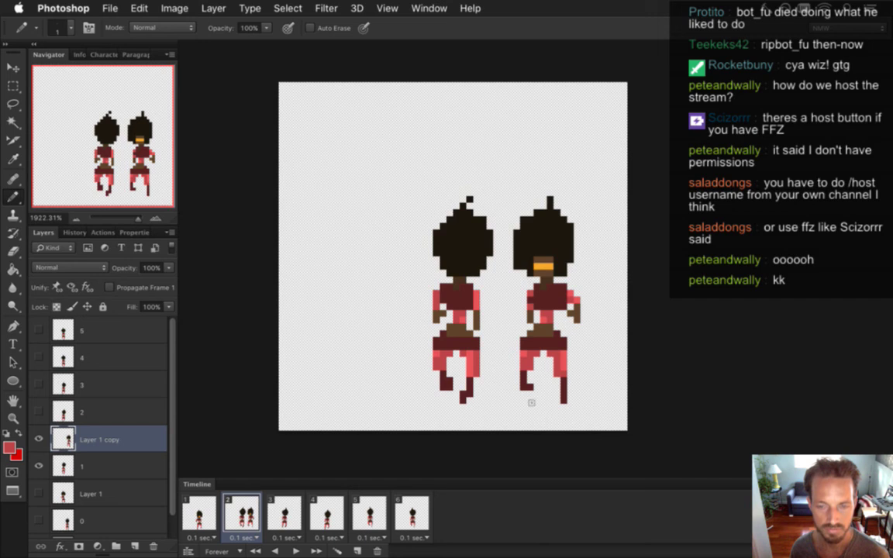
In frame 1, show layer 0, move it to the right of the front-facing sprite for comparison, and hide it again
left_click(200, 513)
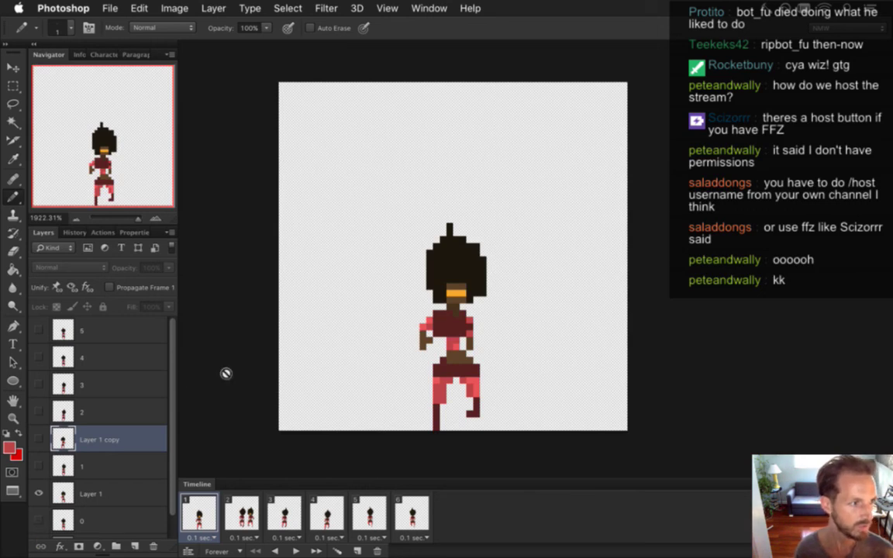
scroll(153, 436, "down", 1)
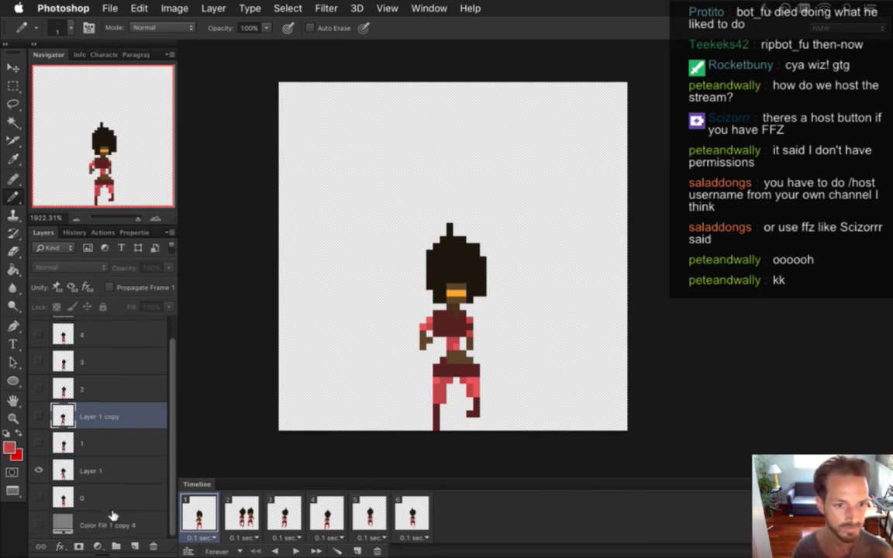
left_click(62, 496)
key("v")
key("Right")
key("Right")
key("Right")
key("Right")
key("Right")
key("Right")
key("Right")
key("Right")
key("Right")
key("Right")
key("Right")
key("Right")
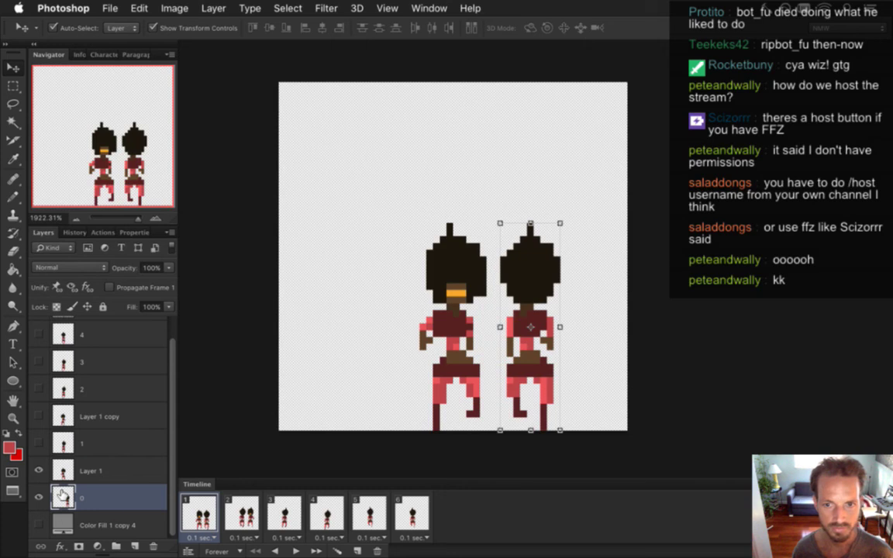
key("m")
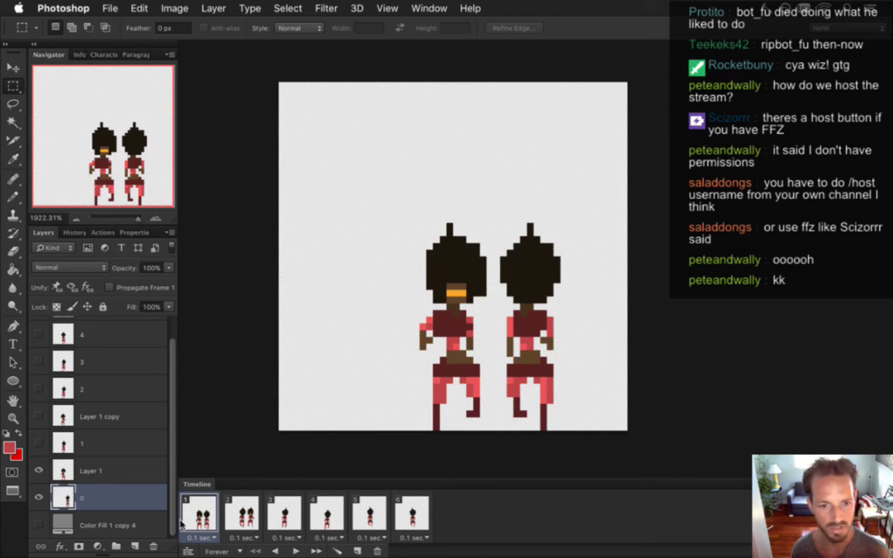
left_click(39, 497)
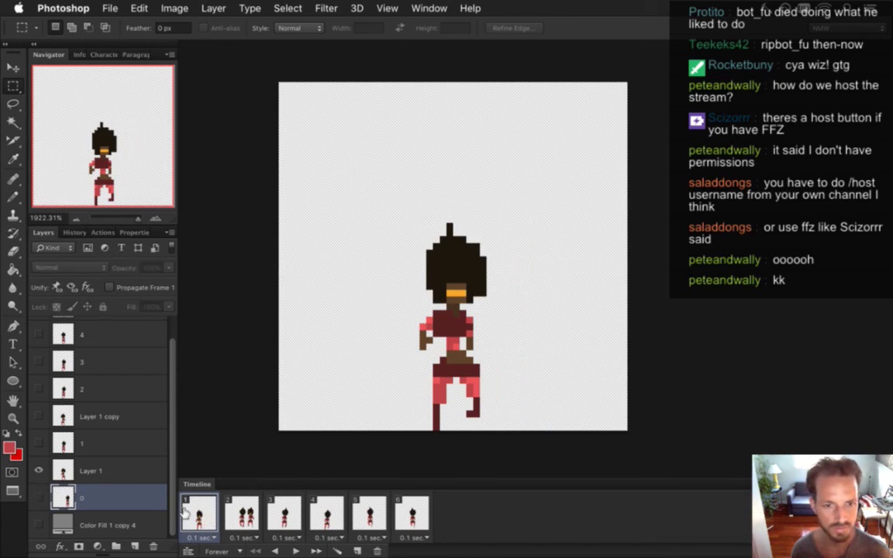
In frame 2, shorten and reshape the right lower leg of the front-facing sprite on Layer 1 copy using sampled dark maroon
left_click(240, 512)
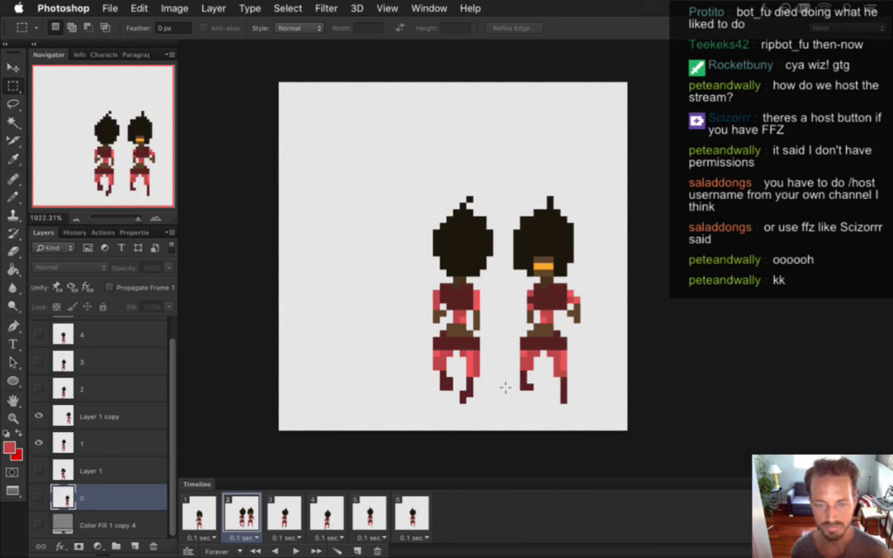
left_click_drag(513, 371, 543, 394)
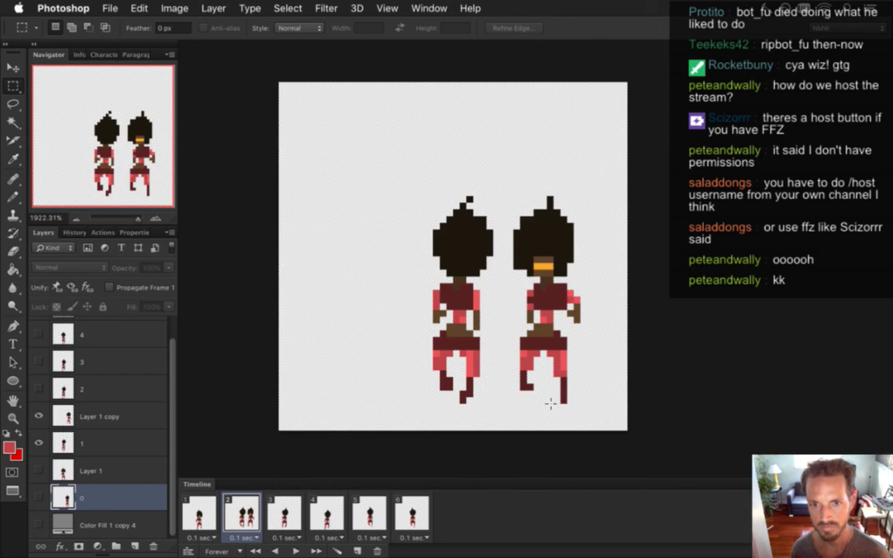
key("b")
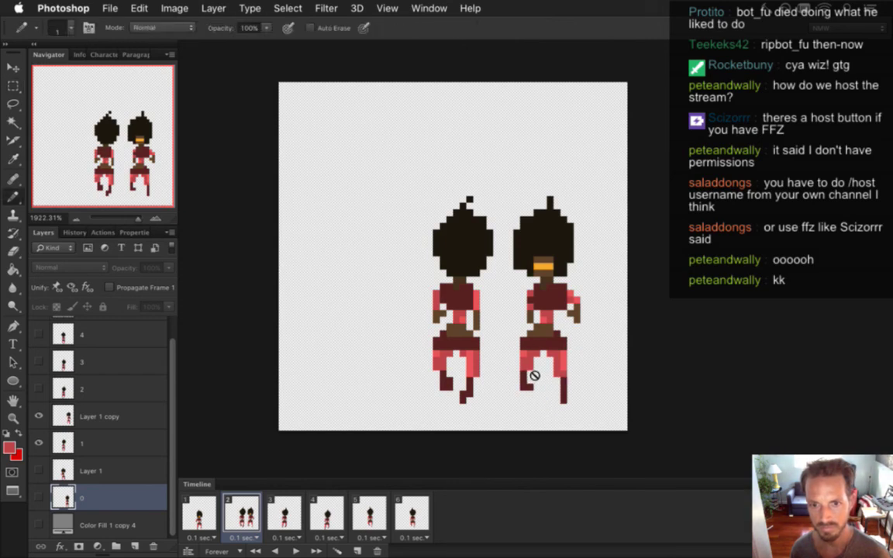
left_click(100, 415)
key("e")
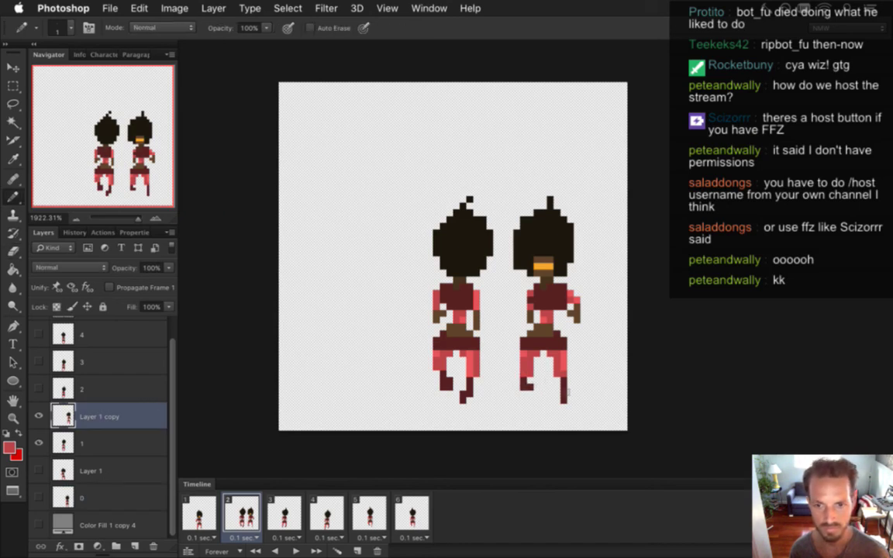
key("i")
key("b")
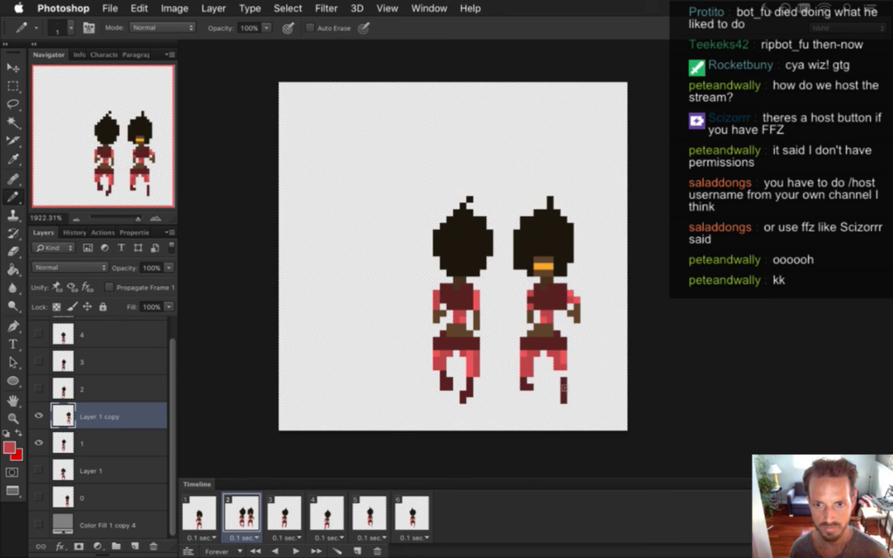
key("i")
key("b")
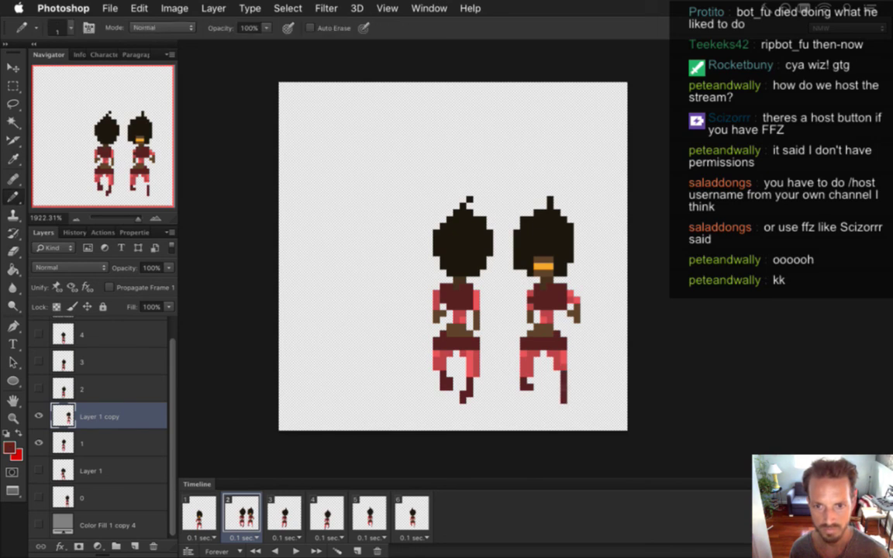
key("e")
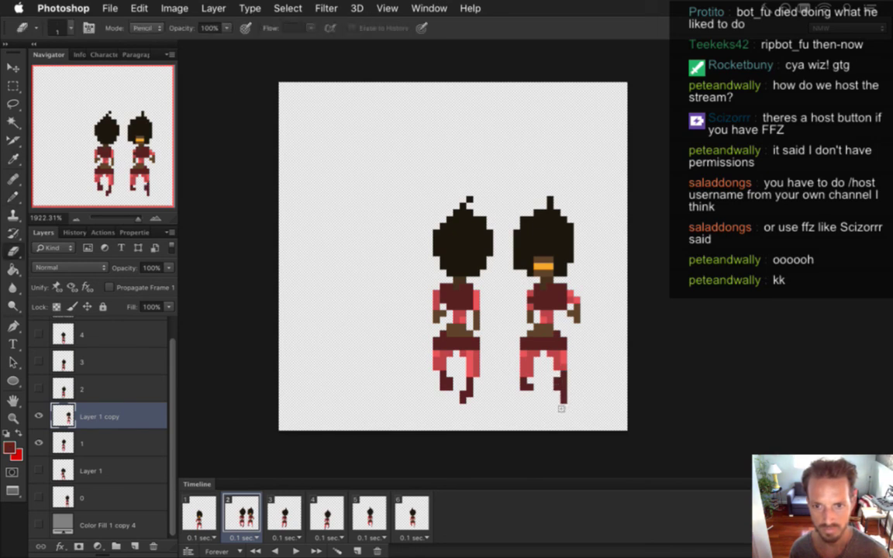
Extend the front-facing sprite's left lower leg downward in dark maroon in frame 2 and save the document
key("i")
key("b")
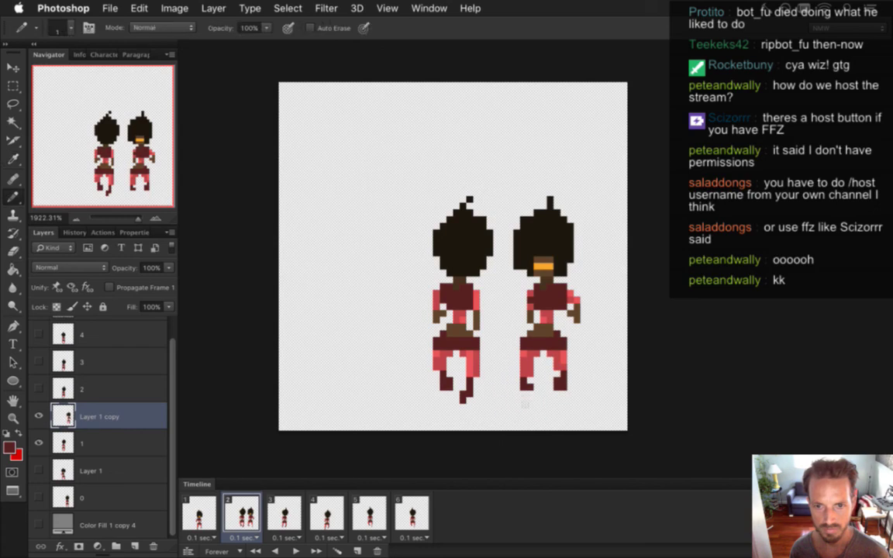
key("i")
key("b")
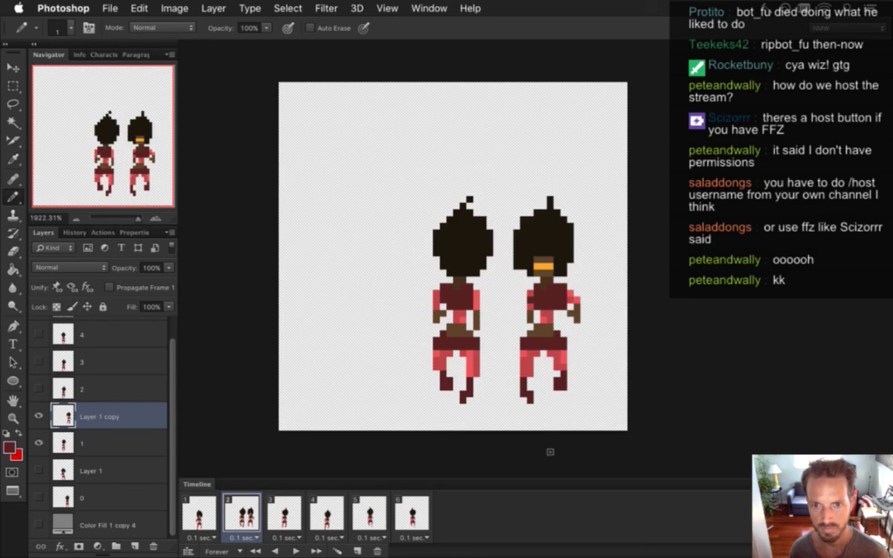
key("super+s")
Nudge the front-facing sprite in frame 2 left onto the back-facing sprite's position, hide layer 1, and reselect Layer 1 copy
key("v")
key("Left")
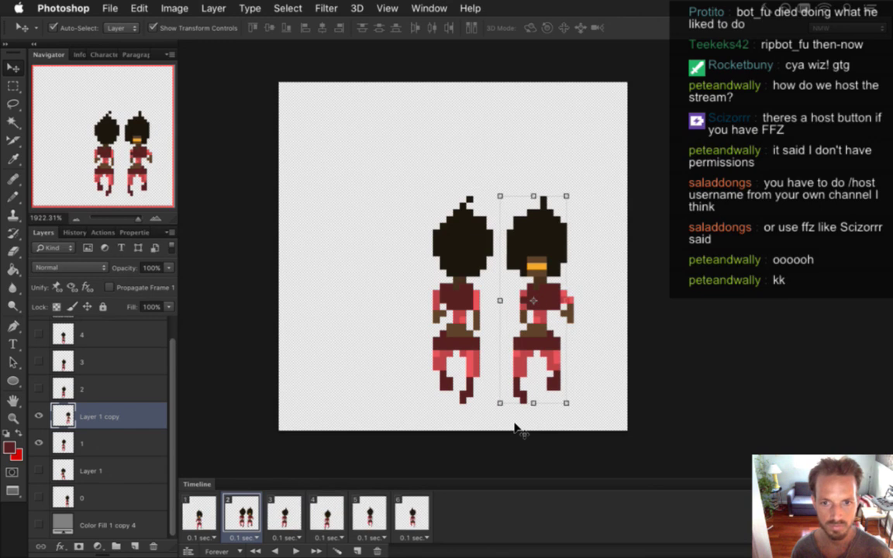
key("Left")
key("Left")
key("Left")
key("Left")
key("Left")
key("Left")
key("Left")
key("Left")
key("Left")
key("Left")
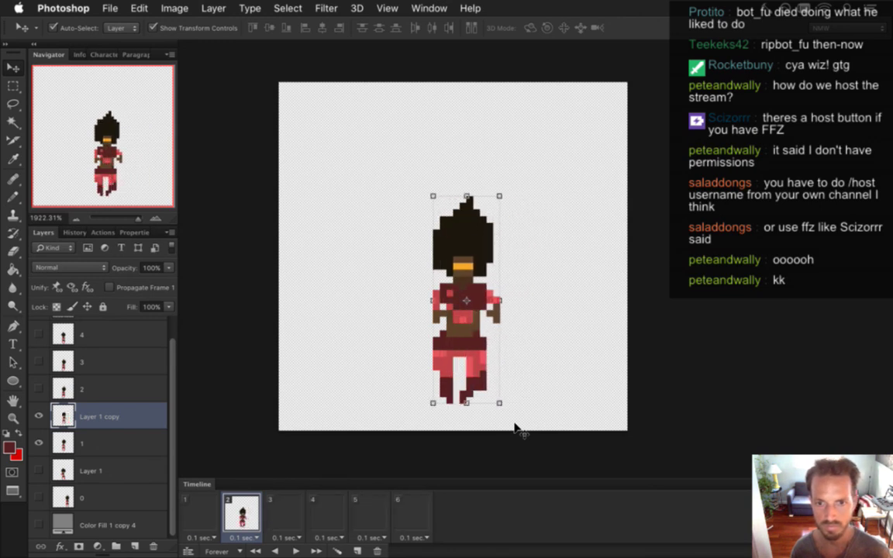
key("Left")
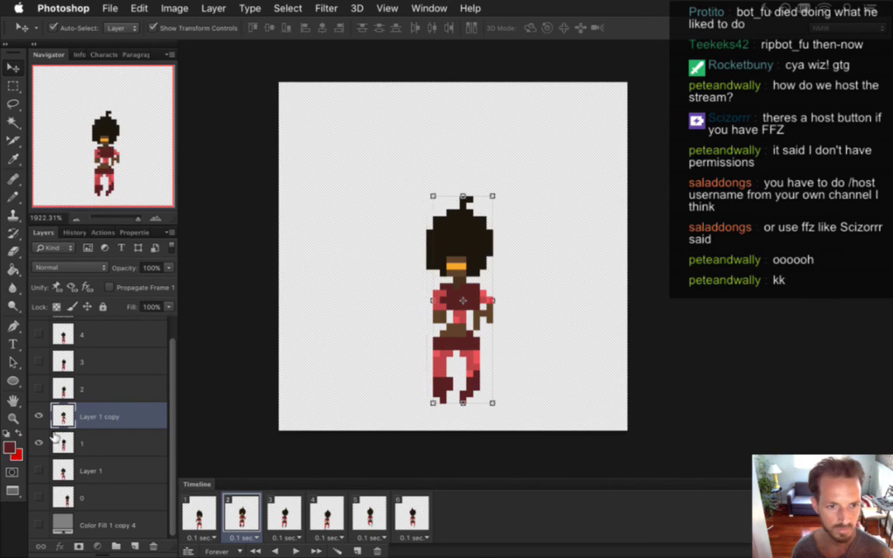
left_click(76, 442)
left_click(39, 443)
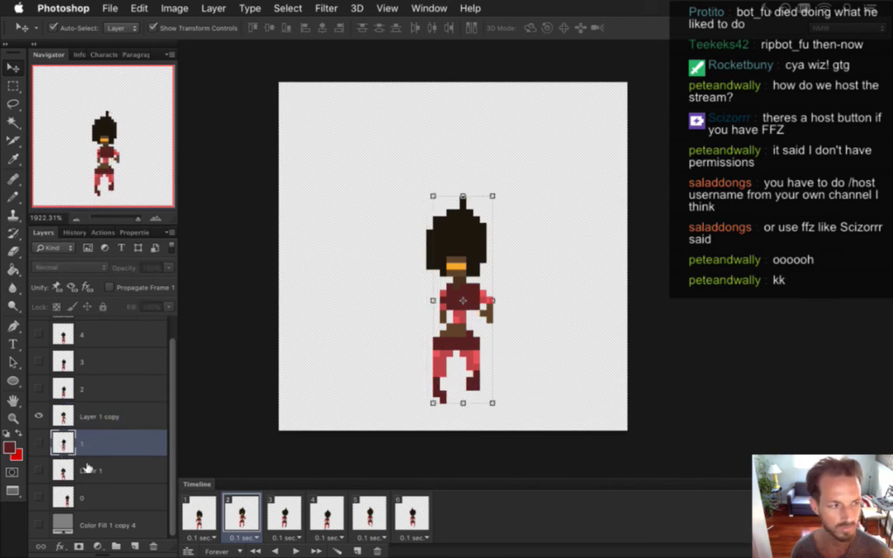
left_click(88, 416)
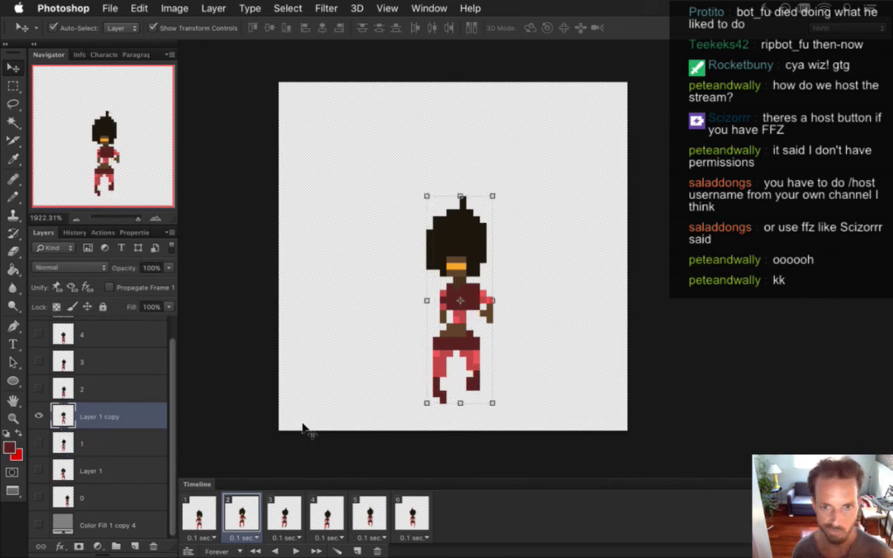
Alternate between frames 1 and 2 to compare their front-facing poses, checking frame 3 as well
key("m")
left_click(201, 512)
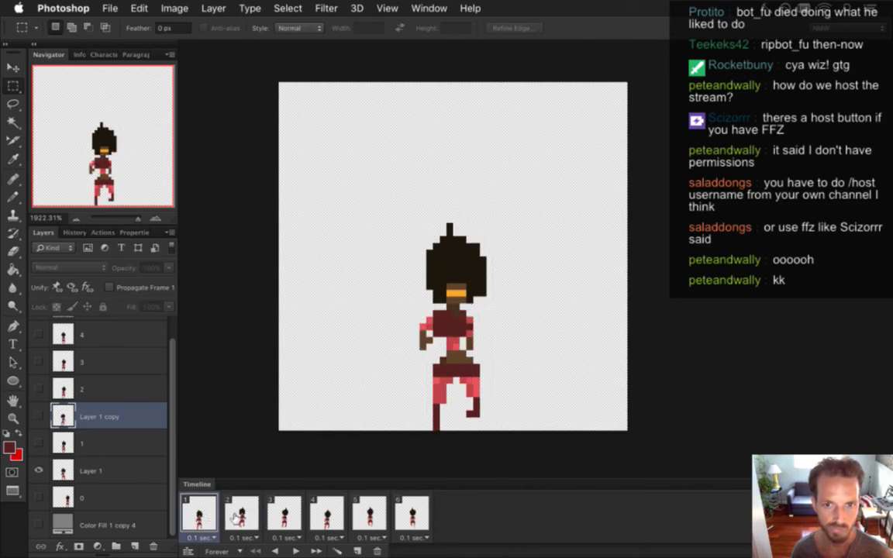
left_click(246, 518)
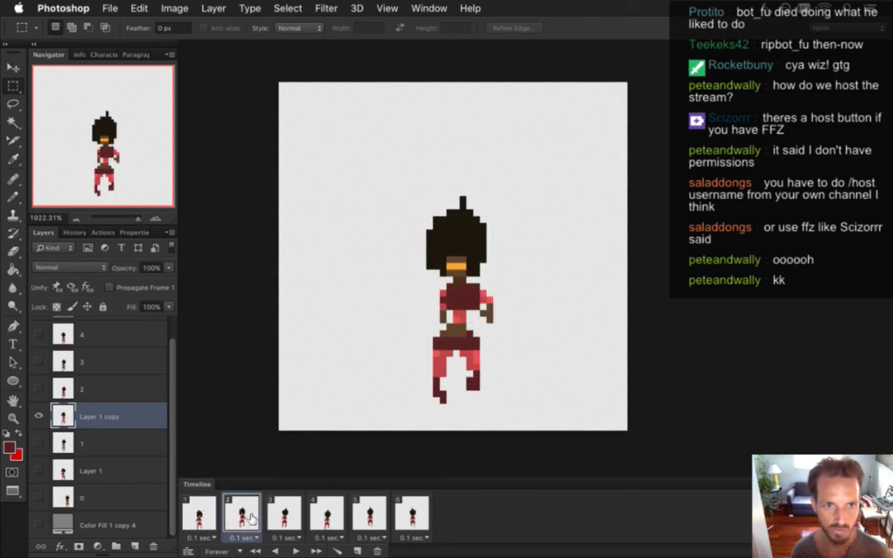
left_click(210, 516)
left_click(236, 515)
left_click(211, 515)
left_click(236, 515)
left_click(217, 516)
left_click(238, 514)
left_click(210, 514)
left_click(239, 514)
left_click(209, 514)
left_click(242, 512)
left_click(284, 515)
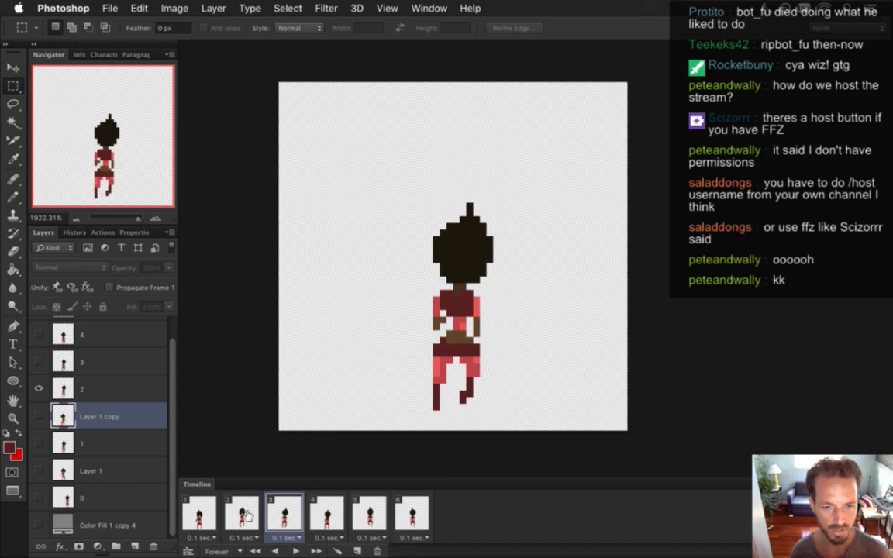
left_click(202, 516)
left_click(242, 516)
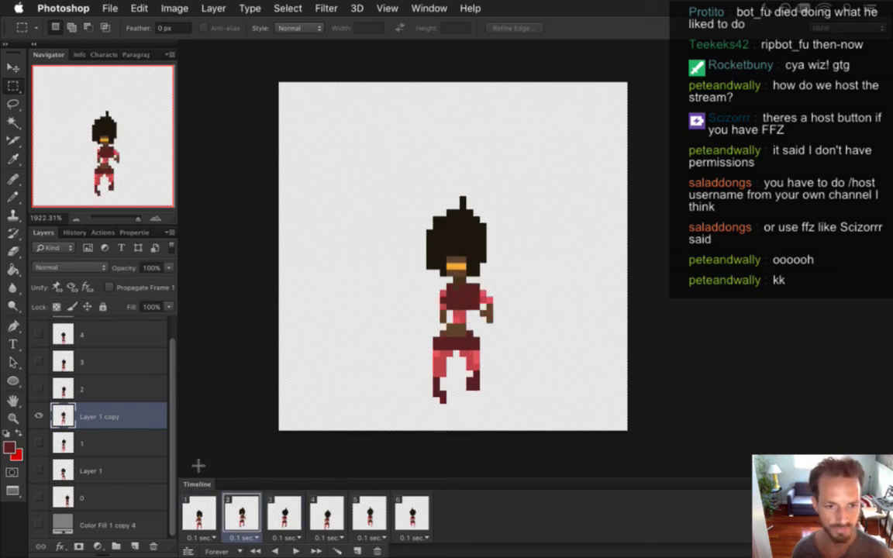
Duplicate Layer 1 copy, place the duplicate directly above layer 2, and show it in frame 3
left_click(109, 472)
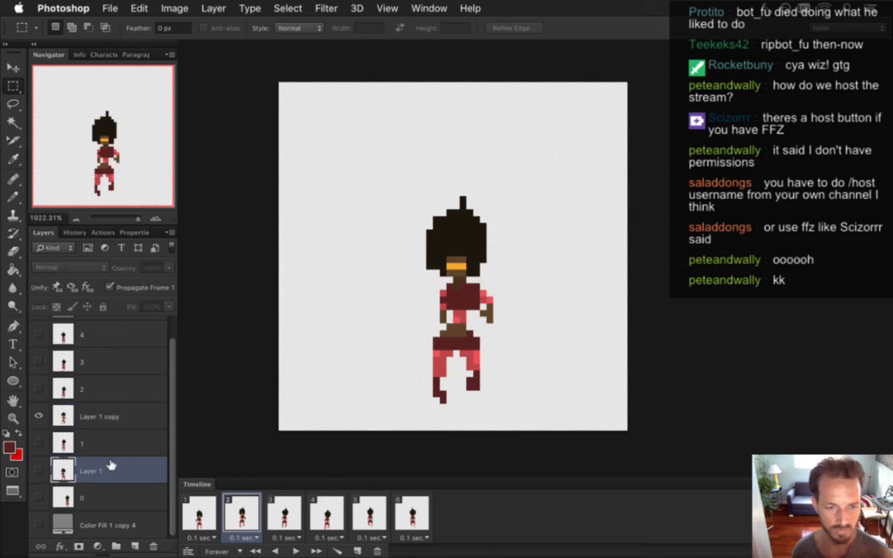
left_click(101, 413)
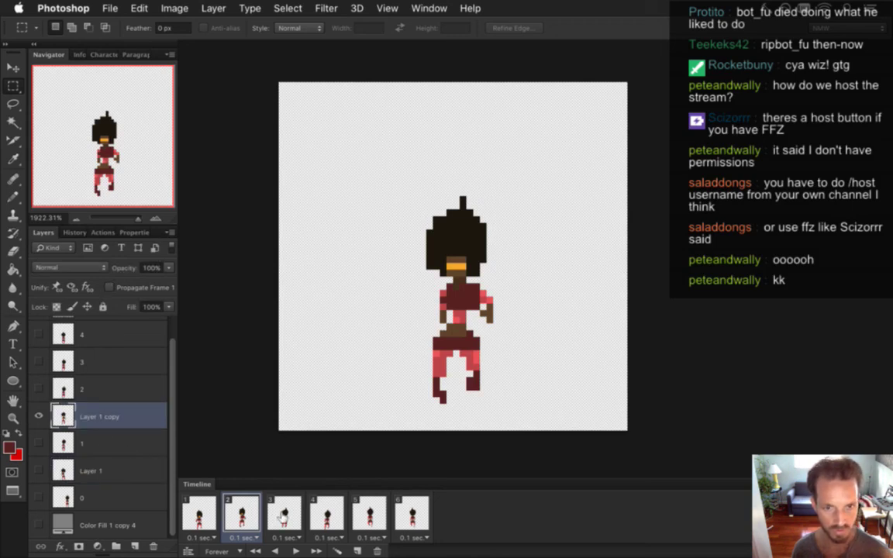
key("Right")
key("super+j")
left_click_drag(68, 415, 82, 379)
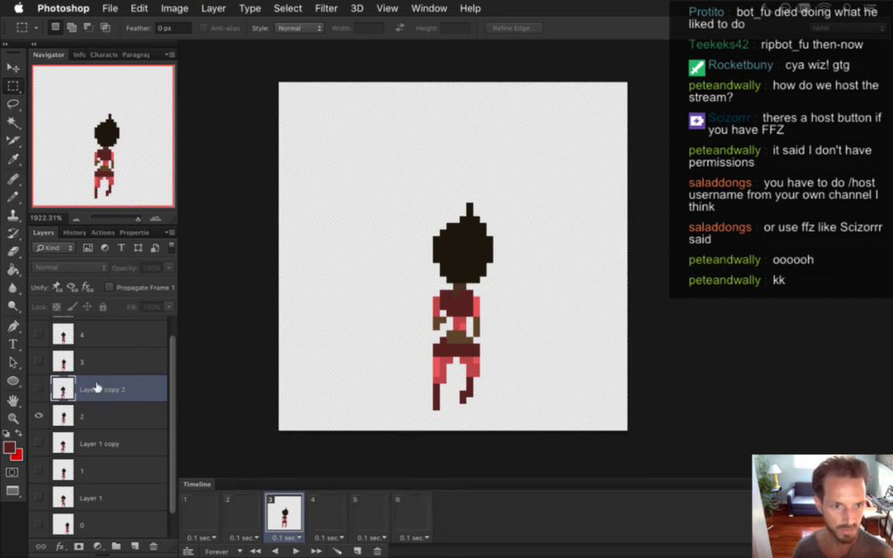
left_click(39, 390)
Move the duplicated front-facing sprite in frame 3 beside the back-facing sprite, aligned to its height
key("v")
left_click_drag(458, 296, 546, 276)
key("m")
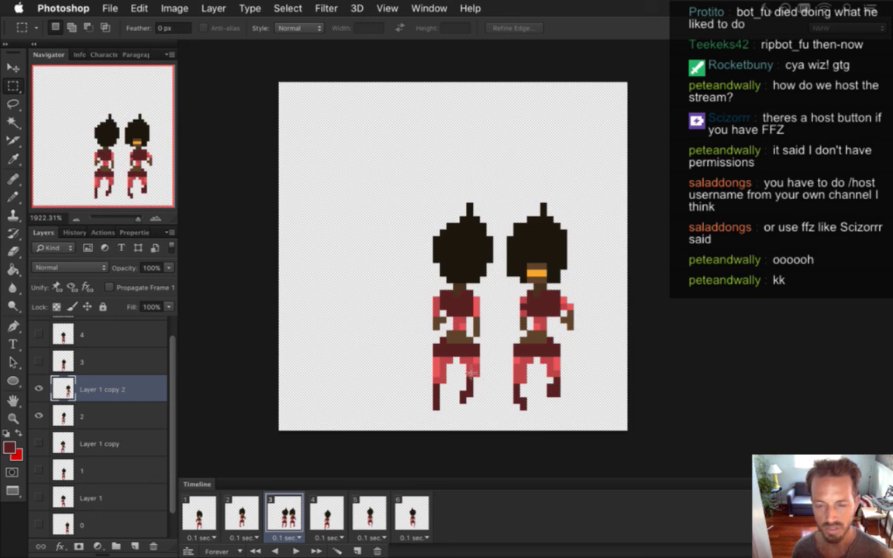
Repaint the trouser shading of the front-facing sprite in frame 3 with sampled pinks
key("i")
left_click(523, 363)
key("b")
key("i")
left_click(500, 342)
key("b")
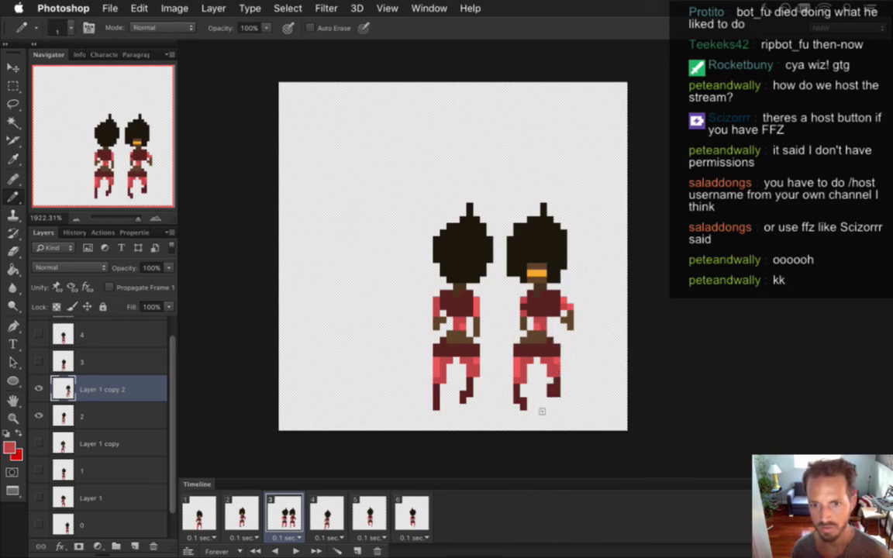
Erase the front-facing sprite's lower legs in frame 3 and redraw them in dark maroon, the left one bent and the right one straight
key("e")
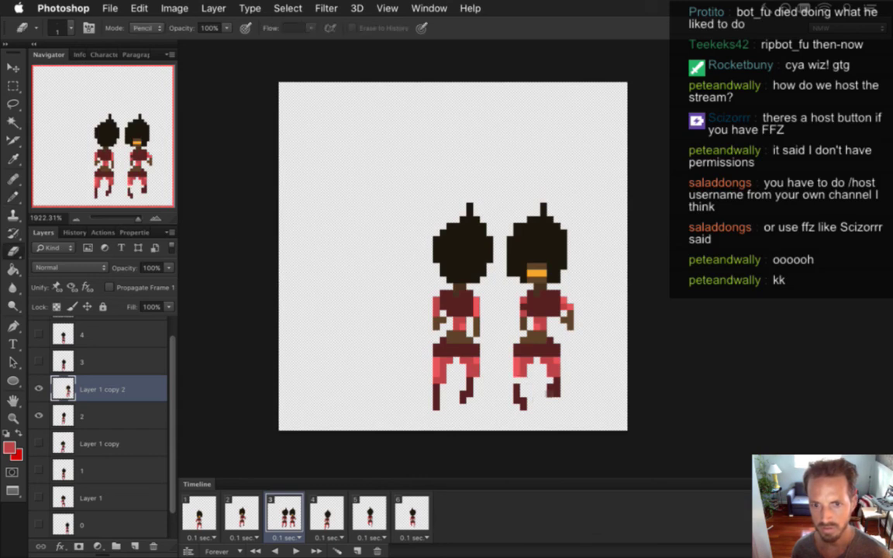
left_click_drag(550, 401, 527, 417)
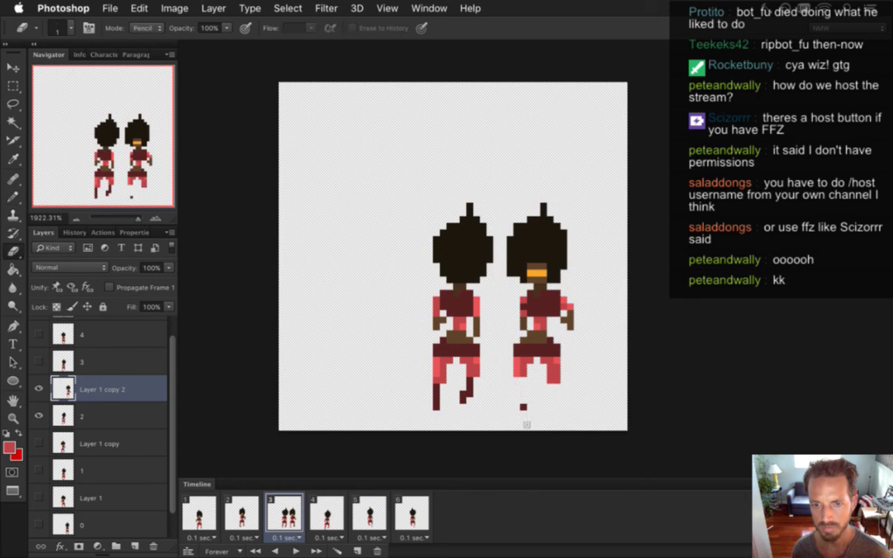
key("i")
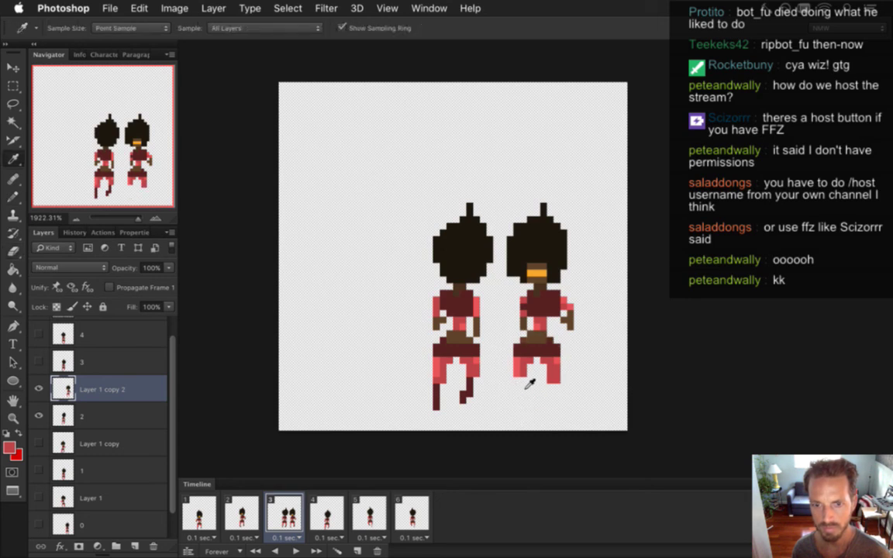
left_click(464, 391)
key("b")
mouse_move(517, 397)
left_mouse_down()
mouse_move(523, 411)
mouse_move(554, 397)
mouse_move(555, 411)
left_mouse_up()
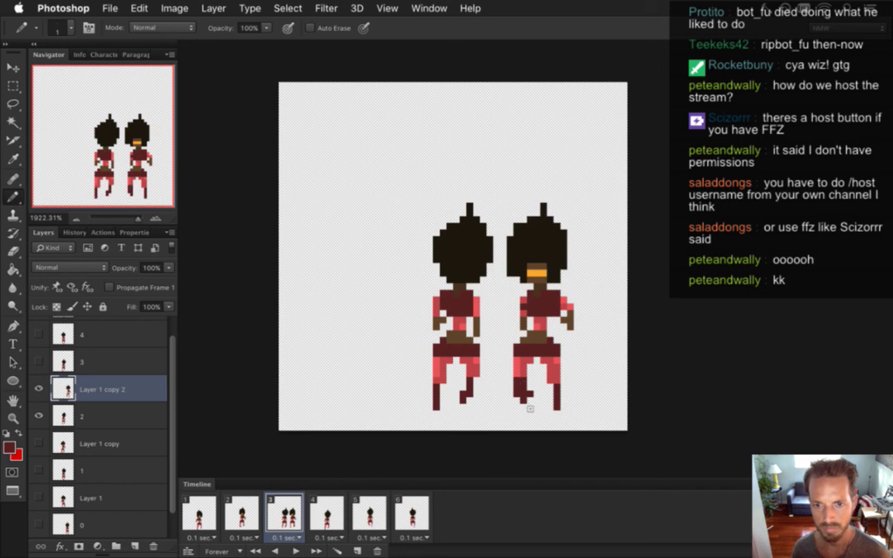
key("e")
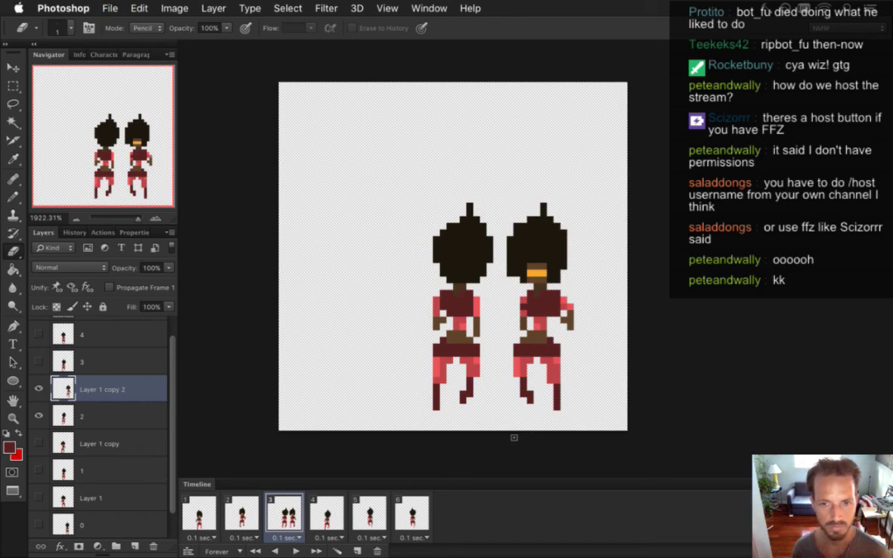
Nudge the front-facing sprite in frame 3 left onto the back-facing sprite's position and hide layer 2
key("v")
key("Left")
key("Left")
key("Left")
key("Left")
key("Left")
key("Left")
key("Left")
key("Left")
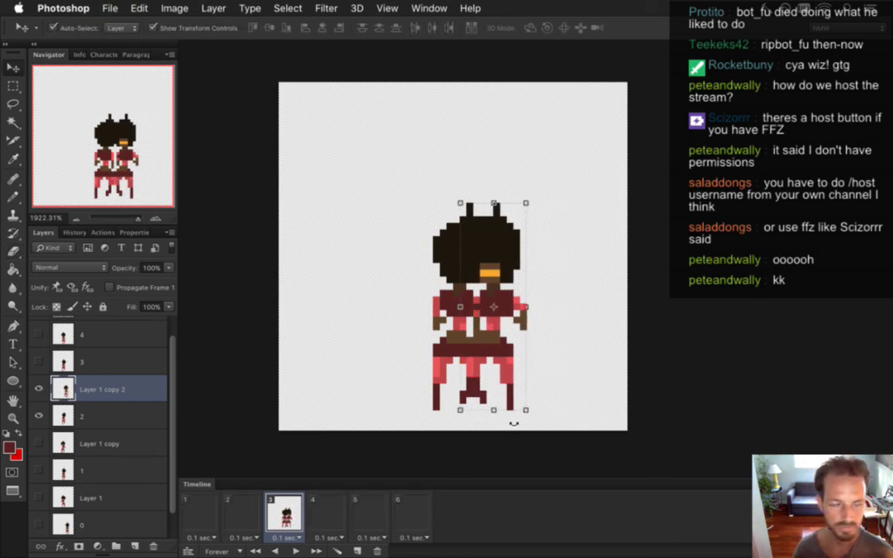
key("Left")
key("Left")
key("Left")
key("Left")
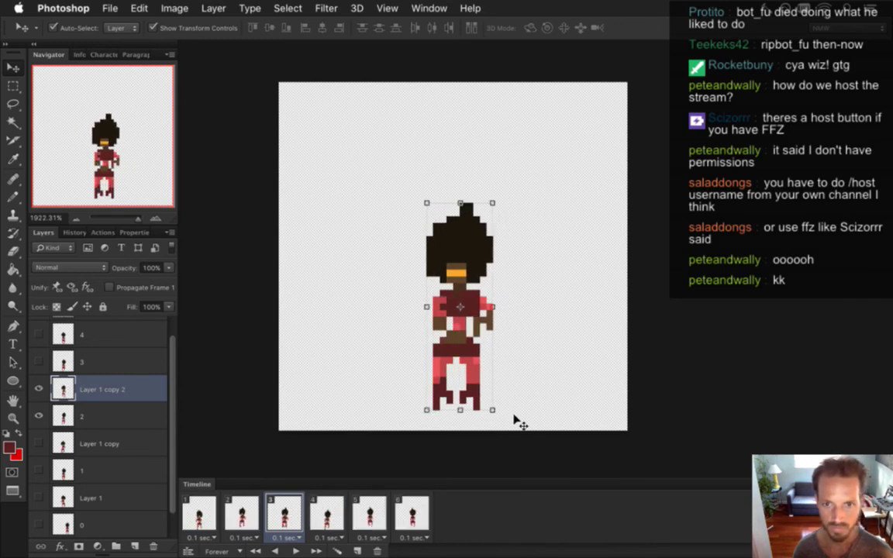
left_click(85, 416)
left_click(39, 416)
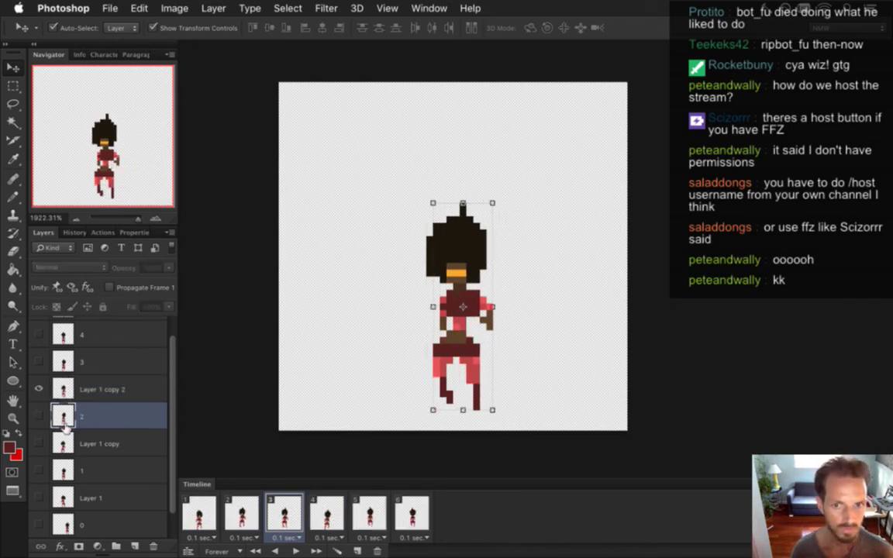
Compare the new front-facing pose in frame 3 with the poses in frames 2 and 4
left_click(241, 512)
left_click(283, 512)
left_click(313, 506)
left_click(283, 511)
In frame 4, place a visible duplicate of Layer 1 copy 2 above layer 3 and move it right, beside the back-facing sprite
left_click(325, 512)
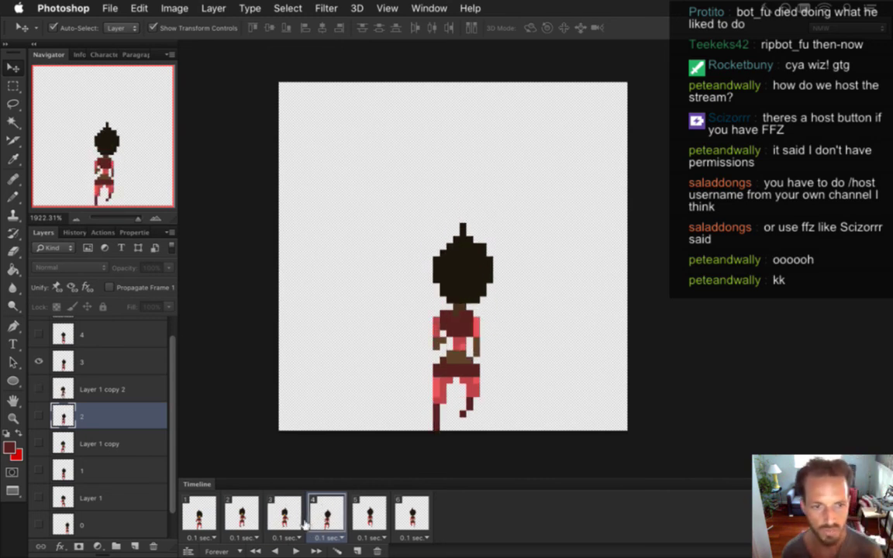
scroll(151, 333, "up", 1)
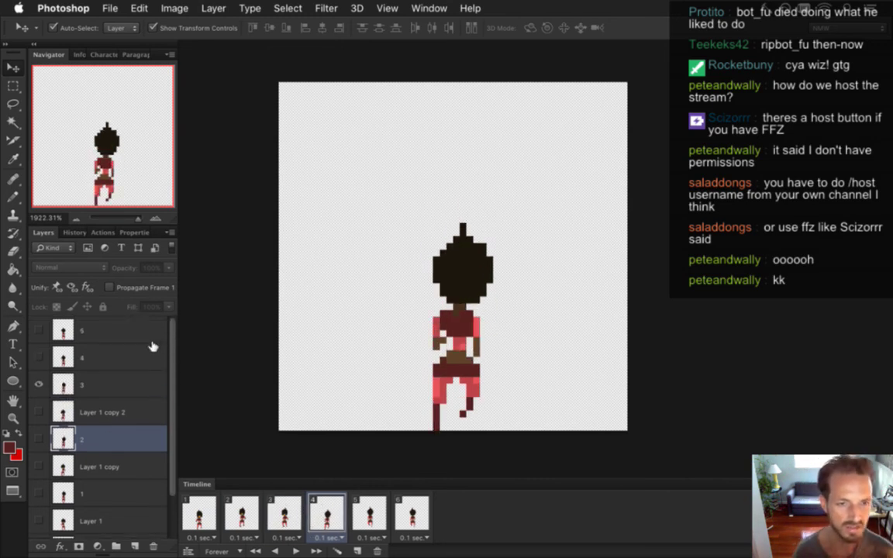
left_click(110, 383)
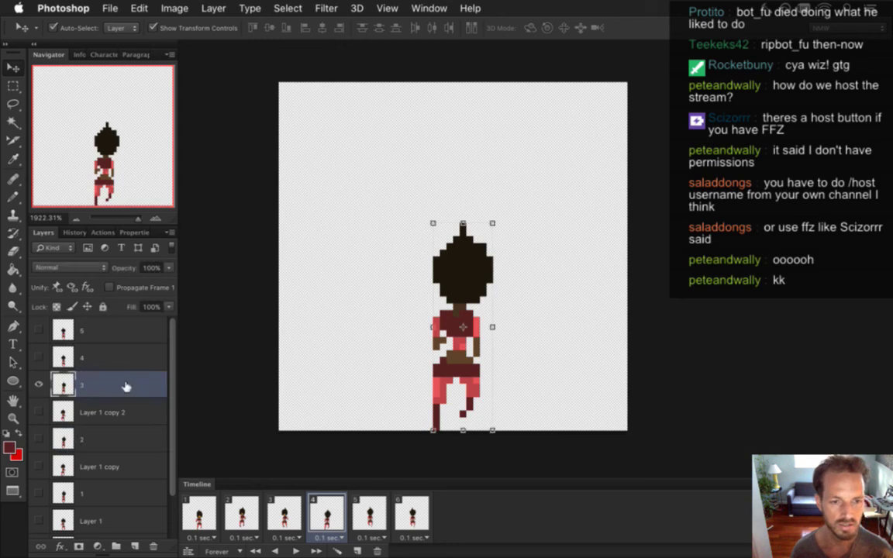
left_click(114, 415)
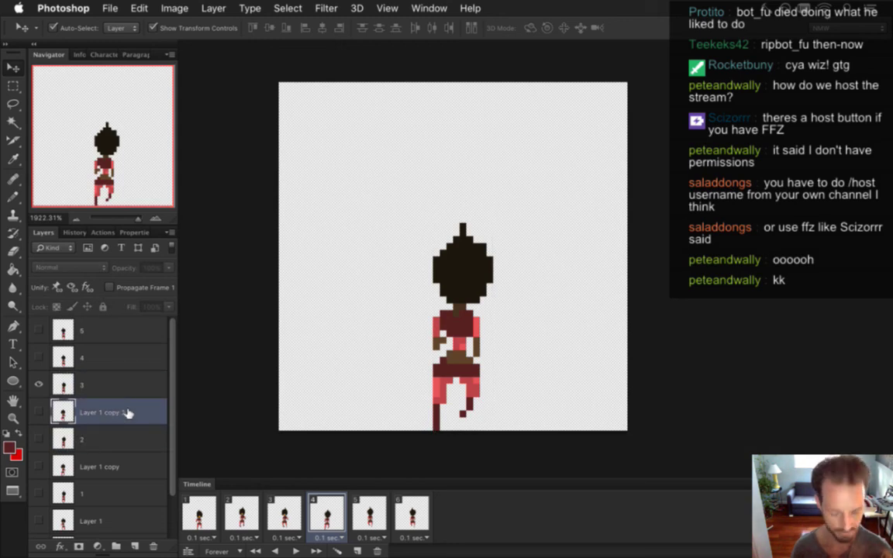
key("super+j")
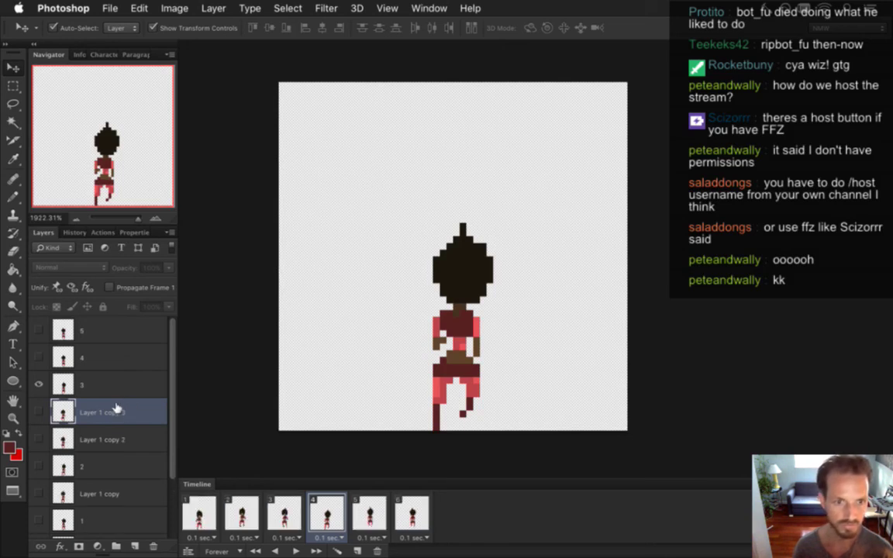
left_click_drag(63, 413, 72, 386)
left_click(38, 384)
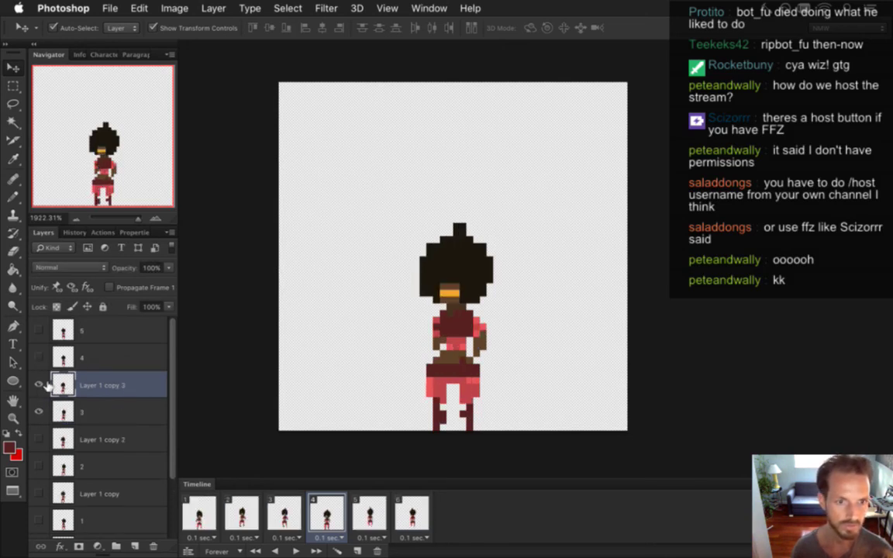
left_click_drag(455, 282, 547, 280)
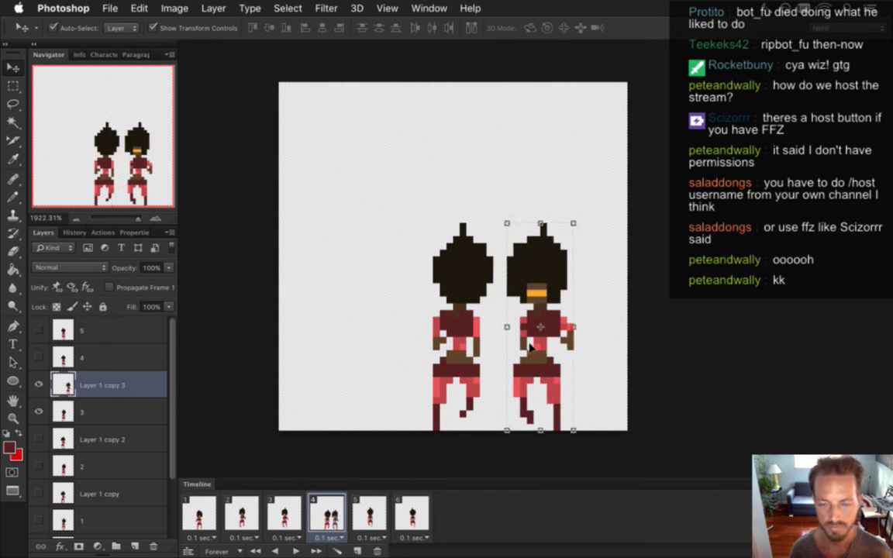
Shorten the bent lower leg of the front-facing sprite in frame 4 and raise its foot
key("m")
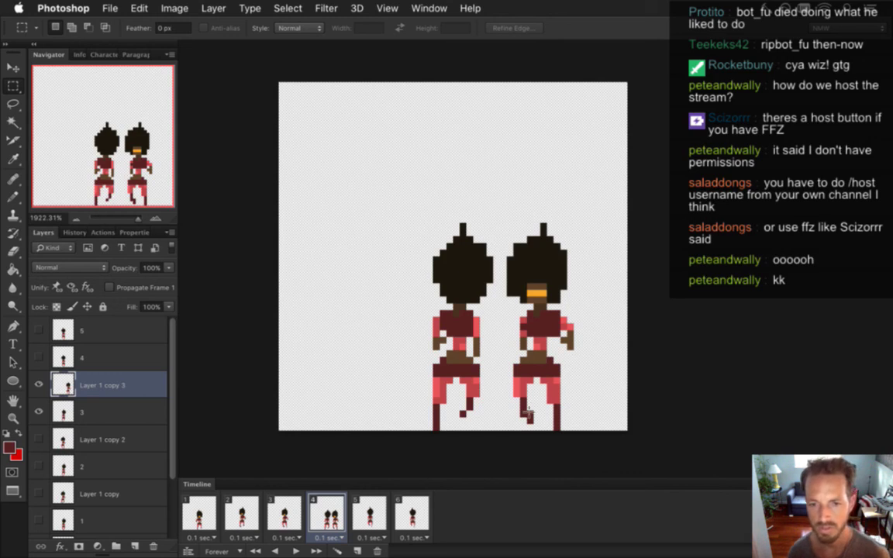
key("i")
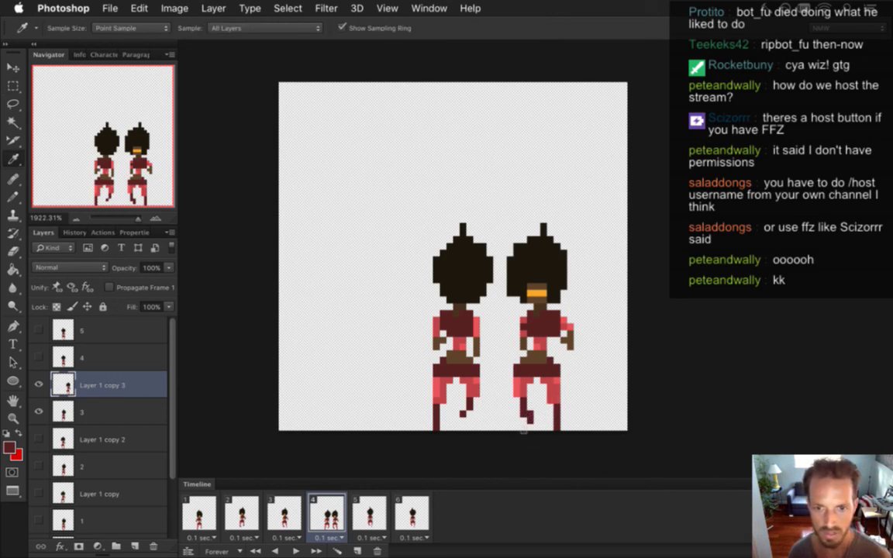
key("e")
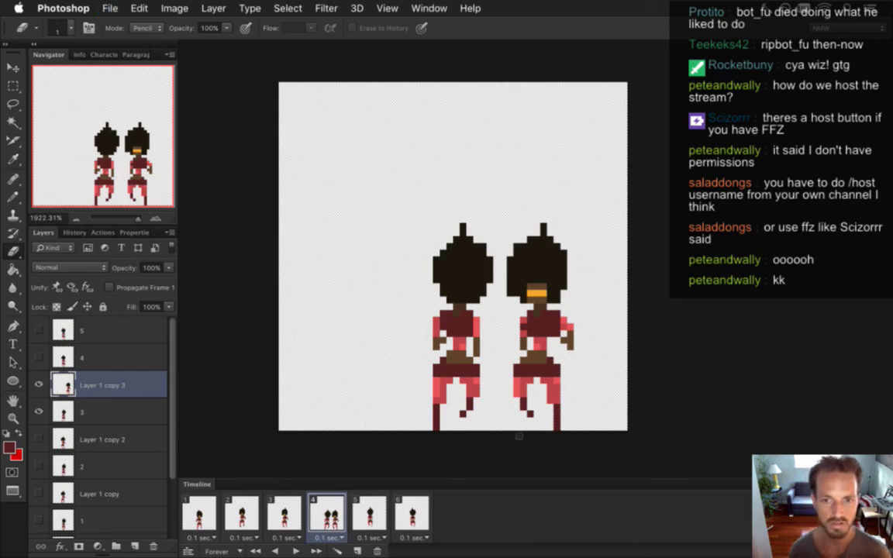
Nudge the front-facing sprite in frame 4 left onto the back-facing sprite's position and hide layer 3
key("v")
key("Left")
key("Left")
key("Left")
key("Left")
key("Left")
key("Left")
key("Left")
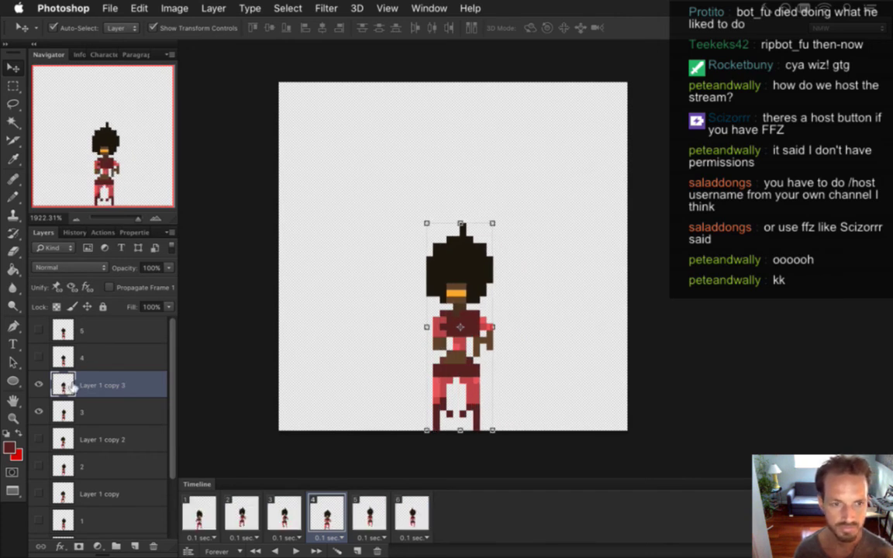
left_click(84, 412)
left_click(39, 412)
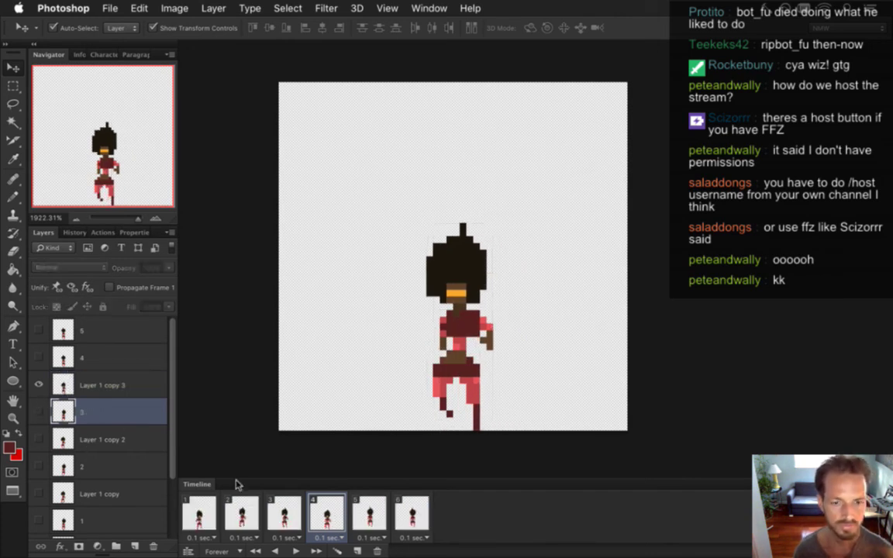
In frame 5, place a visible duplicate of Layer 1 copy 3 above layer 4 and move it right, beside the back-facing sprite
left_click(369, 513)
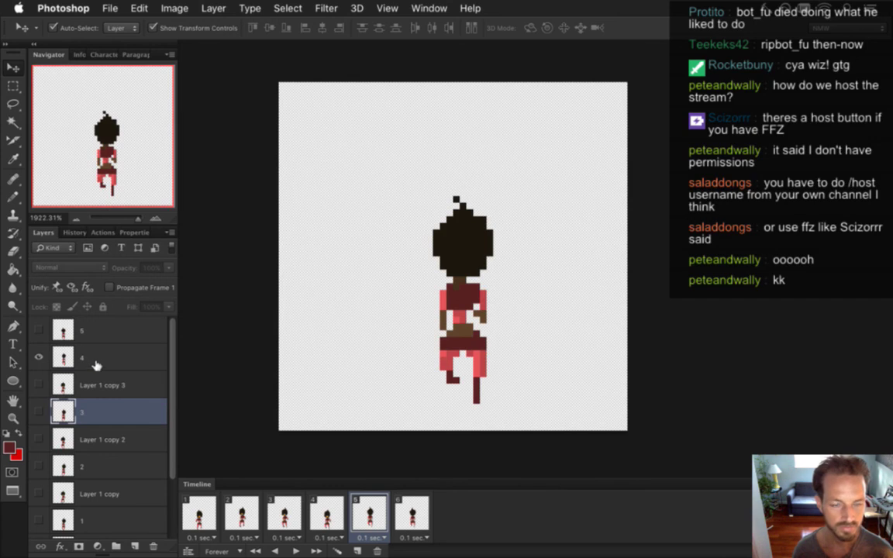
left_click(105, 385)
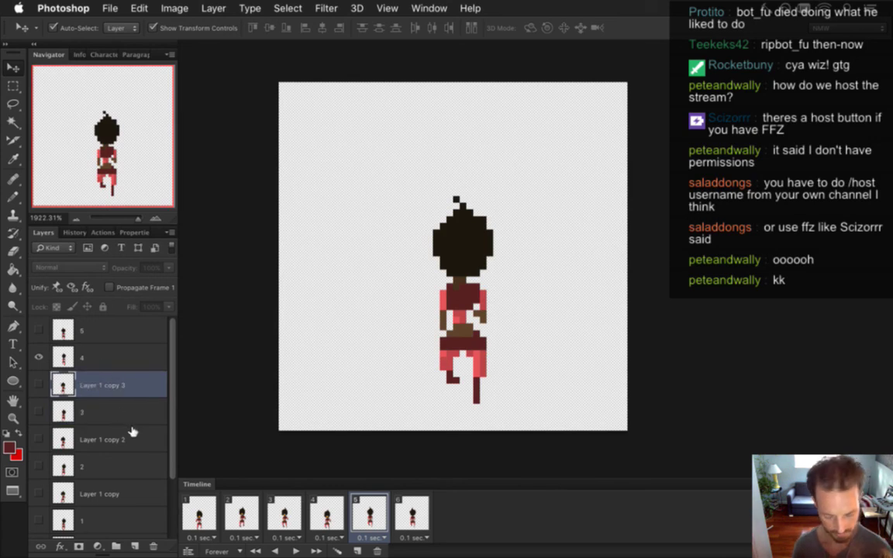
key("super+j")
left_click_drag(77, 385, 78, 355)
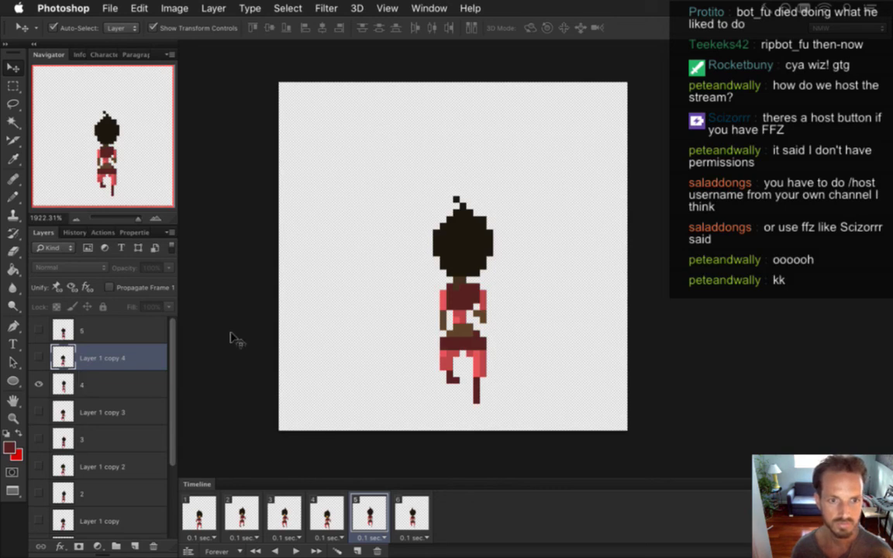
left_click(38, 357)
left_click_drag(450, 233, 535, 231)
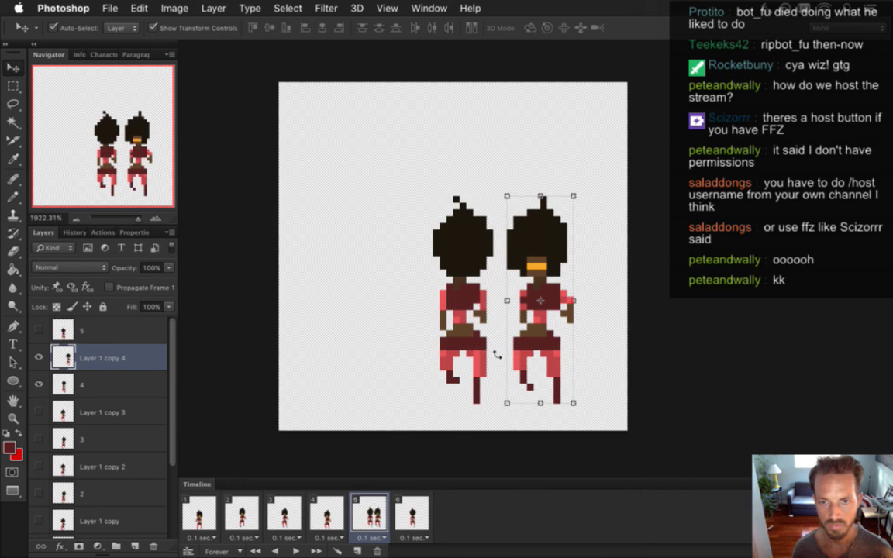
Flip the front-facing sprite in frame 5 horizontally and nudge it back toward the back-facing sprite
key("m")
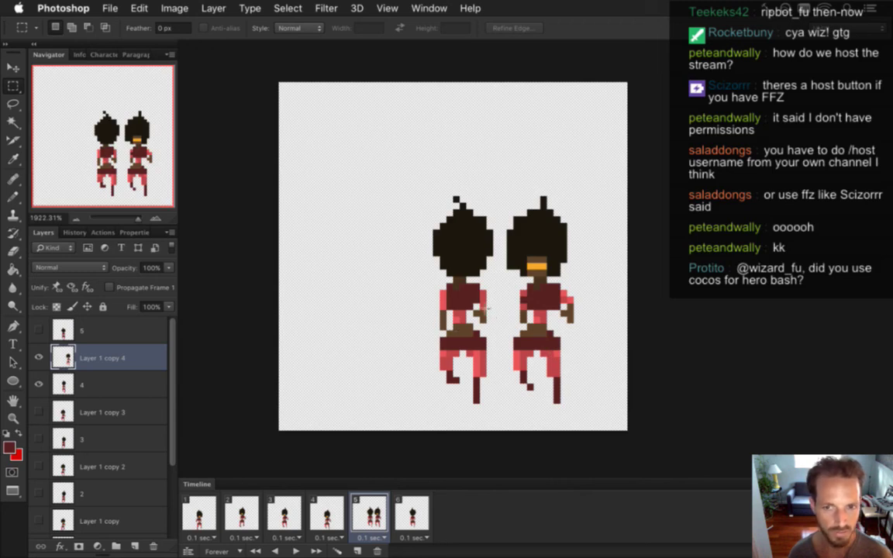
left_click_drag(500, 184, 600, 416)
key("ctrl+t")
right_click(586, 213)
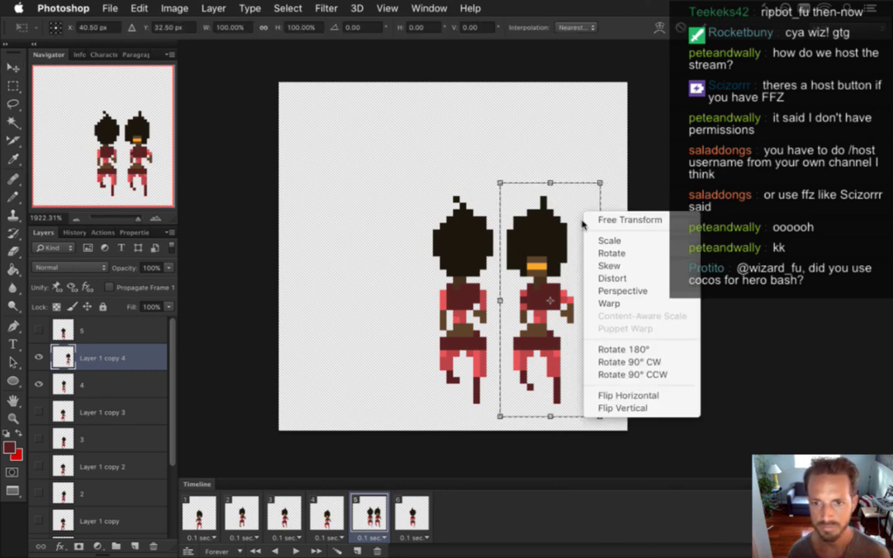
left_click(617, 396)
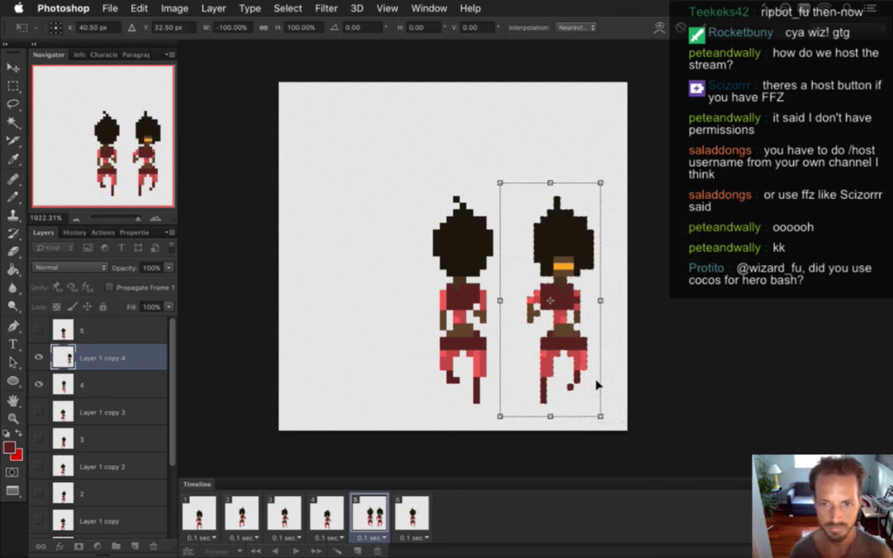
key("Left")
key("Left")
key("Return")
key("ctrl+d")
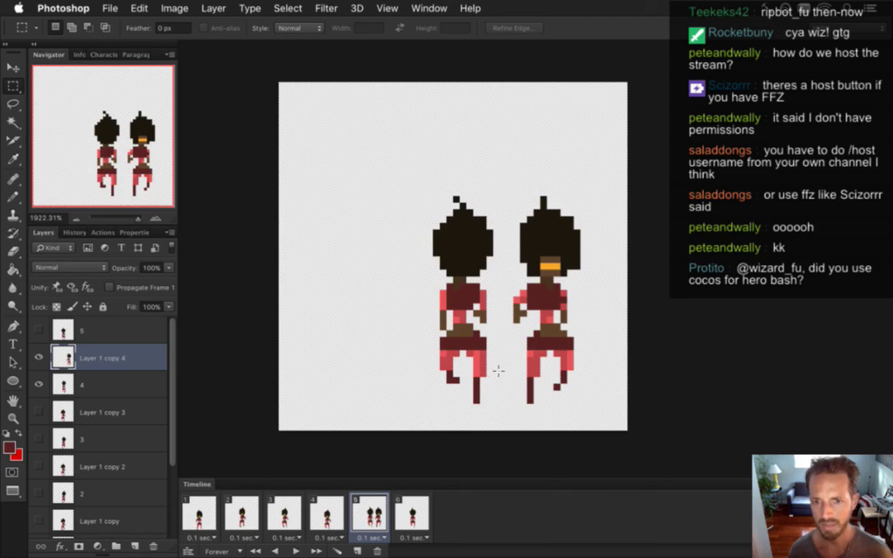
Shift the straight lower leg of the front-facing sprite in frame 5 one pixel to the right
key("b")
left_click(574, 355, "alt")
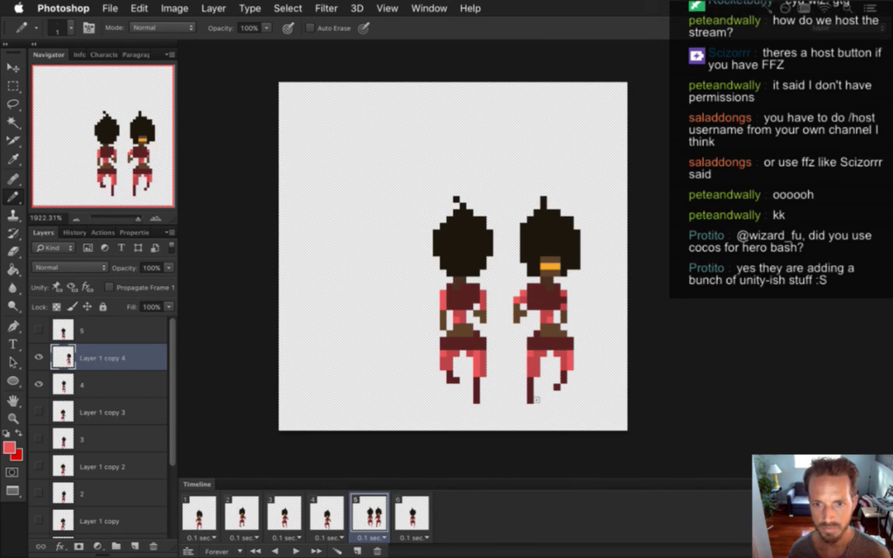
key("m")
left_click_drag(520, 378, 540, 411)
key("v")
key("Right")
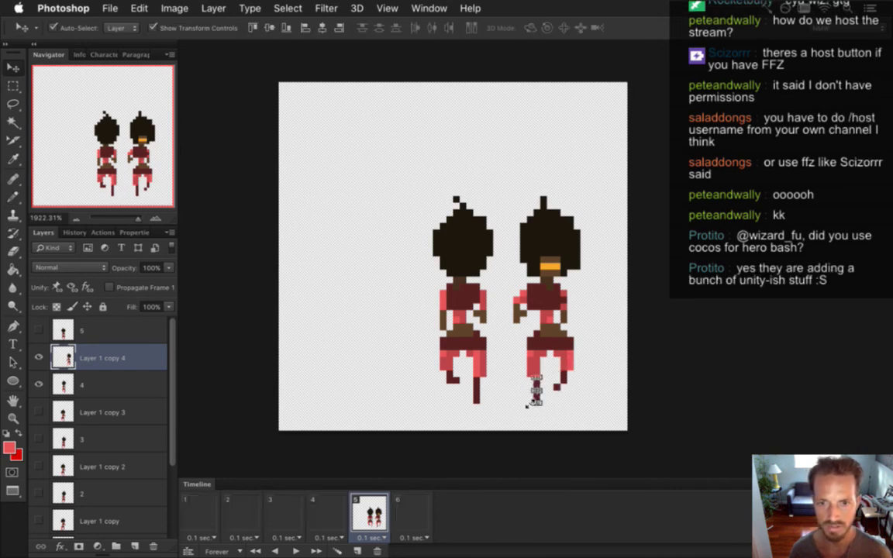
key("m")
key("ctrl+d")
Redraw the bent leg's foot in frame 5 in dark maroon pointing outward, erase the old foot pixel, and save the file
key("b")
left_click(564, 375, "alt")
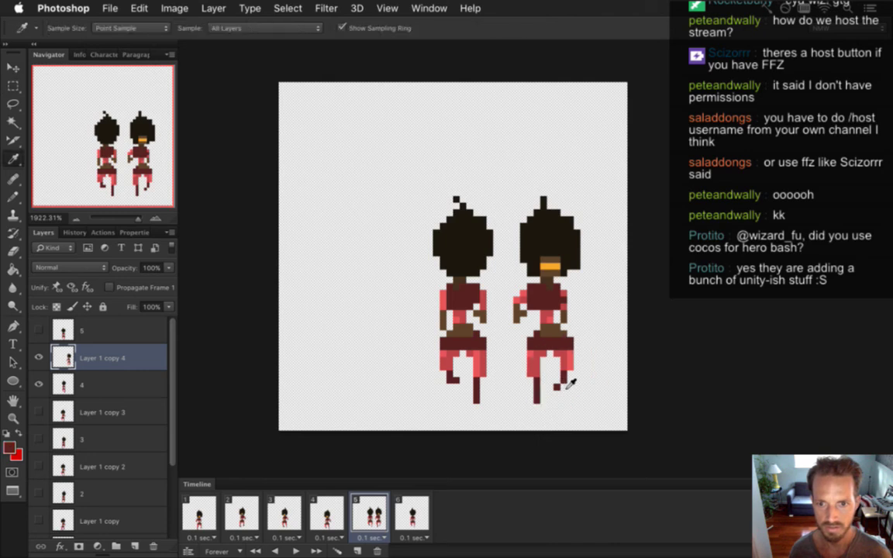
left_click(566, 376)
key("e")
left_click(555, 387)
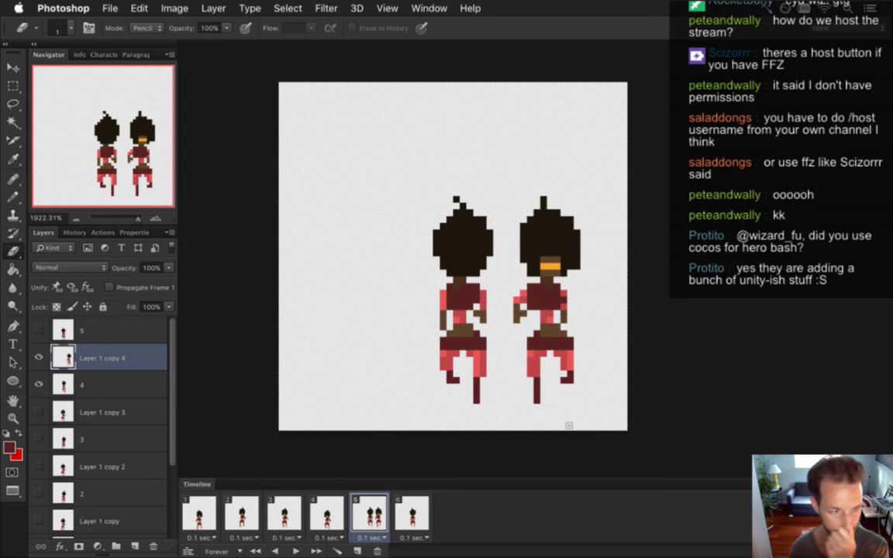
key("ctrl+s")
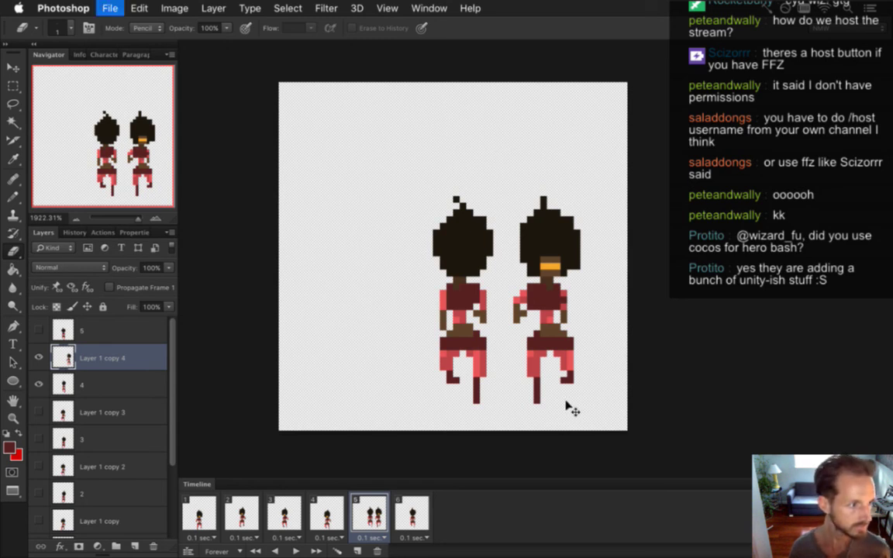
Nudge the front-facing sprite in frame 5 left onto the back-facing sprite's position and hide layer 4
key("v")
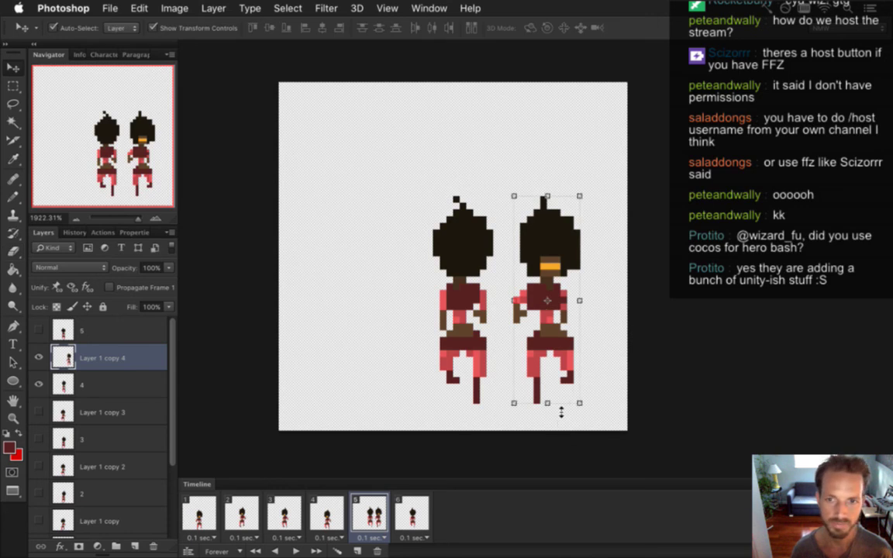
key("Left")
key("Left")
key("Left")
key("Left")
key("Left")
key("Left")
key("Left")
key("Left")
key("Left")
key("Left")
key("Left")
key("Left")
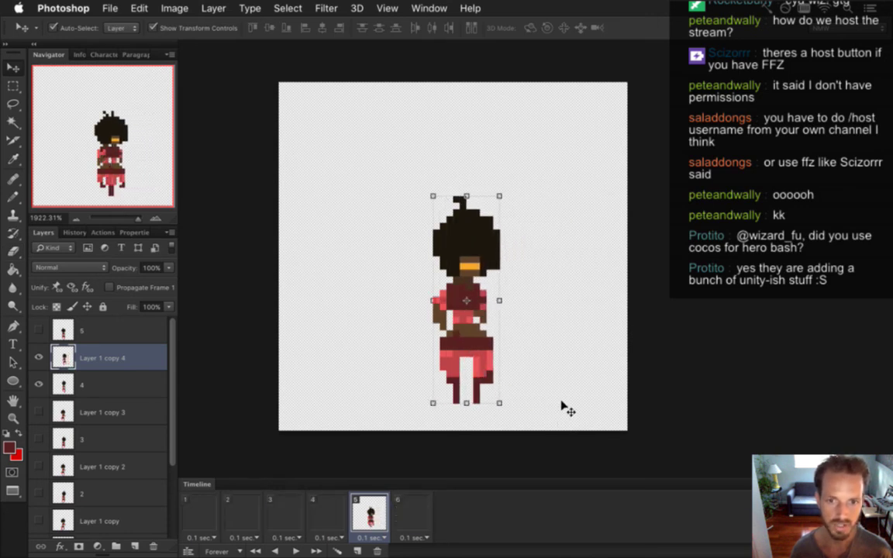
key("Left")
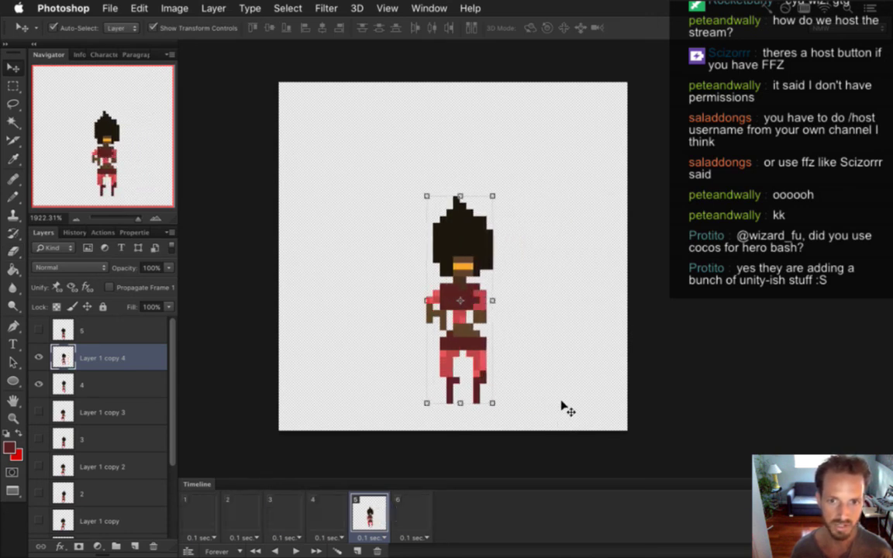
key("m")
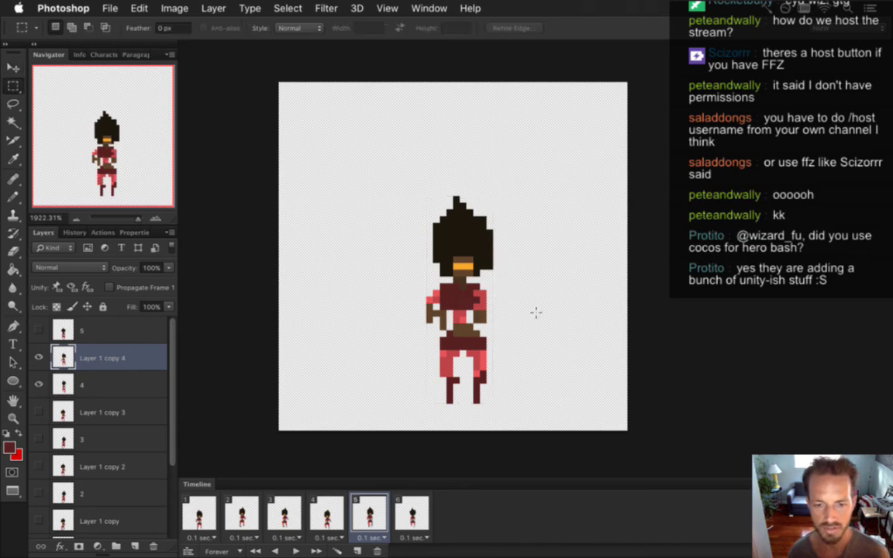
left_click(89, 382)
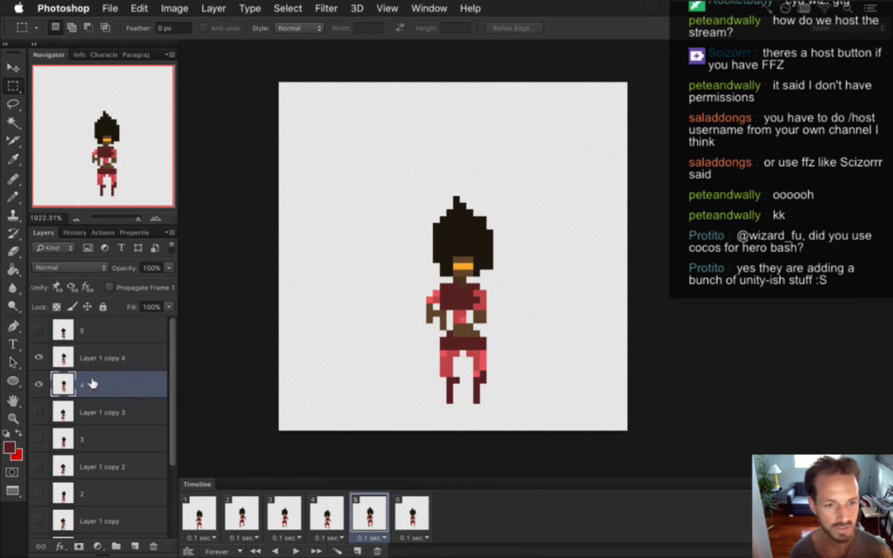
left_click(39, 384)
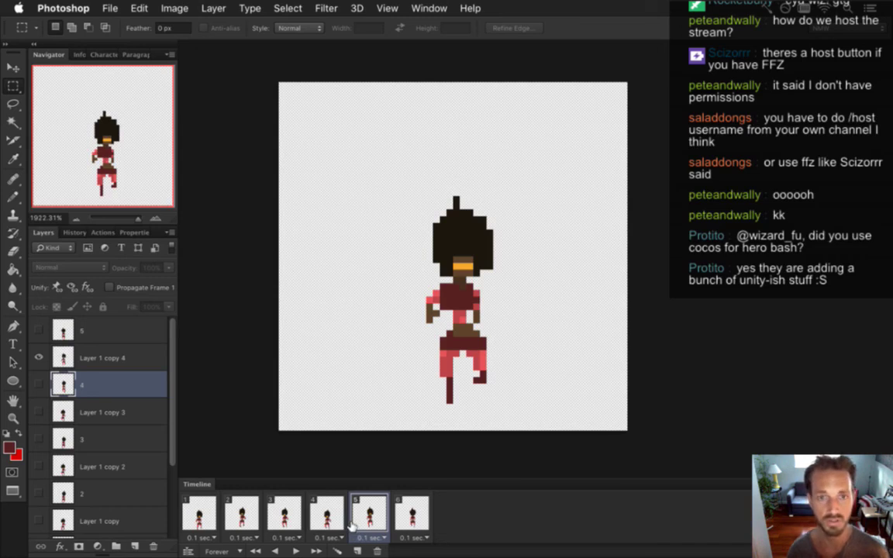
Compare the new front-facing pose in frame 5 with the poses in frames 4 and 6
left_click(330, 513)
left_click(353, 513)
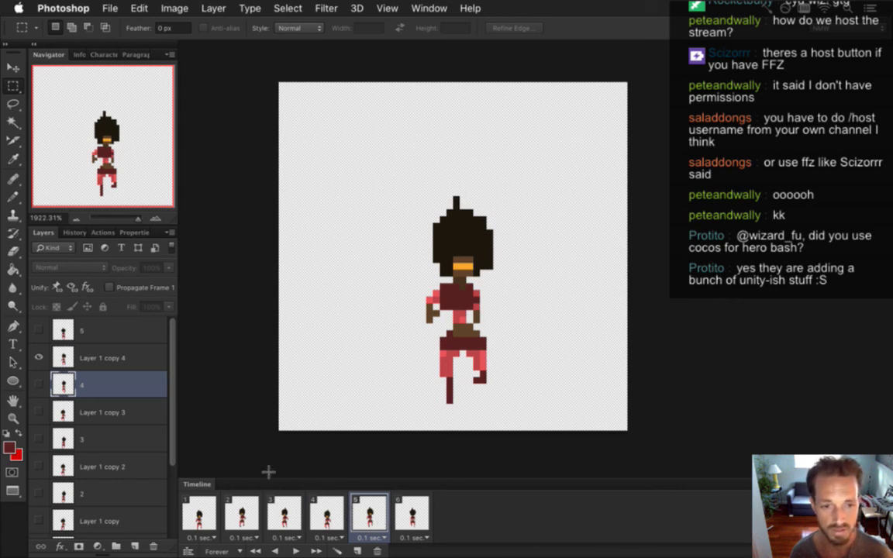
left_click(135, 355)
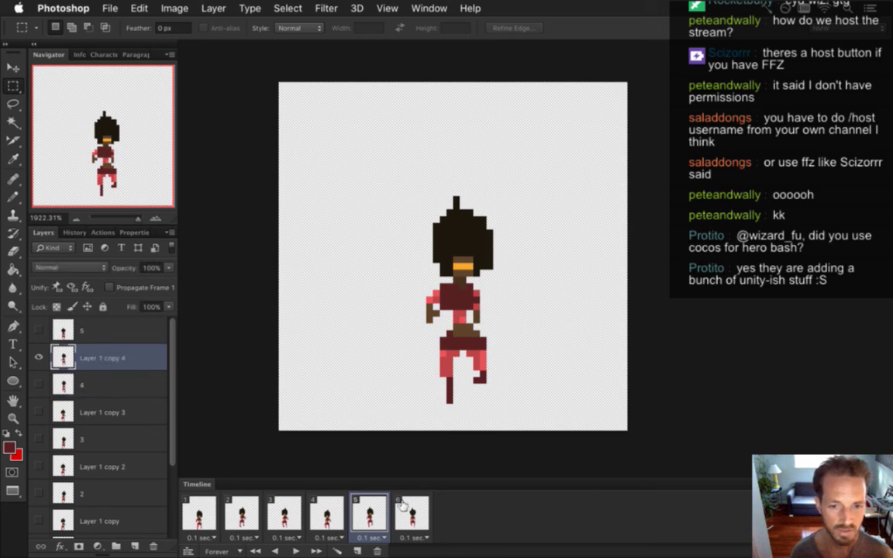
left_click(325, 512)
left_click(380, 511)
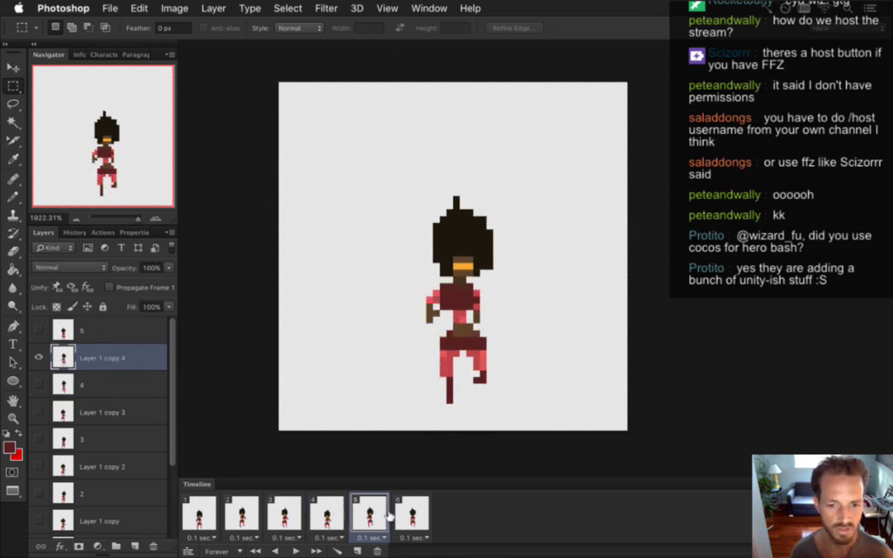
left_click(411, 511)
left_click(380, 512)
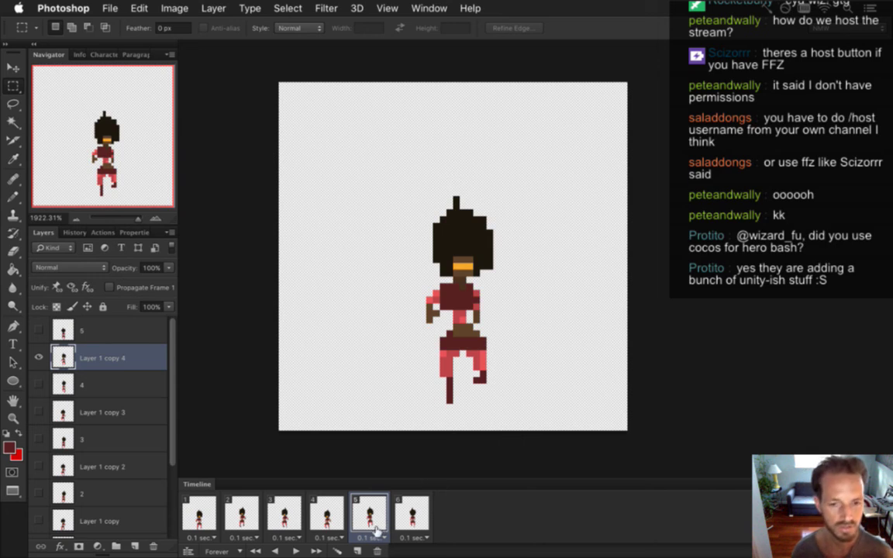
Flip between frames 4, 5 and 6 to examine how frame 6's back-facing pose differs from the new front-facing pose in frame 5
left_click(327, 516)
left_click(370, 515)
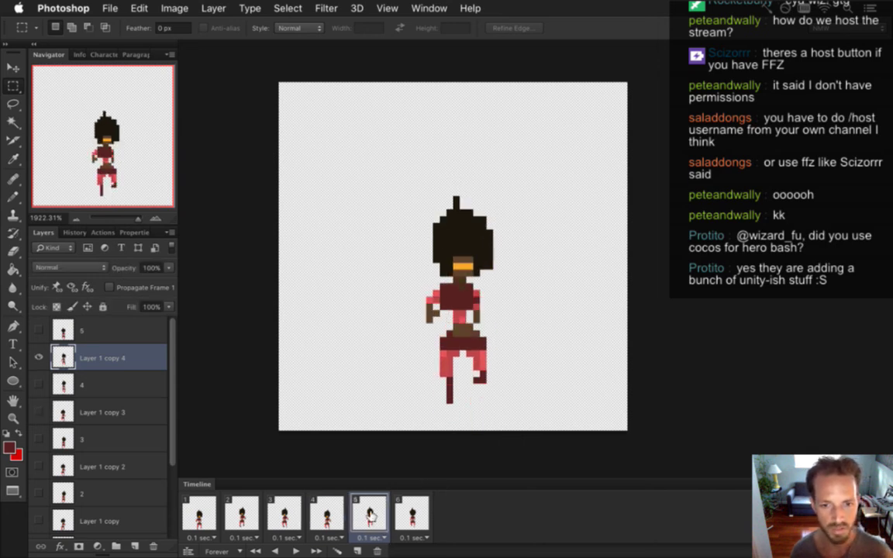
left_click(412, 521)
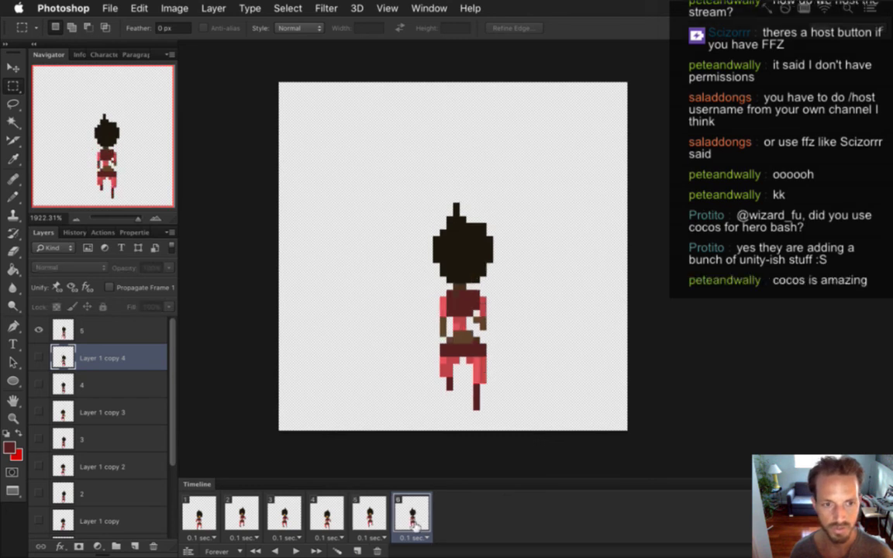
left_click(371, 515)
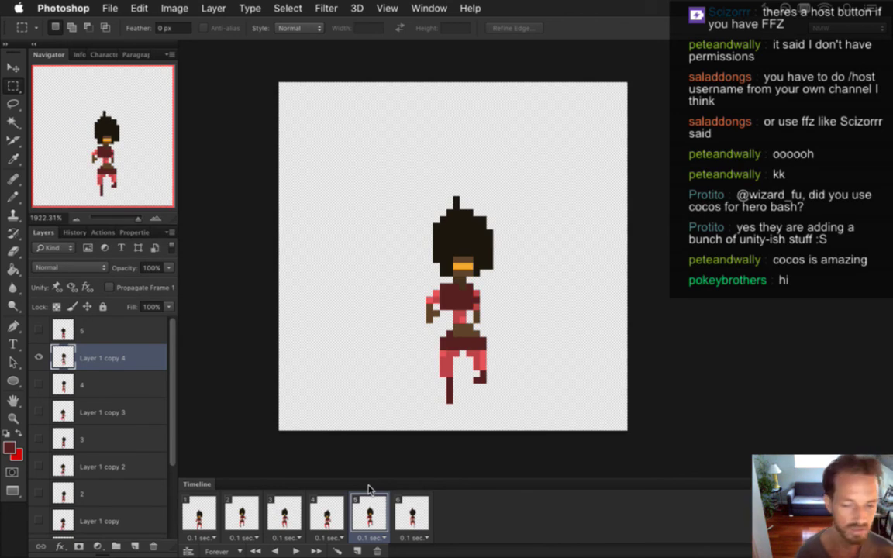
left_click(411, 510)
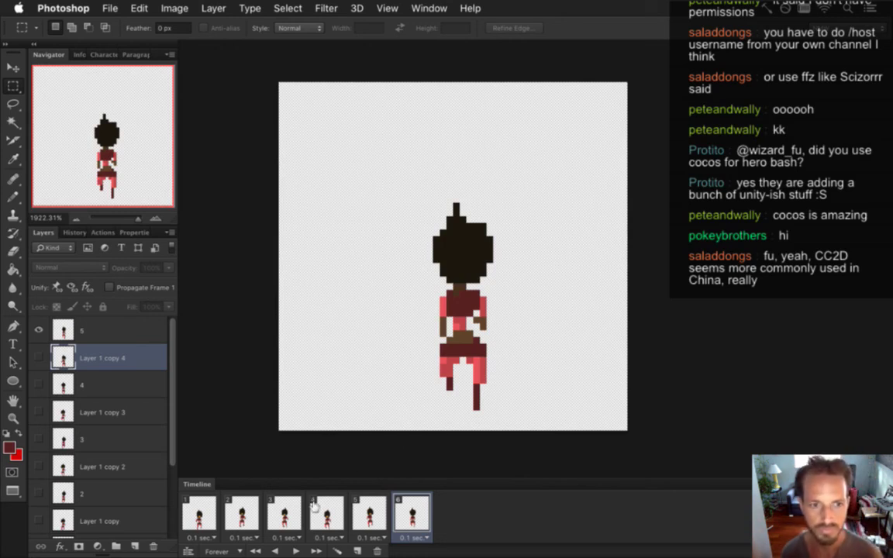
key("Left")
key("Right")
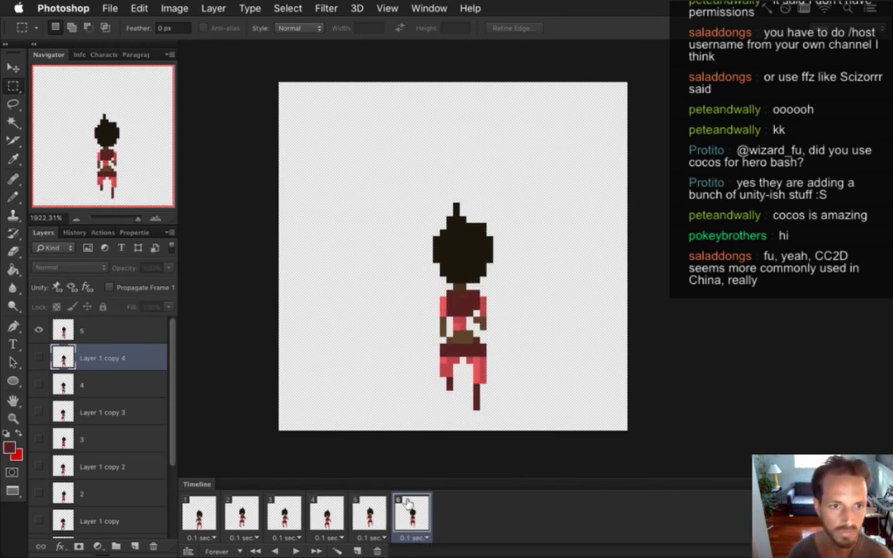
key("Left")
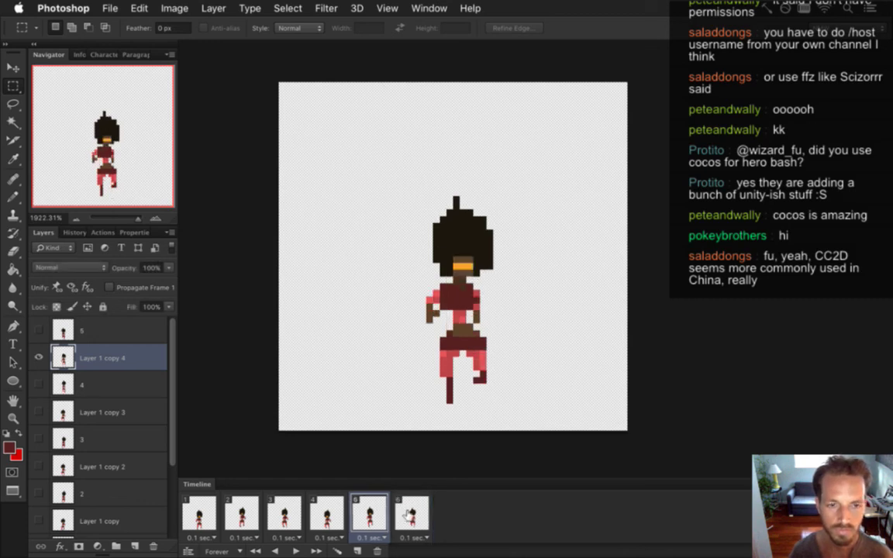
For frame 6, duplicate Layer 1 copy 4 above layer 5, make it visible, and place the copy beside the back-facing sprite
left_click(407, 517)
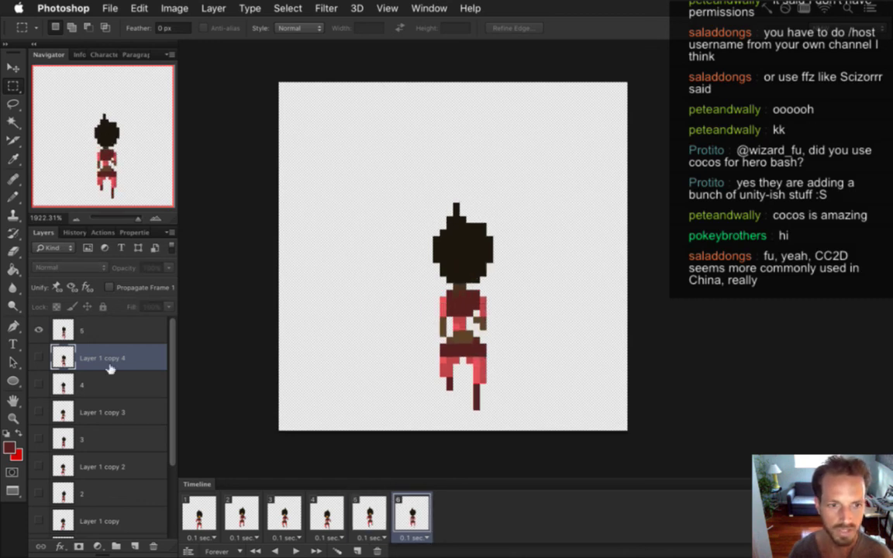
key("super+j")
left_click_drag(83, 364, 91, 321)
left_click(39, 330)
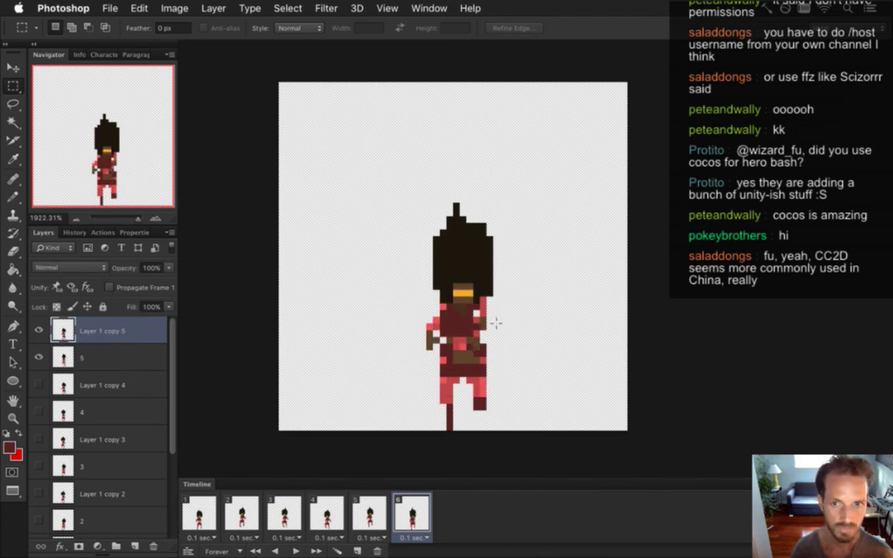
key("v")
left_click_drag(465, 248, 548, 251)
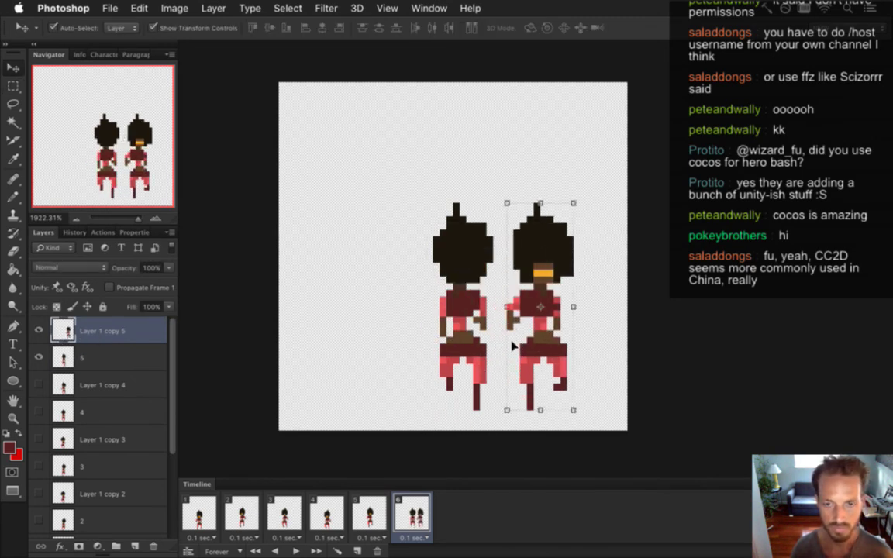
Erase the bent leg's inward foot pixel in frame 6 and replace the back-facing sprite on layer 5 with the front-facing one
key("m")
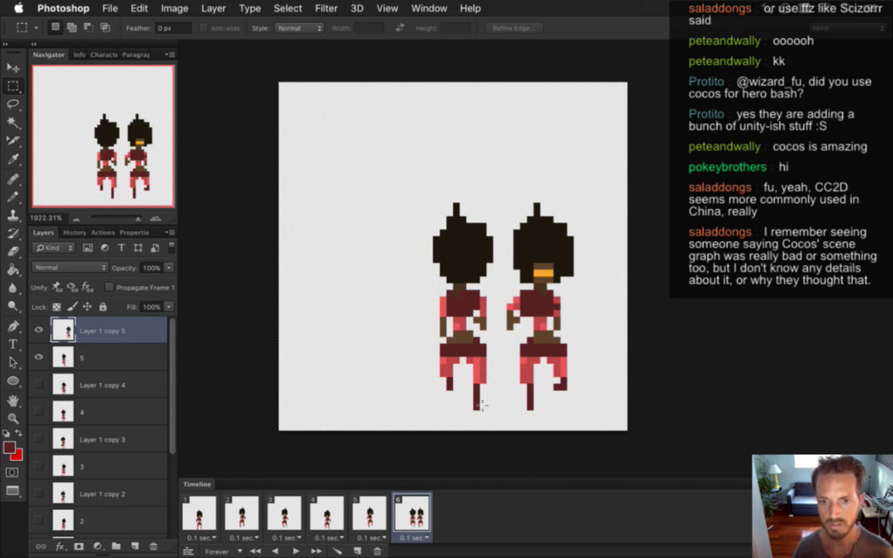
key("e")
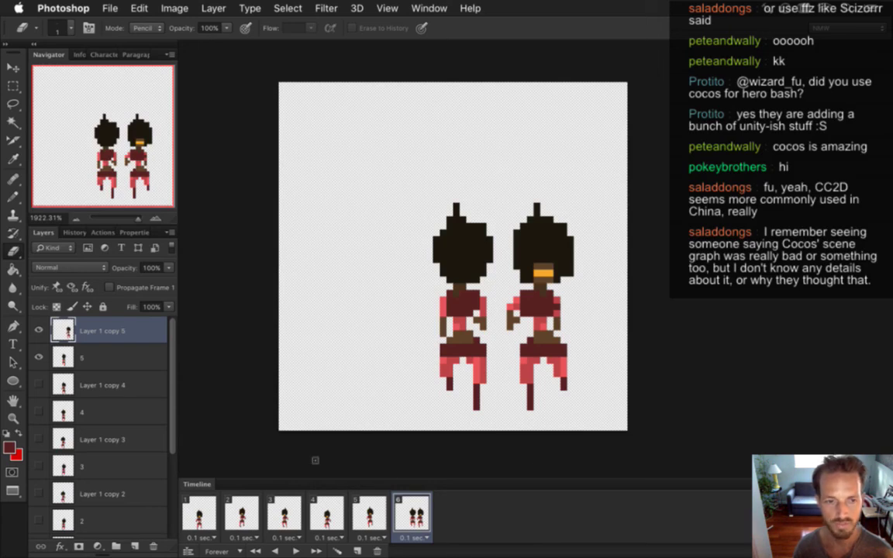
key("v")
left_click_drag(542, 326, 448, 328)
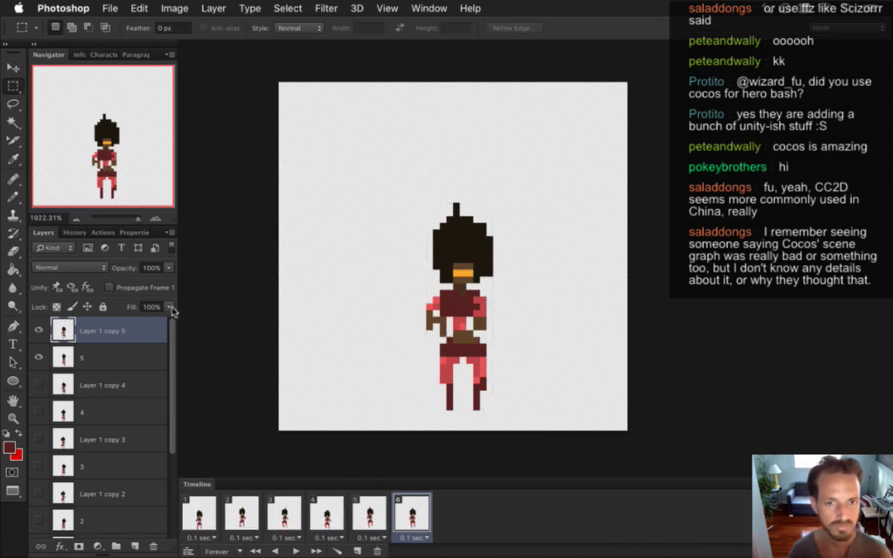
left_click(62, 356)
left_click(41, 349)
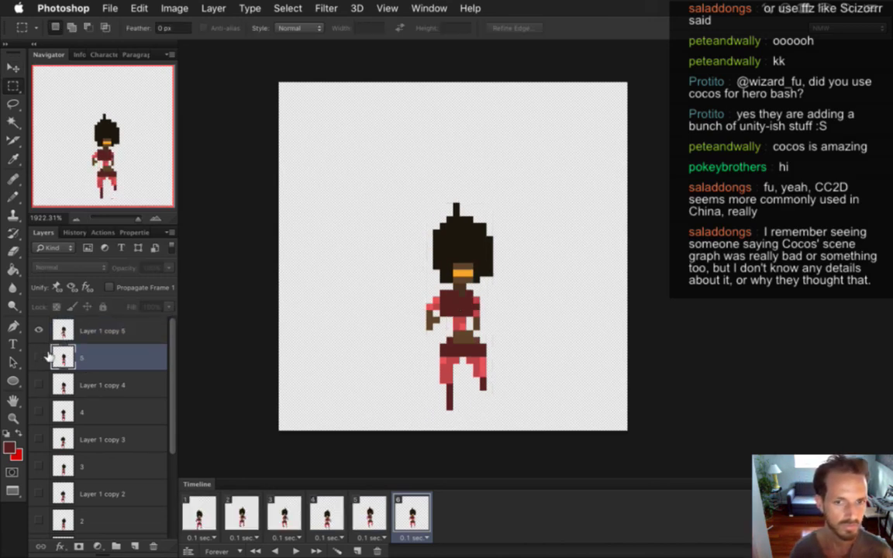
Play the run animation from frame 1 to review the motion, and stop the playback
left_click(200, 504)
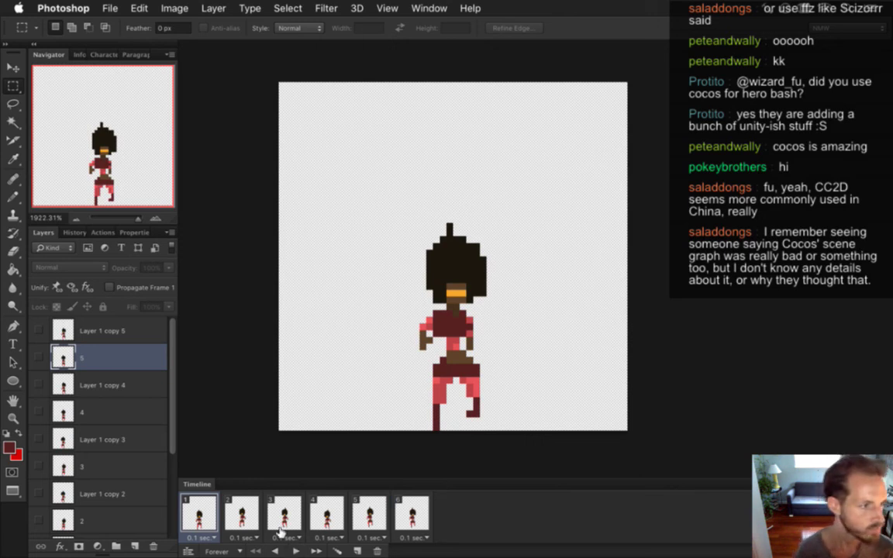
left_click(295, 550)
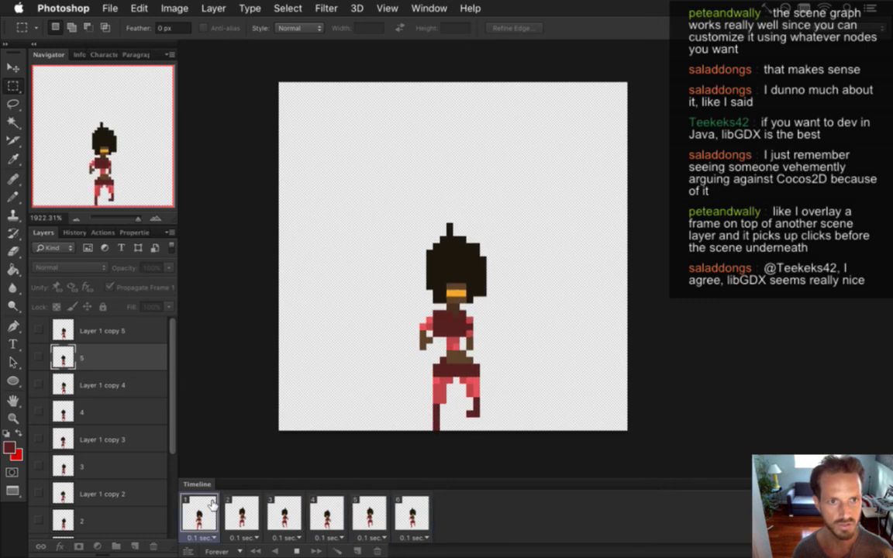
key("space")
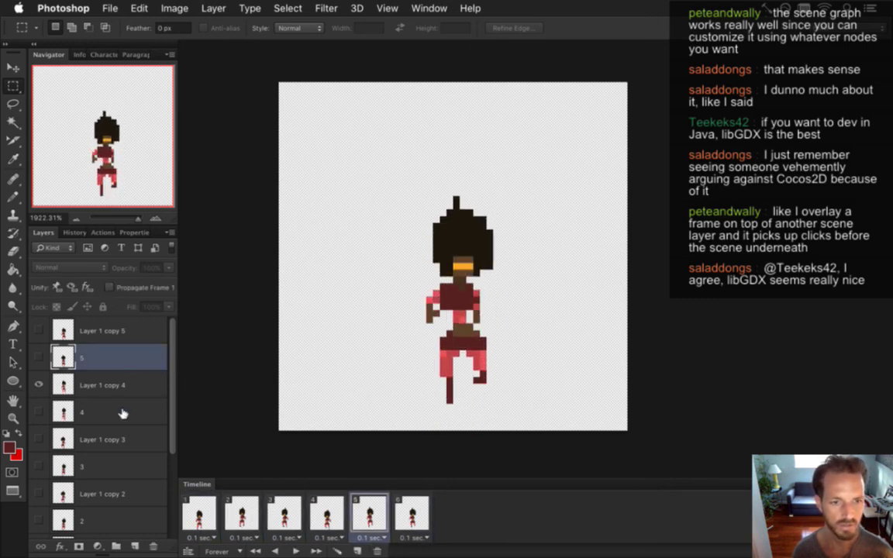
Delete the old back-facing sprite layers 5, 4, 3, 2, 1 and 0 with frame 1 active
left_click(207, 518)
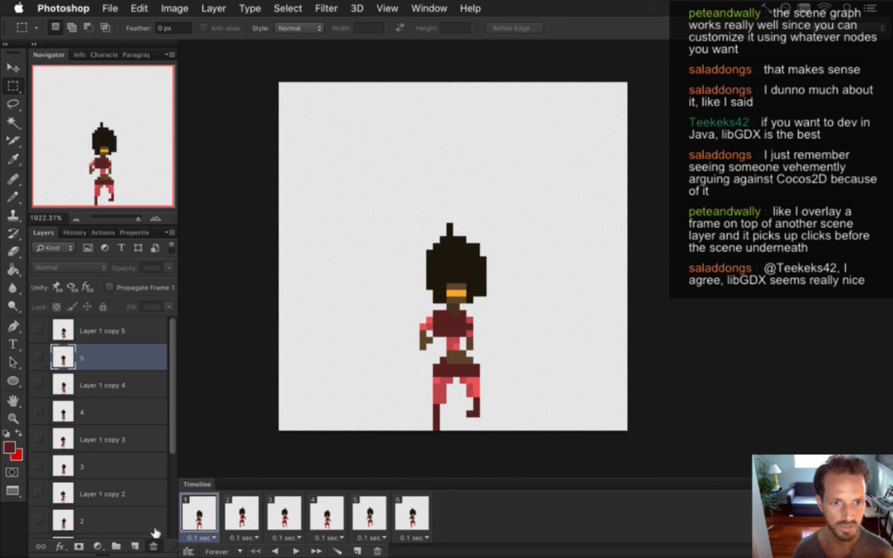
key("Delete")
key("Delete")
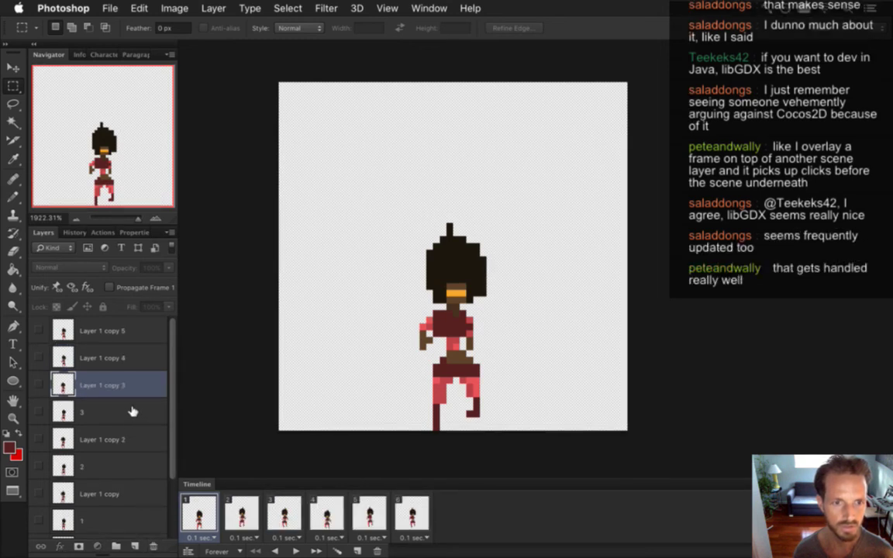
left_click(133, 410)
key("Delete")
key("Delete")
left_click(128, 463)
key("Delete")
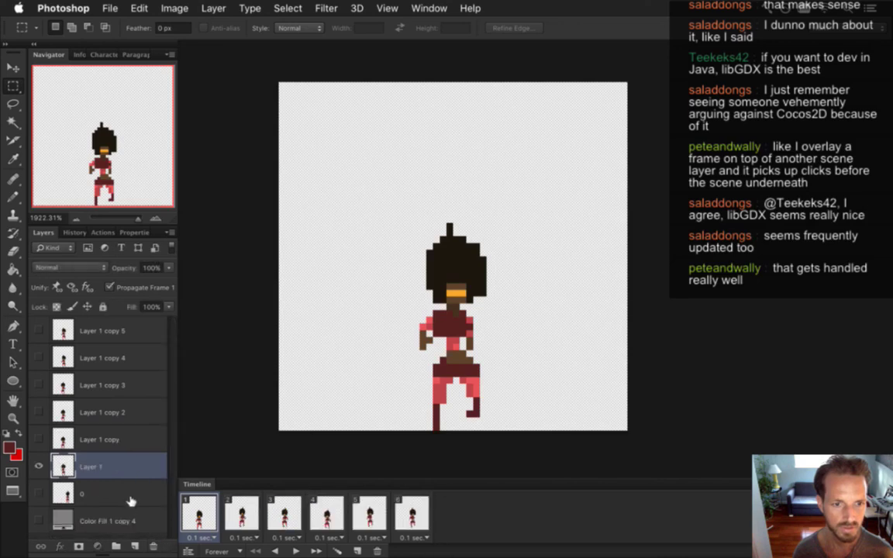
left_click(130, 496)
key("Delete")
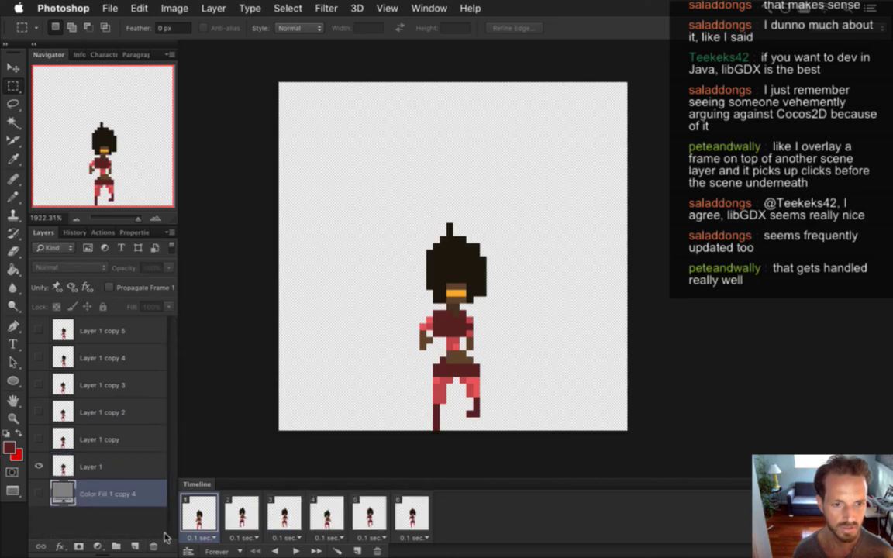
Preview the cleaned-up animation briefly and render all frames as the PNG image sequence VelleRunS.png
left_click(298, 549)
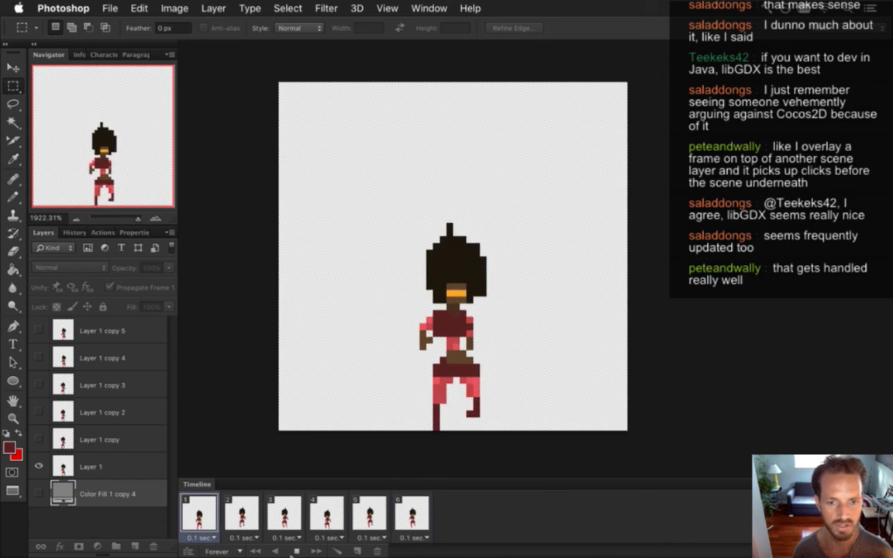
left_click(295, 551)
key("super+alt+shift+r")
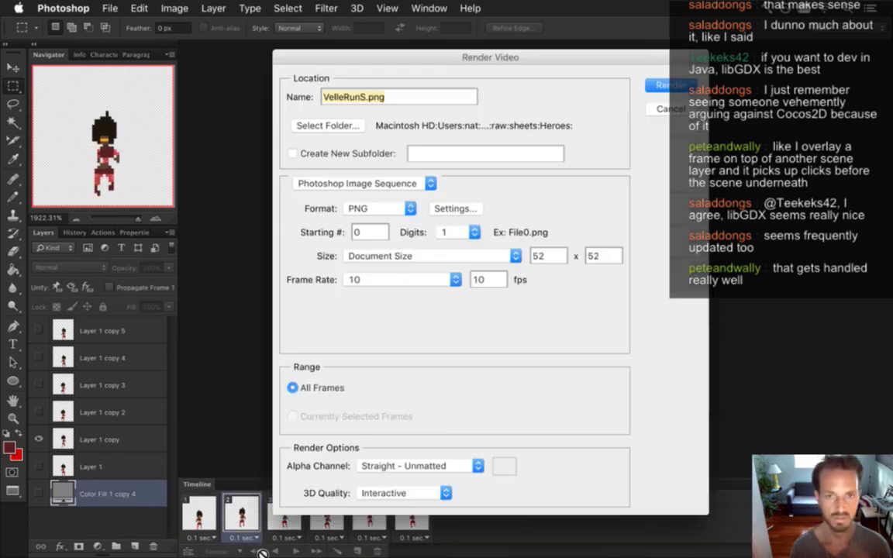
key("Return")
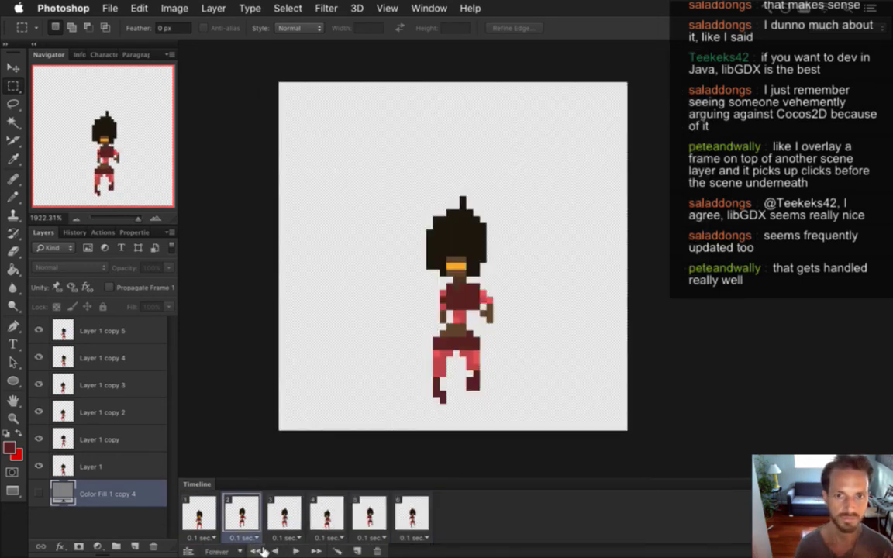
Switch to Xcode and build and run the Songbringer project
key("super+Tab")
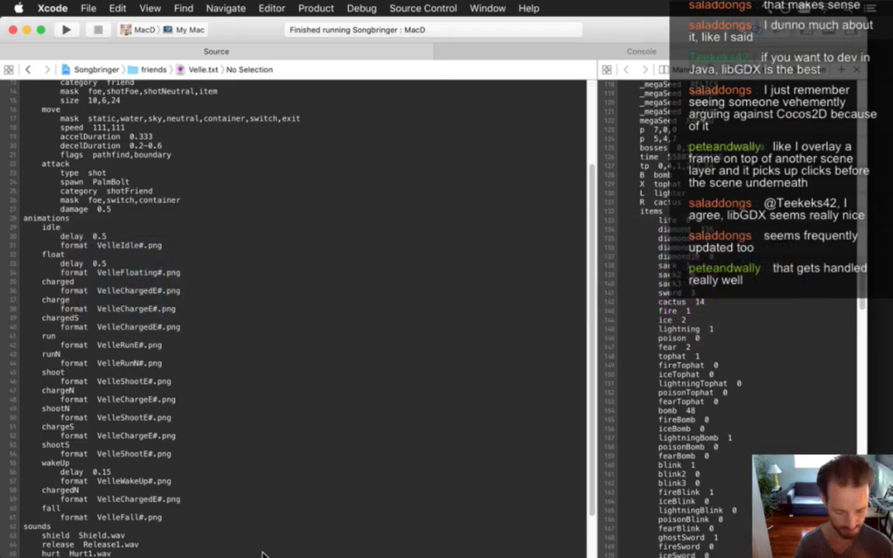
key("super+r")
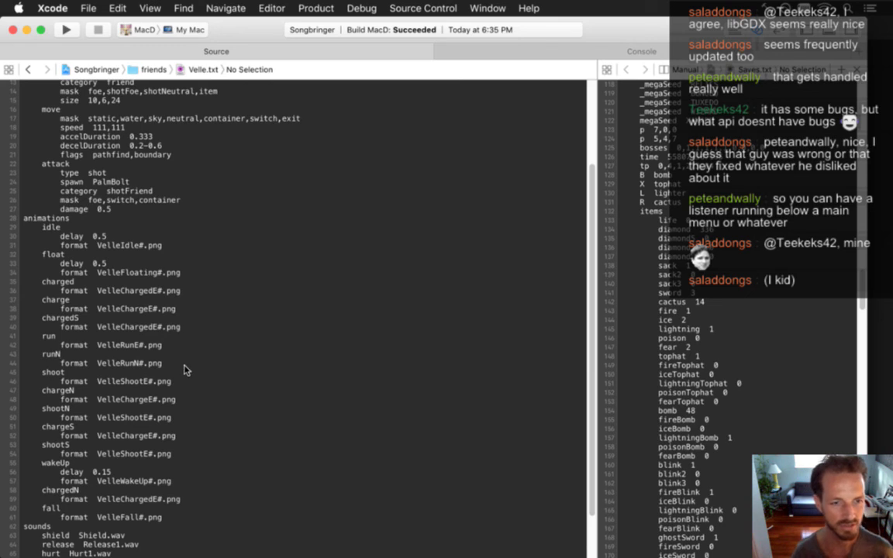
Duplicate the runN entry in Velle.txt as runS with the format VelleRunS#.png, and run the game
key("shift+Down")
key("shift+Down")
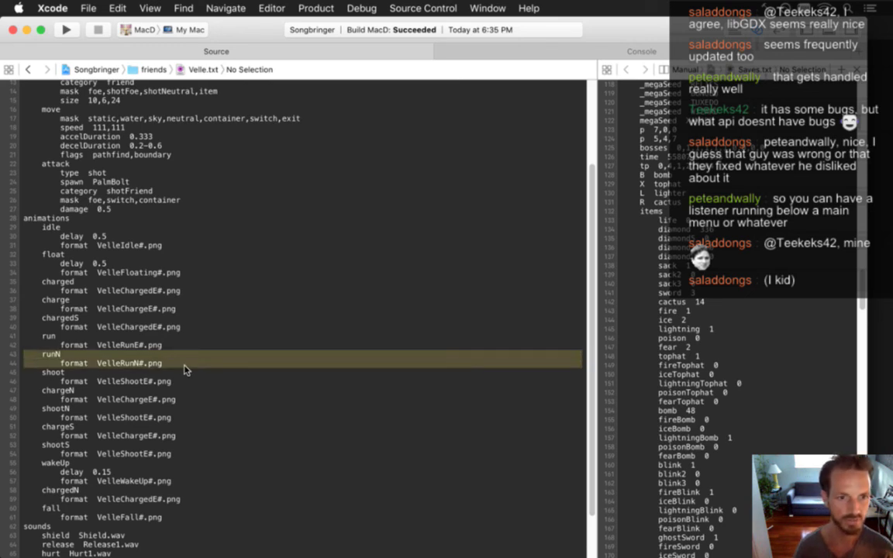
key("super+c")
key("Right")
key("super+v")
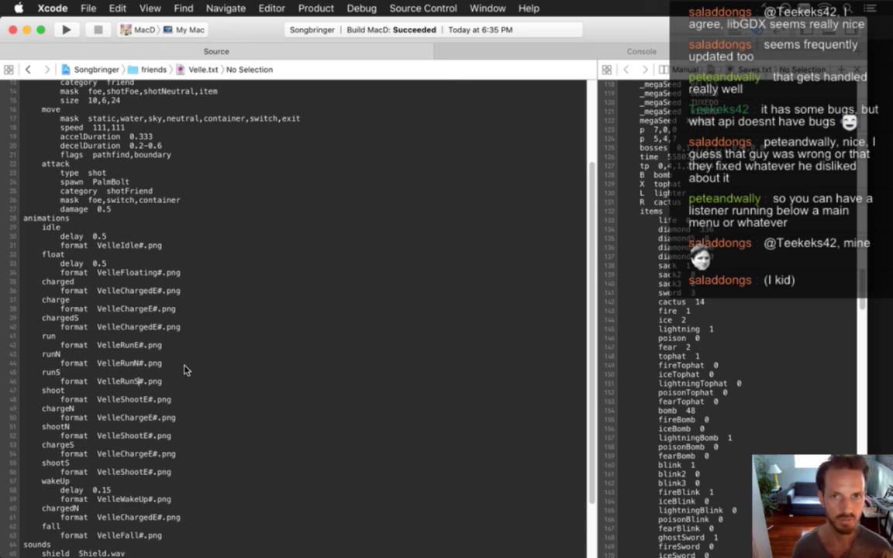
key("super+r")
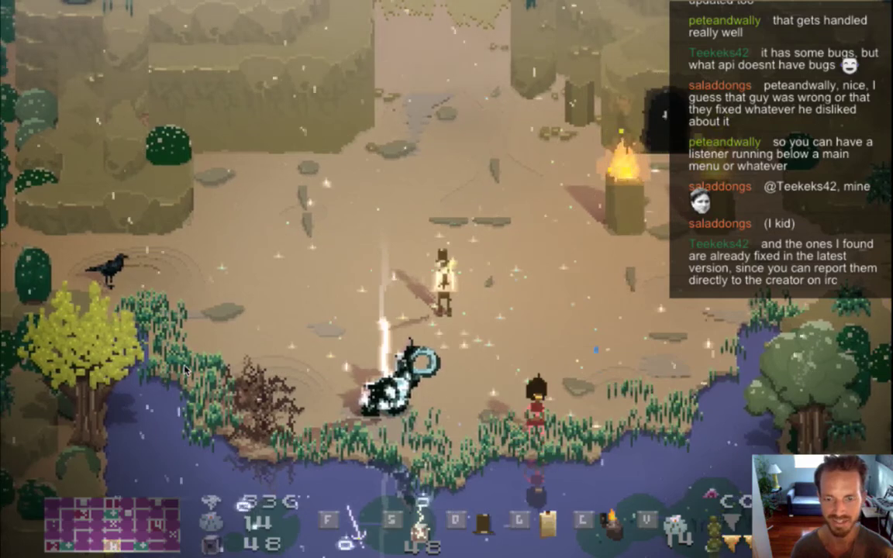
Stop the running game from Xcode and switch back to Photoshop
key("super+Tab")
key("super+period")
key("super+Tab")
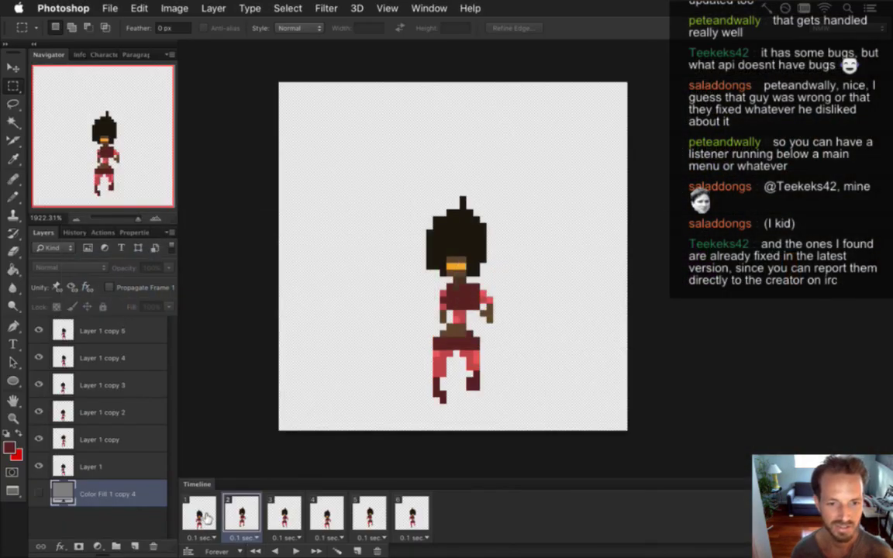
Check the space below the feet in frame 2 and nudge the sprite on Layer 1 copy down one pixel
left_click(238, 520)
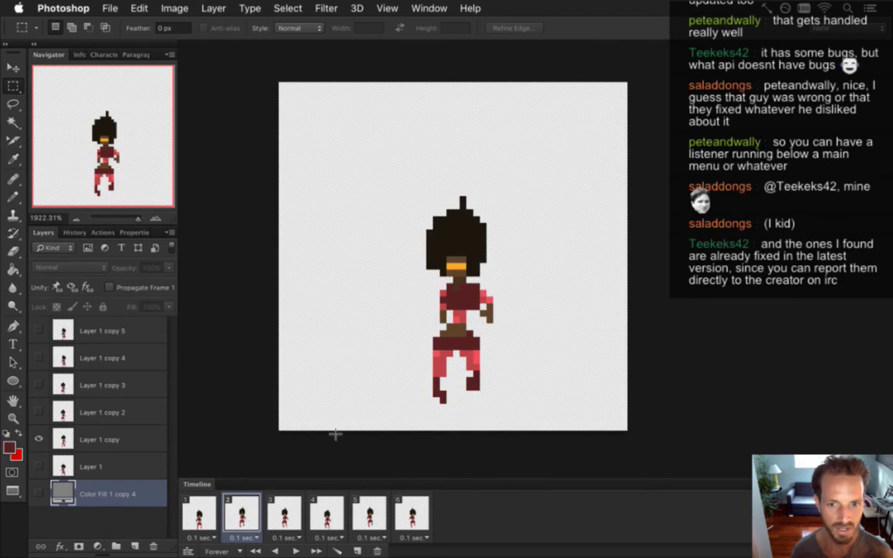
left_click_drag(432, 404, 477, 409)
left_click(113, 431)
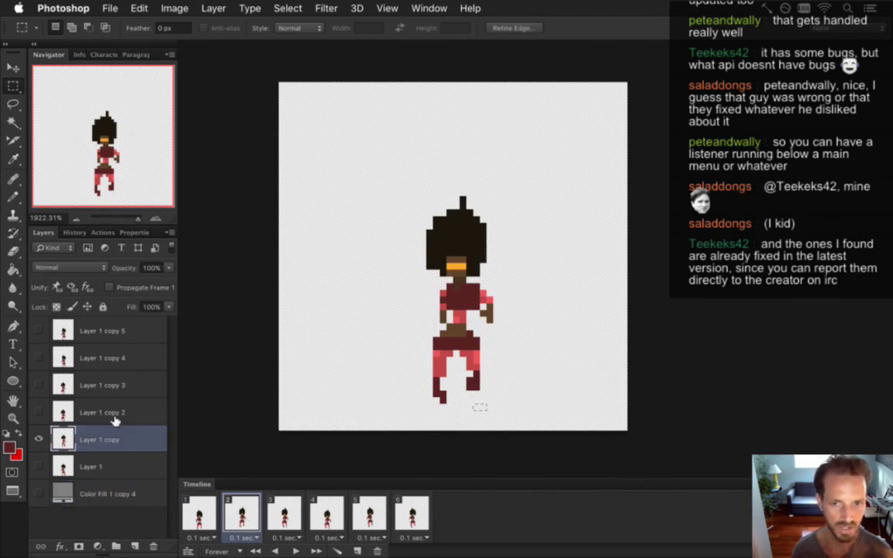
key("v")
key("m")
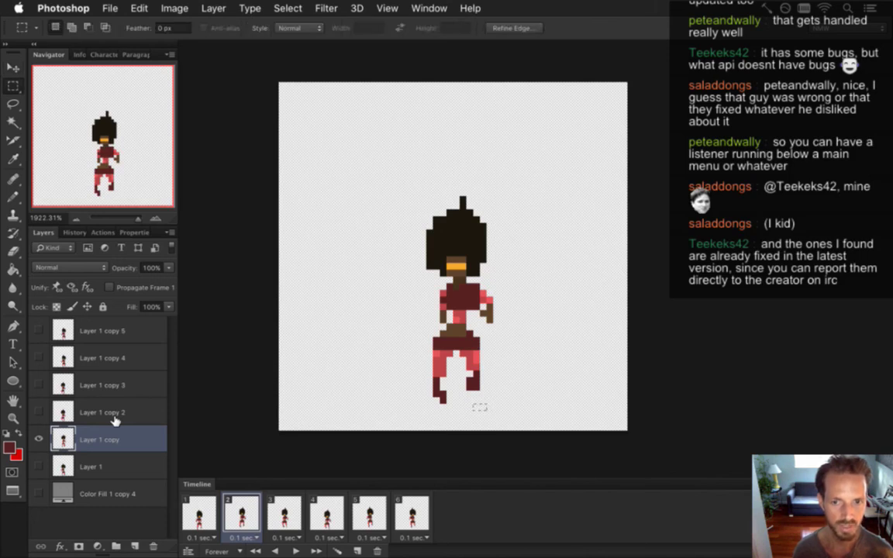
key("v")
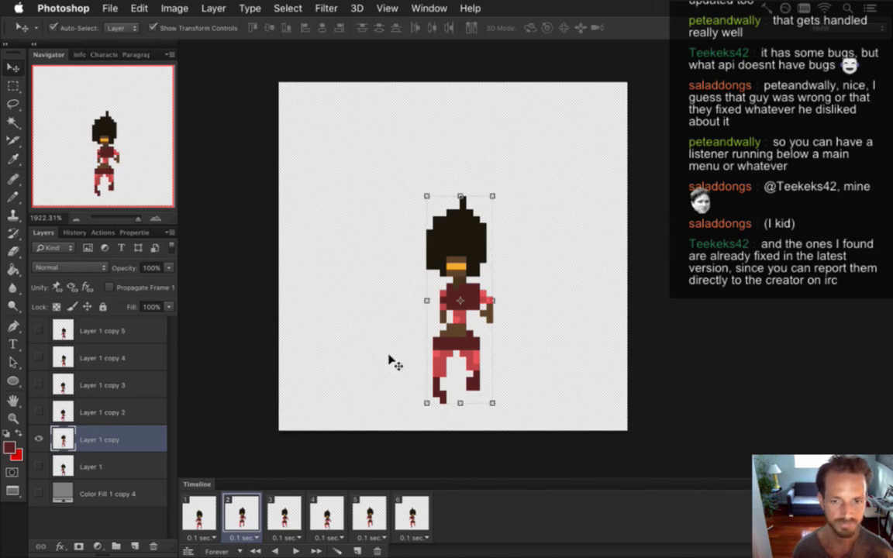
key("Down")
Select Layer 1 through Layer 1 copy 5 in frame 3, nudge the sprite down one pixel, and show frame 4
left_click(295, 516)
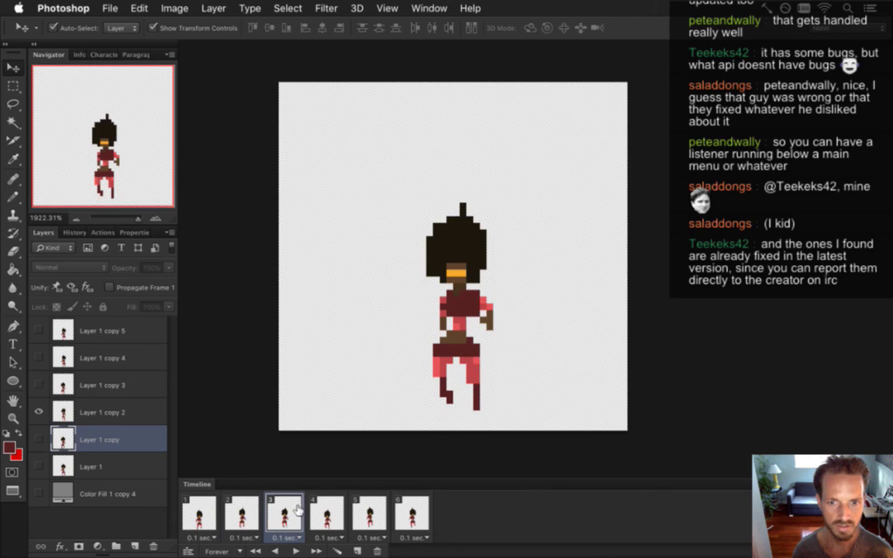
left_click(131, 463)
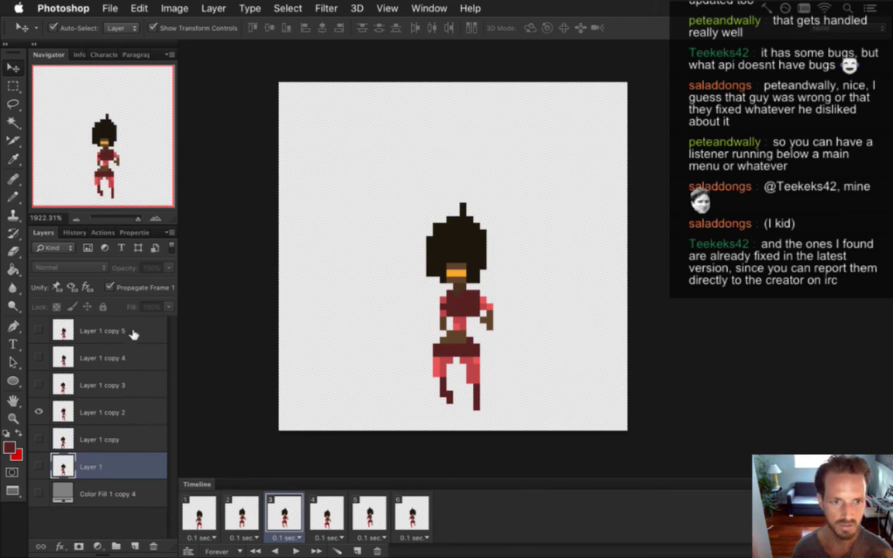
left_click(149, 338, "shift")
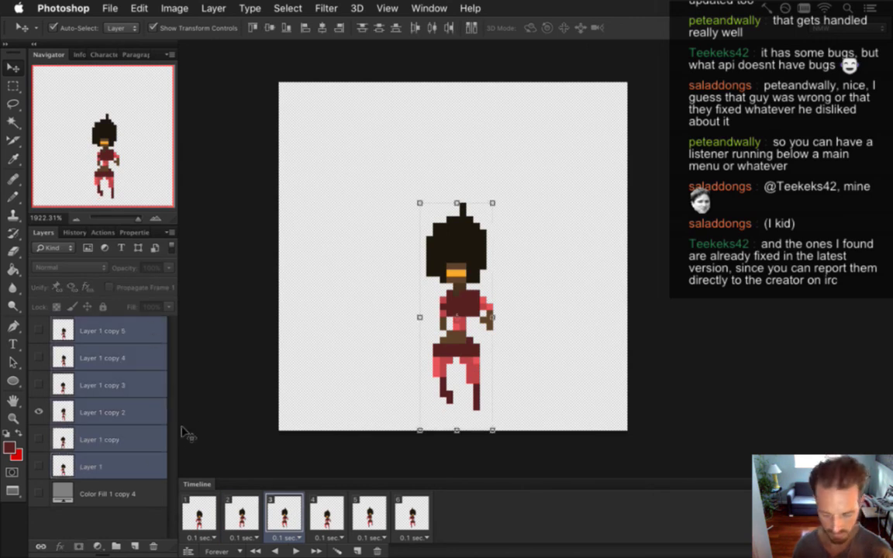
key("Down")
key("Down")
key("Down")
left_click(328, 512)
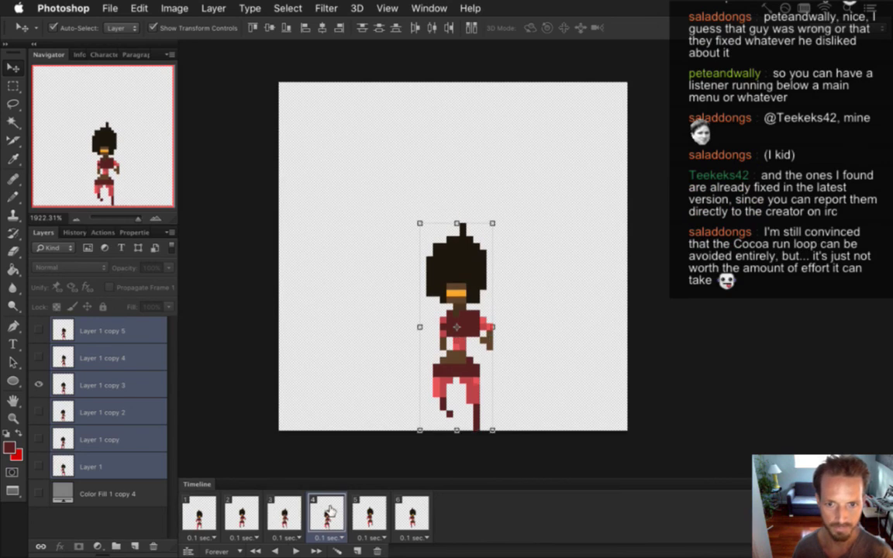
Nudge the sprite down in frames 5 and 6 with all the sprite layers still selected
left_click(378, 511)
key("Down")
key("Down")
key("Down")
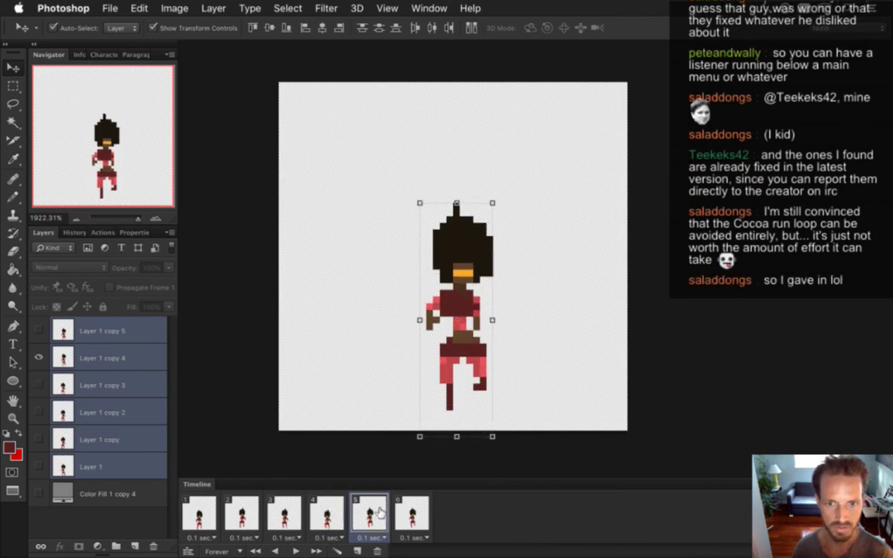
left_click(417, 520)
key("Down")
key("Down")
key("Down")
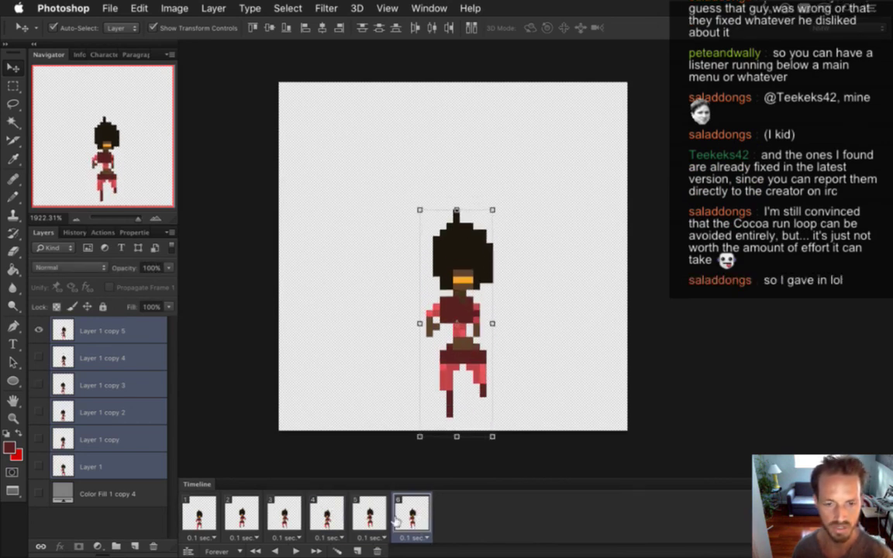
Turn off Propagate Frame 1 on Layer 1 in frame 1 and check the same option on each sprite copy layer
key("m")
left_click(291, 513)
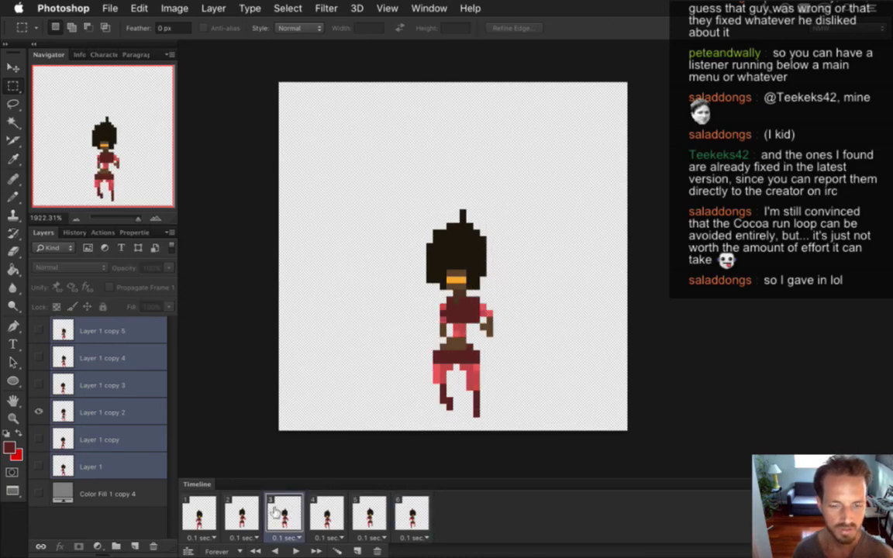
left_click(196, 511)
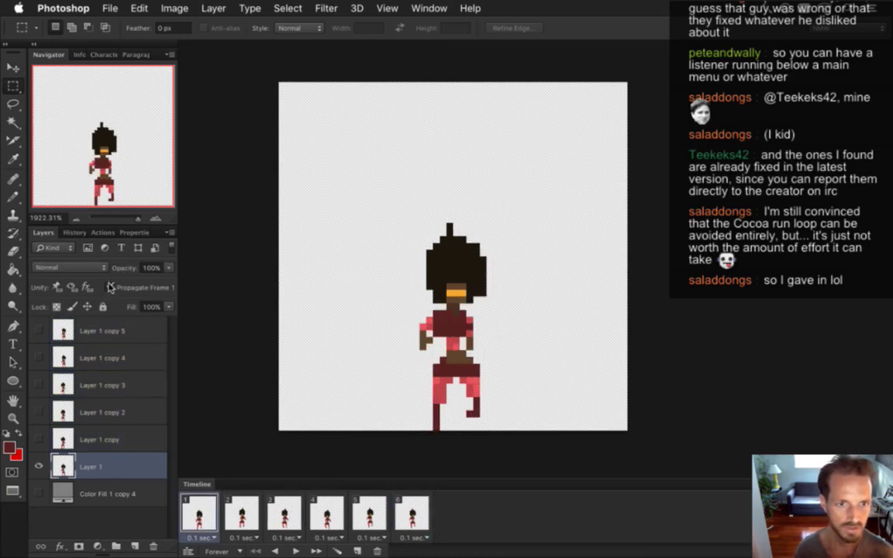
left_click(103, 431)
left_click(107, 410)
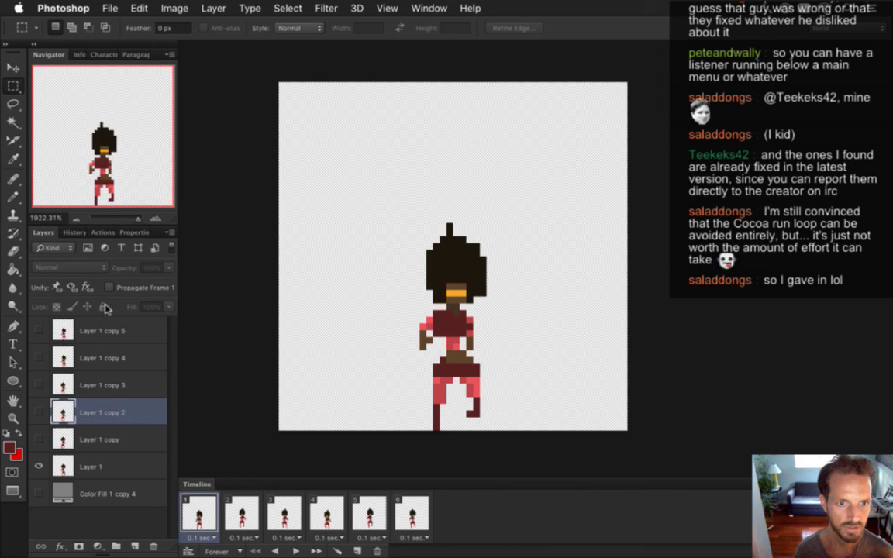
left_click(109, 390)
left_click(118, 355)
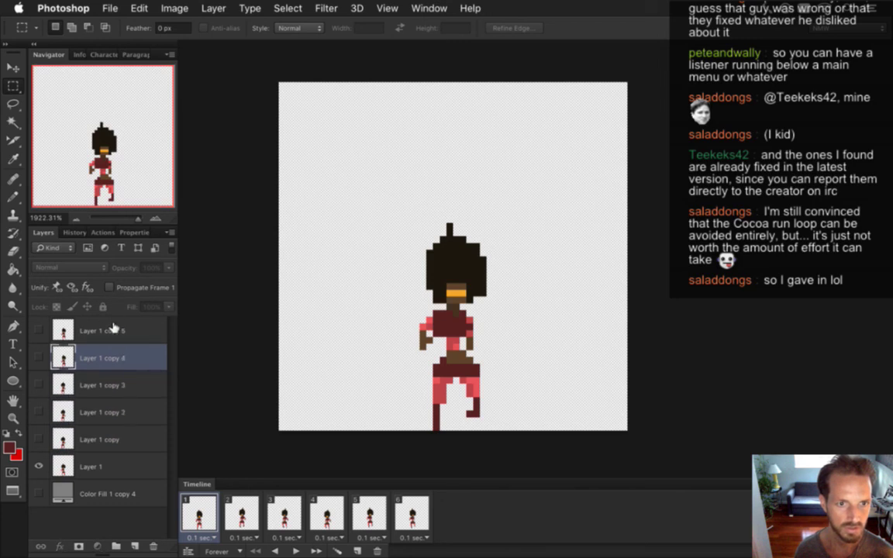
left_click(114, 330)
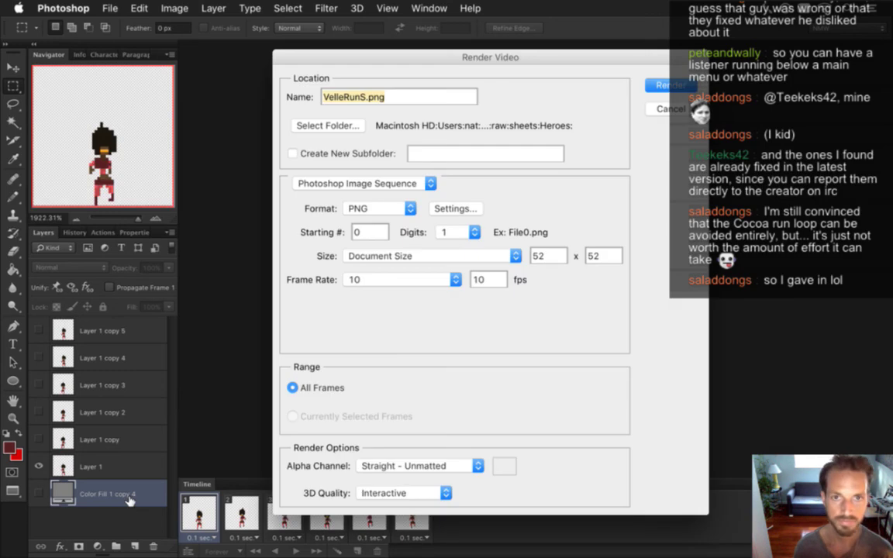
Render all frames as the PNG image sequence VelleRunS.png at 10 fps, then switch to Xcode and run the game
key("Return")
key("Return")
key("super+Tab")
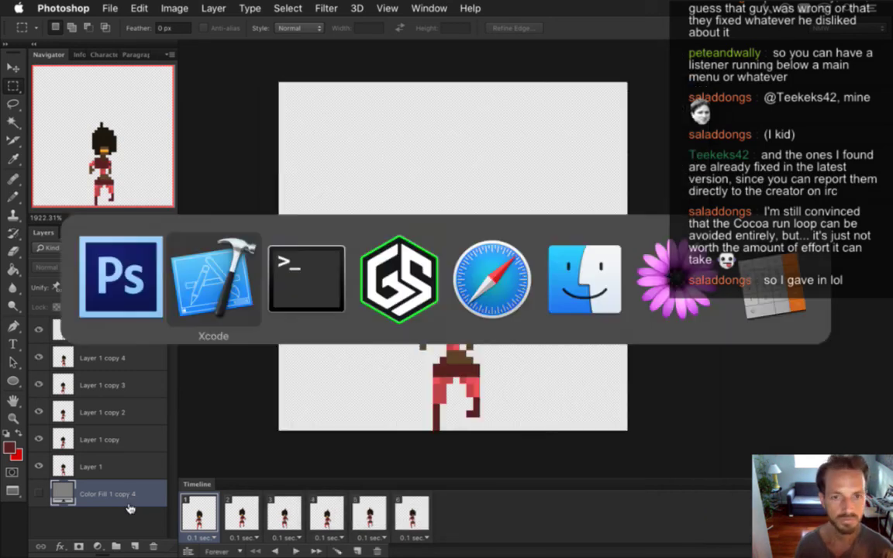
key("super+r")
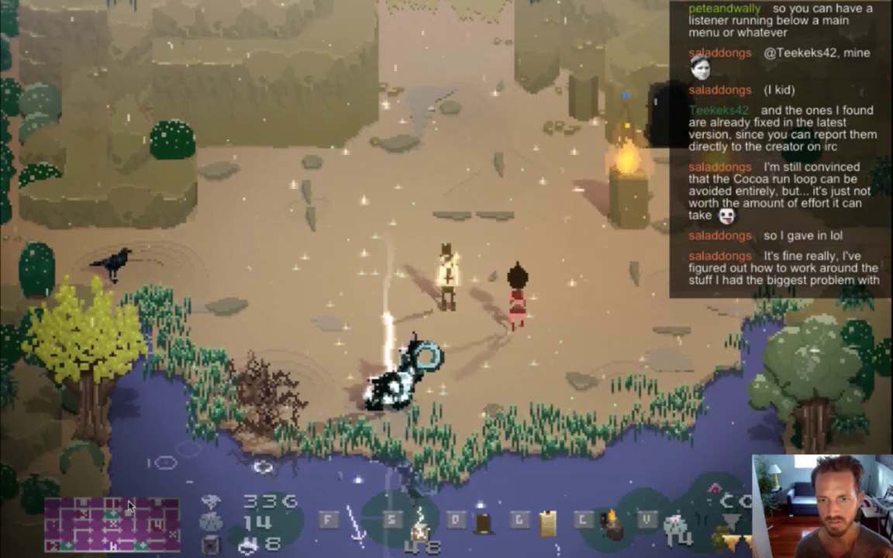
Quit the game, switch to Terminal, and check the git status of the Songbringer repository
key("super+q")
key("super+Tab")
key("super+Tab")
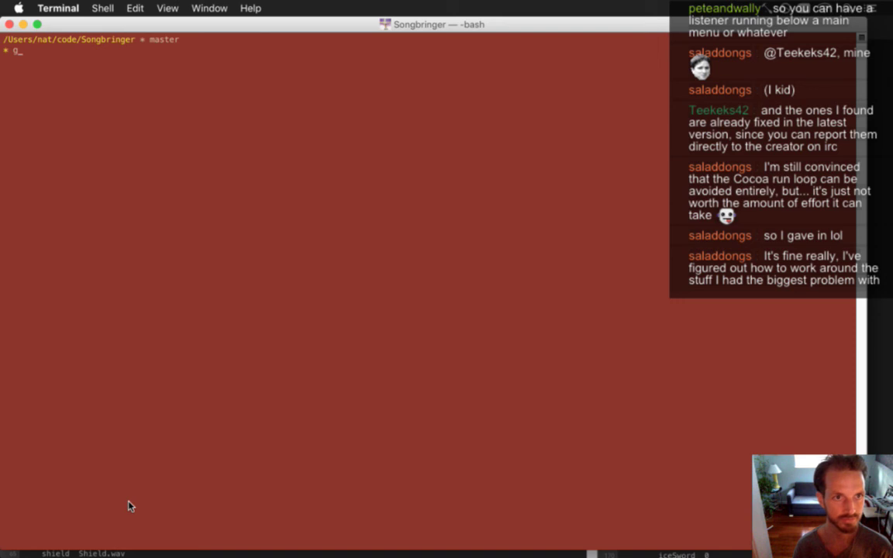
type("status")
key("Return")
Stage all the changed and untracked files with git addall
type("git comm")
key("BackSpace")
key("BackSpace")
key("BackSpace")
key("BackSpace")
type("addall")
key("Return")
Commit the raw and Assets folders with the message "Velle run s."
type("git commit raw")
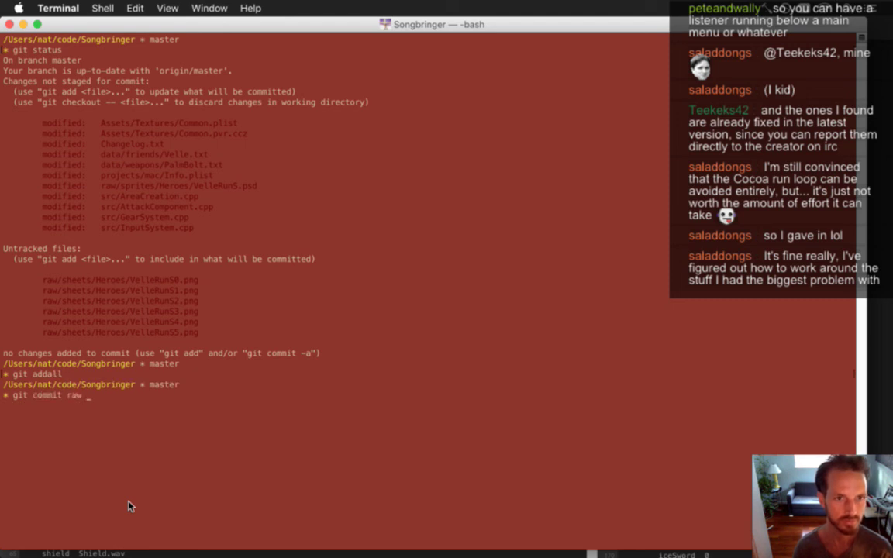
type(" As")
key("Tab")
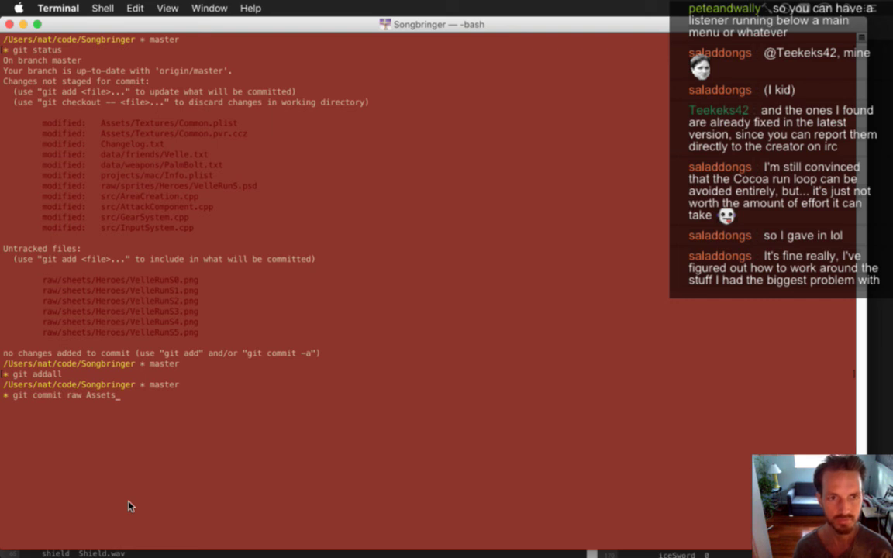
key("Return")
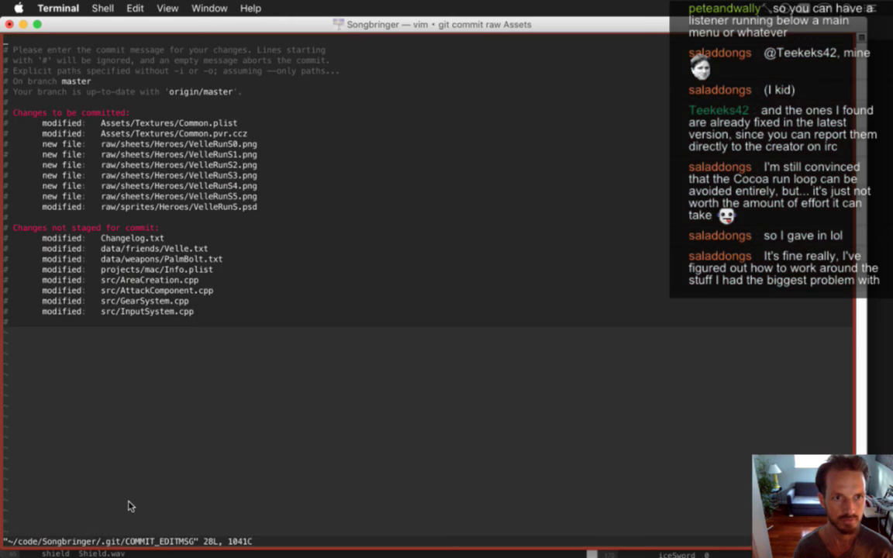
key("i")
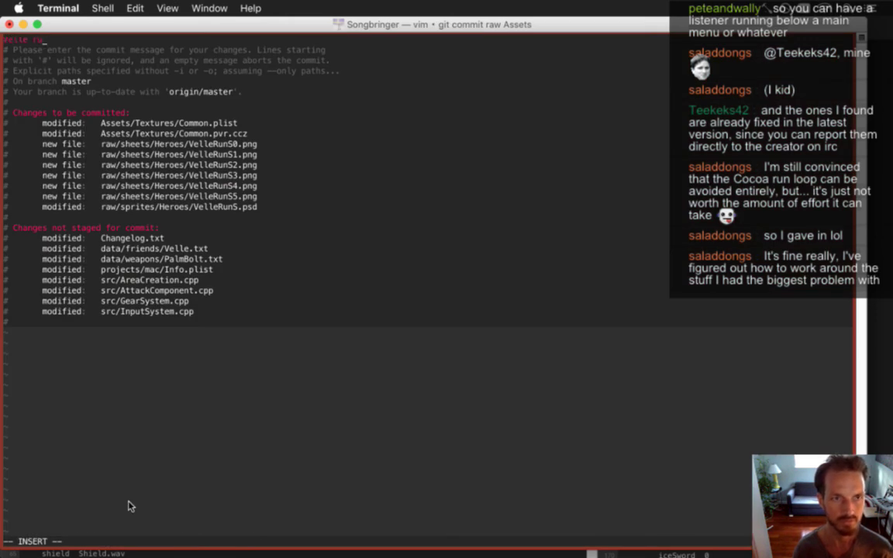
key("Escape")
type(":wq")
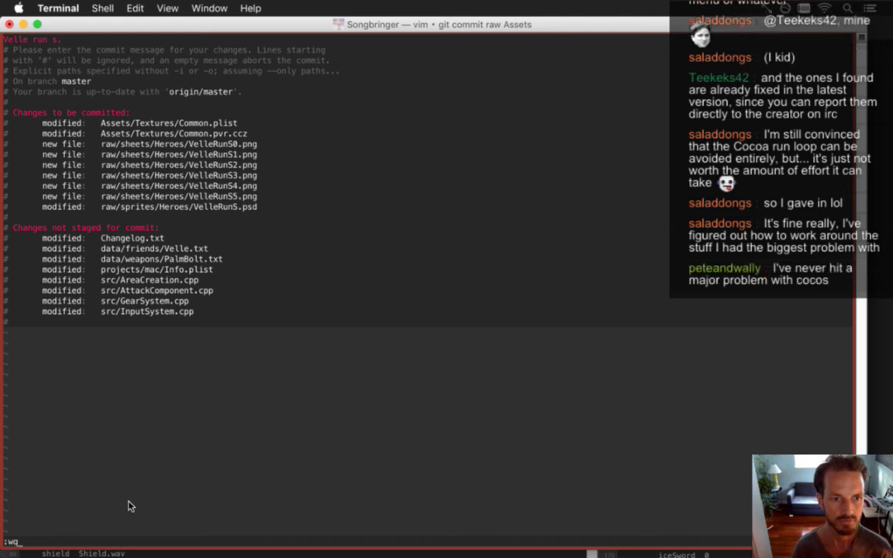
key("Return")
Push the commit to the remote and clear the terminal
type("git push")
key("Return")
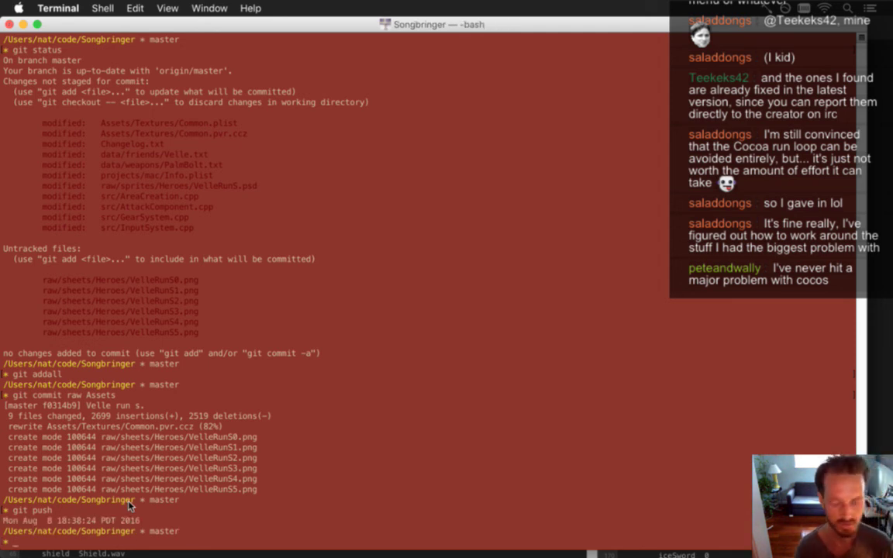
type("lear")
key("Return")
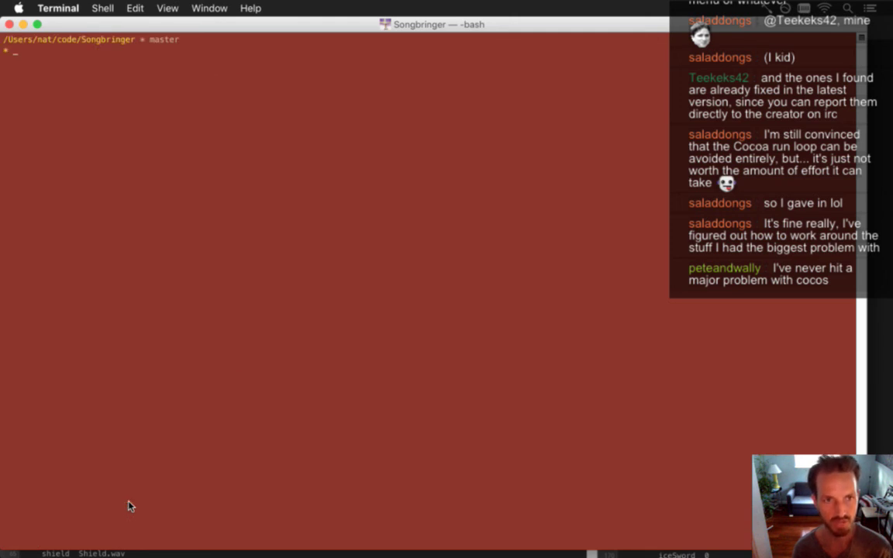
Switch back to Photoshop with the VelleRunS animation
key("super+Tab")
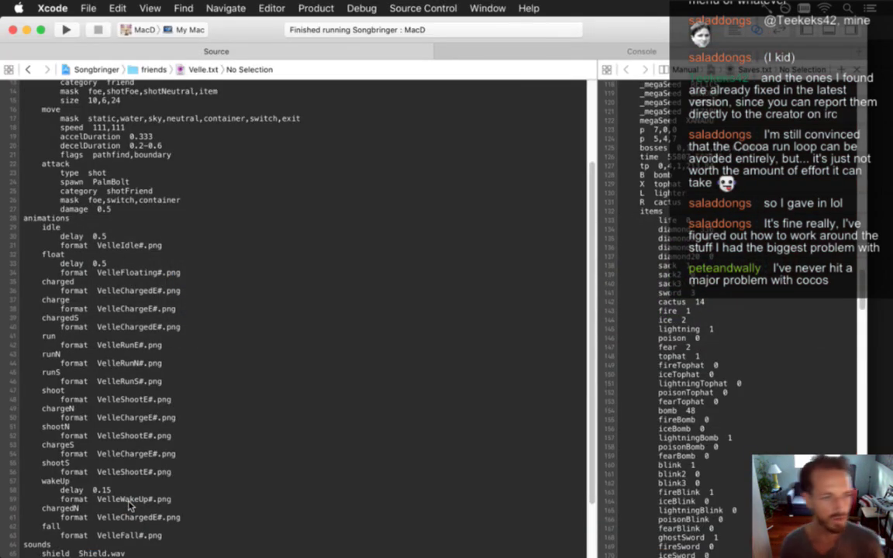
key("super+Tab")
key("super+Tab")
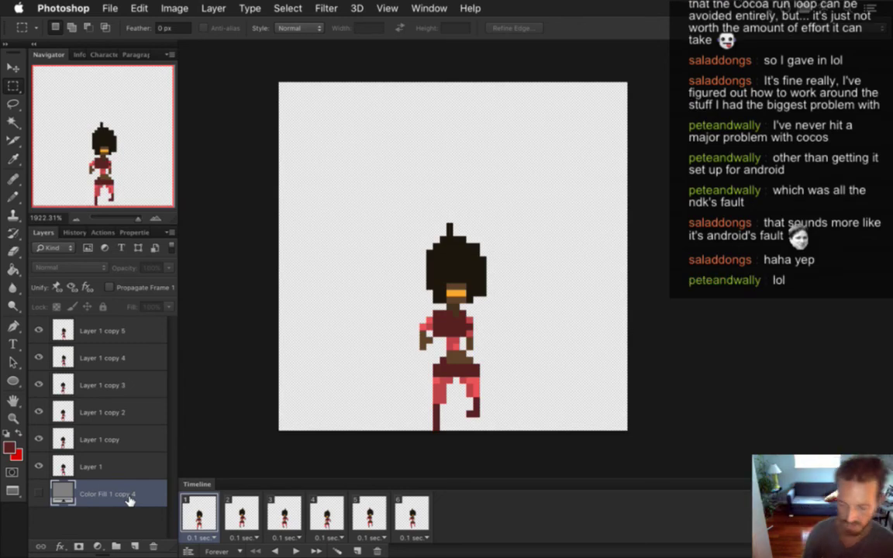
Move the outstretched arm on Layer 1 in frame 1 one pixel in toward the body
left_click(244, 514)
left_click(208, 512)
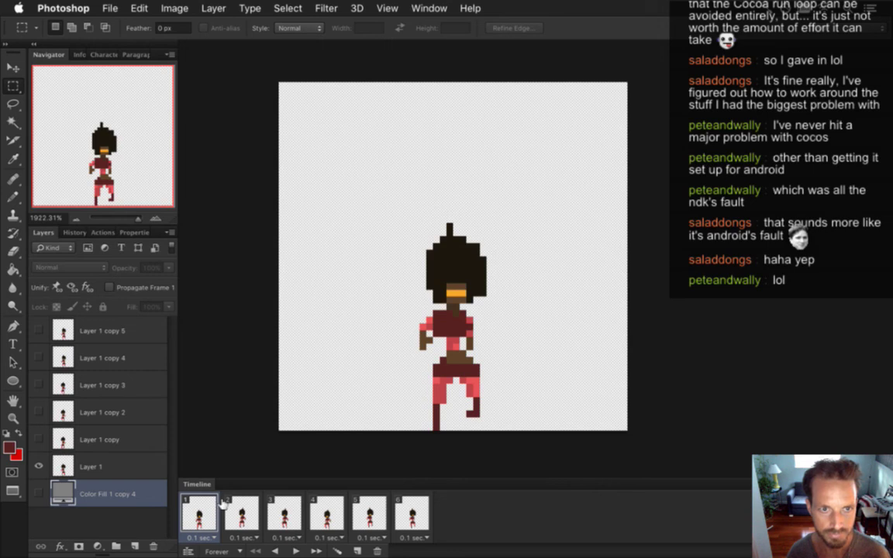
left_click(143, 467)
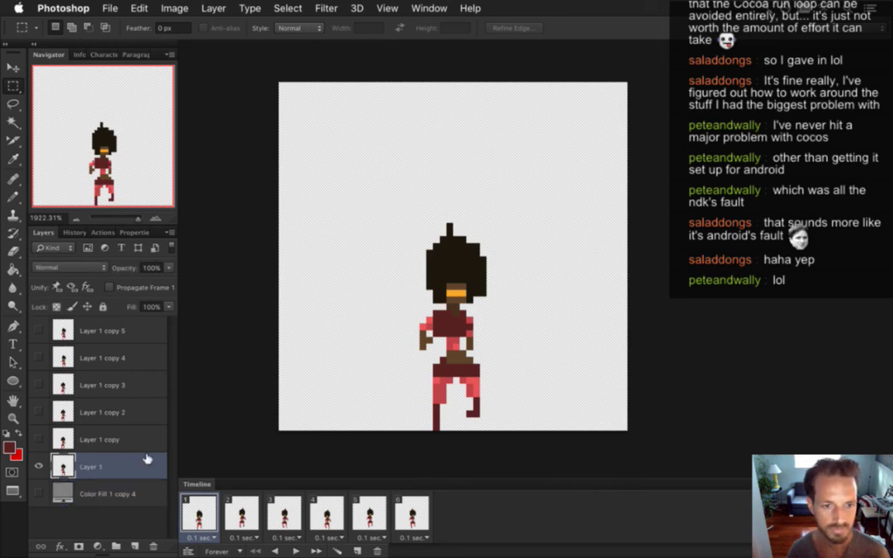
left_click_drag(406, 325, 432, 326)
key("v")
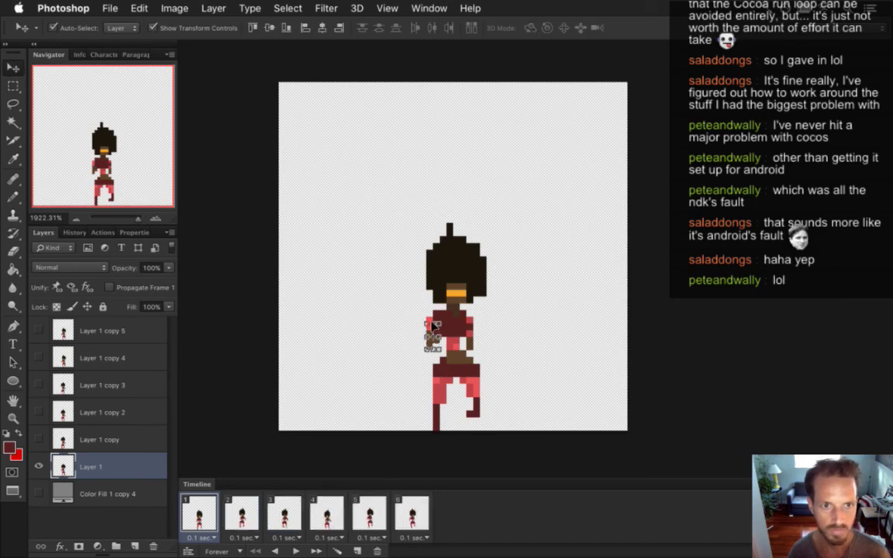
key("m")
key("ctrl+d")
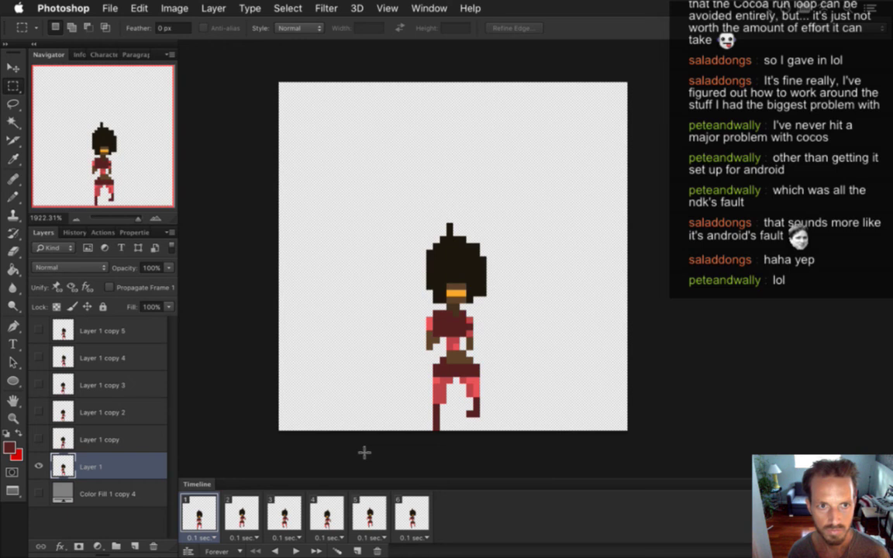
Move the outstretched arm on Layer 1 copy in frame 2 one pixel inward and compare it with frame 1
left_click(241, 513)
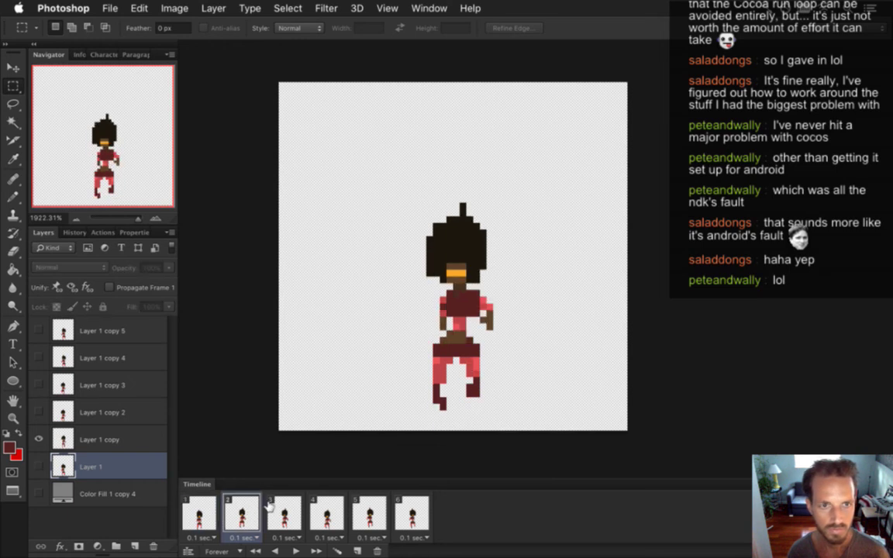
left_click(92, 439)
left_click_drag(479, 335, 493, 308)
key("v")
key("m")
key("ctrl+d")
left_click(205, 518)
left_click(239, 518)
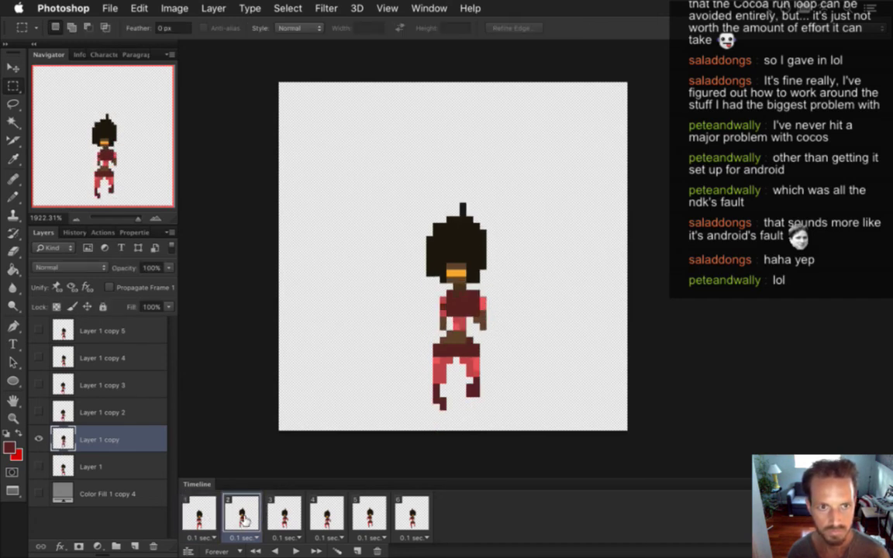
Check frame 3, then move the outstretched arm on Layer 1 copy 3 in frame 4 one pixel inward
left_click(288, 517)
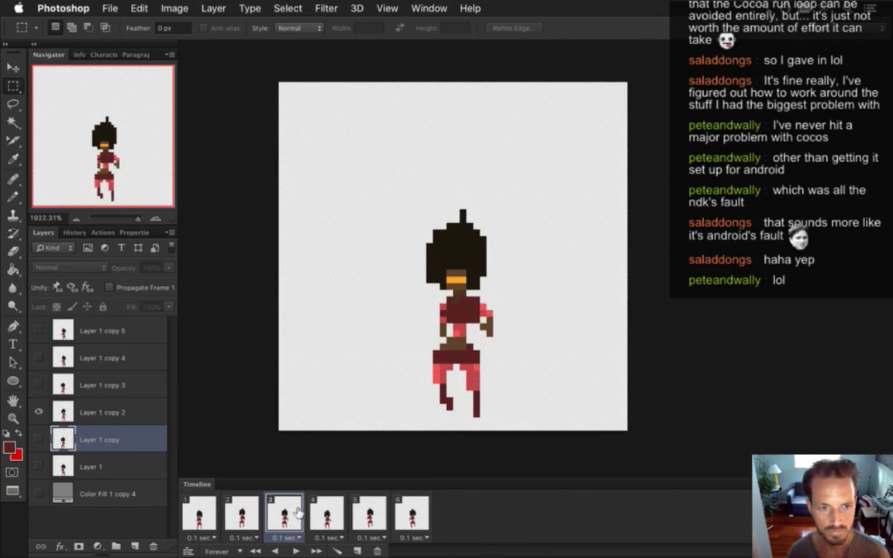
left_click(341, 518)
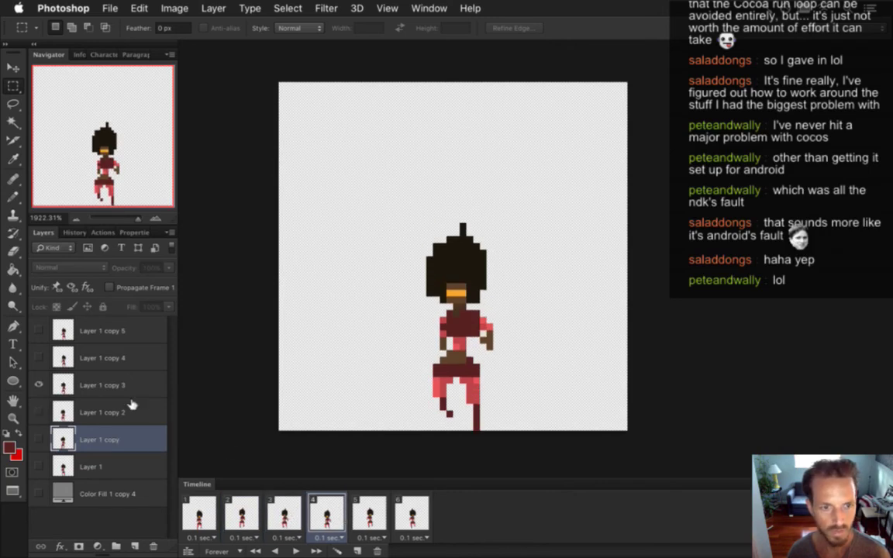
left_click(62, 383)
left_click_drag(508, 348, 478, 342)
key("super+d")
key("Right")
Move the outstretched arm on Layer 1 copy 4 in frame 5 one pixel inward and deselect it
left_click(100, 358)
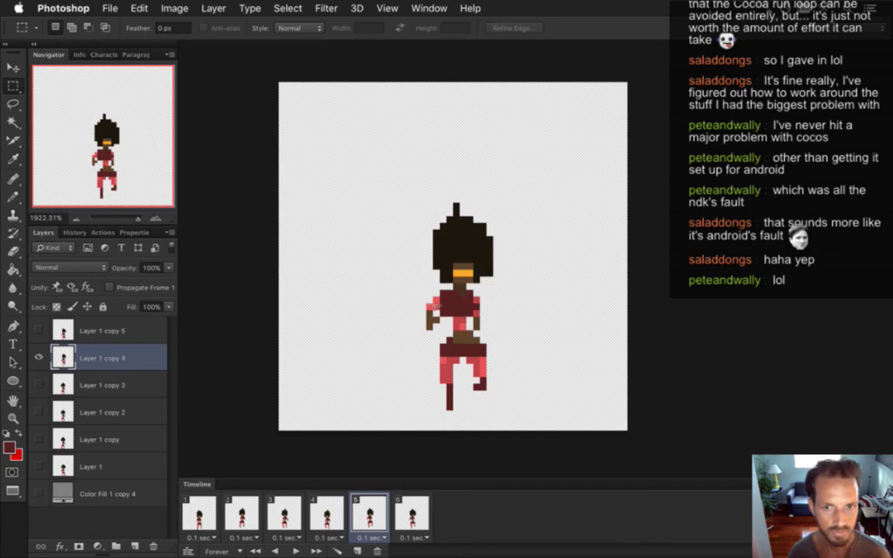
mouse_move(425, 317)
left_mouse_down()
mouse_move(446, 302)
mouse_move(429, 334)
mouse_move(442, 307)
mouse_move(428, 316)
left_mouse_up()
key("v")
key("m")
left_click(512, 307)
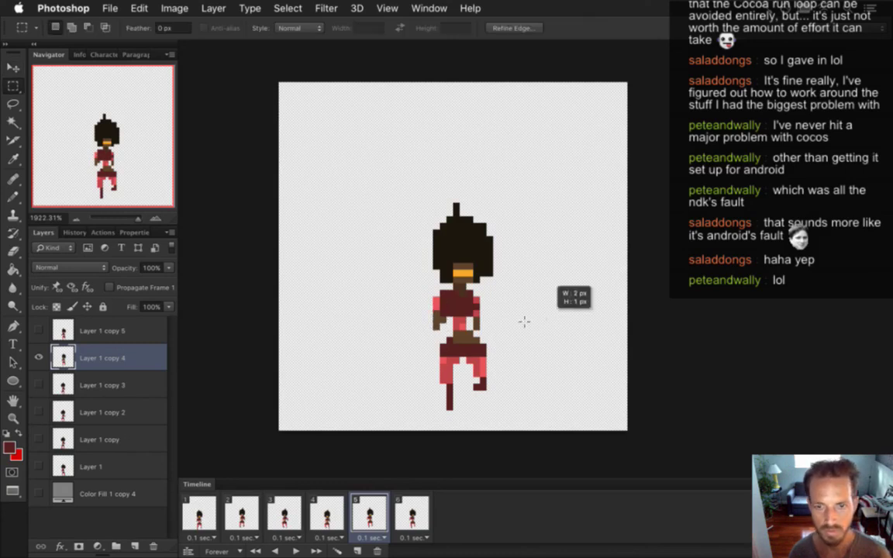
Check frame 6 and play the run animation from frame 1
left_click(409, 508)
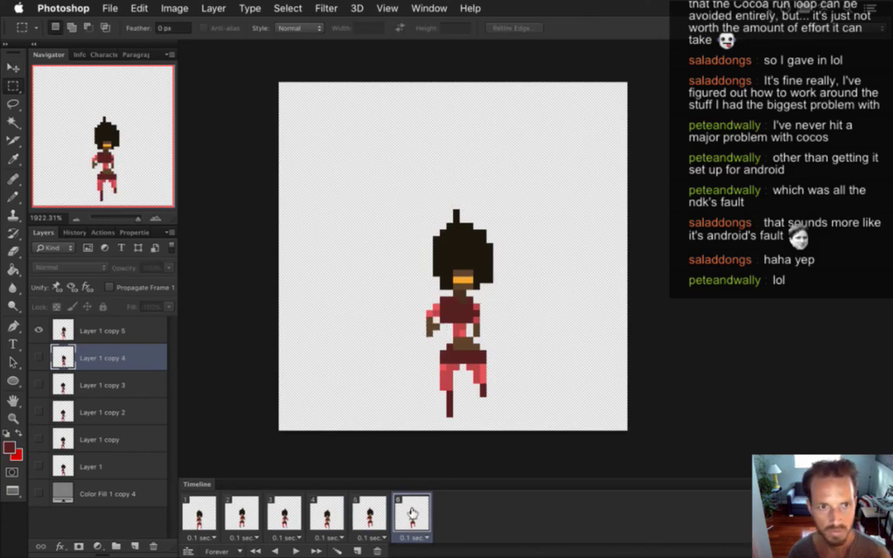
left_click(199, 519)
left_click(295, 547)
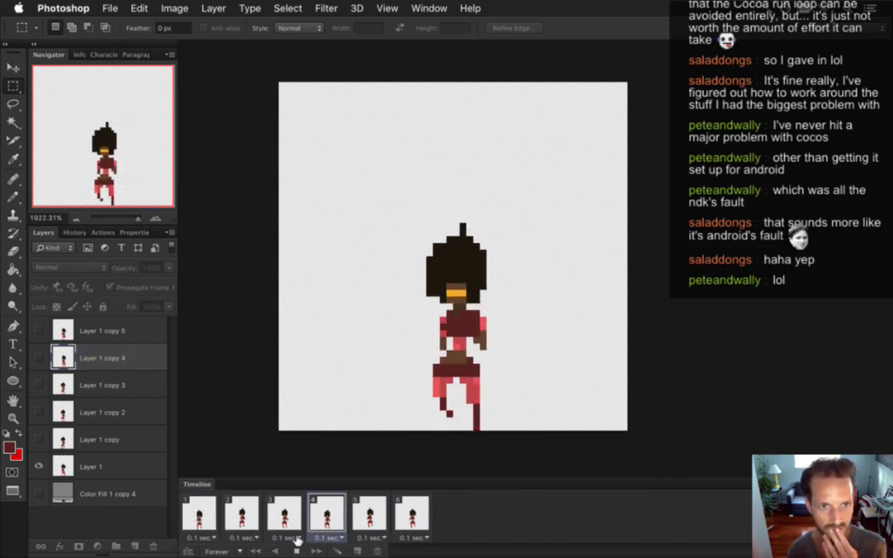
Stop the playback, then move the outstretched arm on Layer 1 copy 2 in frame 3 one pixel inward and deselect it
left_click(296, 549)
left_click(241, 513)
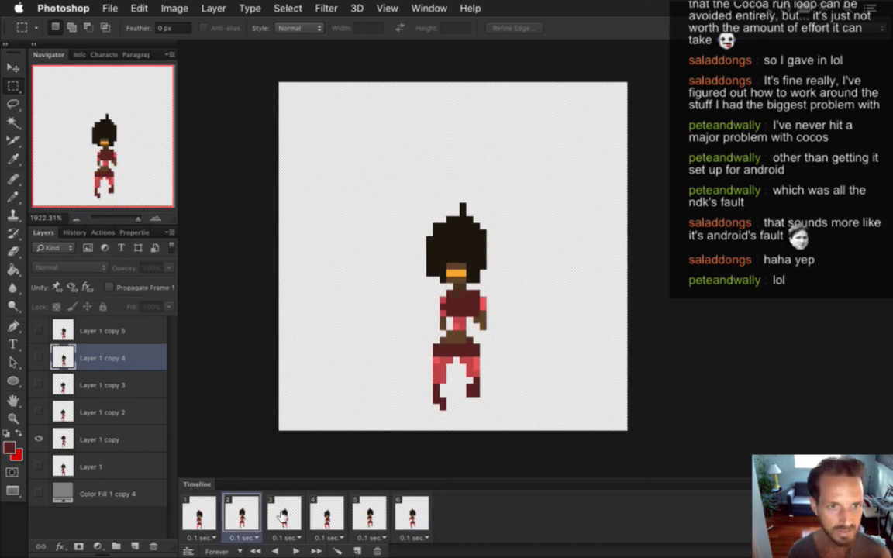
left_click(284, 513)
left_click(128, 410)
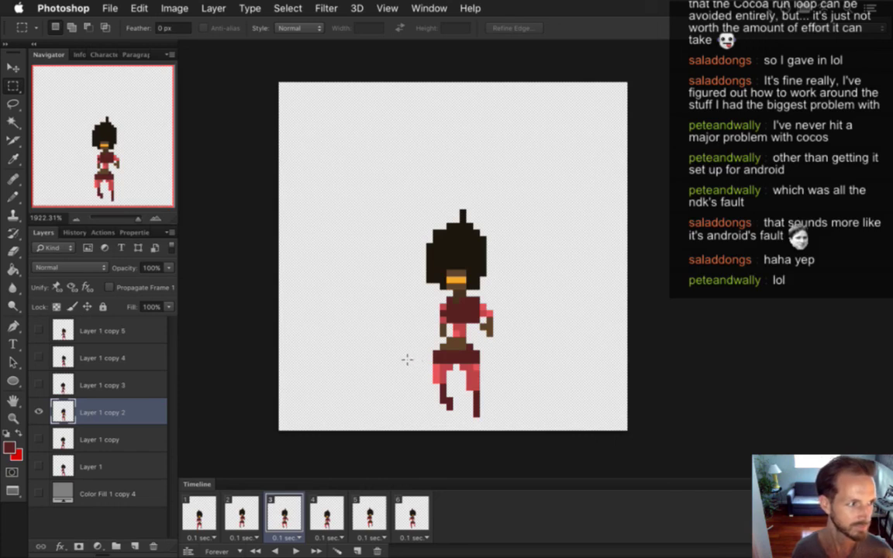
mouse_move(486, 310)
left_mouse_down()
mouse_move(501, 326)
mouse_move(501, 343)
mouse_move(482, 311)
left_mouse_up()
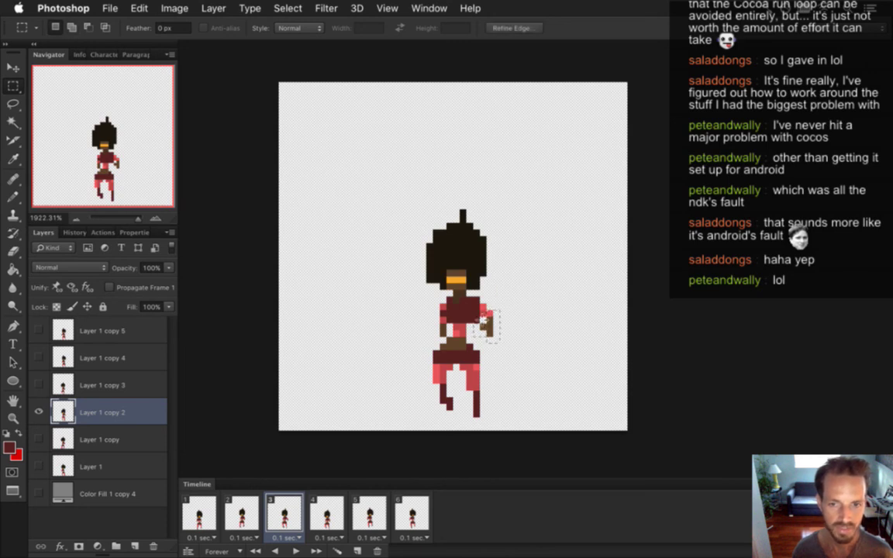
key("v")
key("m")
key("ctrl+d")
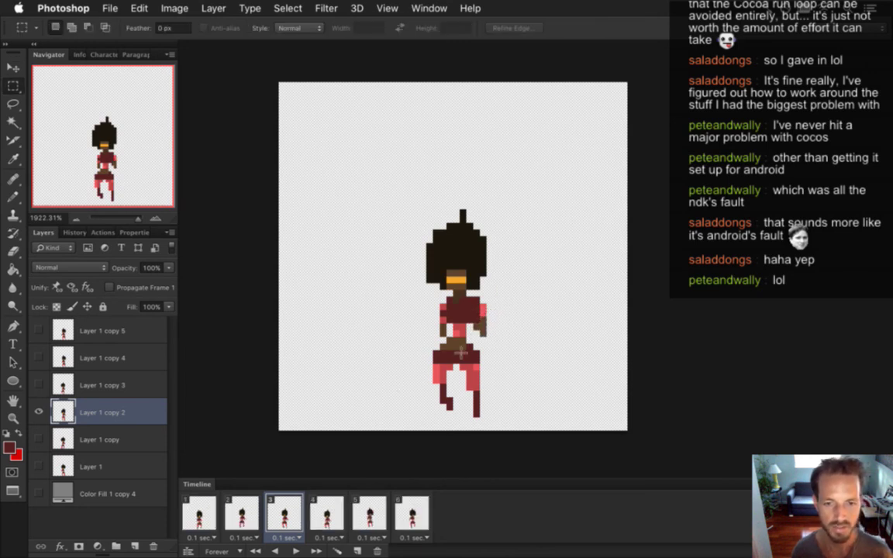
Check frames 4 and 5, then move the outstretched arm on Layer 1 copy 5 in frame 6 one pixel inward and deselect it
key("Right")
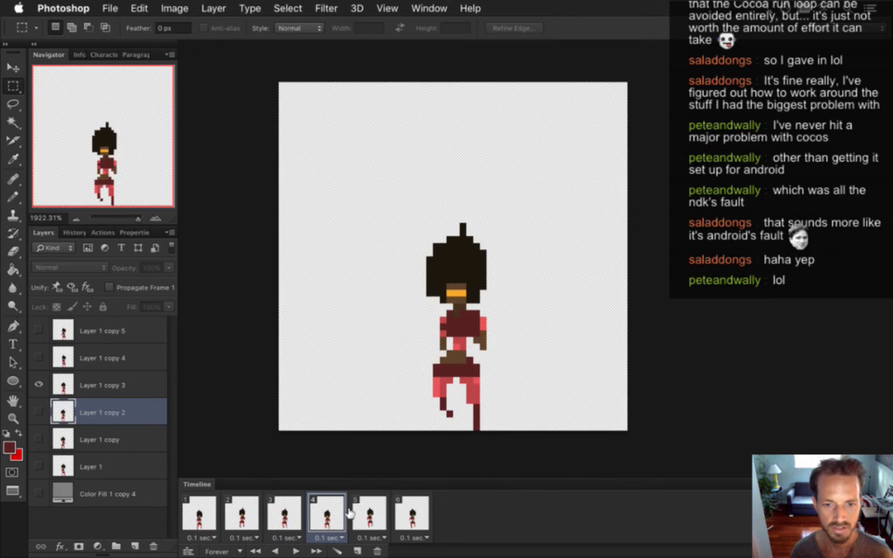
key("Right")
key("Right")
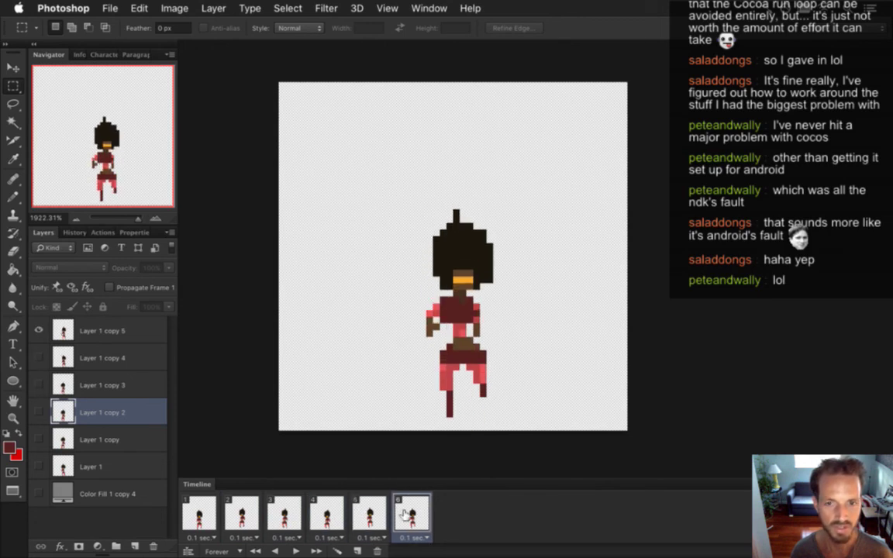
left_click(98, 330)
left_click_drag(406, 310, 435, 320)
key("ctrl+d")
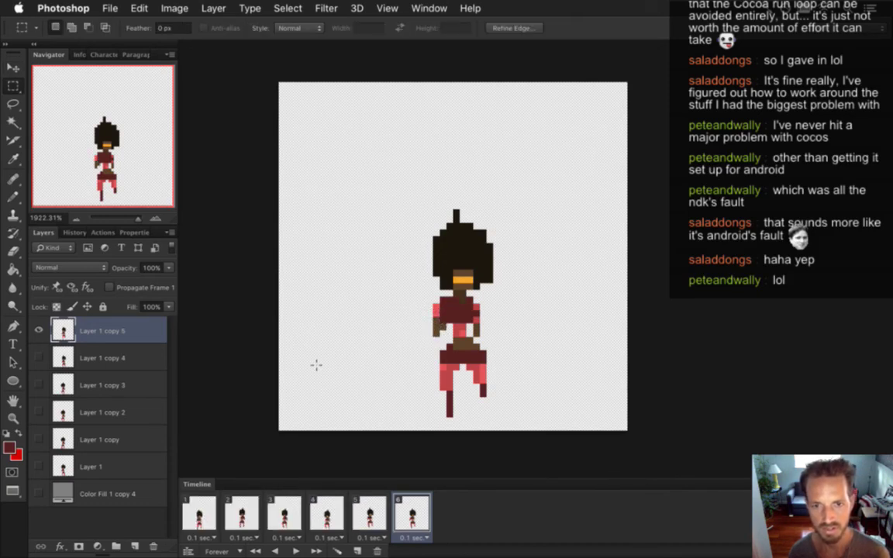
Return to frame 1 and render all frames as the PNG image sequence VelleRunS.png at document size into the Heroes folder
left_click(213, 524)
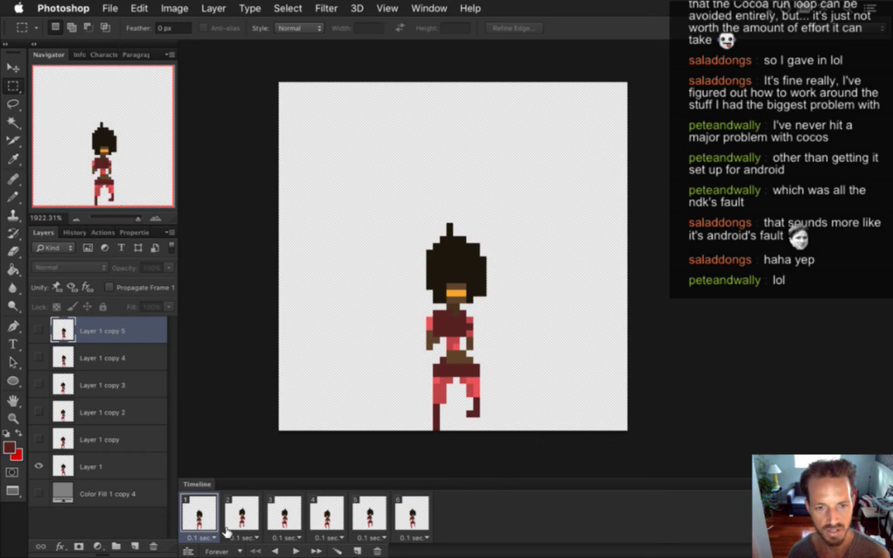
key("super+alt+shift+r")
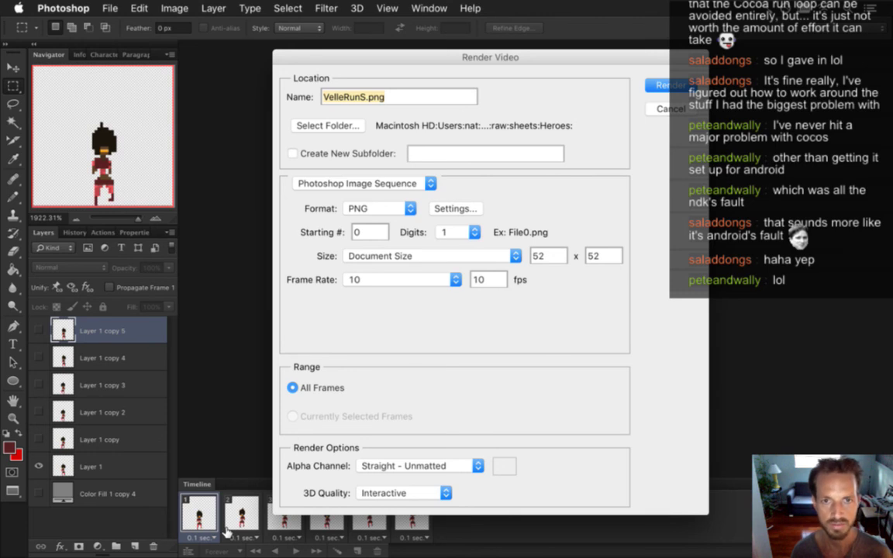
key("Return")
key("Return")
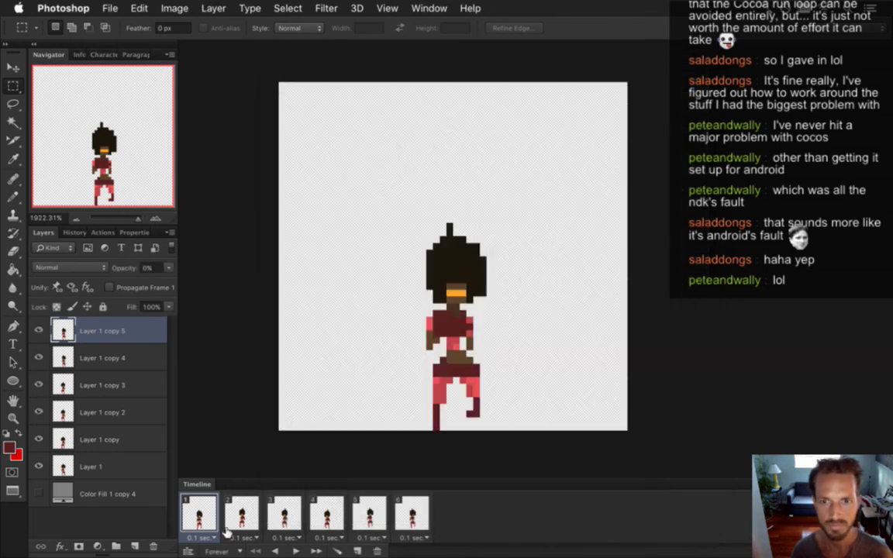
Switch to Xcode and run the Songbringer MacD build to test the updated run animation
key("super+Tab")
key("super+Tab")
key("super+Tab")
key("super+Tab")
key("super+Tab")
key("super+Tab")
key("super+Tab")
key("super+Tab")
key("super+Tab")
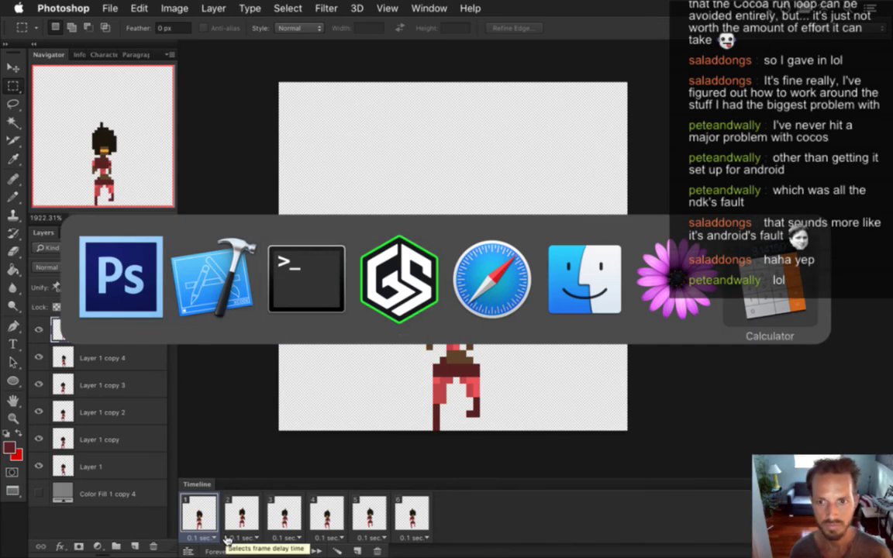
key("super+r")
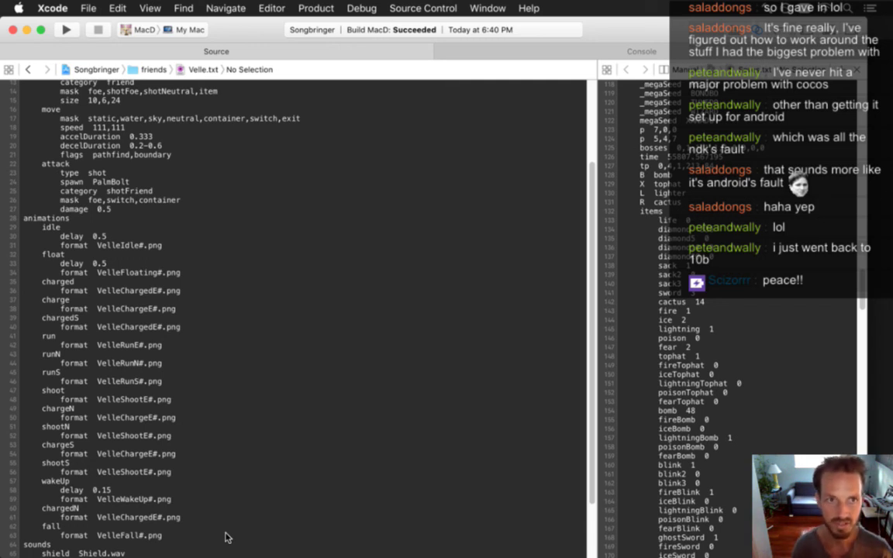
key("super+r")
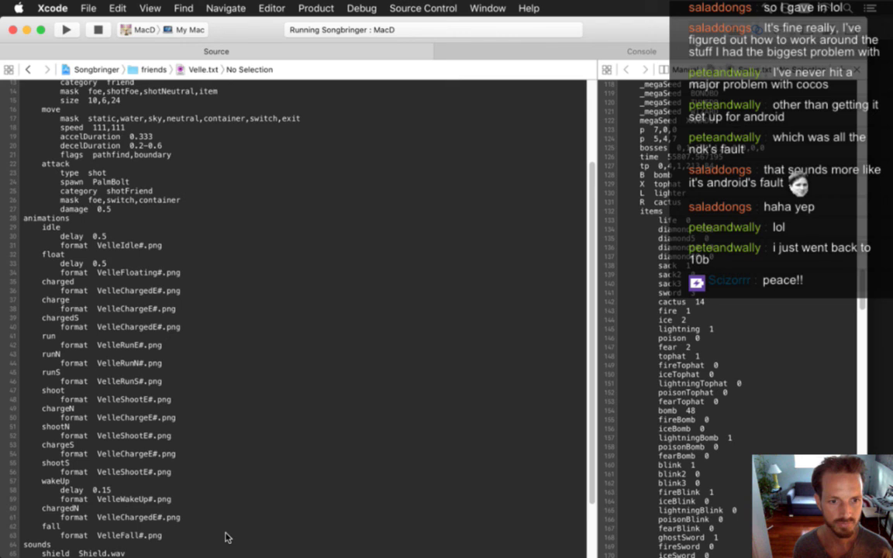